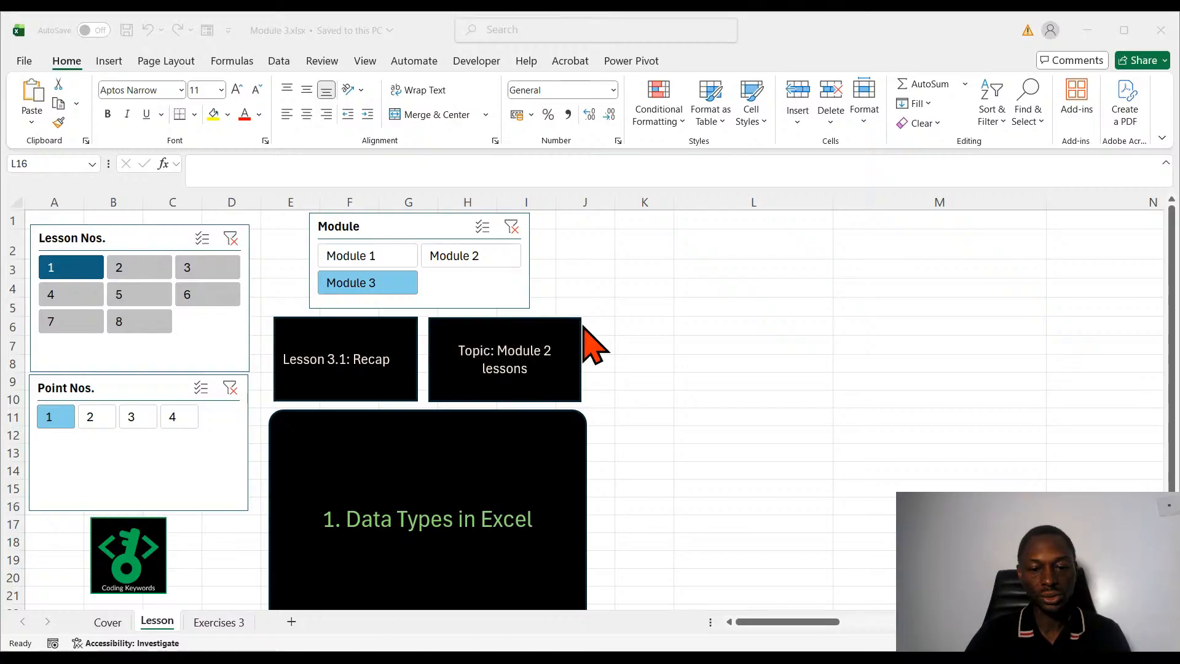
Keep the lesson slide on Module 3, view points 2, 3 and 4 of lesson 1, and return to point 1.
left_click(595, 371)
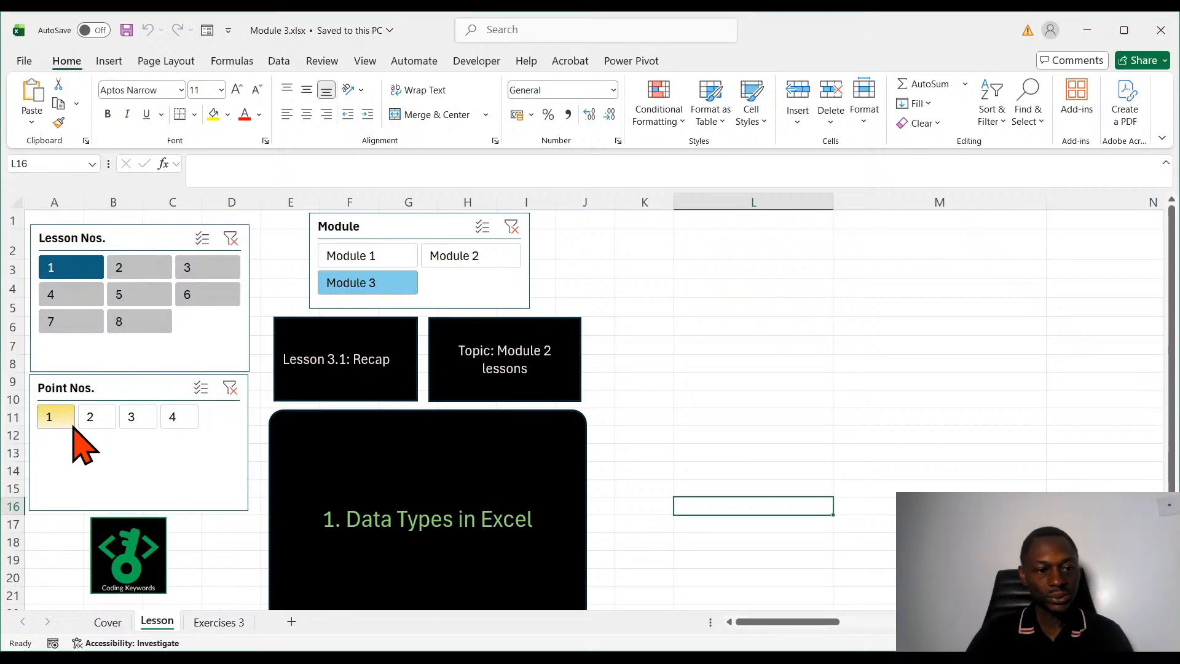
left_click(381, 284)
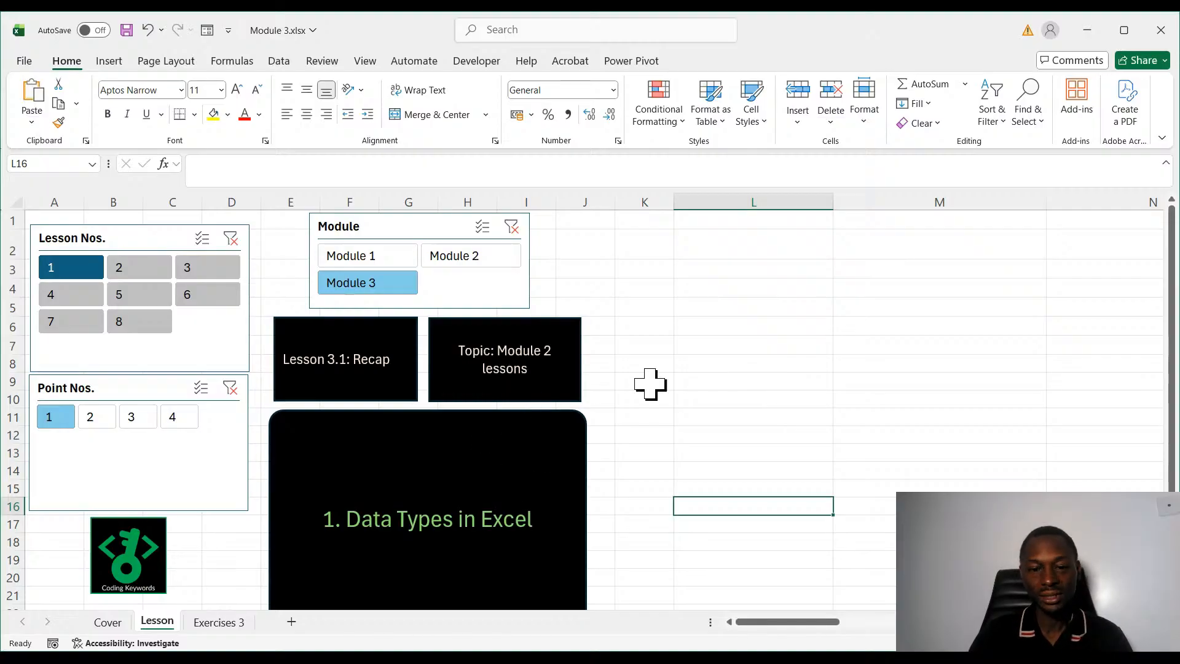
left_click(92, 417)
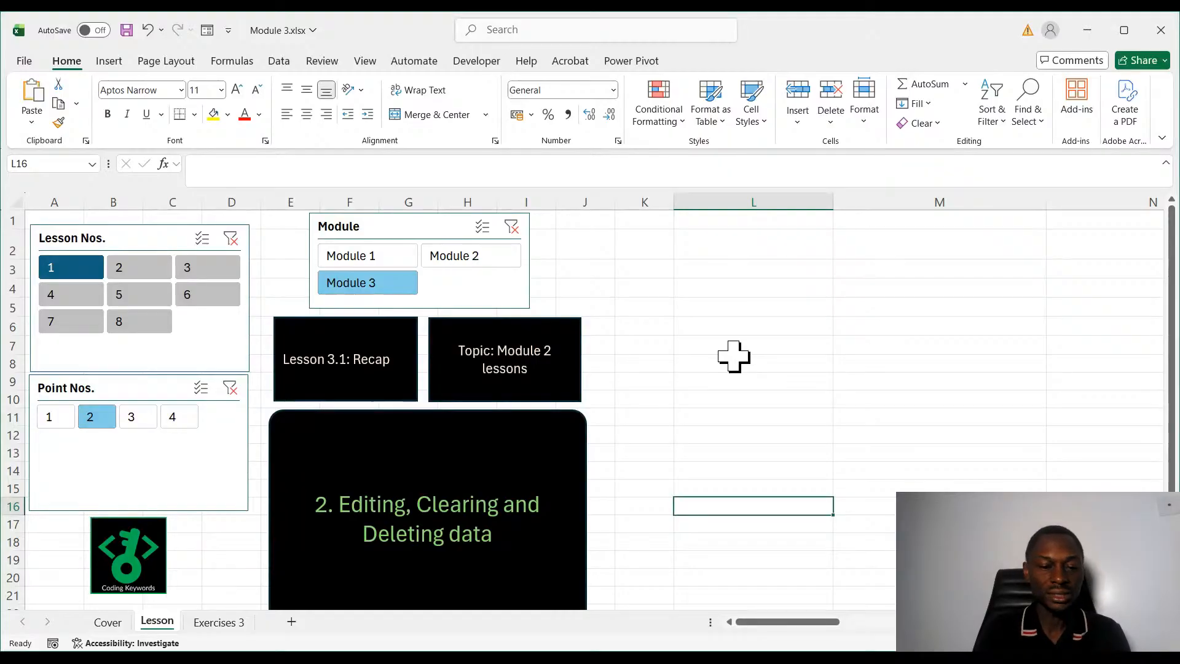
left_click(136, 418)
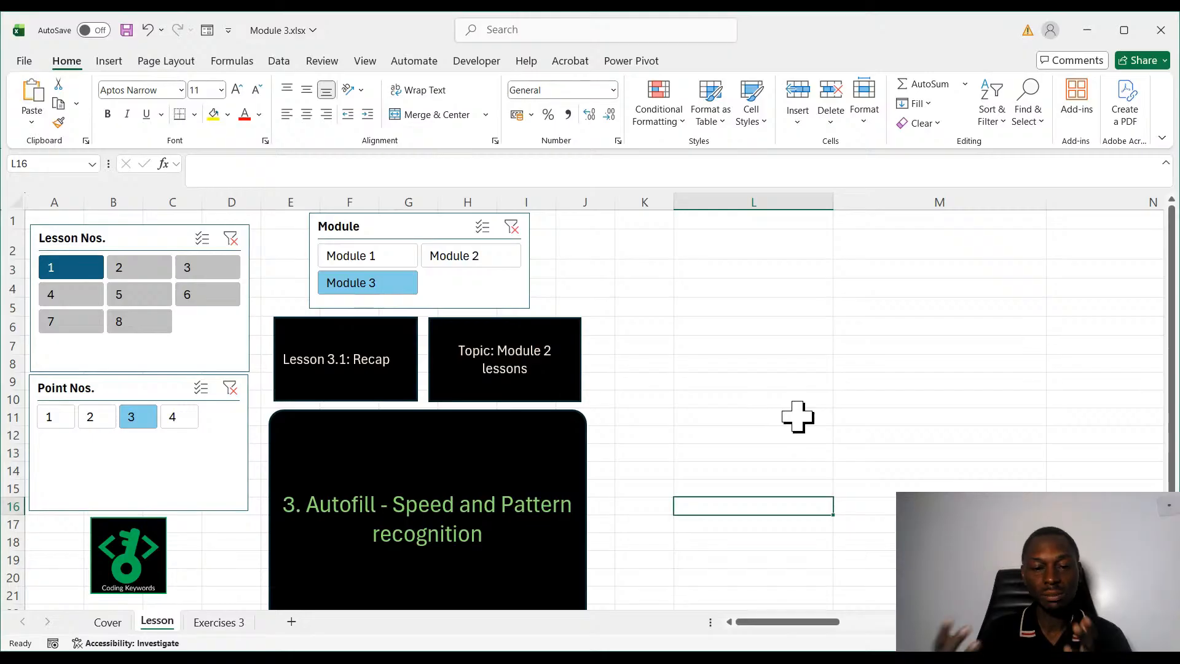
left_click(177, 418)
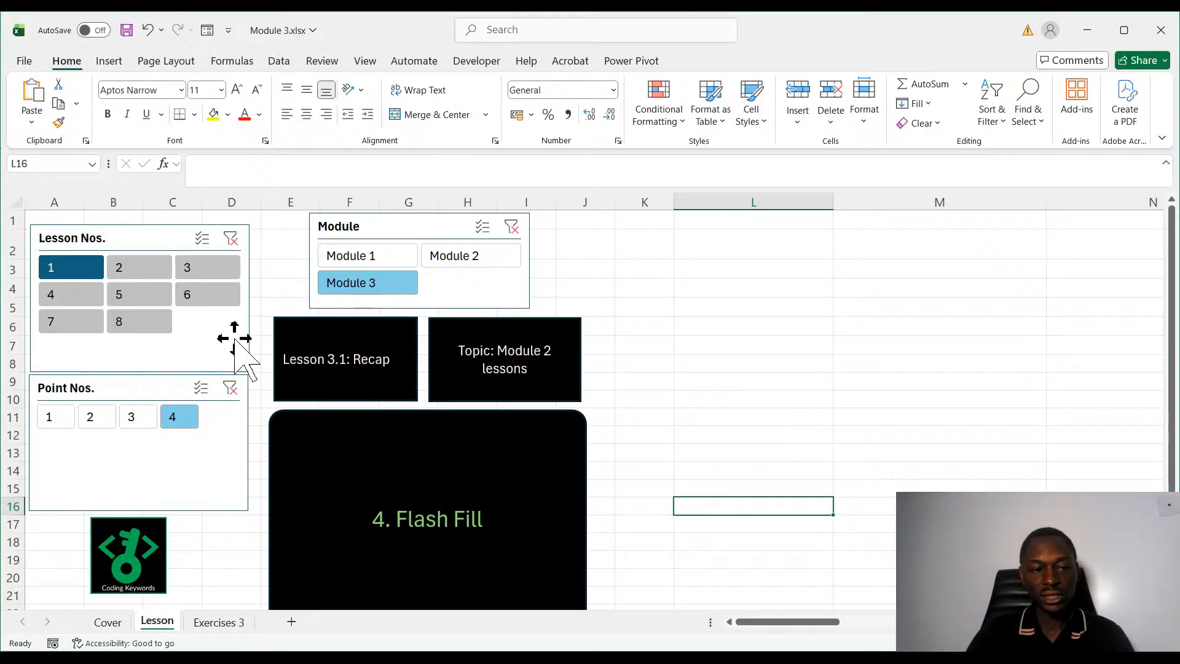
left_click(62, 419)
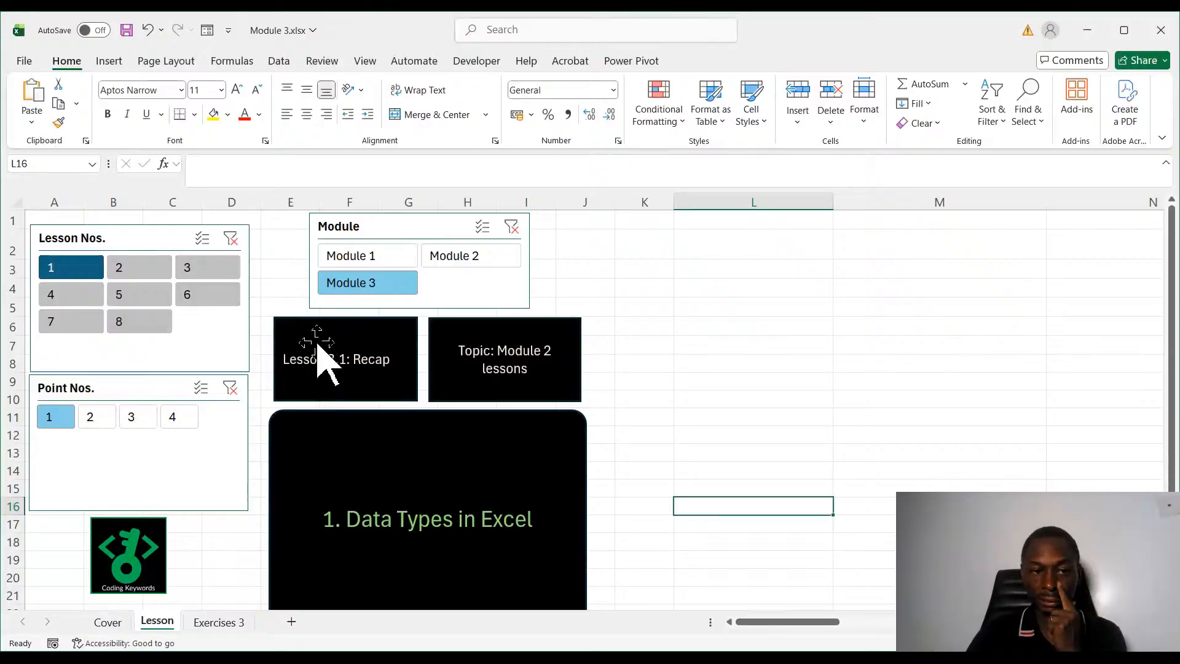
Switch the lesson slide to lesson 2 and enter "Hello" in cell L5.
left_click(142, 276)
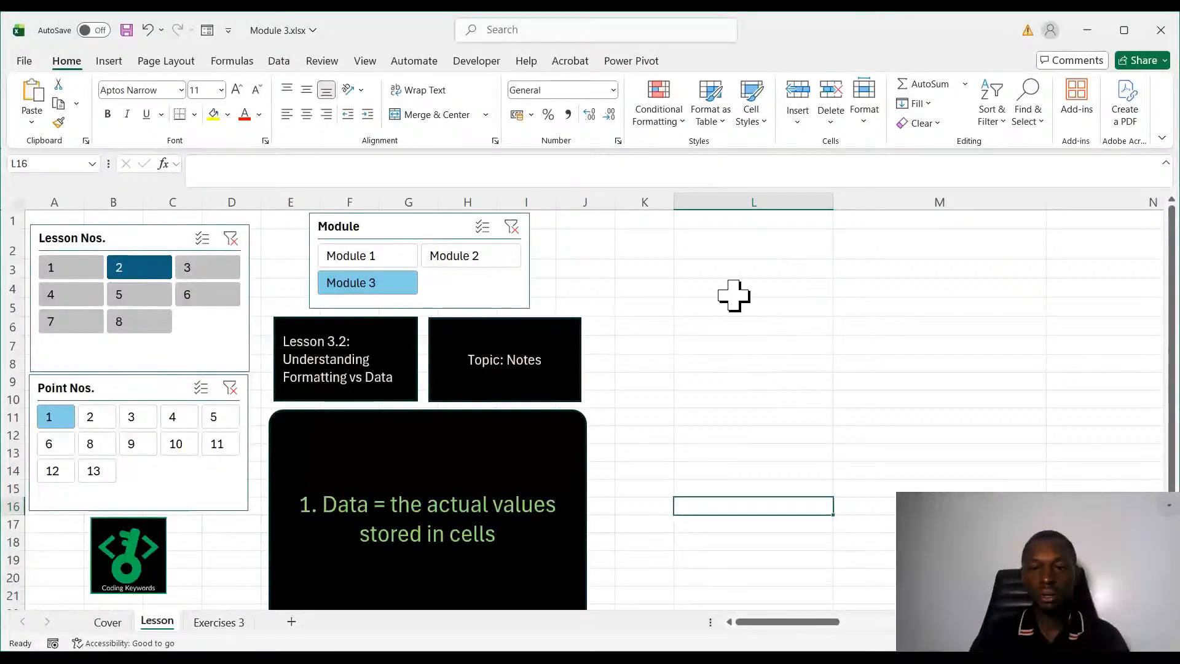
left_click(760, 202)
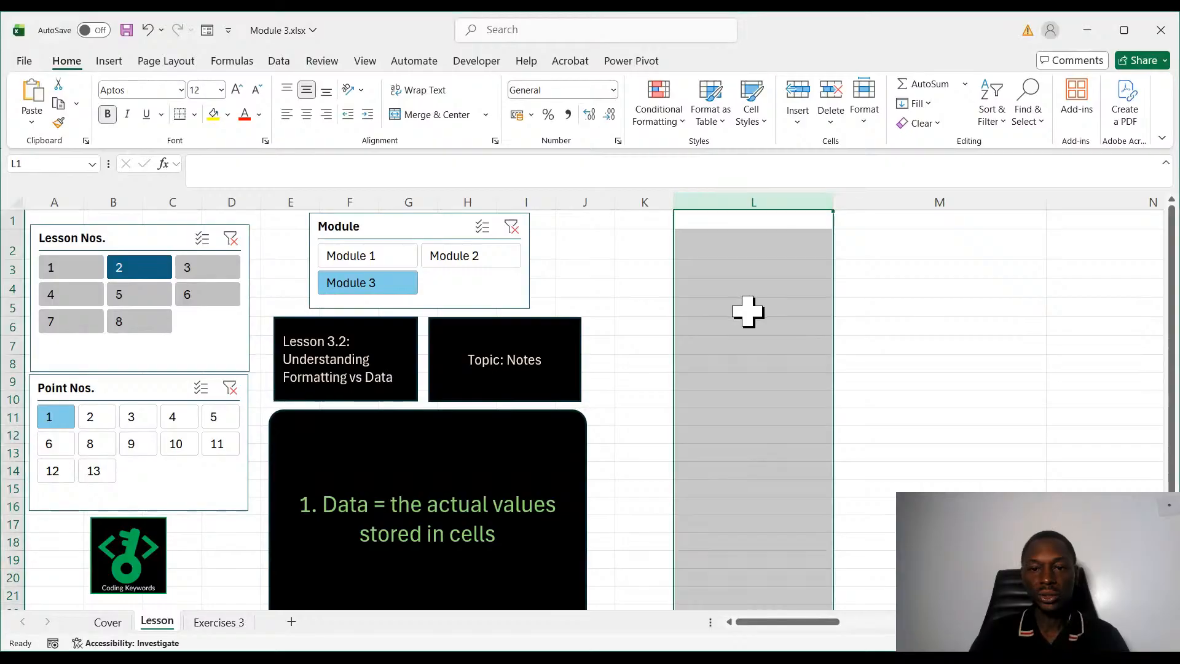
left_click(747, 312)
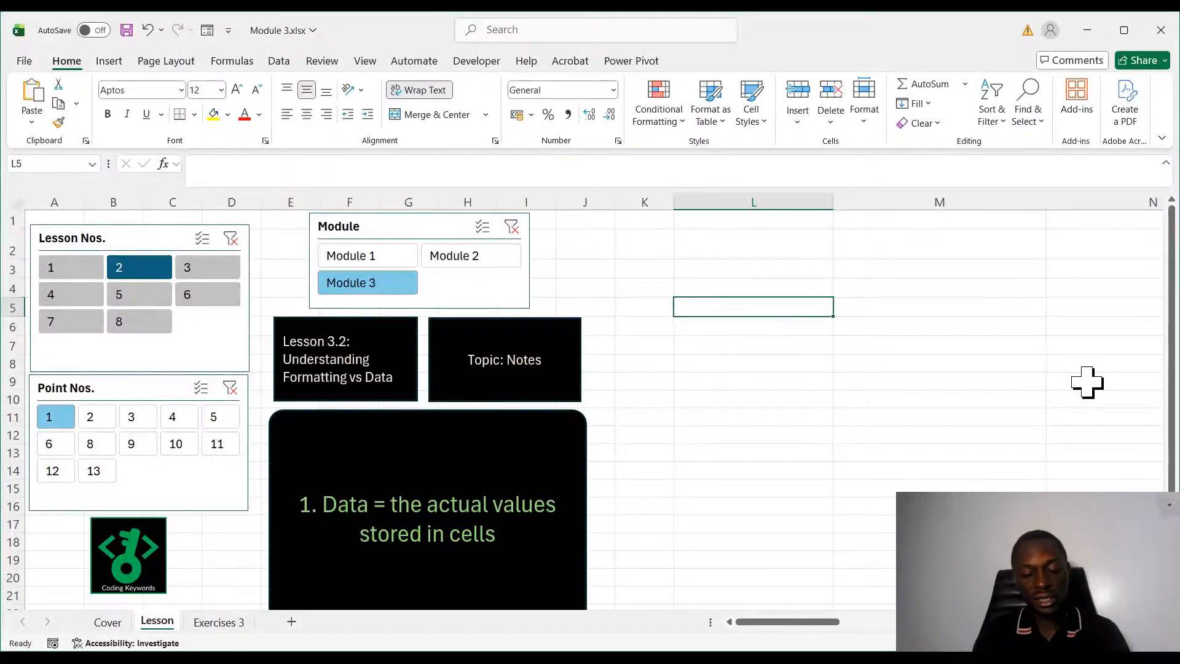
type("Hel")
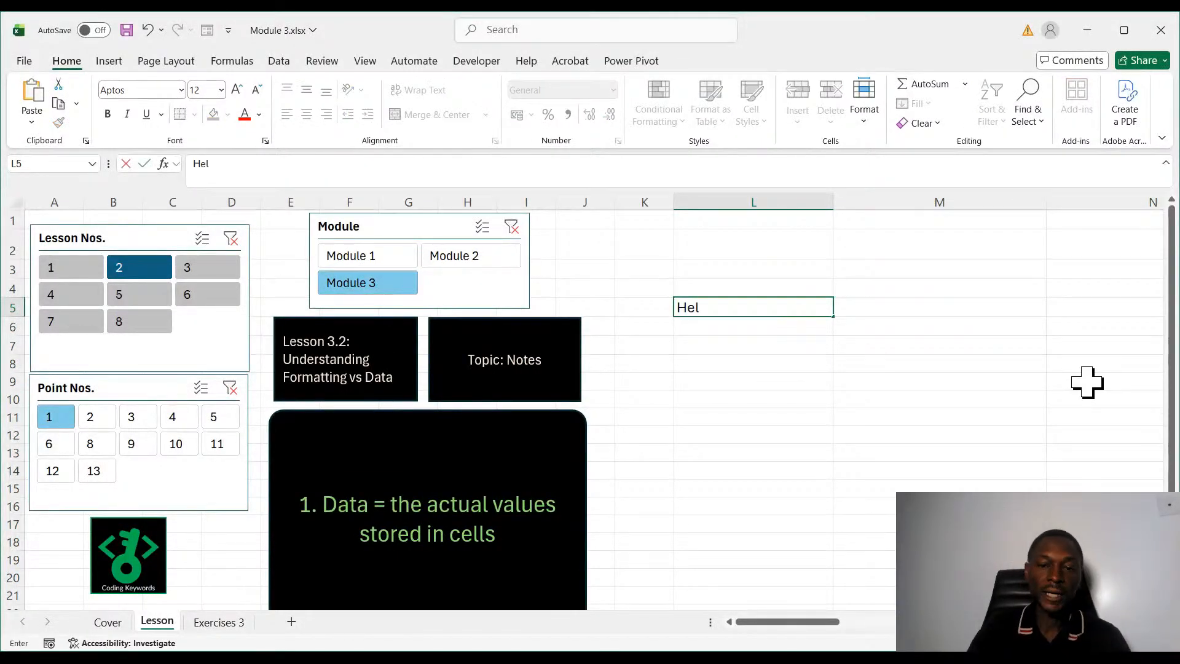
type("lo")
key("ctrl+Return")
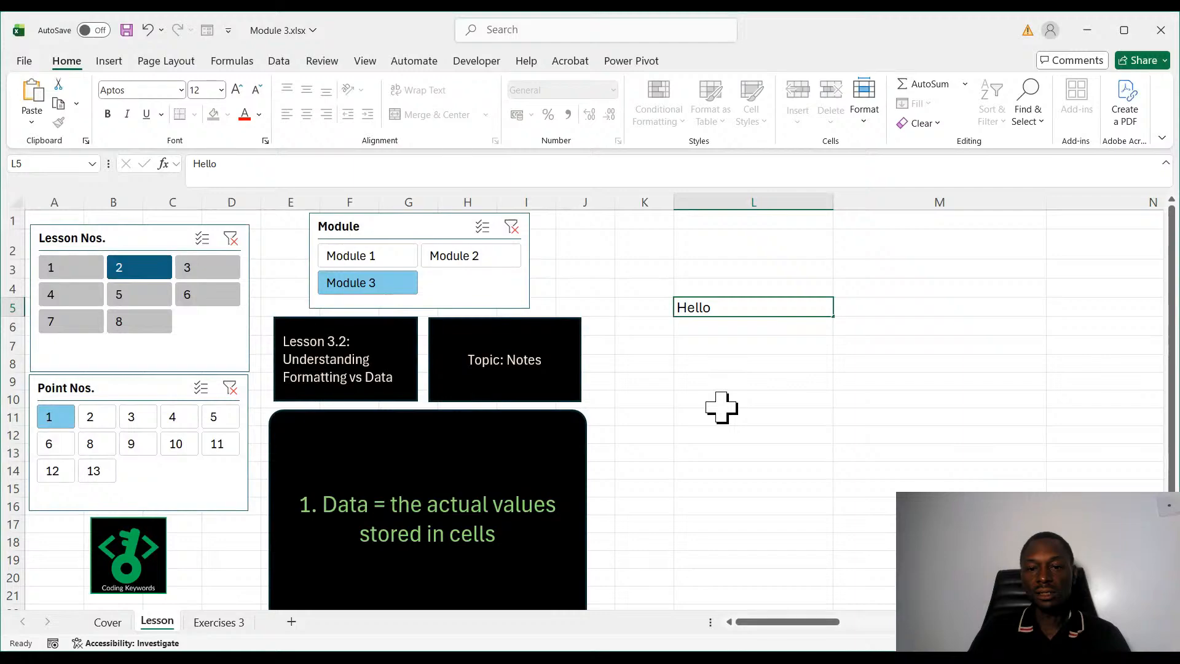
left_click(721, 407)
Fill cell L5 with dark orange.
left_click(754, 312)
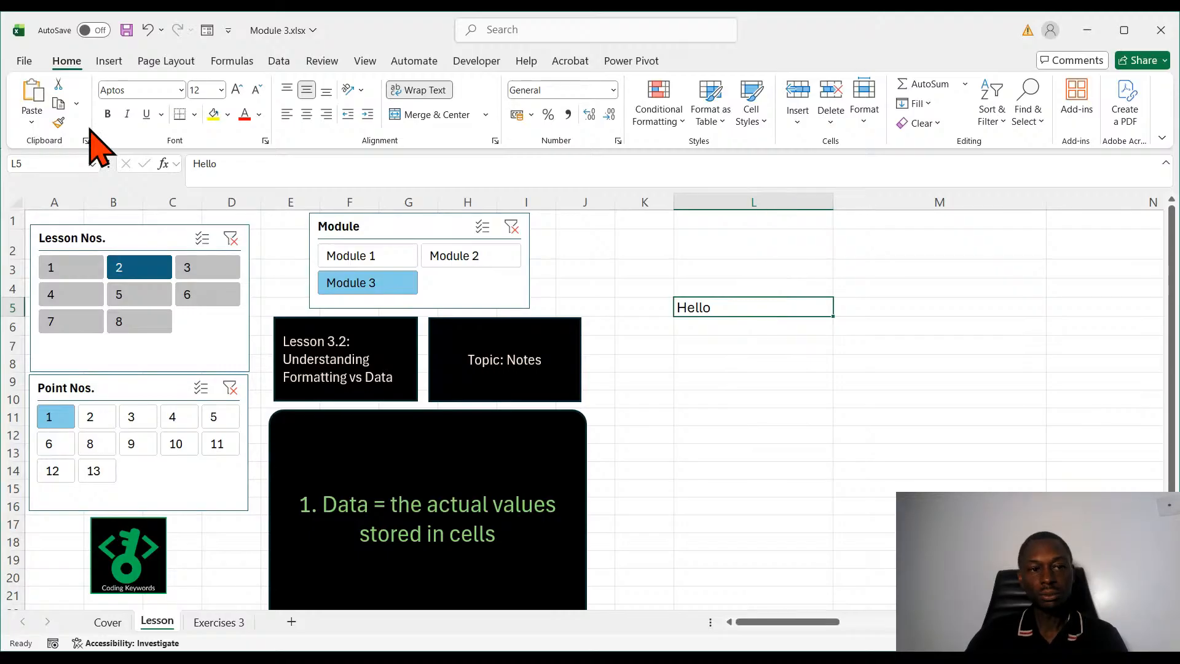
left_click(227, 119)
left_click(324, 237)
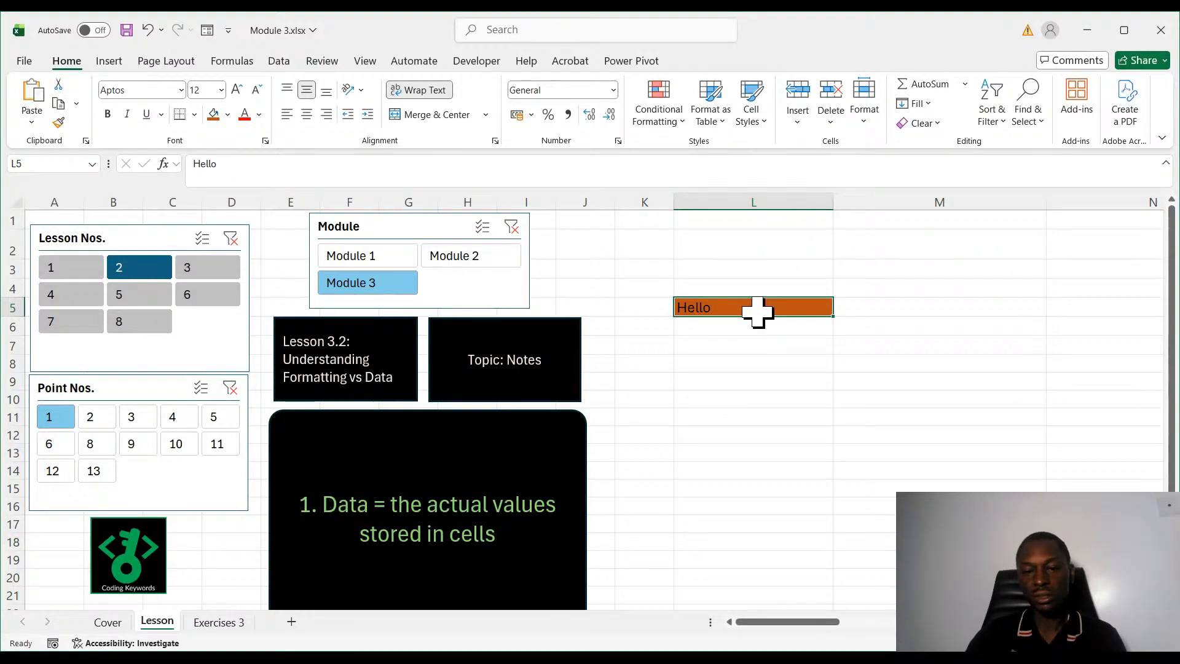
left_click(737, 485)
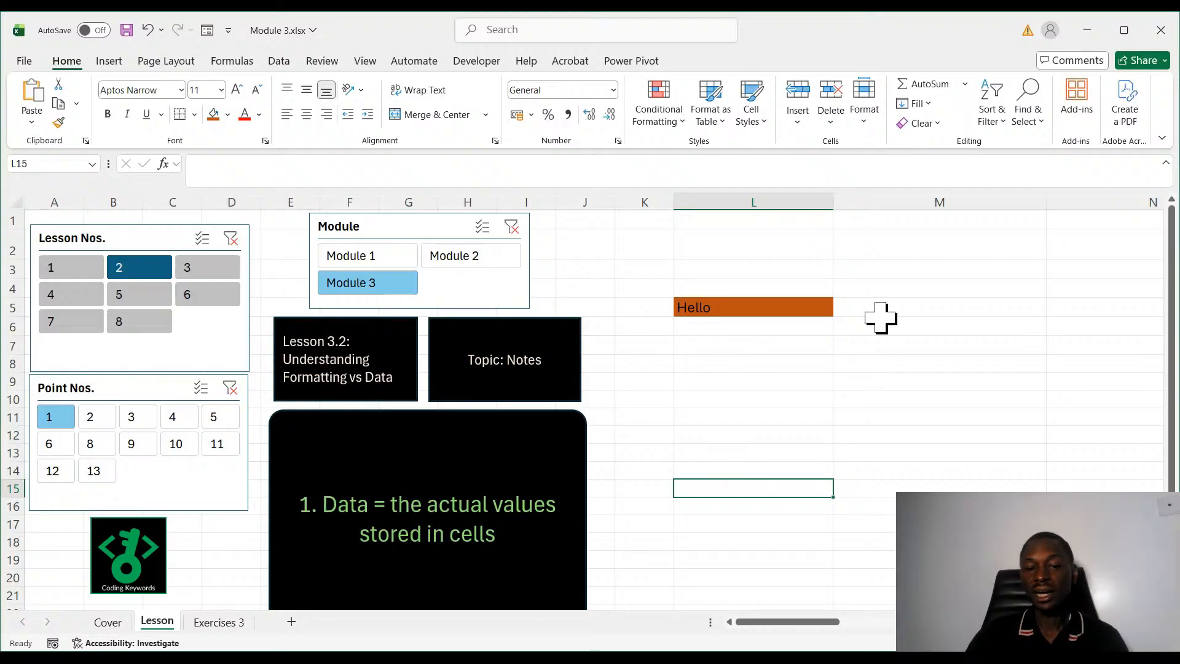
Replace the text in the orange cell L5 with "Good Morning".
left_click(750, 307)
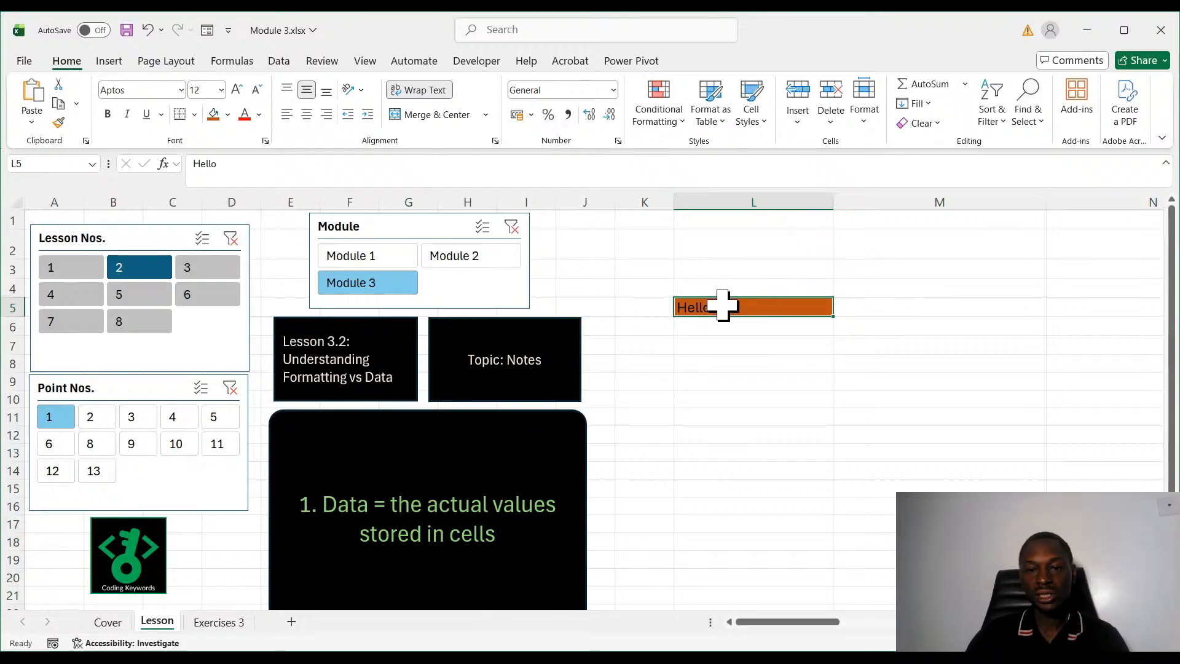
double_click(729, 301)
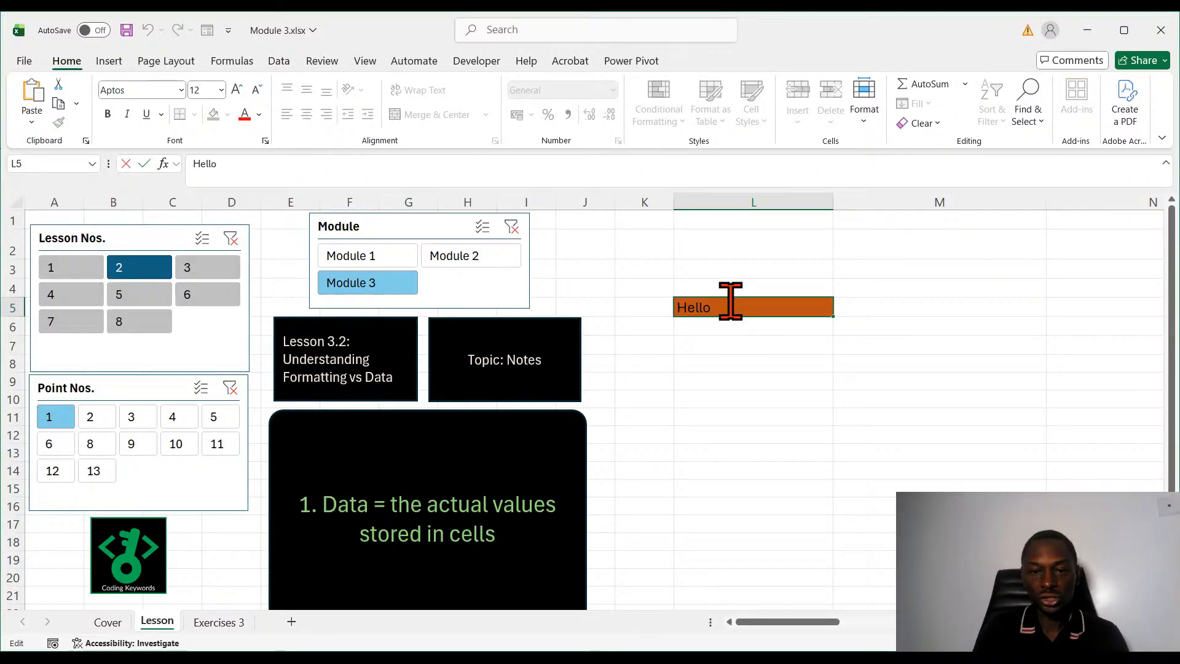
key("BackSpace")
key("BackSpace")
key("BackSpace")
key("BackSpace")
key("BackSpace")
type("Good Mor")
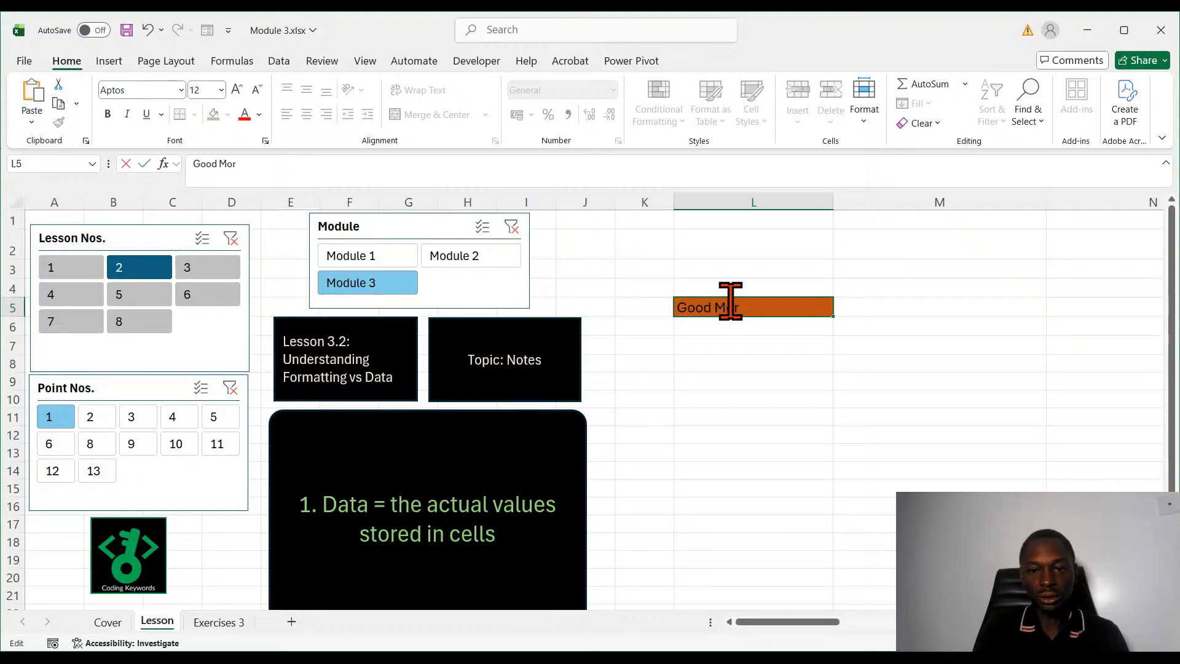
type("ning")
key("ctrl+Return")
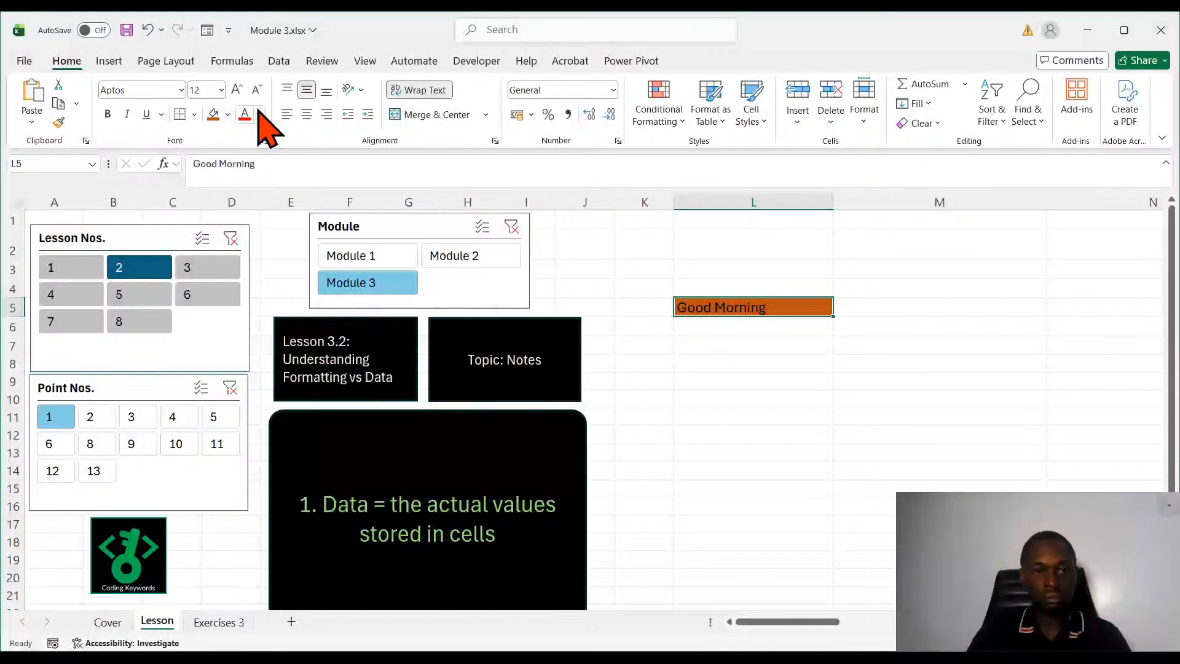
Give the text in cell L5 a light green font colour and increase its size to 16.
left_click(259, 112)
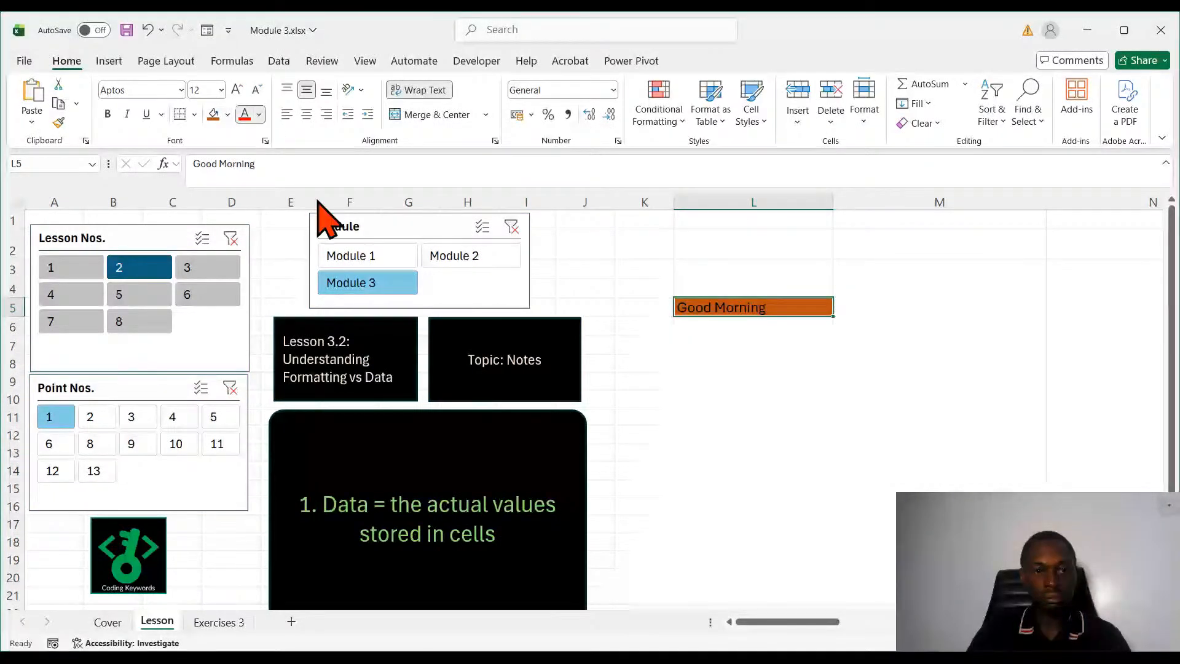
left_click(379, 216)
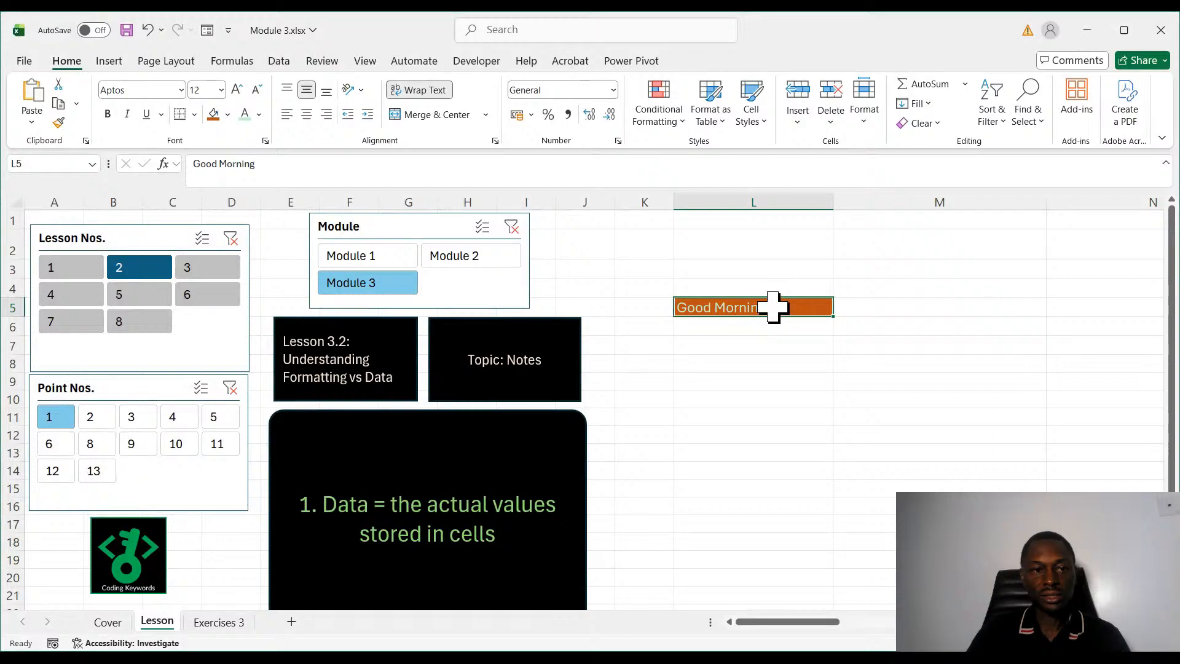
left_click(236, 91)
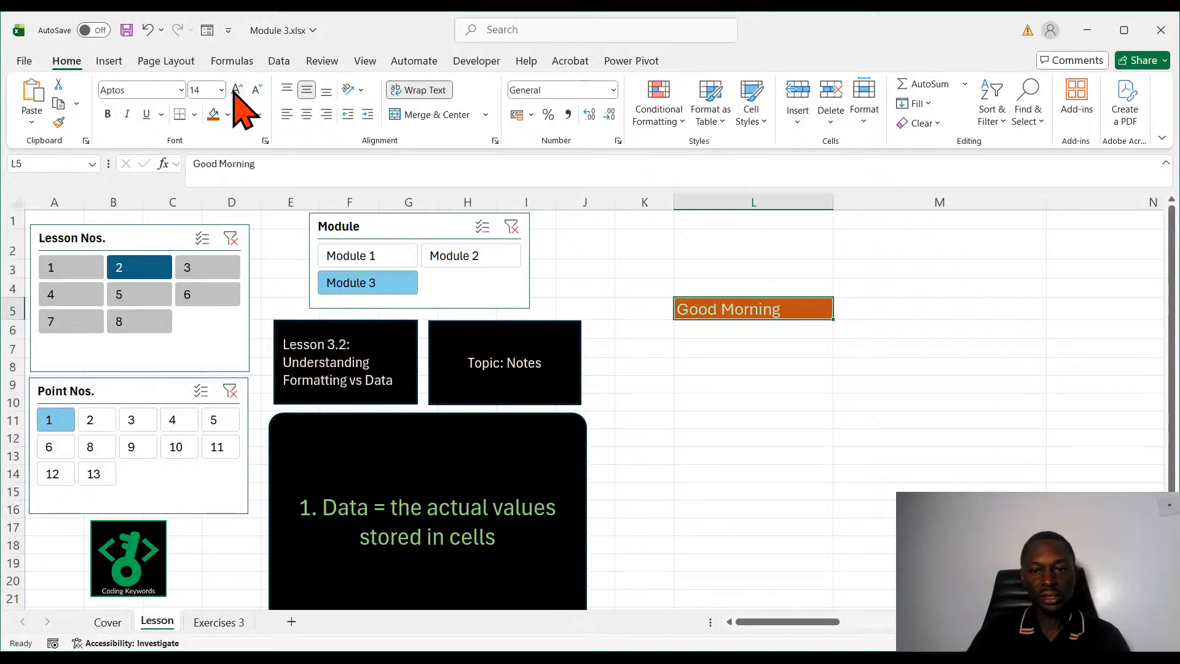
left_click(236, 91)
left_click(792, 457)
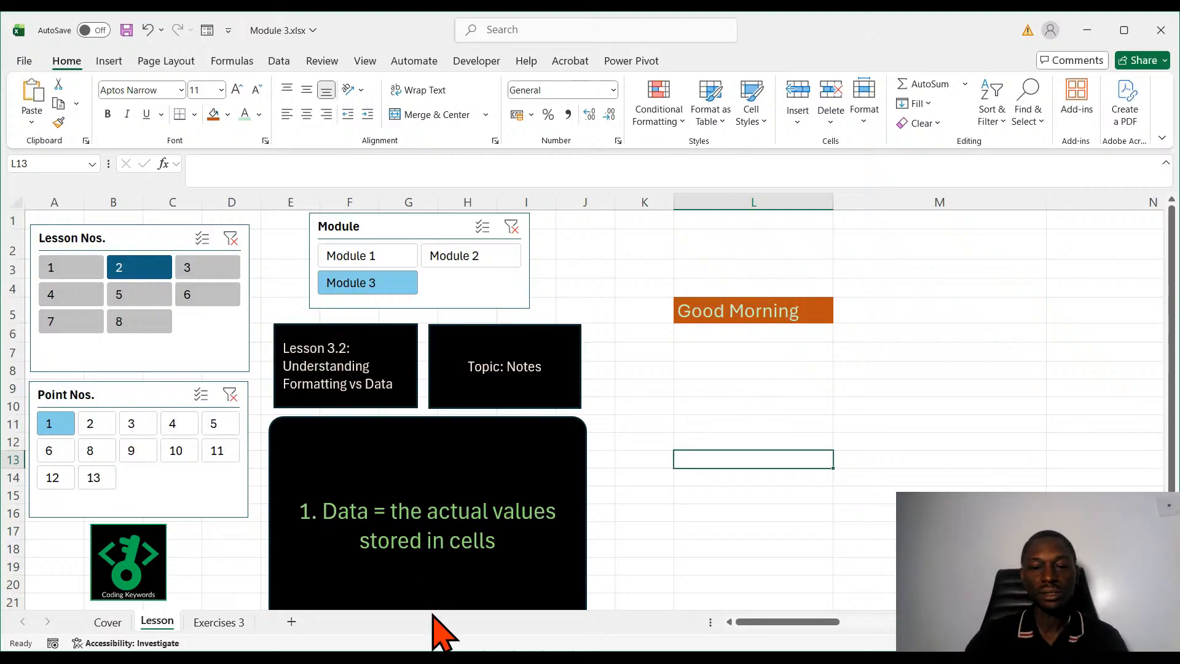
Show points 2 and 3 of lesson 2, and italicize the text in cell L5.
left_click(89, 428)
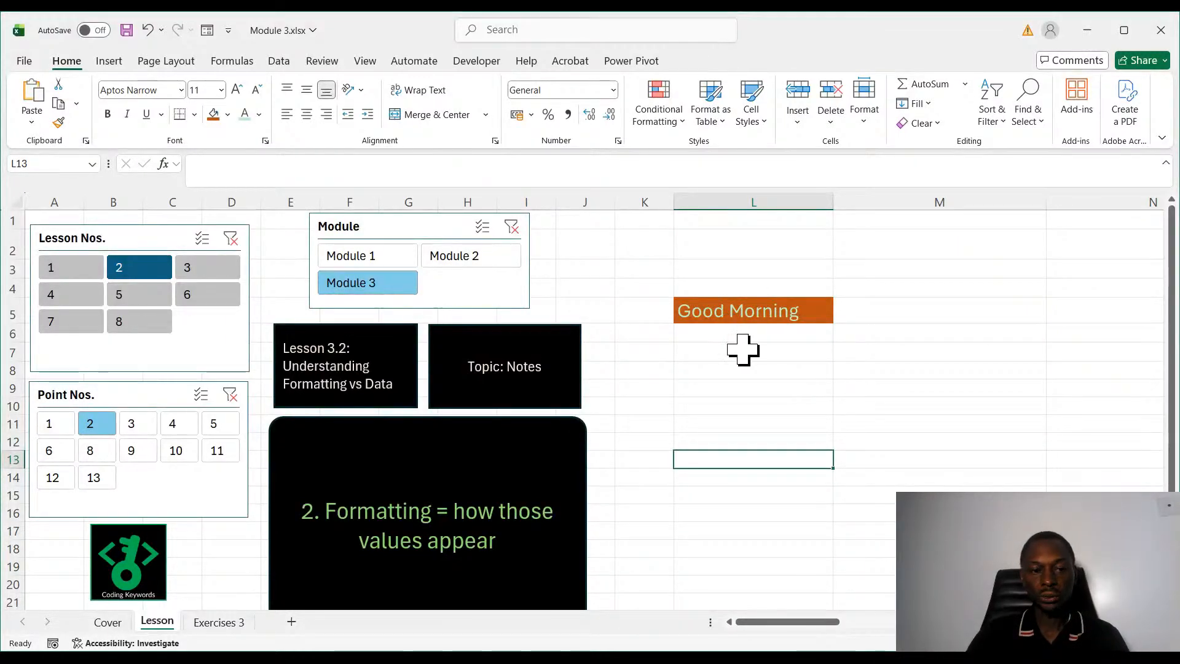
left_click(143, 420)
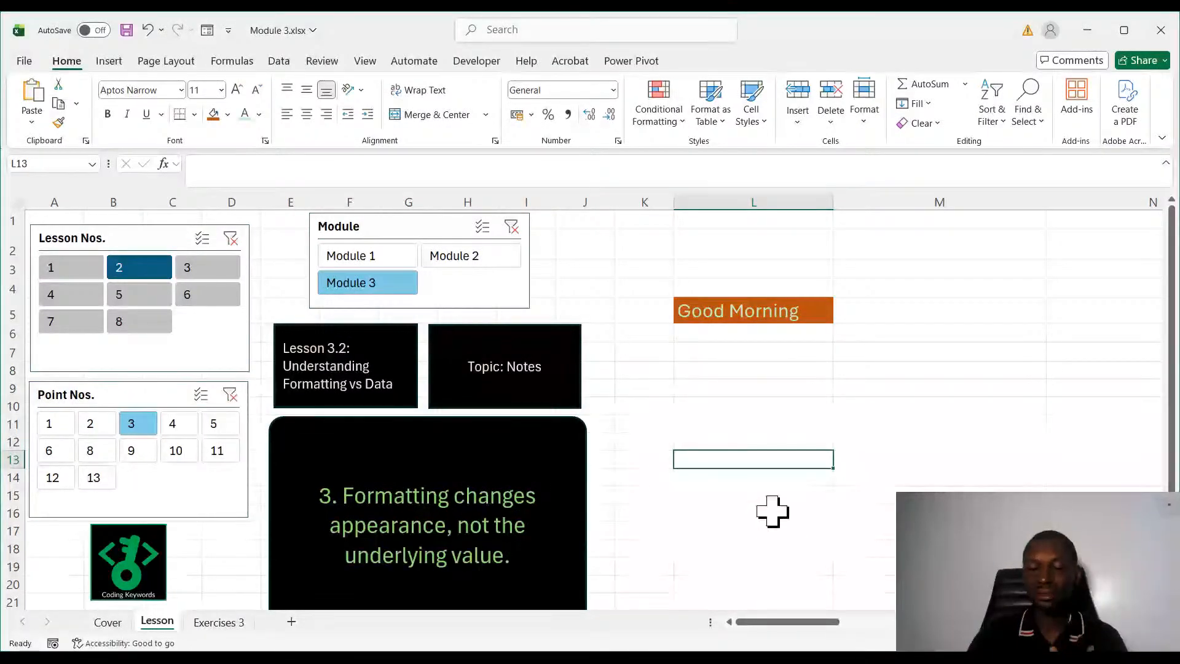
left_click(770, 310)
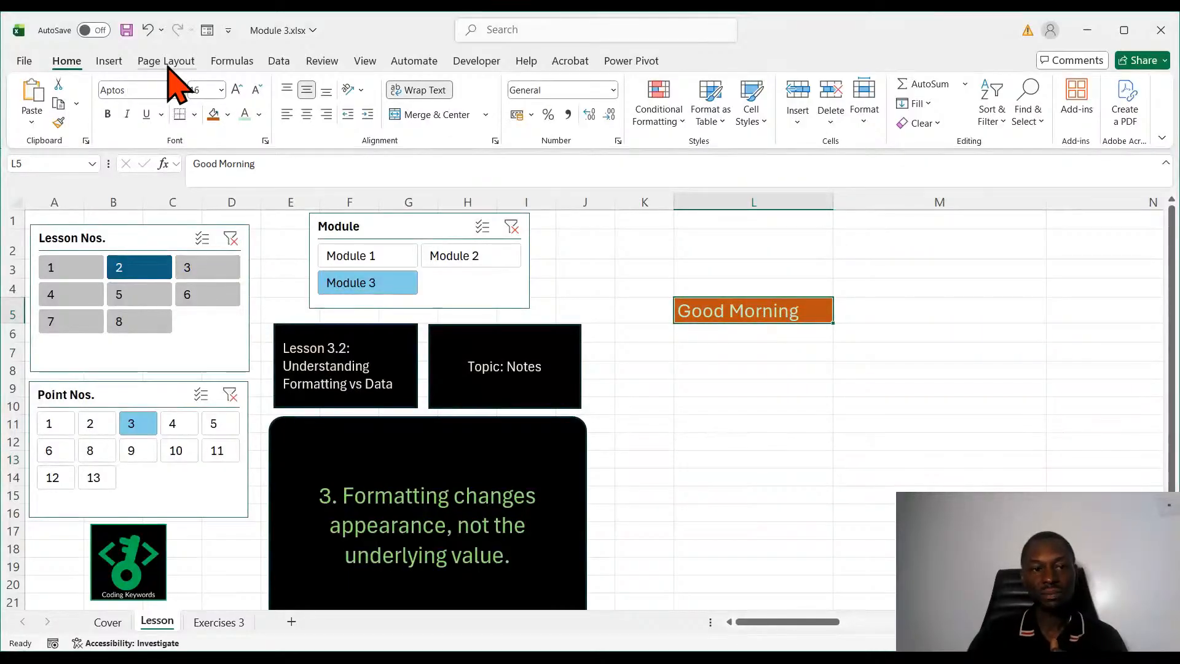
left_click(127, 115)
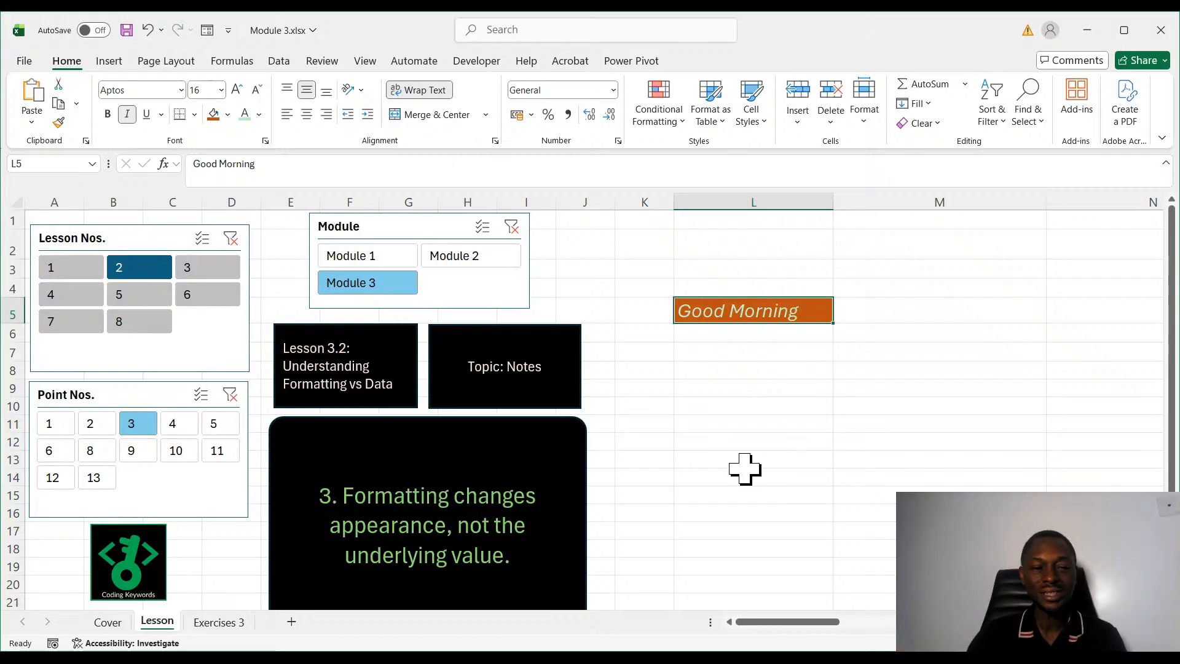
Show lesson point 4 on wrapping text and enter "Good Morning" in cell K2.
left_click(174, 424)
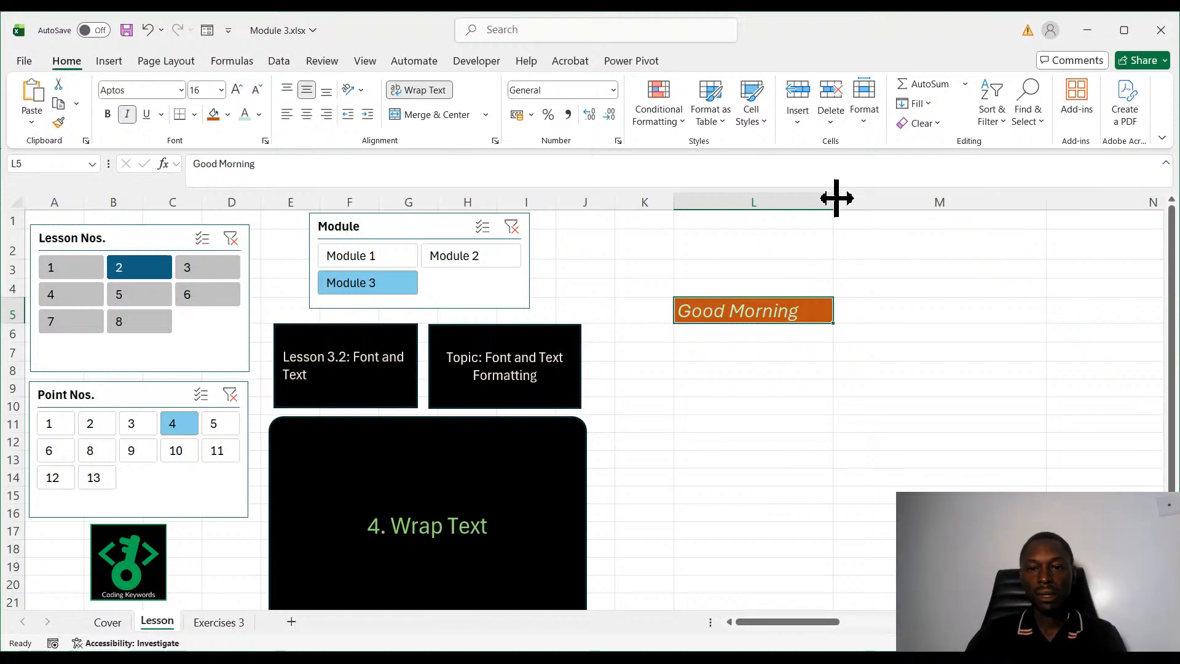
left_click(646, 246)
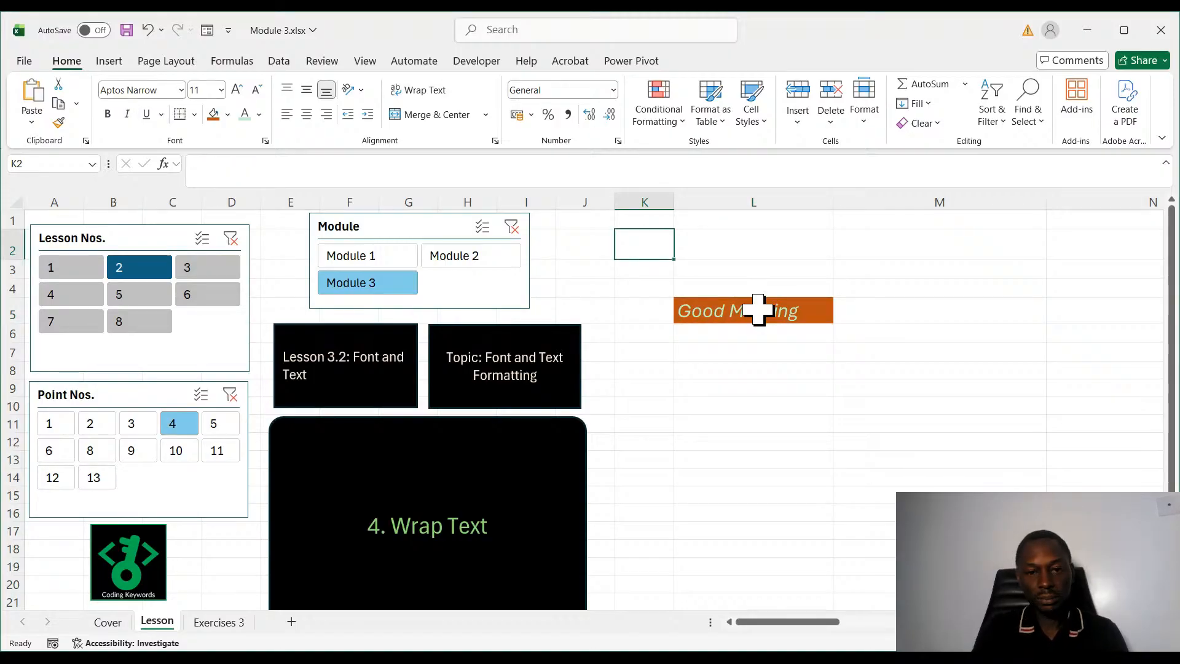
type("Good")
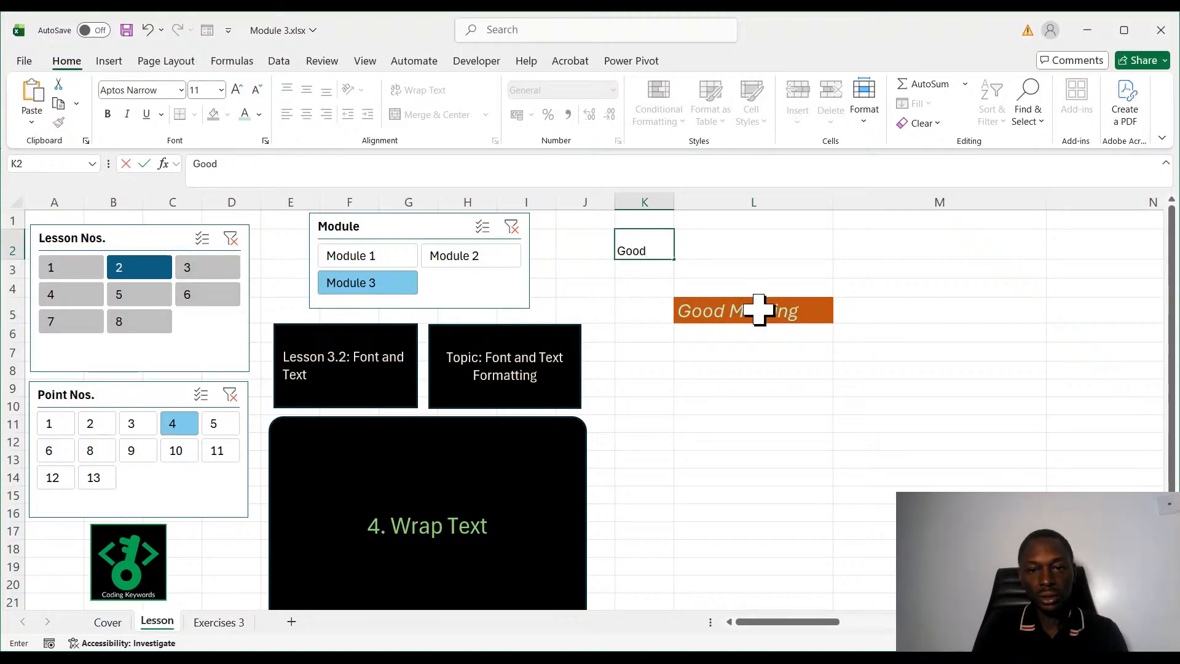
type(" Morning")
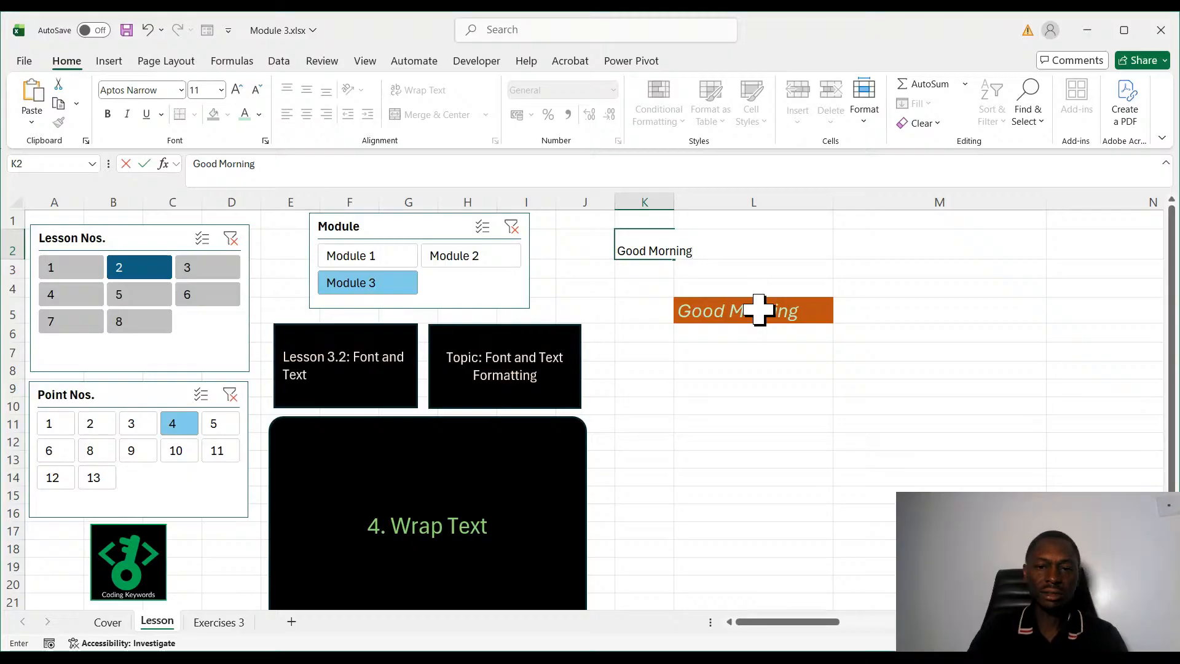
left_click(754, 459)
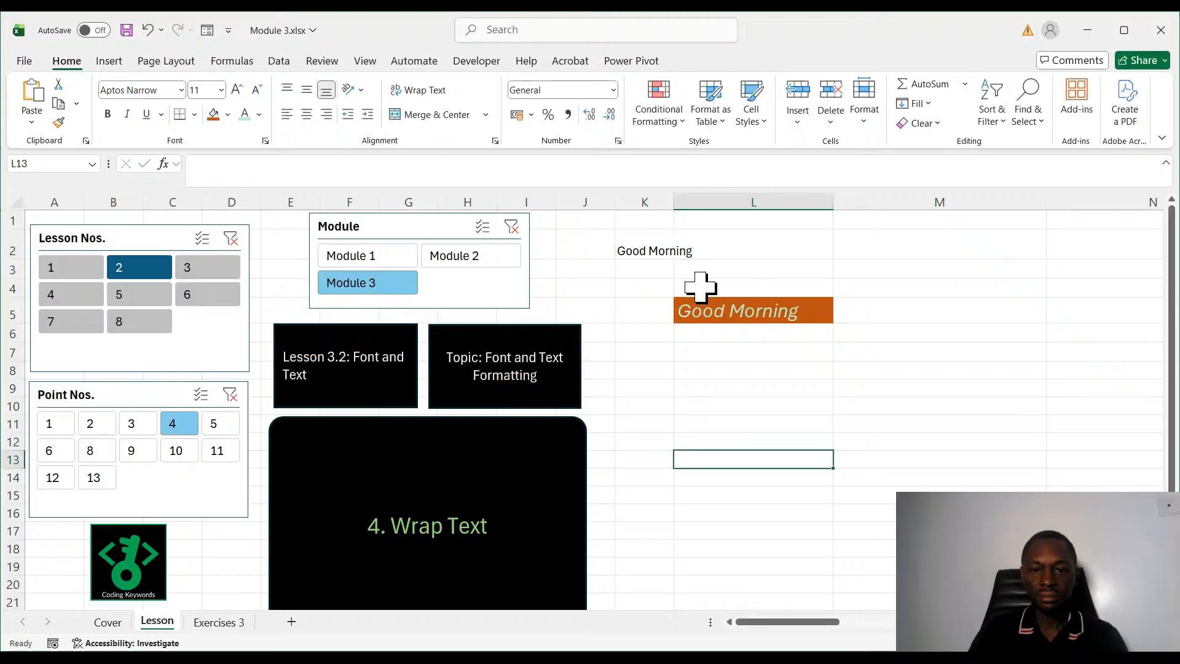
Wrap the text in cell K2 so it fits within its column.
left_click(642, 250)
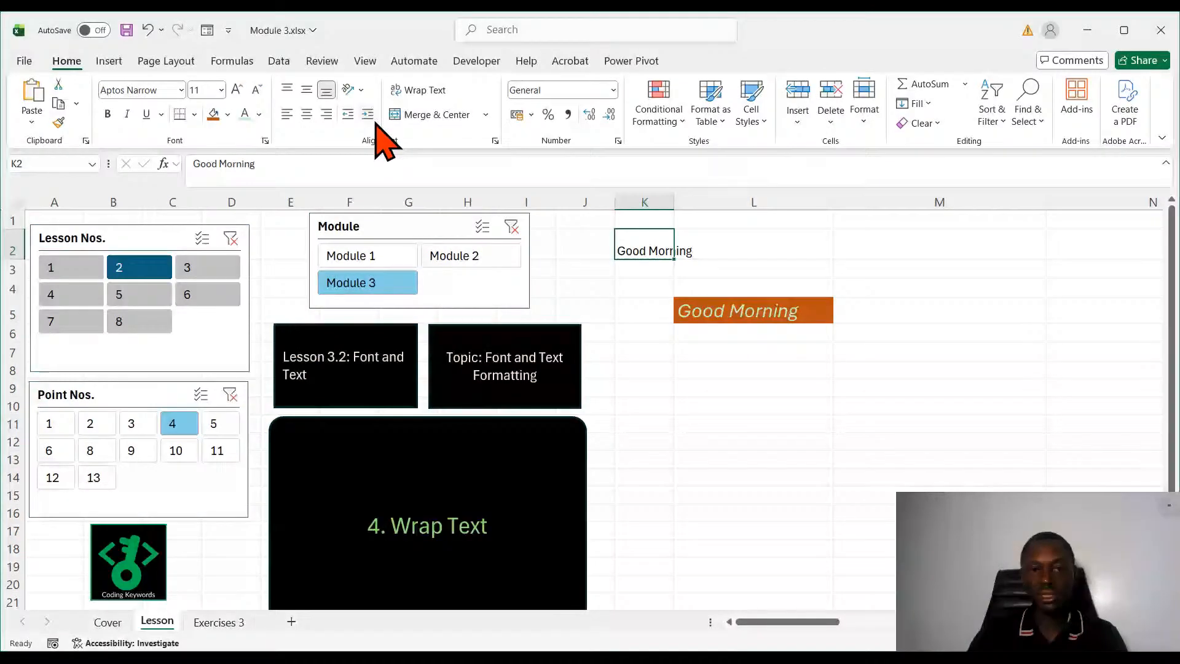
left_click(418, 90)
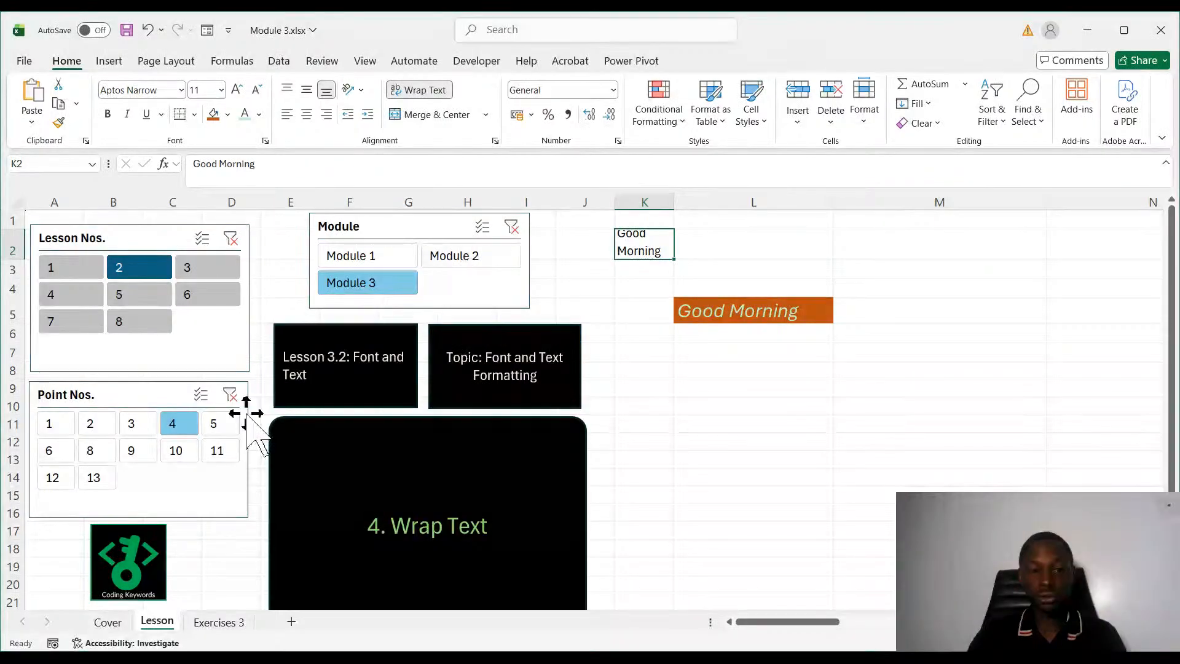
Show lesson point 5 and apply Merge & Center to cells K2 and L2.
left_click(214, 430)
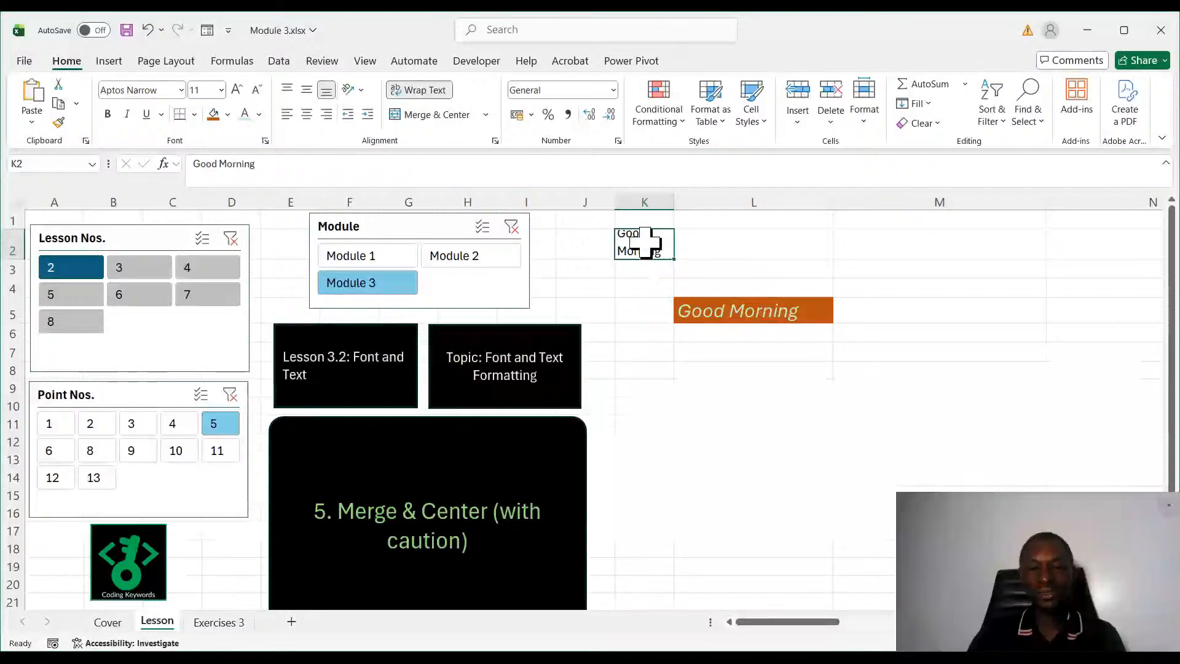
left_click_drag(653, 242, 766, 248)
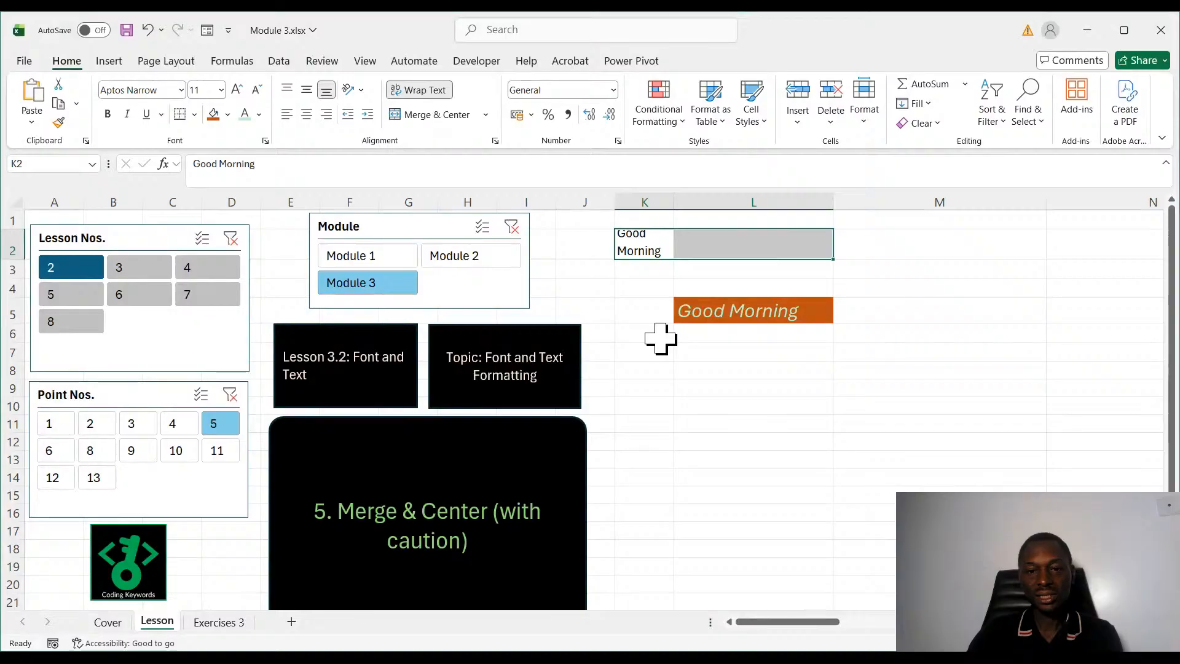
left_click(642, 246)
left_click_drag(642, 246, 738, 256)
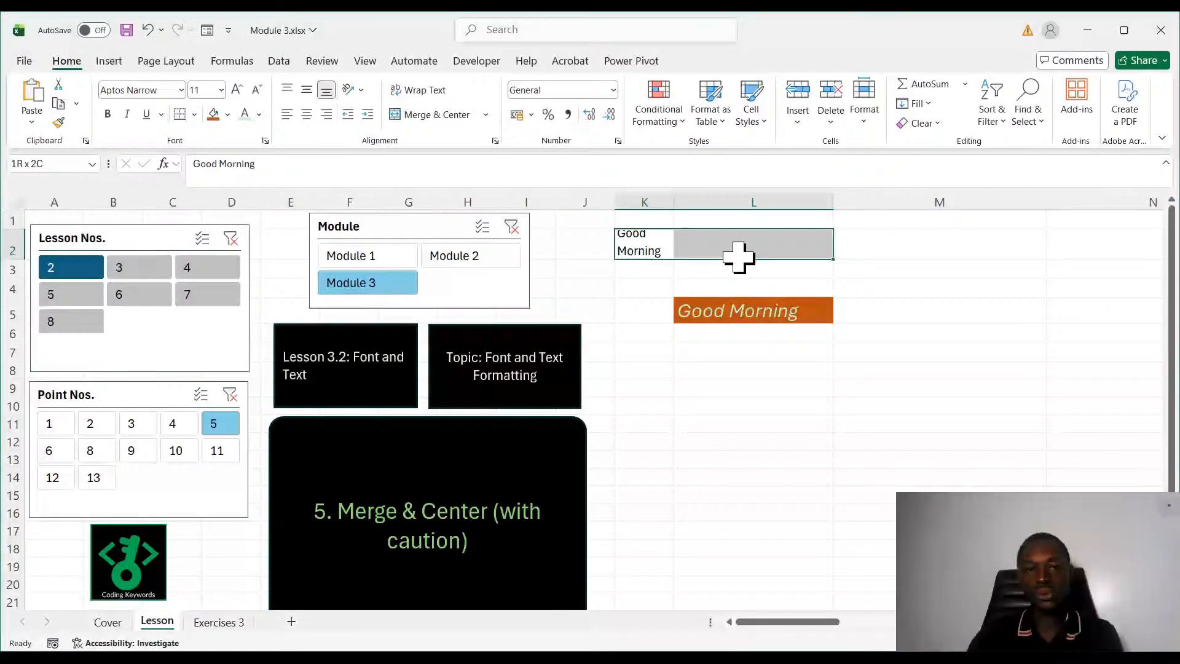
key("alt+h")
key("m")
key("c")
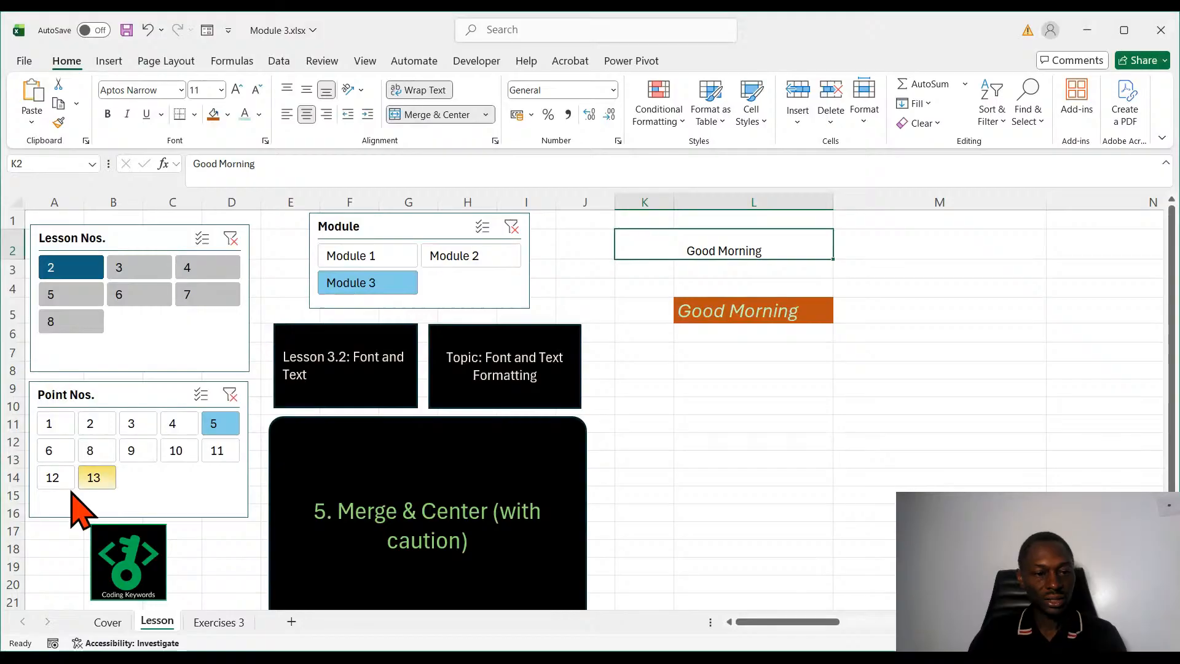
Show lesson point 6, look at the datasets on the Exercises 3 sheet, and return to the Lesson sheet.
left_click(54, 450)
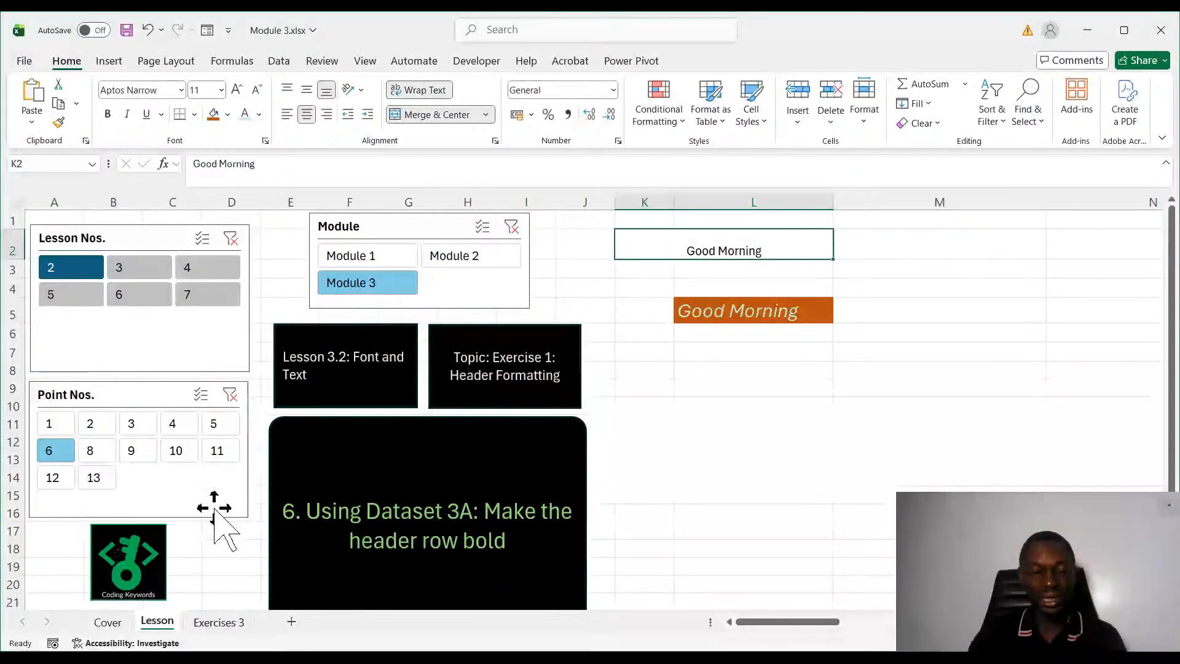
left_click(219, 621)
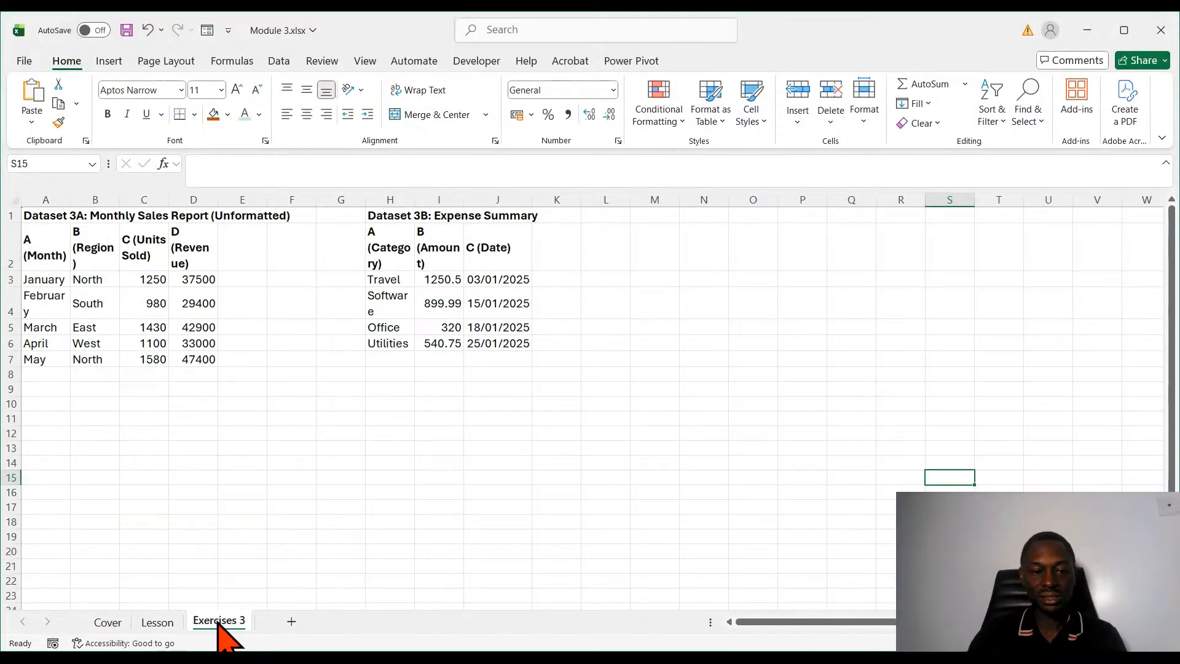
left_click(156, 622)
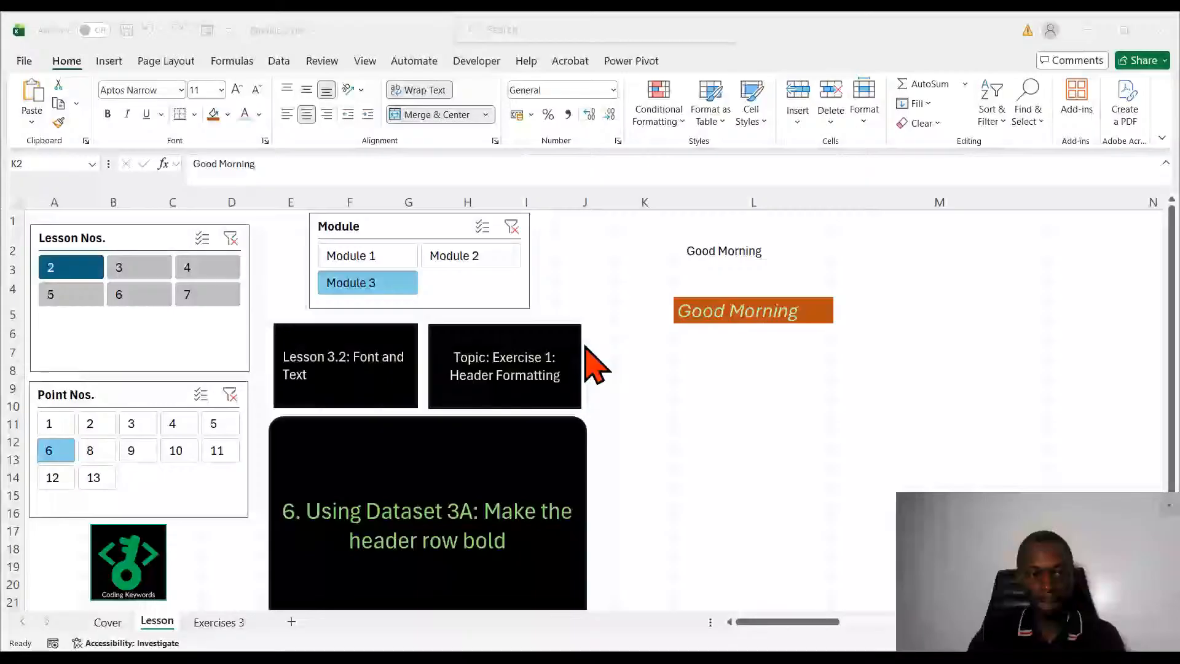
Undo all the sample text and formatting in cells K2 and L5, going back to lesson point 1.
left_click(743, 423)
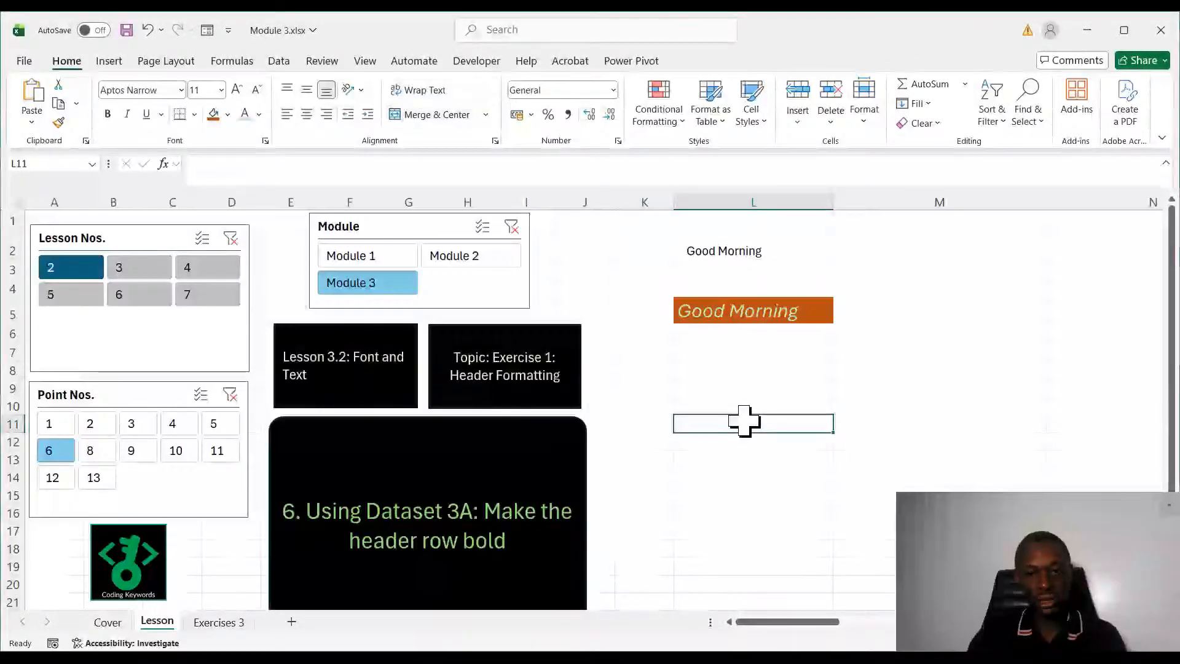
key("ctrl+z")
key("ctrl+z")
key("ctrl+z")
key("ctrl+z")
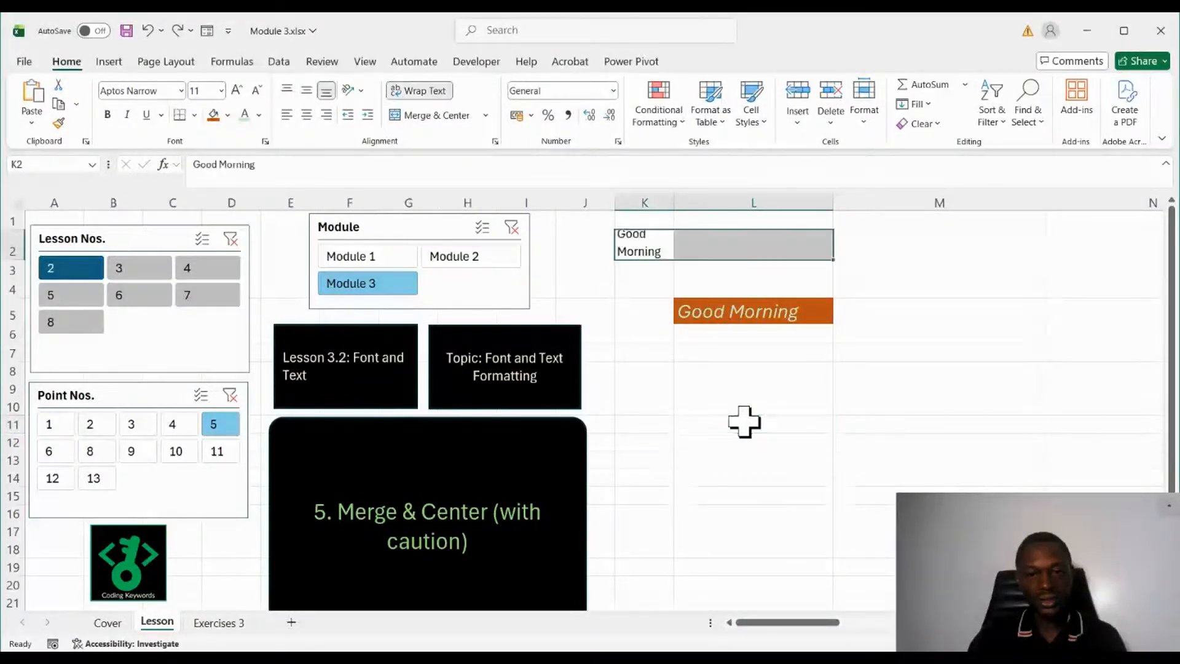
key("ctrl+z")
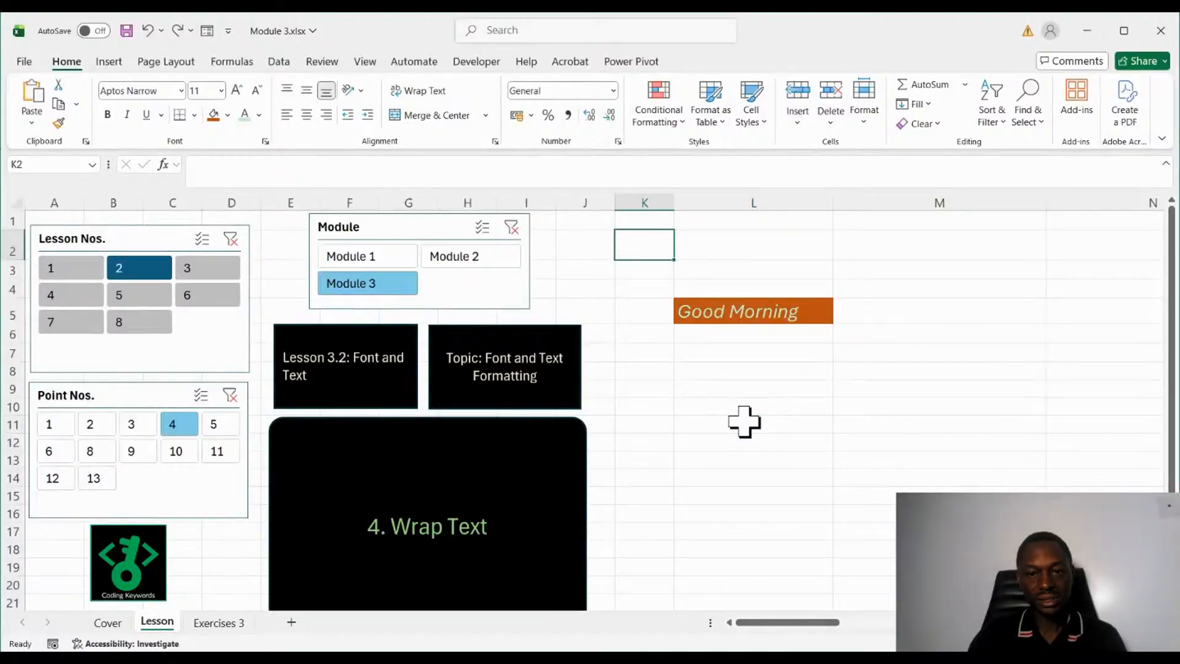
key("ctrl+z")
key("ctrl+z")
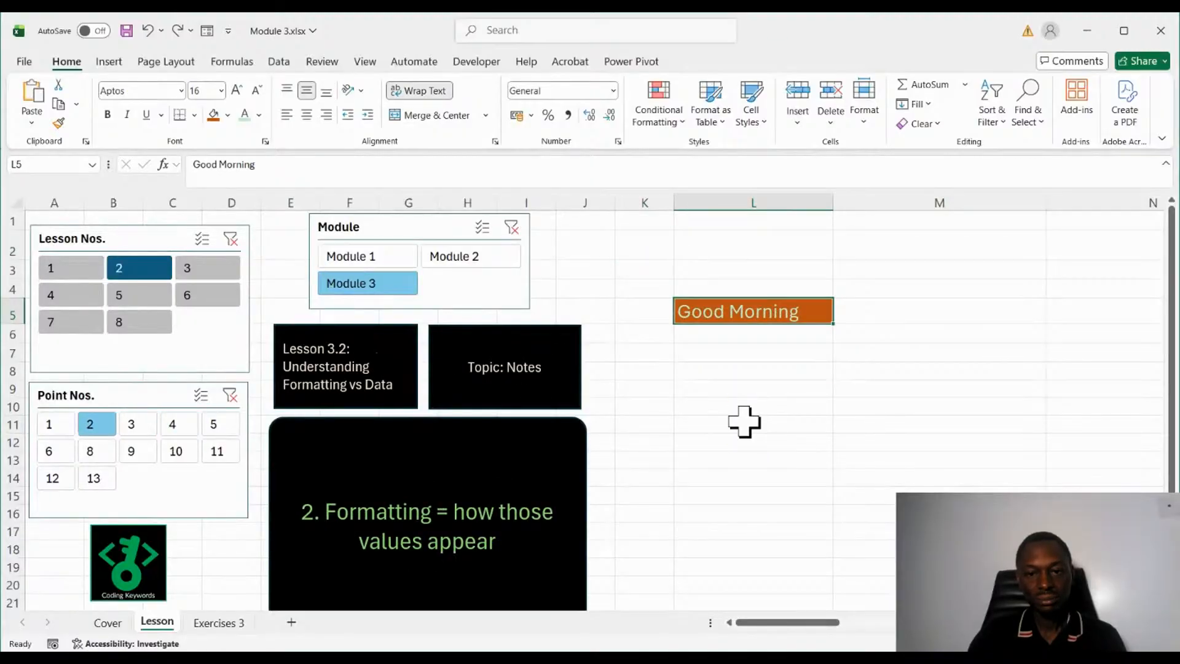
key("ctrl+z")
key("ctrl+z")
key("ctrl+z")
key("ctrl+z")
key("ctrl+z")
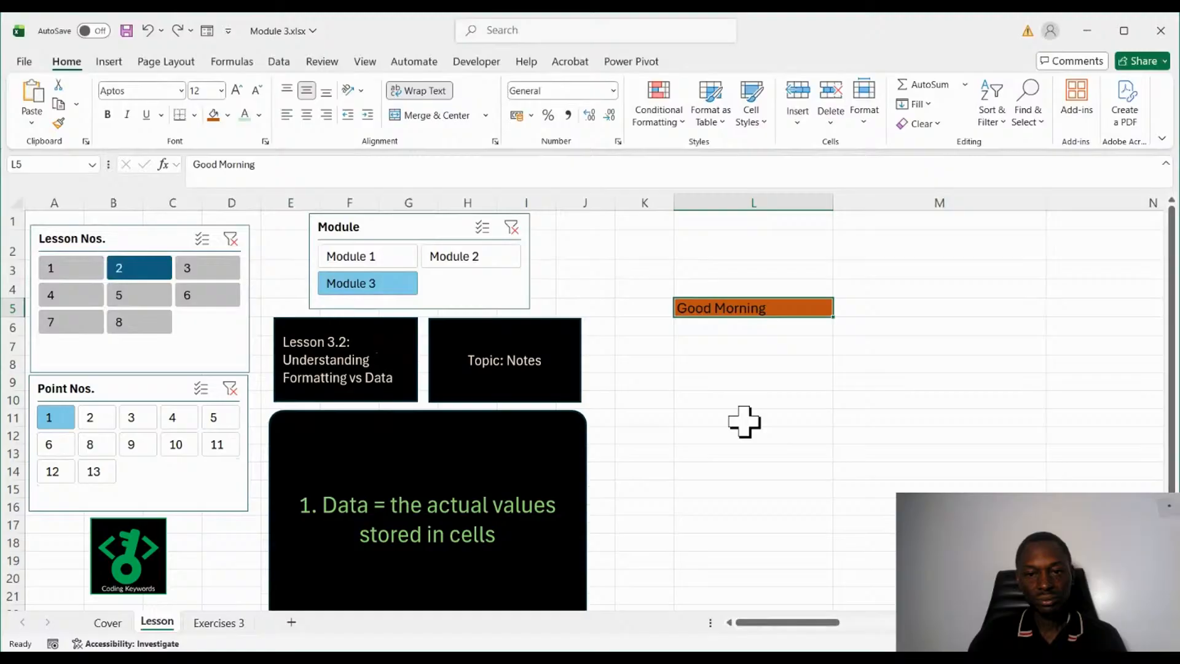
left_click(815, 415)
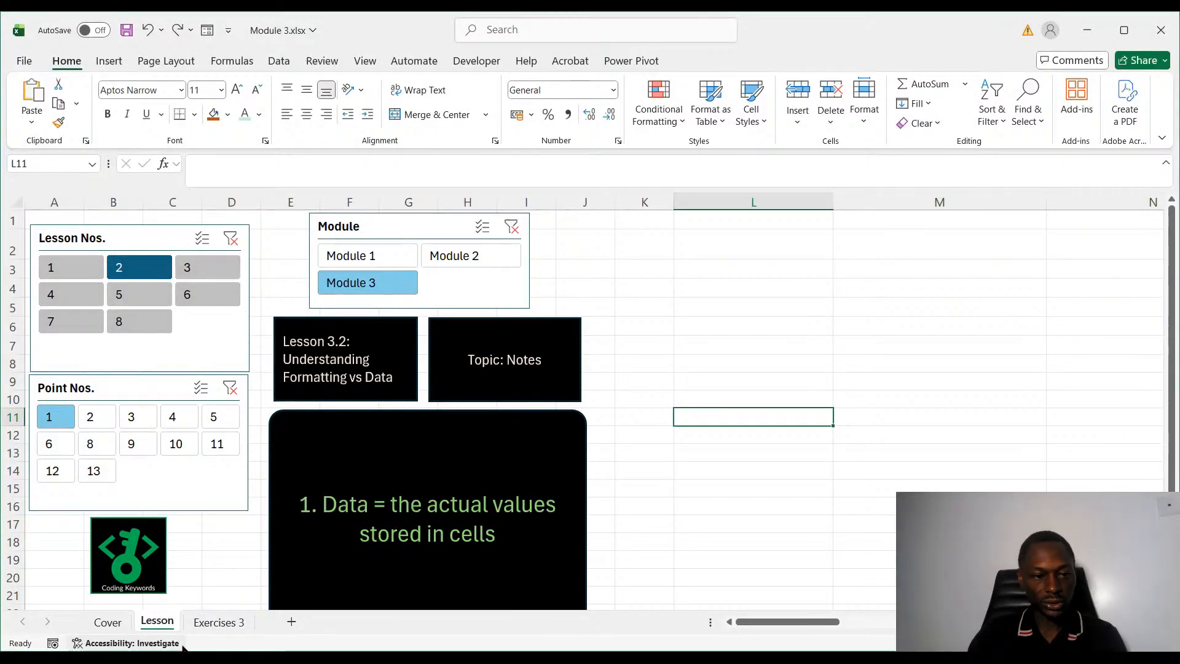
Copy Dataset 3A (A1:D7) from the Exercises 3 sheet and paste it at cell L1 of the Lesson sheet.
left_click(216, 623)
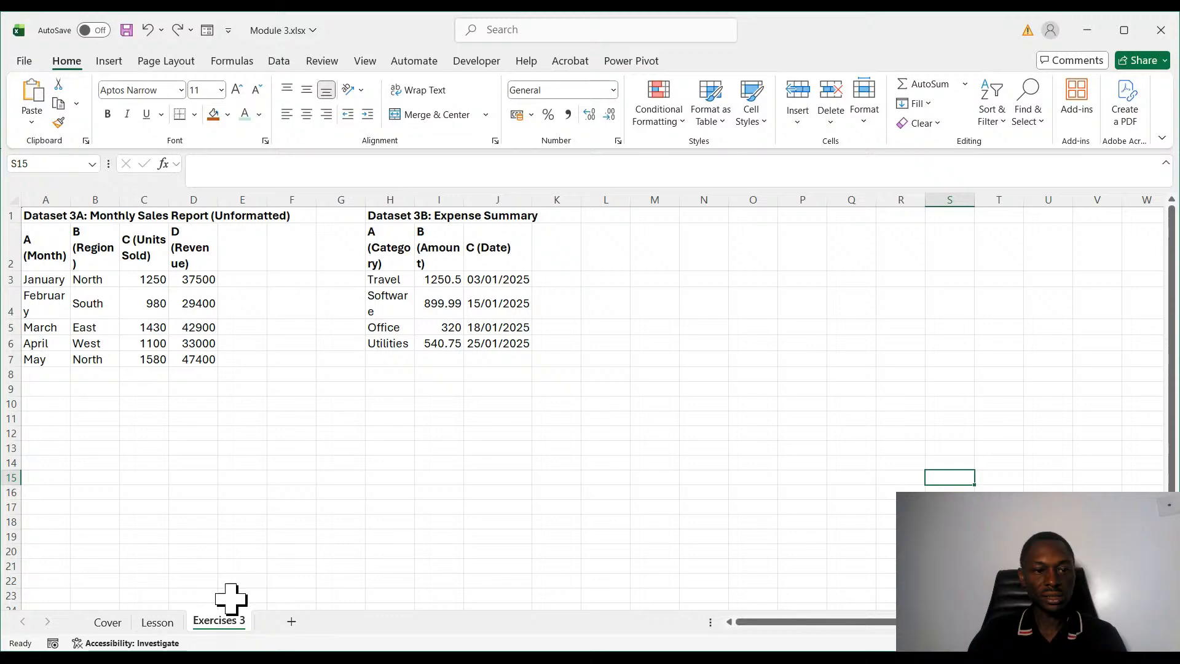
left_click_drag(39, 216, 207, 359)
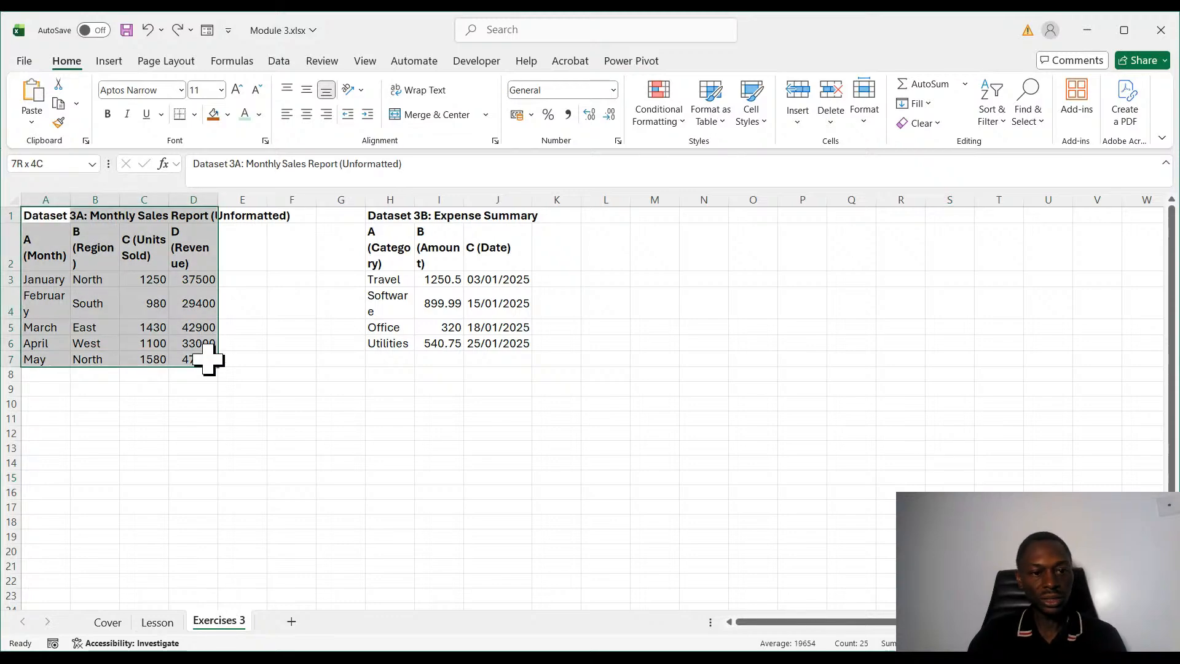
key("ctrl+c")
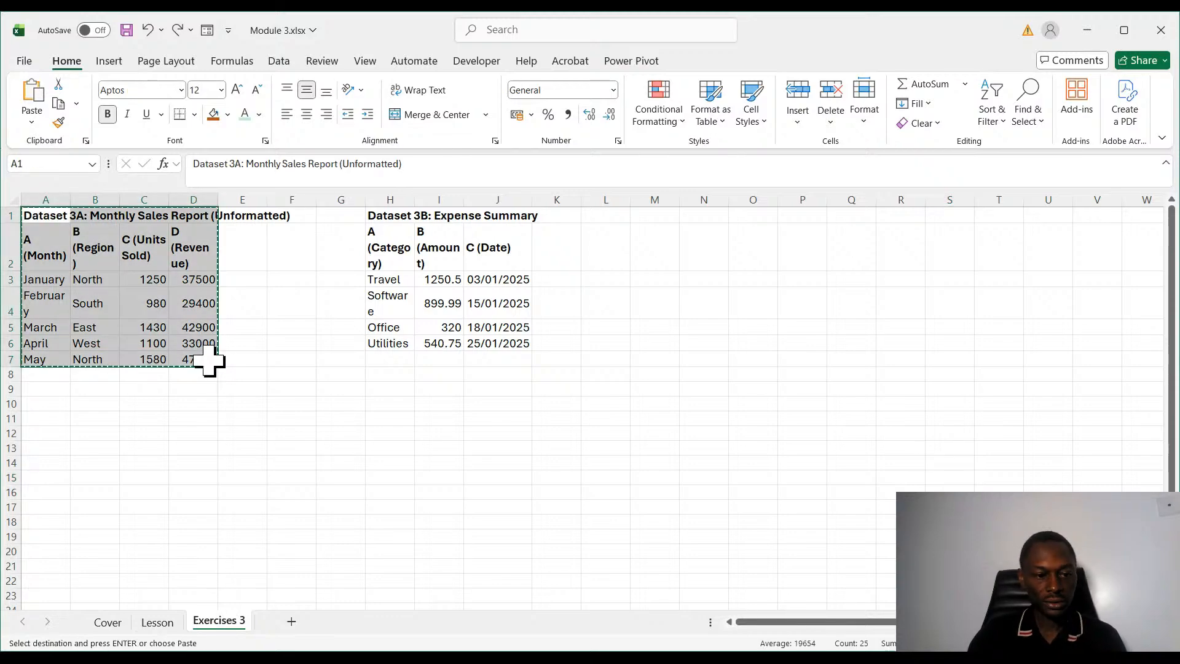
left_click(157, 621)
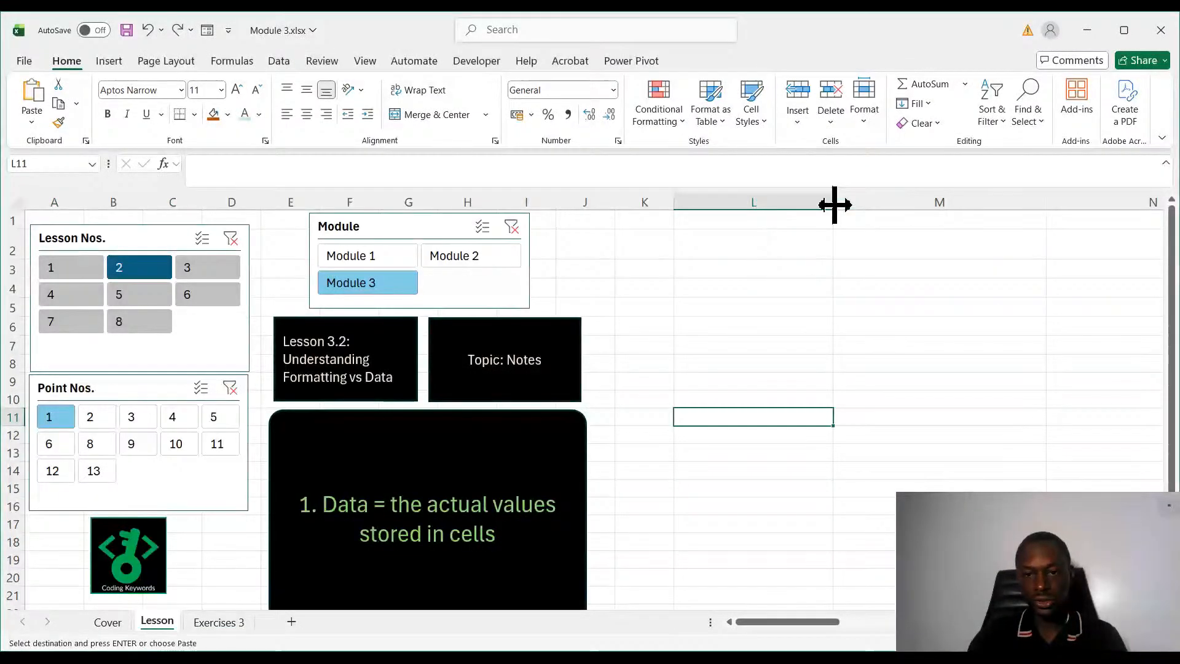
left_click(736, 225)
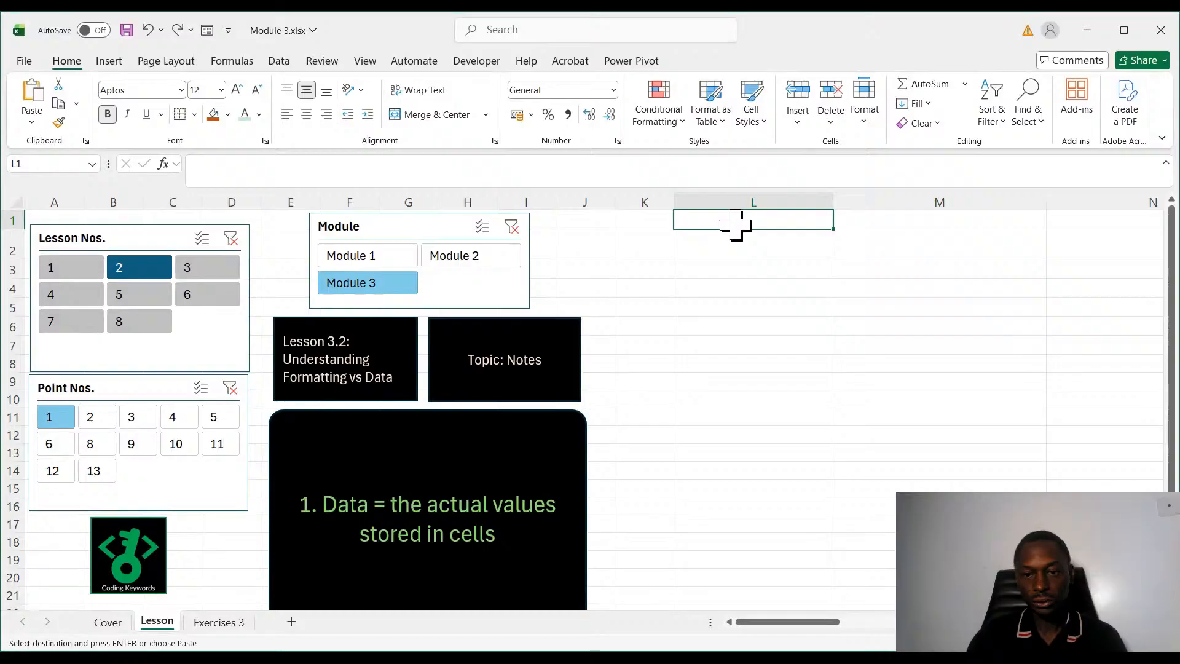
key("ctrl+v")
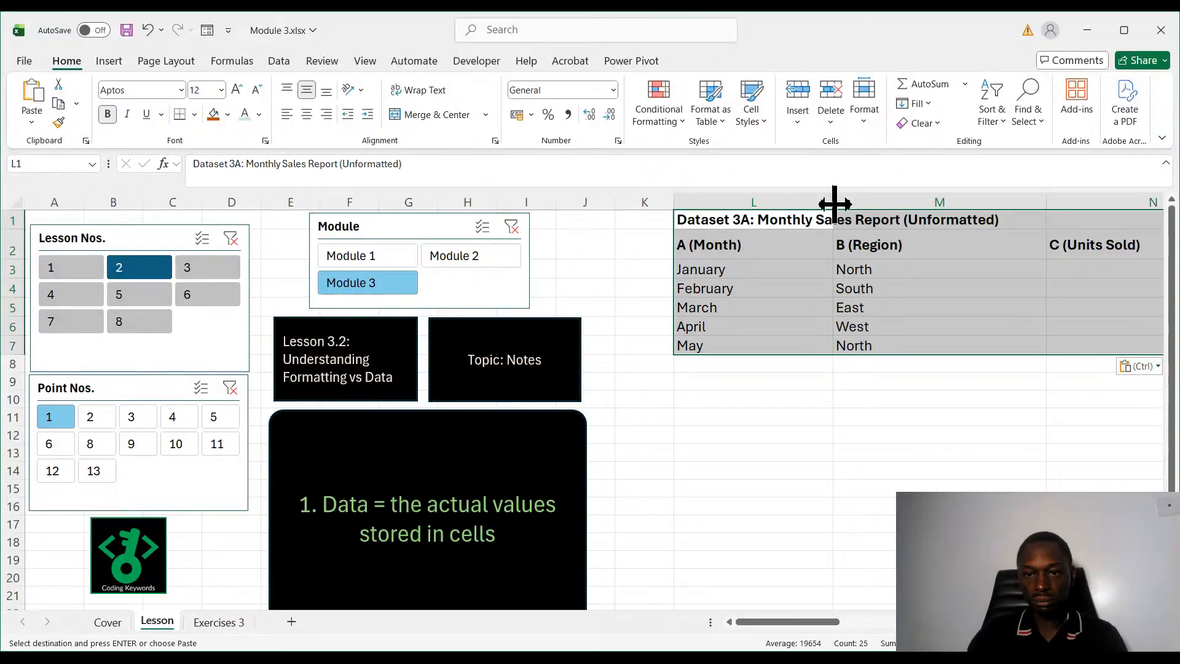
Narrow columns L to O so all four columns of the pasted Dataset 3A fit in view.
left_click_drag(834, 203, 772, 203)
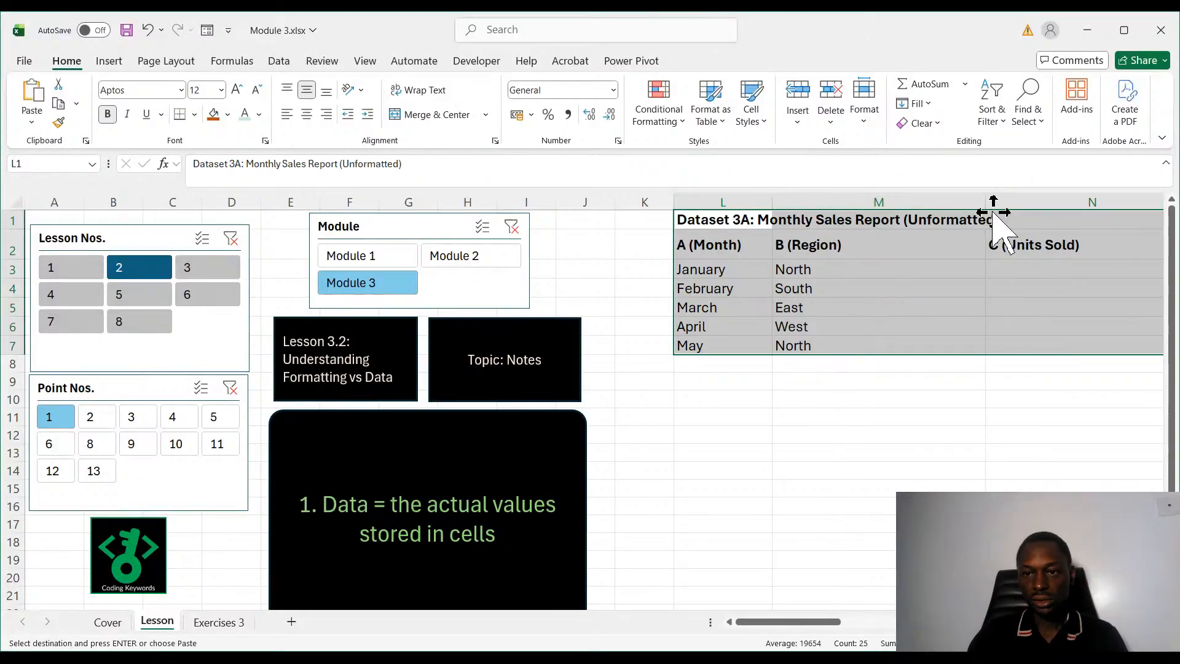
left_click_drag(982, 201, 887, 200)
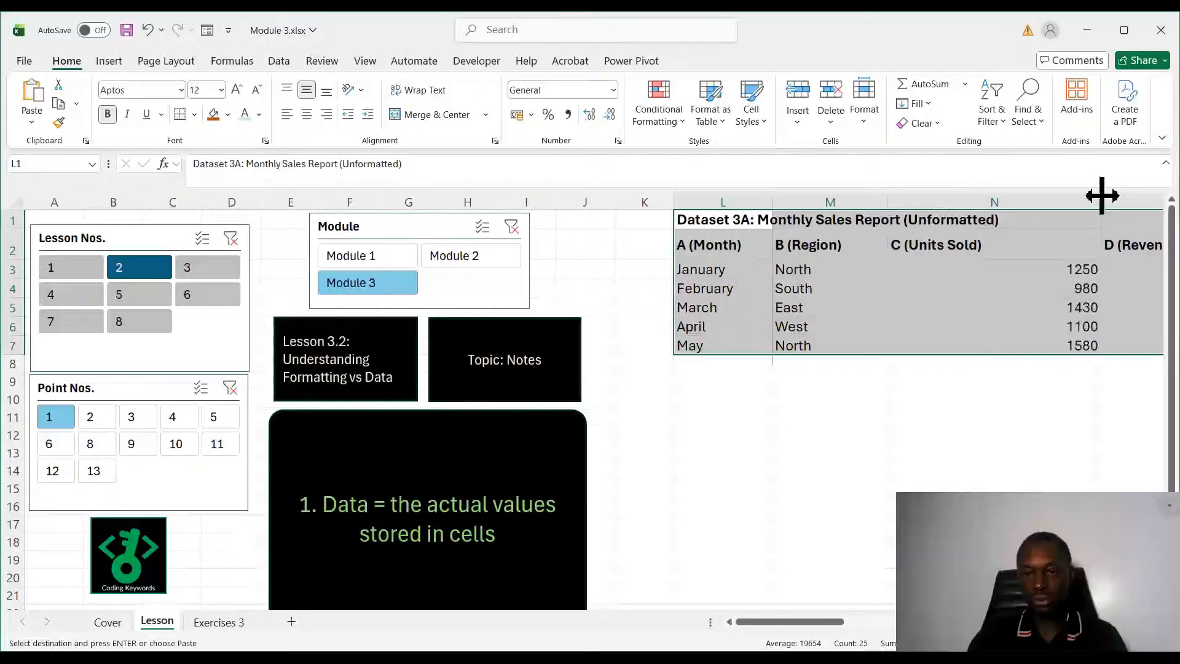
left_click_drag(1101, 196, 987, 197)
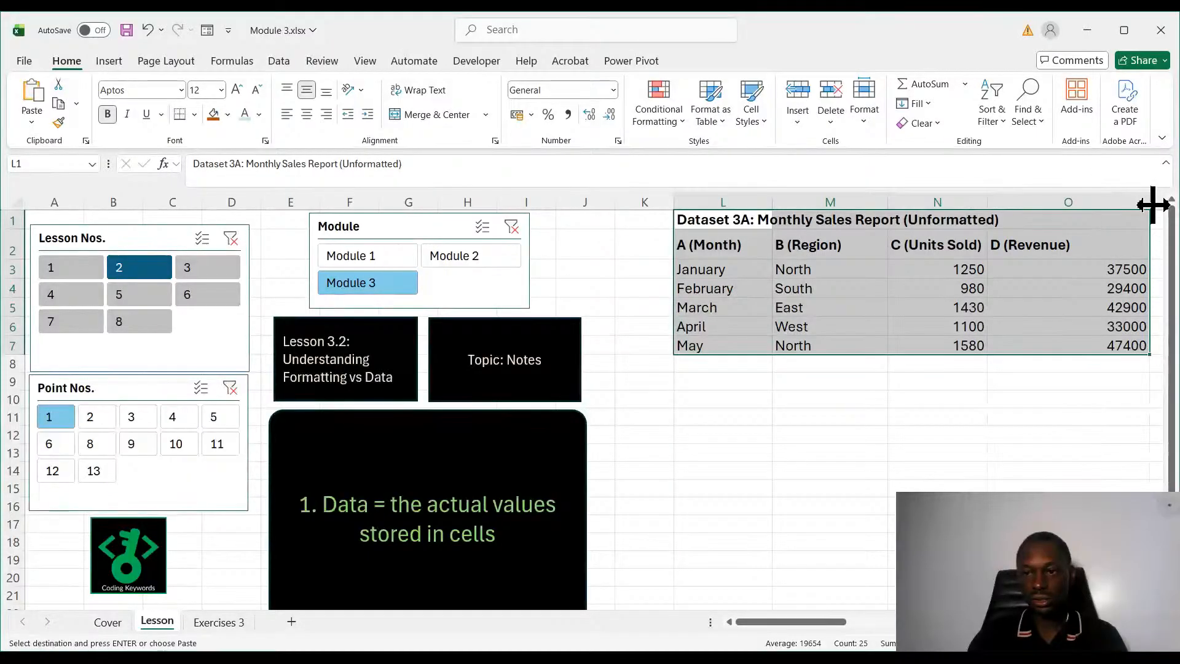
left_click_drag(1064, 228, 1054, 230)
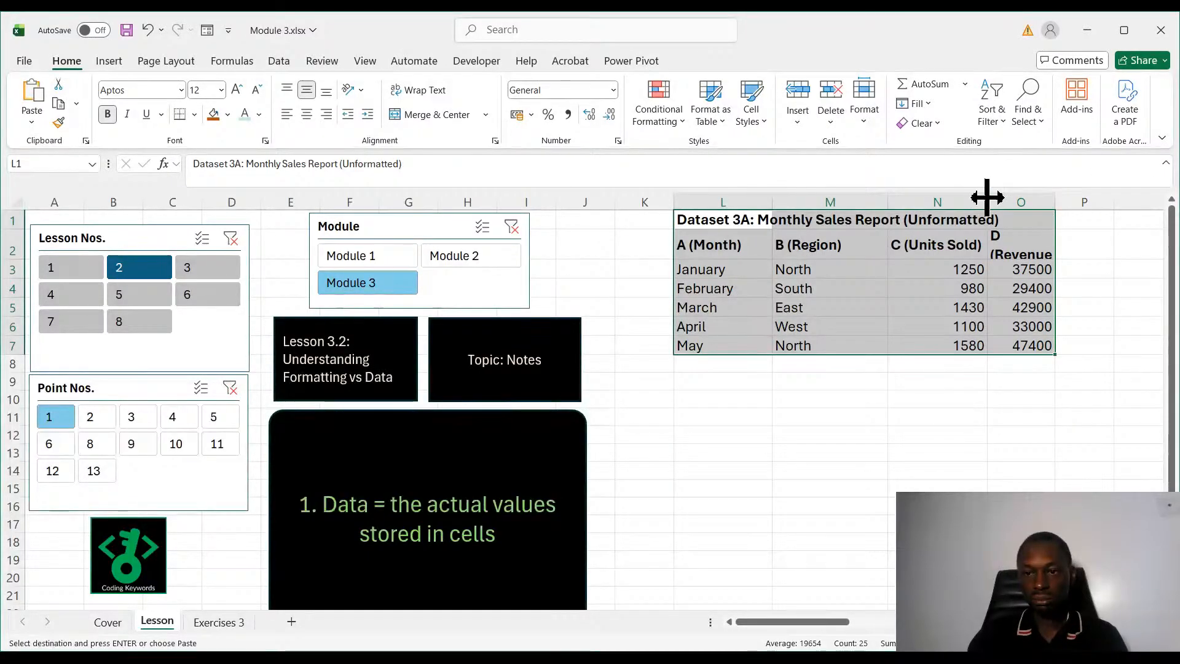
left_click_drag(987, 198, 962, 207)
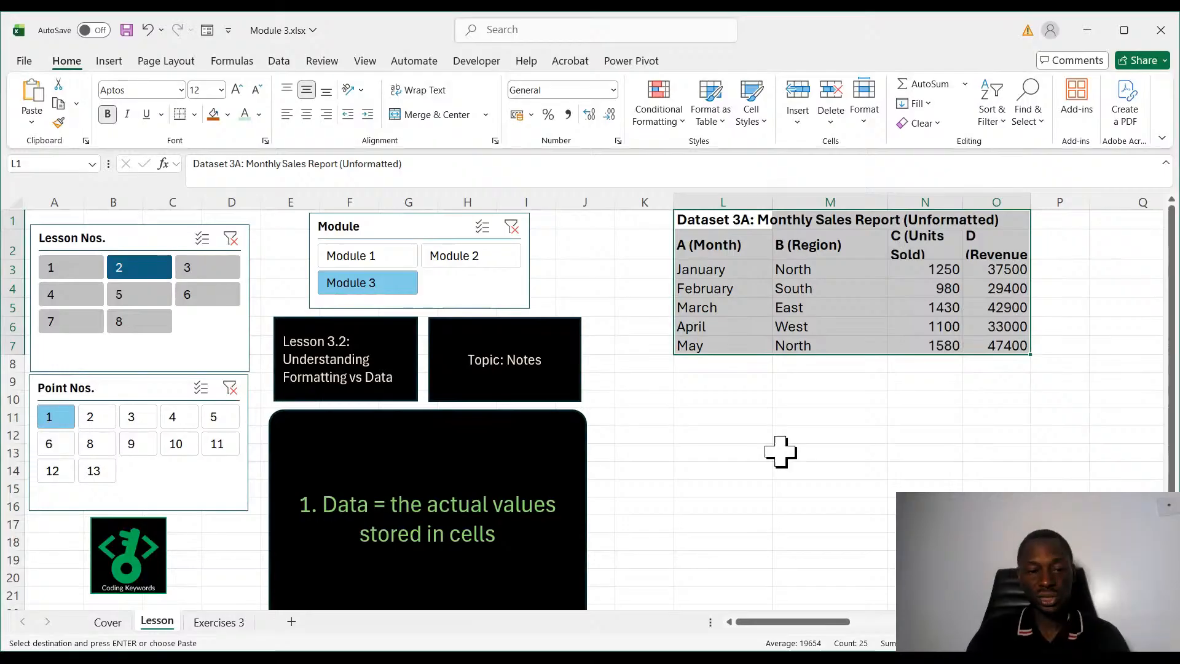
Look through the Header Formatting exercise points and show point 6 on making Dataset 3A's header row bold.
left_click(134, 444)
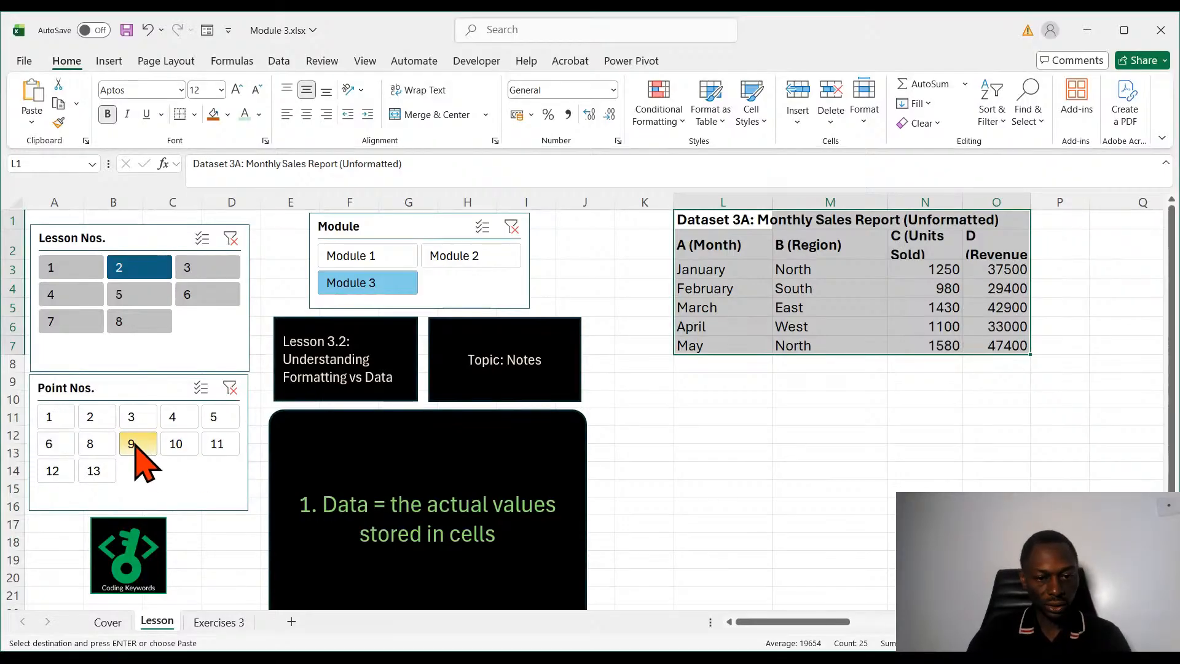
left_click(90, 445)
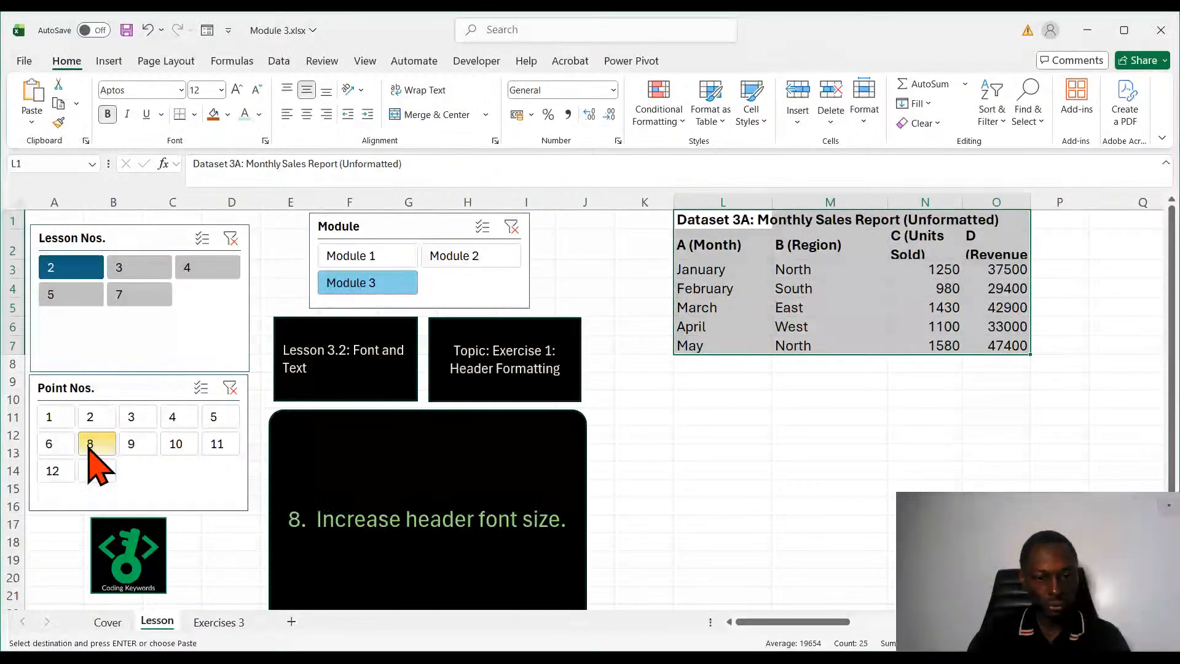
left_click(214, 416)
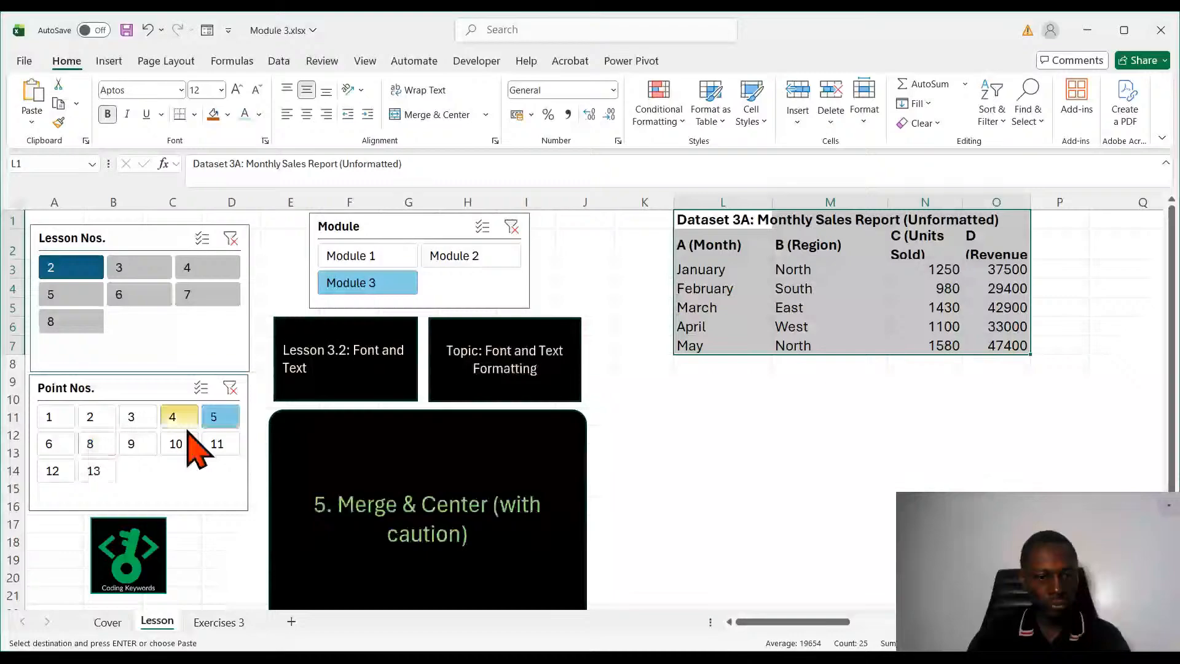
left_click(51, 445)
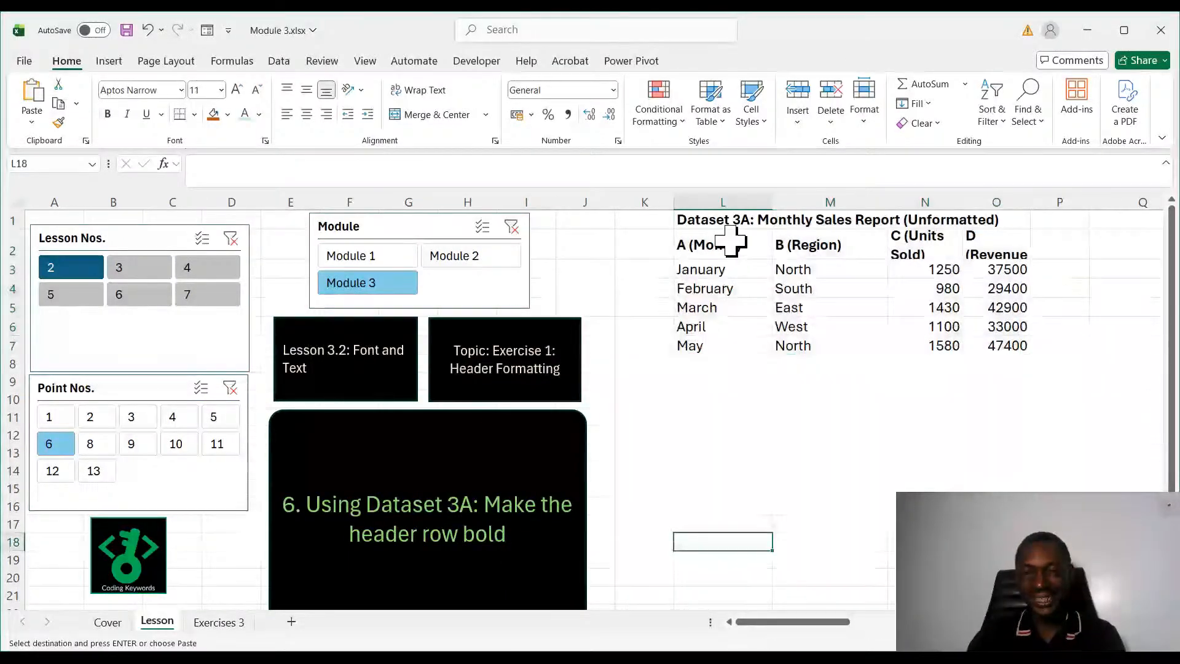
Switch bold off and on repeatedly for the header row L2:O2 of Dataset 3A, leaving it bold.
left_click_drag(734, 240, 1025, 241)
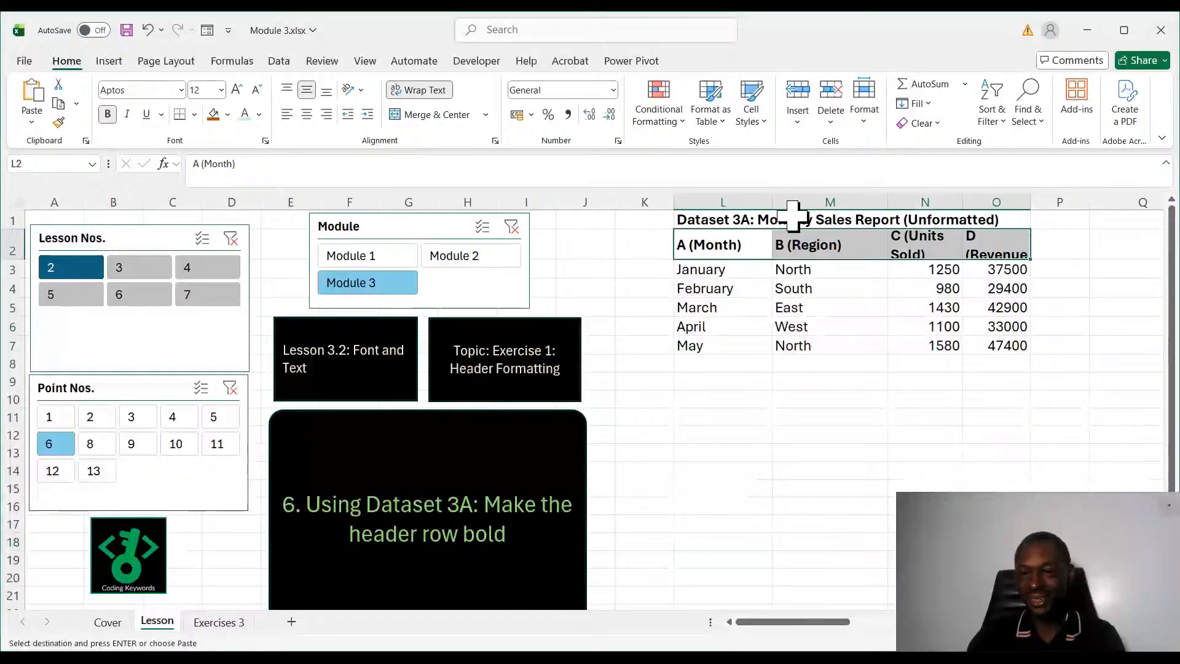
left_click(707, 221)
left_click_drag(720, 245, 1006, 237)
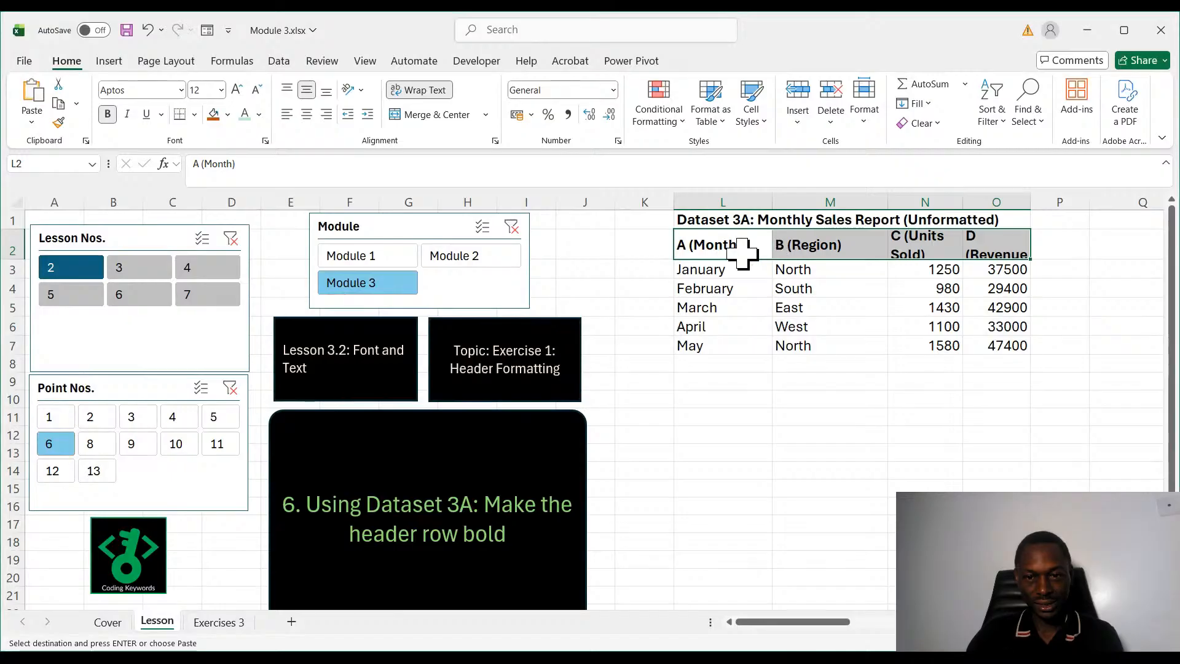
left_click(107, 114)
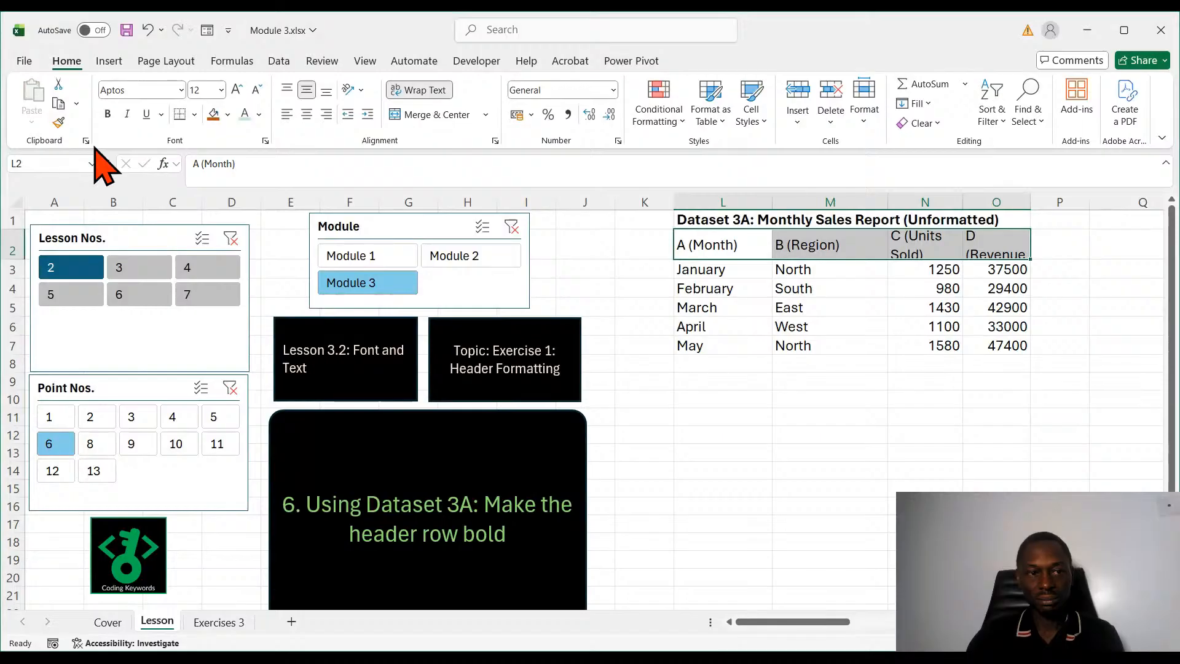
left_click(108, 113)
left_click(108, 113)
left_click(108, 113)
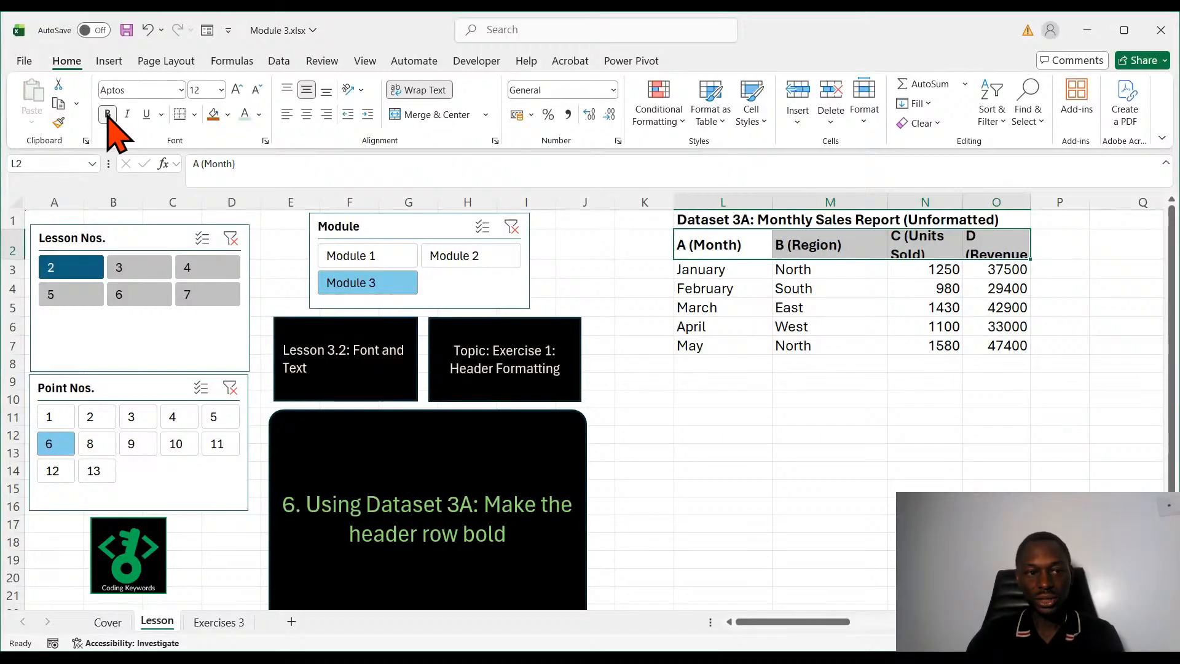
left_click(108, 113)
left_click(108, 113)
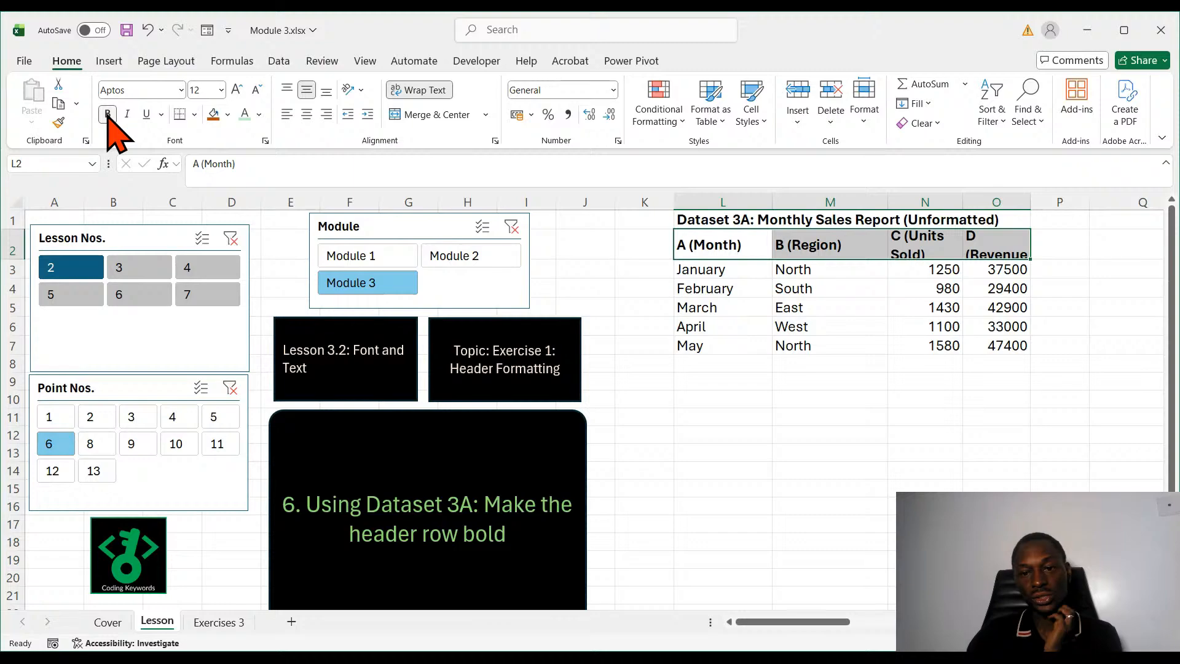
left_click(786, 531)
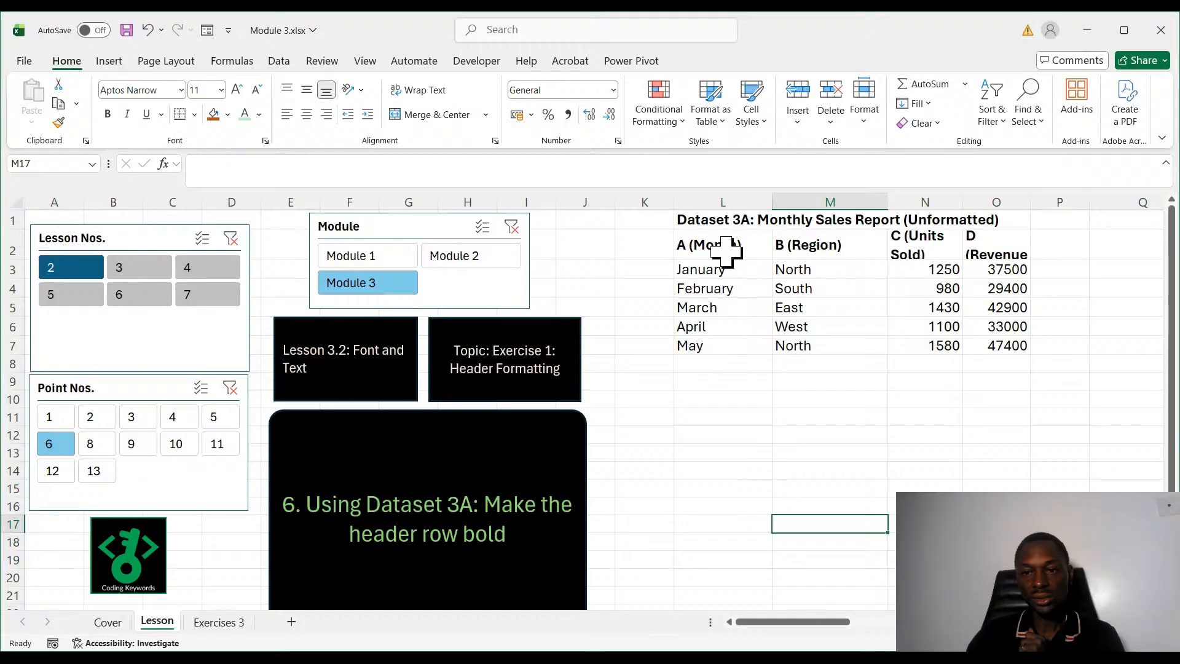
Toggle bold off and back on once more for header cells L2:O2 of Dataset 3A.
left_click_drag(725, 249, 997, 252)
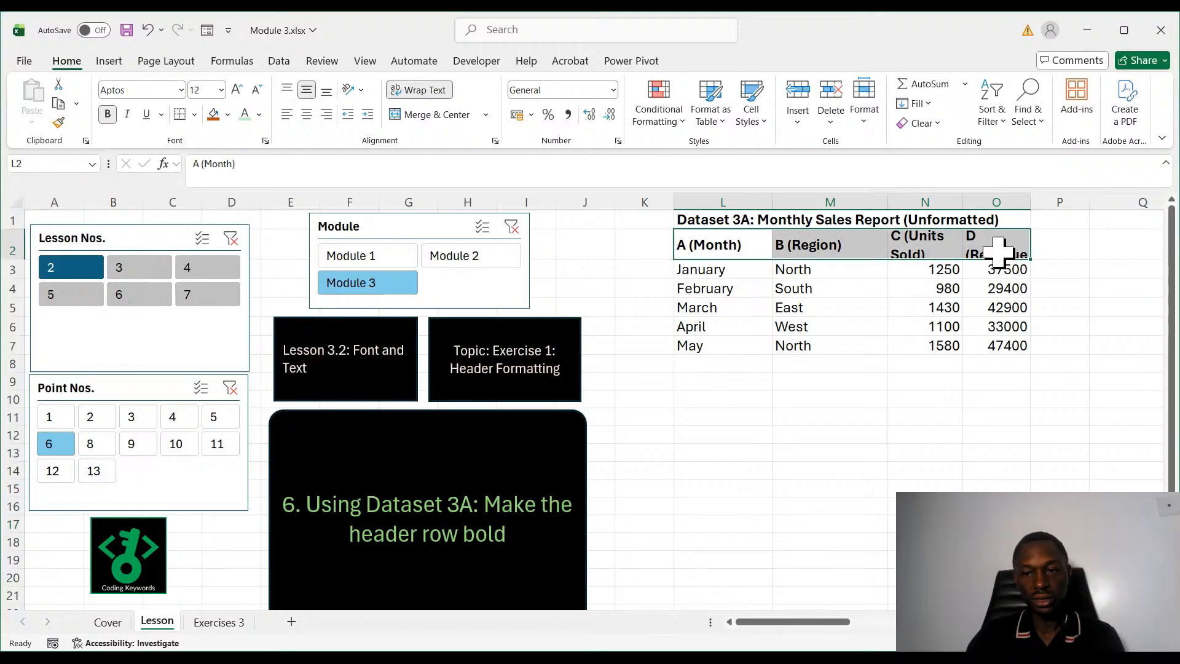
key("ctrl+b")
key("ctrl+b")
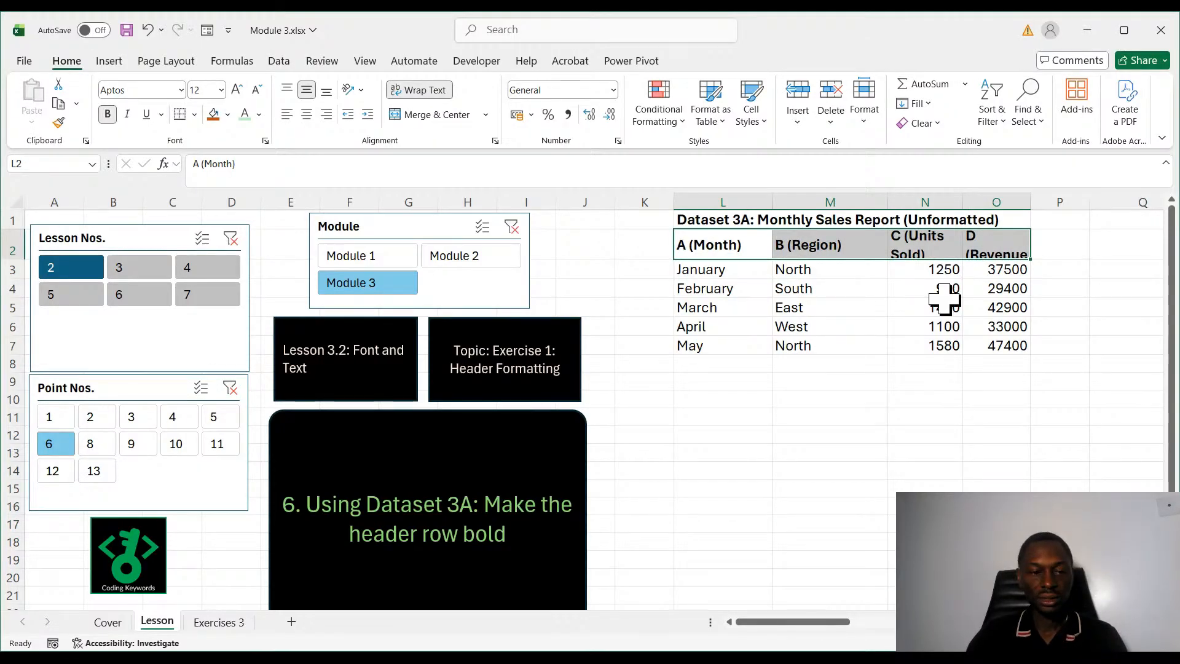
Show lesson point 8 on header font size and set the header row L2:O2 to font size 14.
left_click(95, 445)
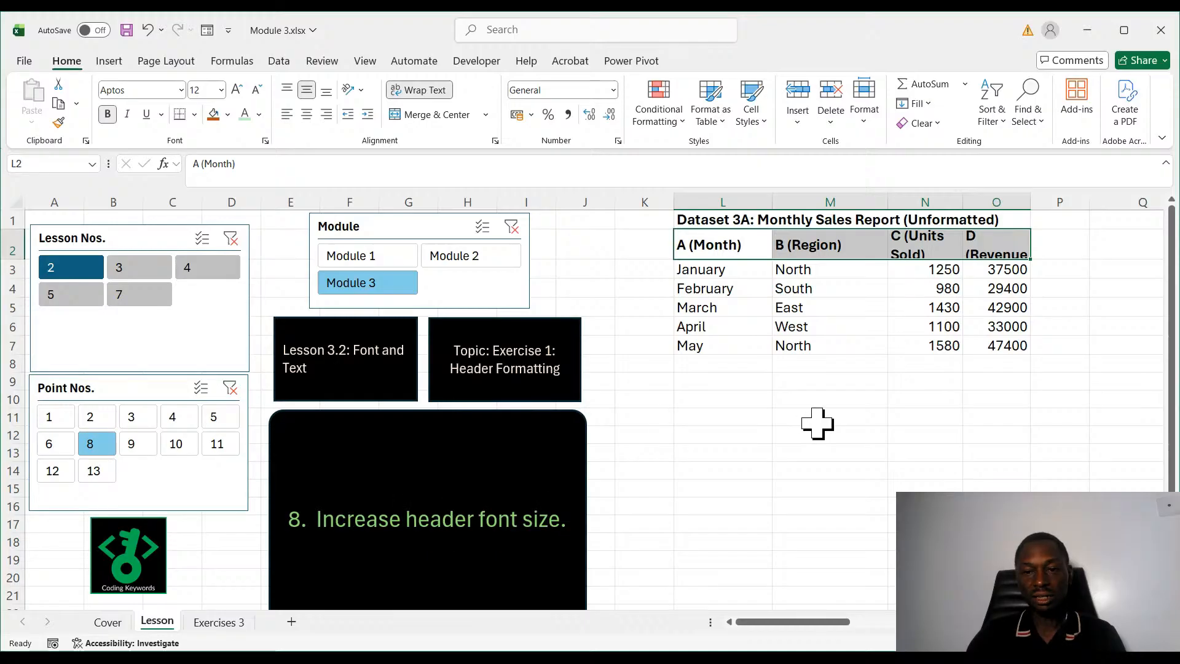
left_click(824, 508)
left_click_drag(725, 245, 974, 236)
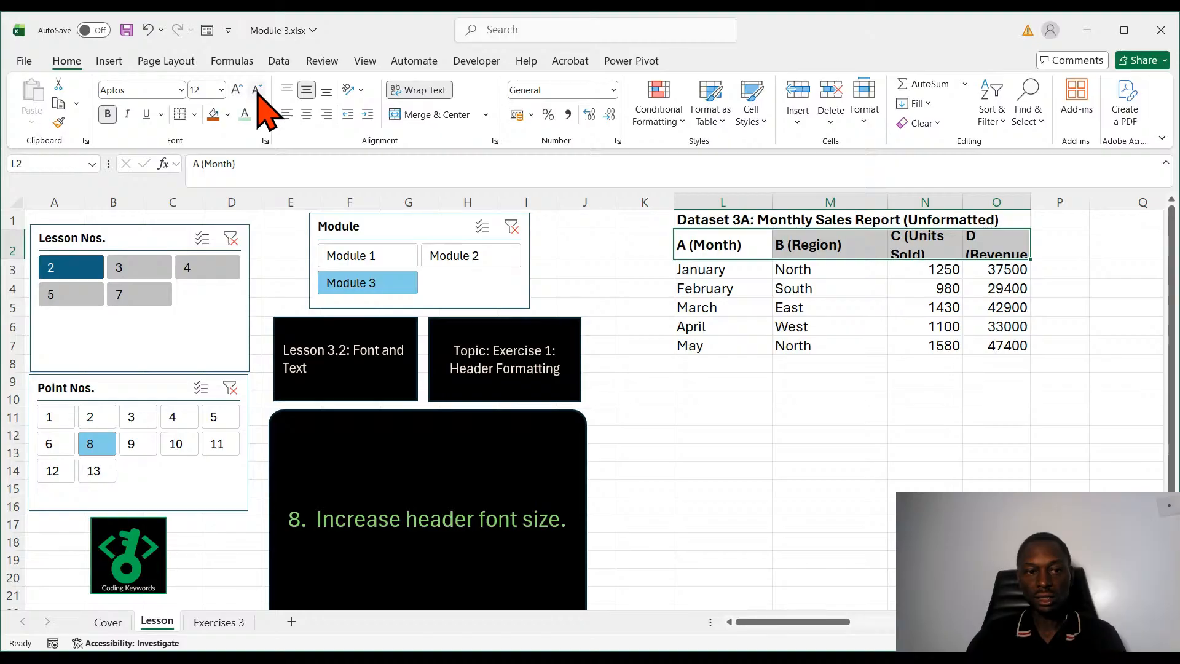
left_click(211, 91)
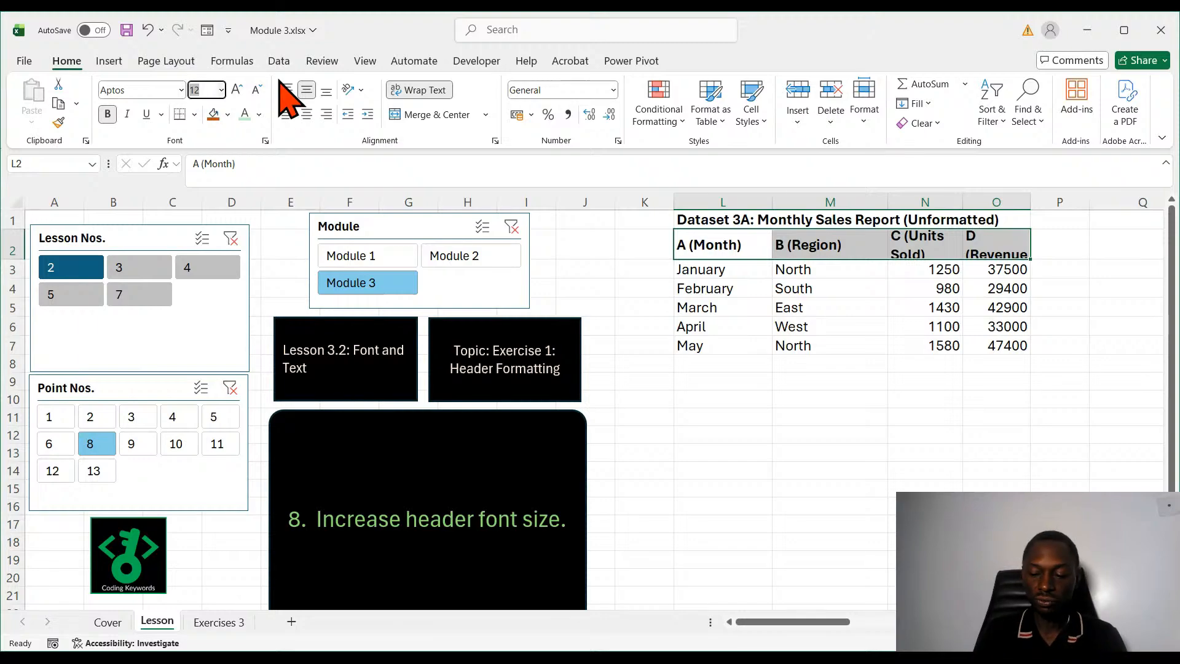
type("14")
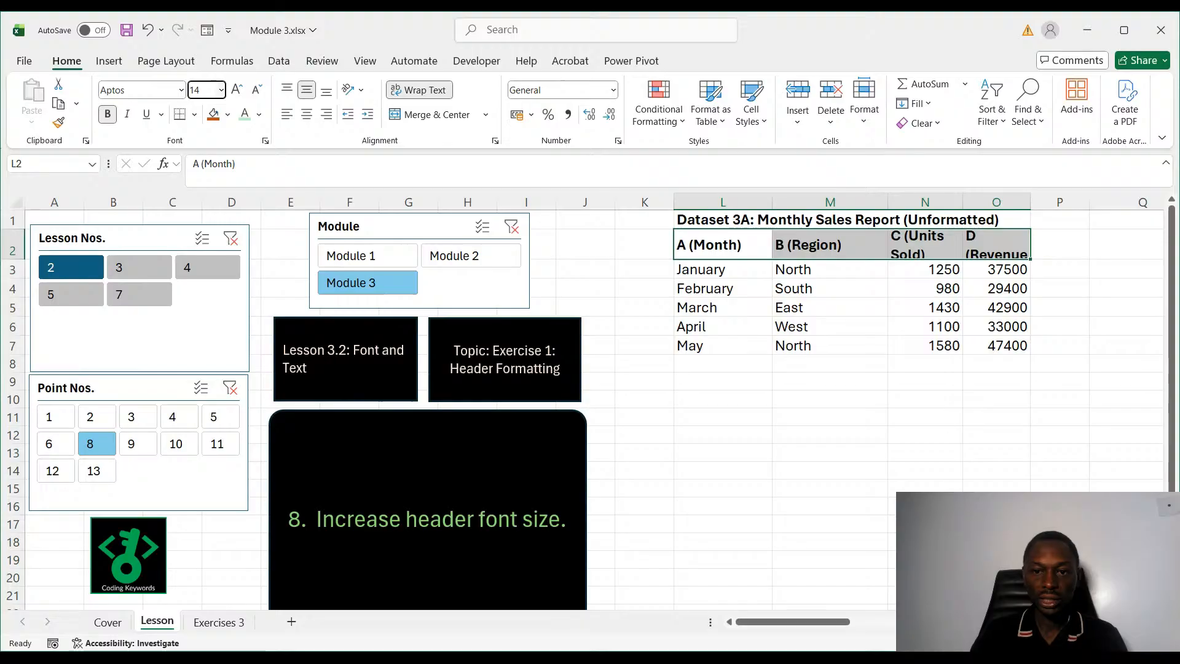
key("Return")
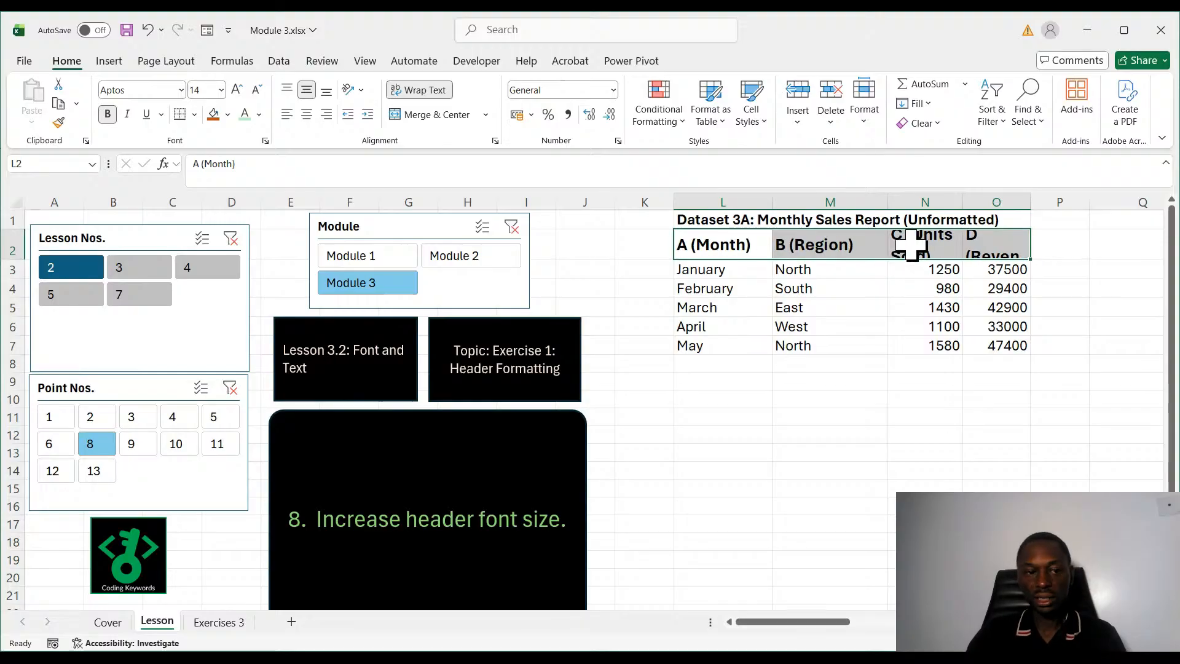
left_click(853, 468)
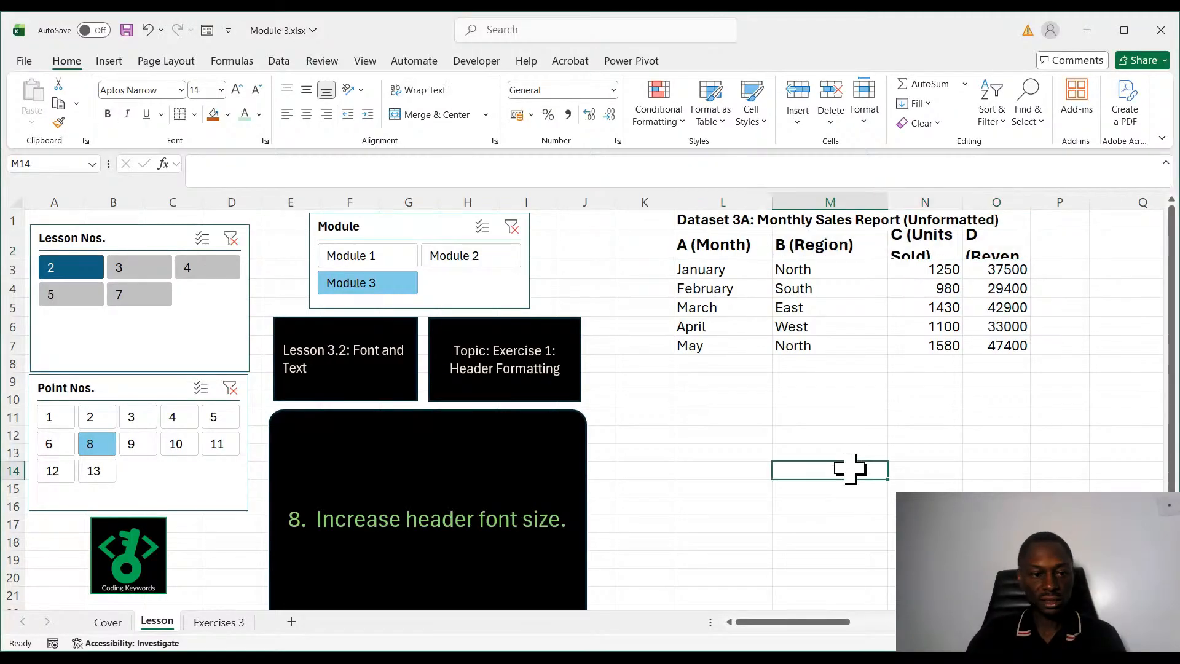
Show lesson point 9 on header alignment and center the header text in L2:O2 horizontally.
left_click(136, 443)
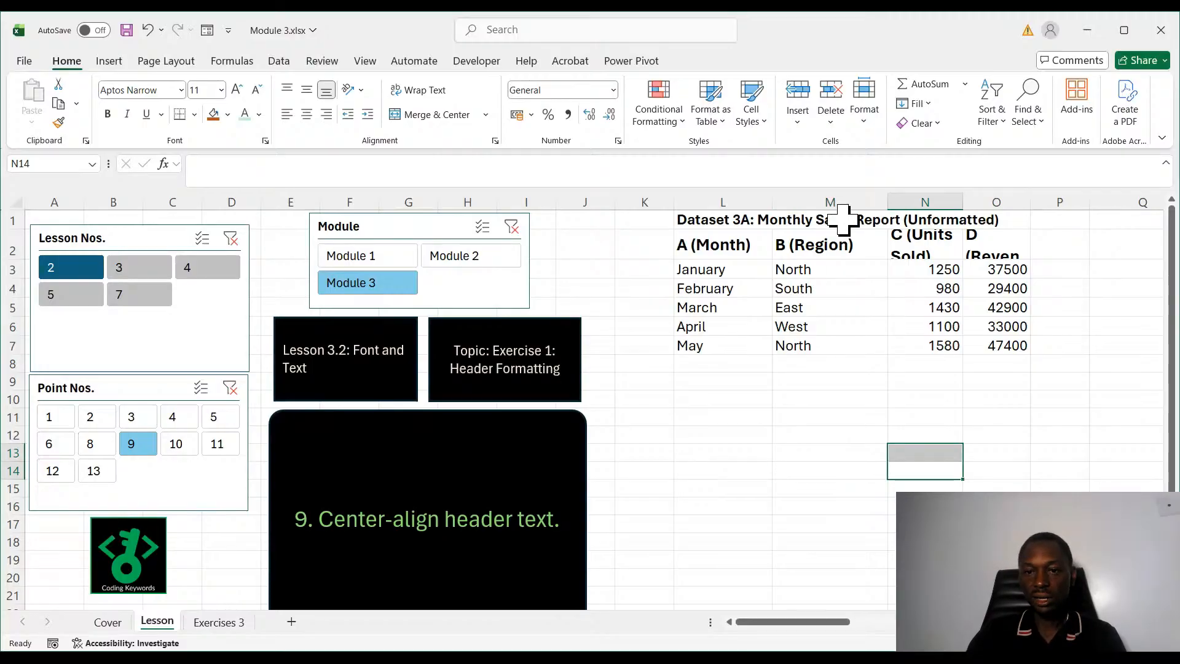
left_click(838, 244)
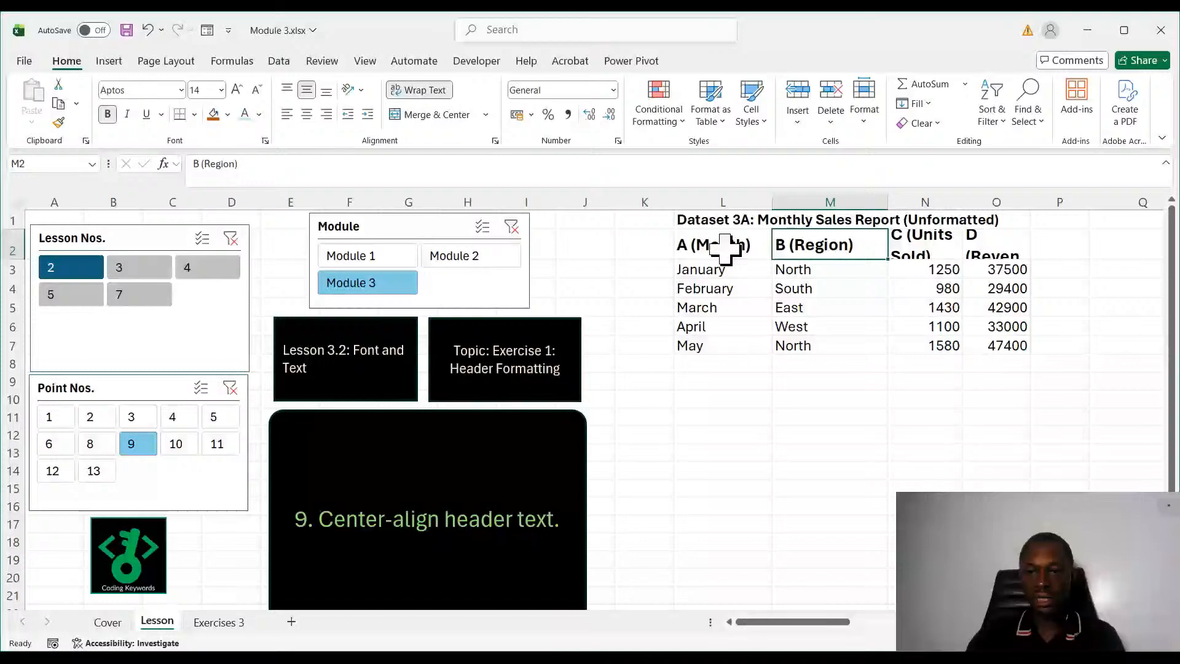
left_click_drag(725, 248, 1014, 247)
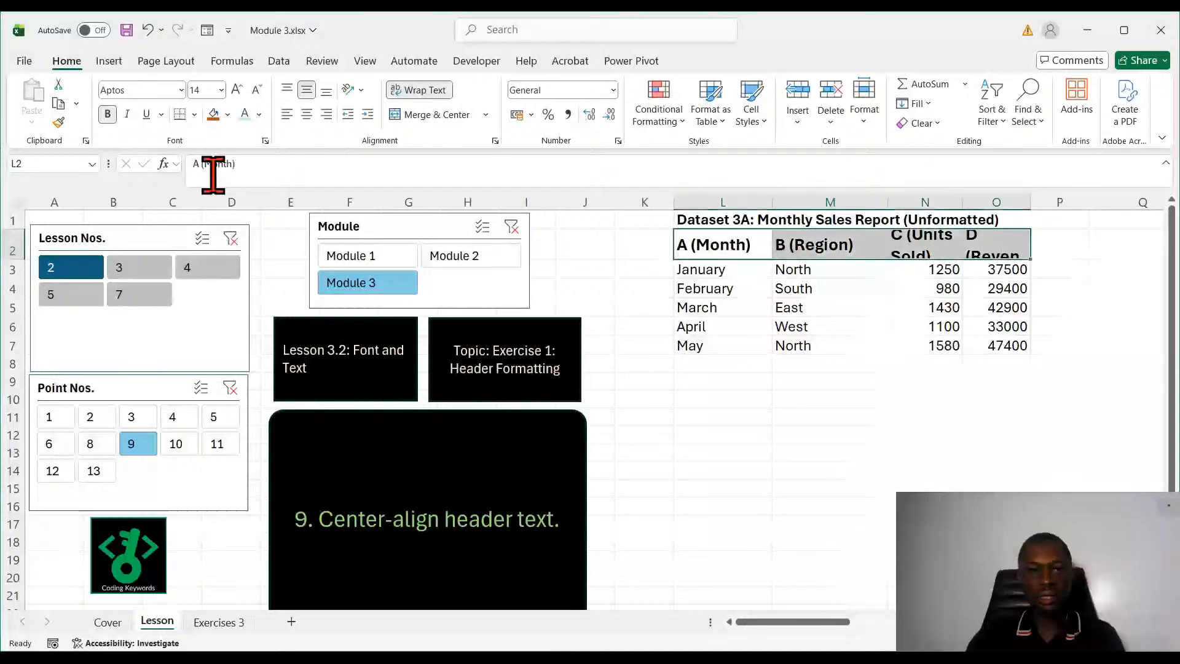
left_click(308, 119)
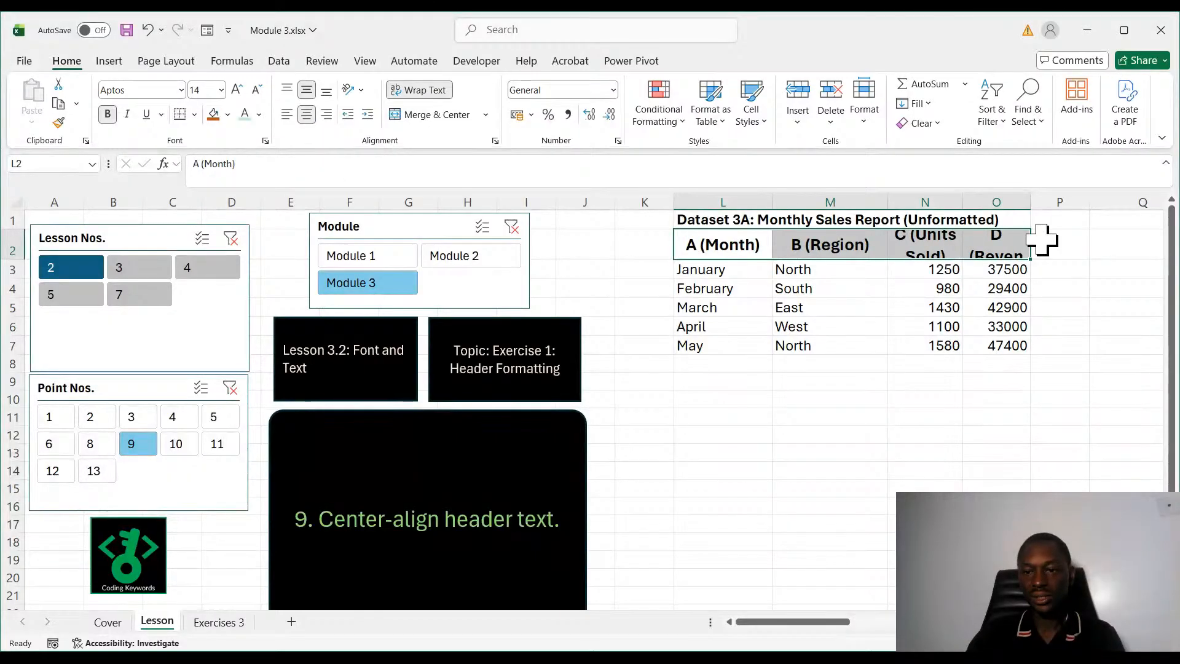
left_click(830, 469)
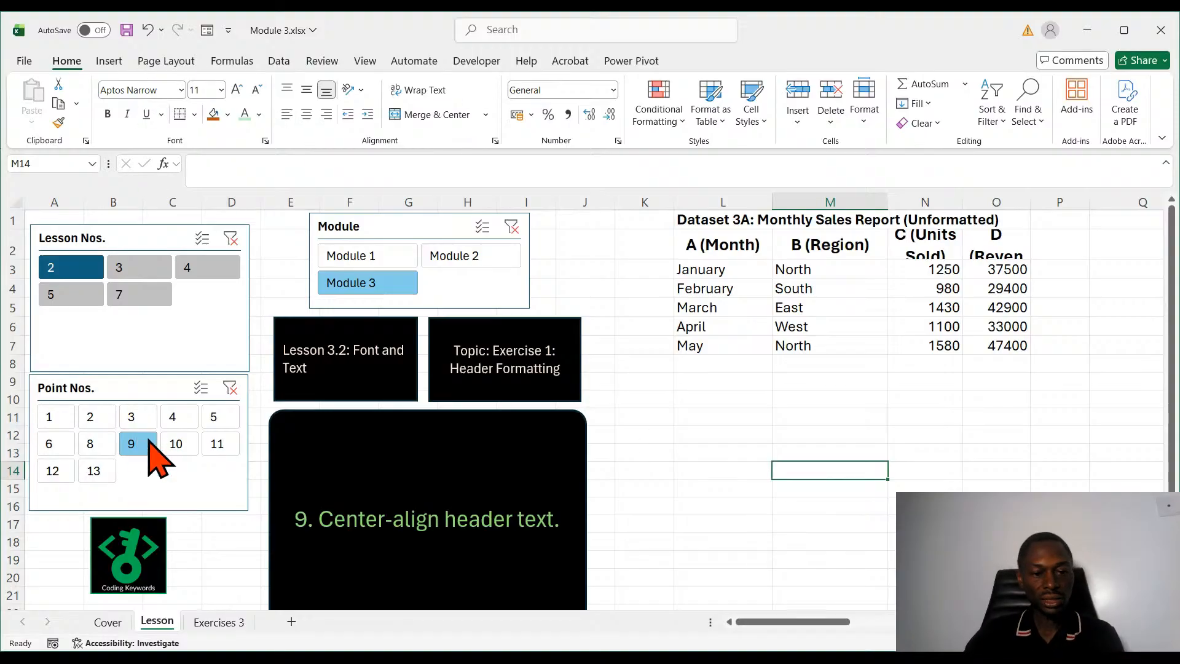
Show lesson point 10 on fill color and apply a light orange fill to the header row L2:O2.
left_click(175, 454)
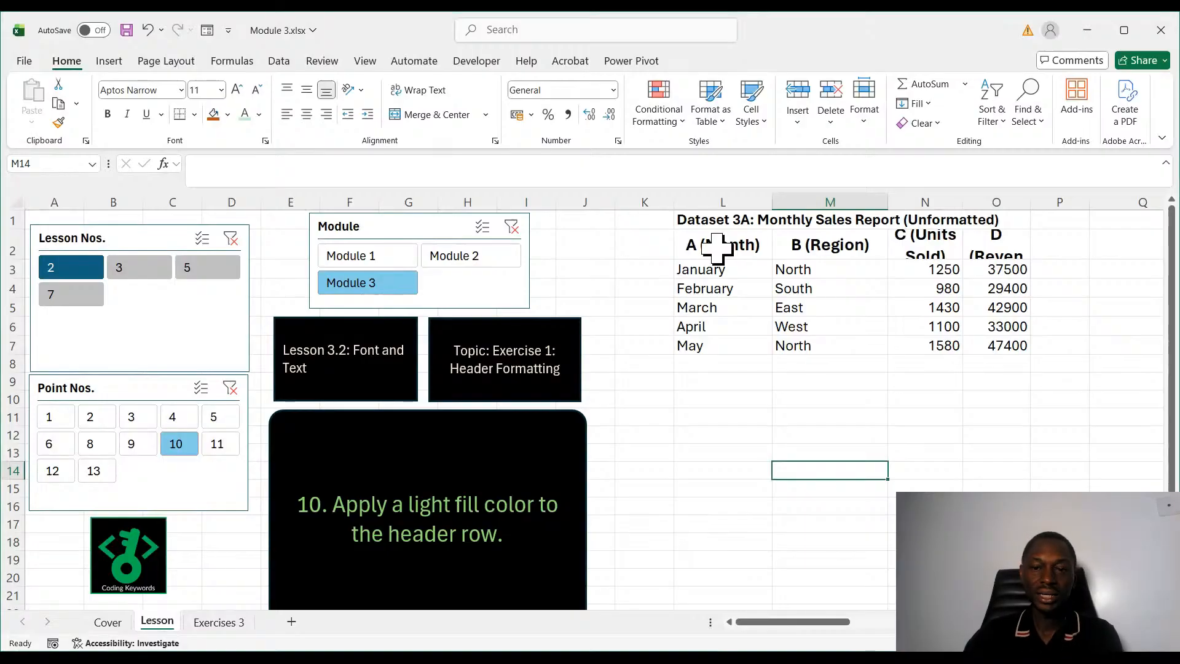
left_click(712, 245)
left_click_drag(711, 242, 994, 243)
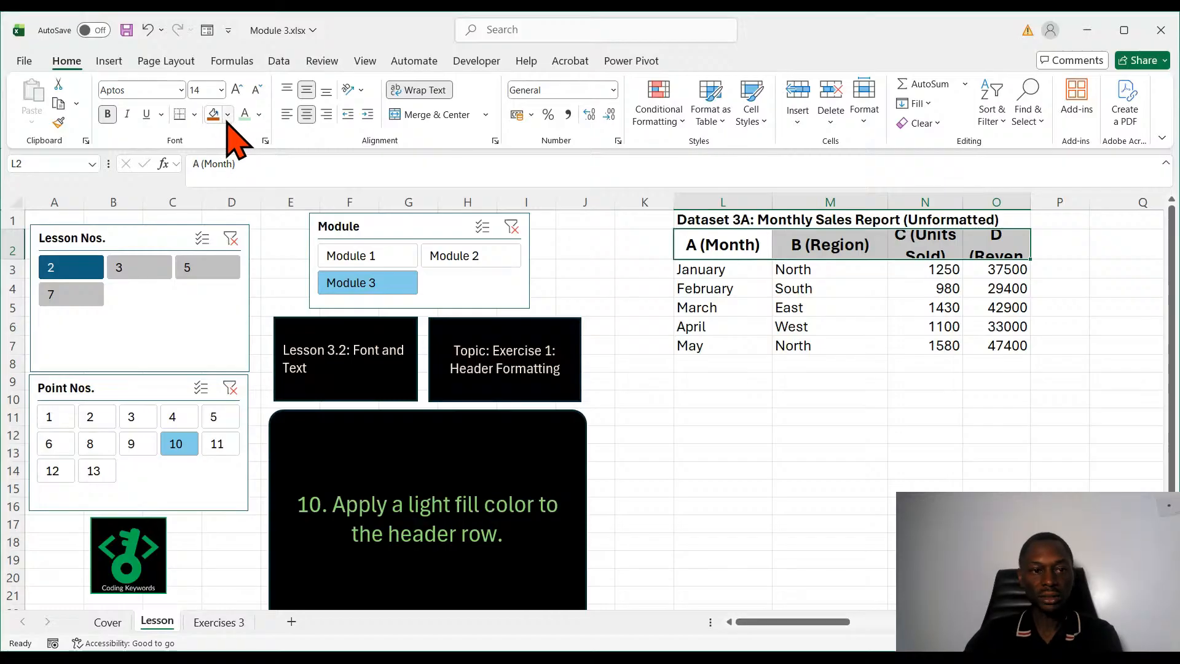
left_click(220, 116)
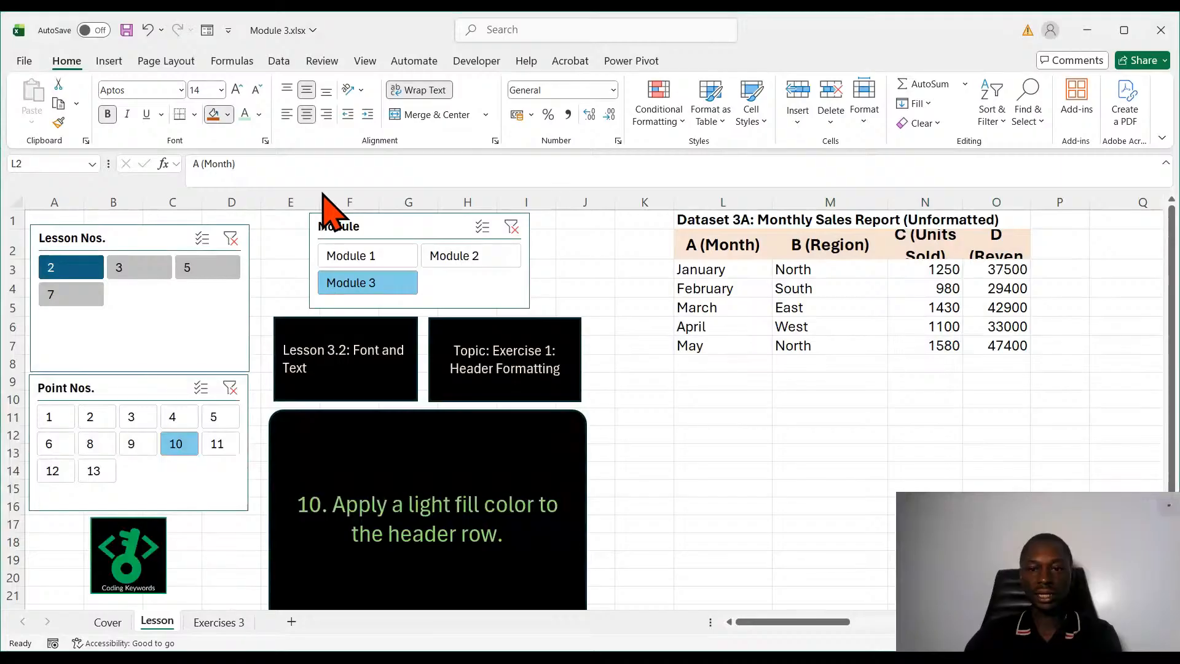
left_click(866, 453)
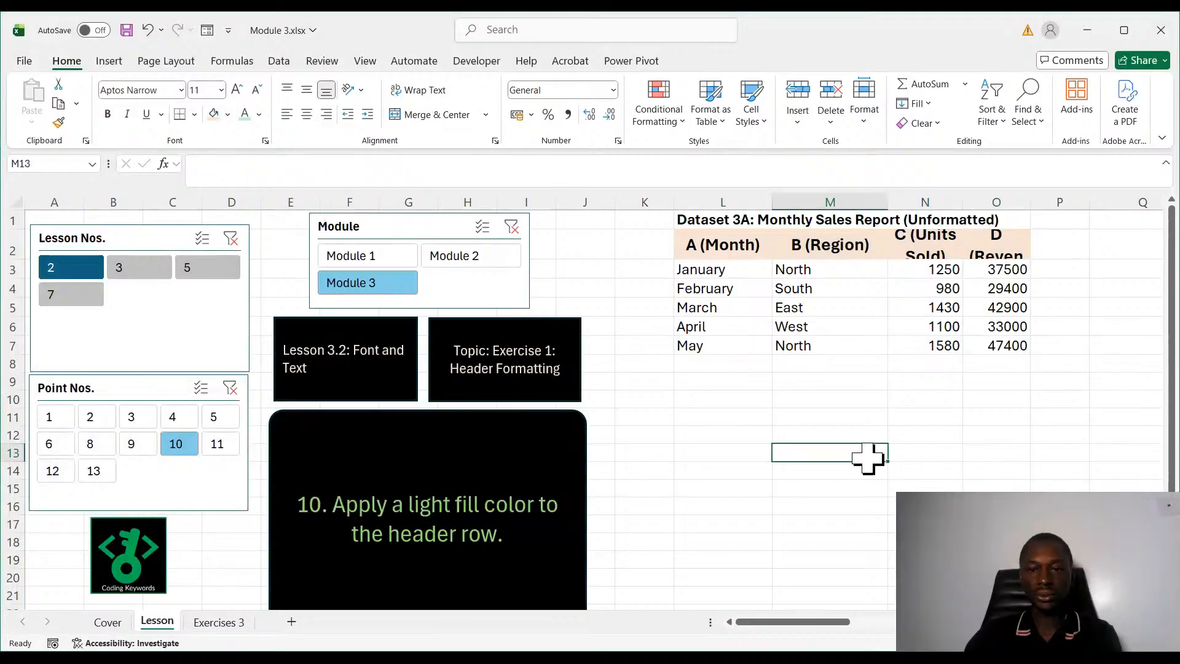
Show lesson point 11 on avoiding excessive fonts and check the font used in header row L2:O2.
left_click(223, 444)
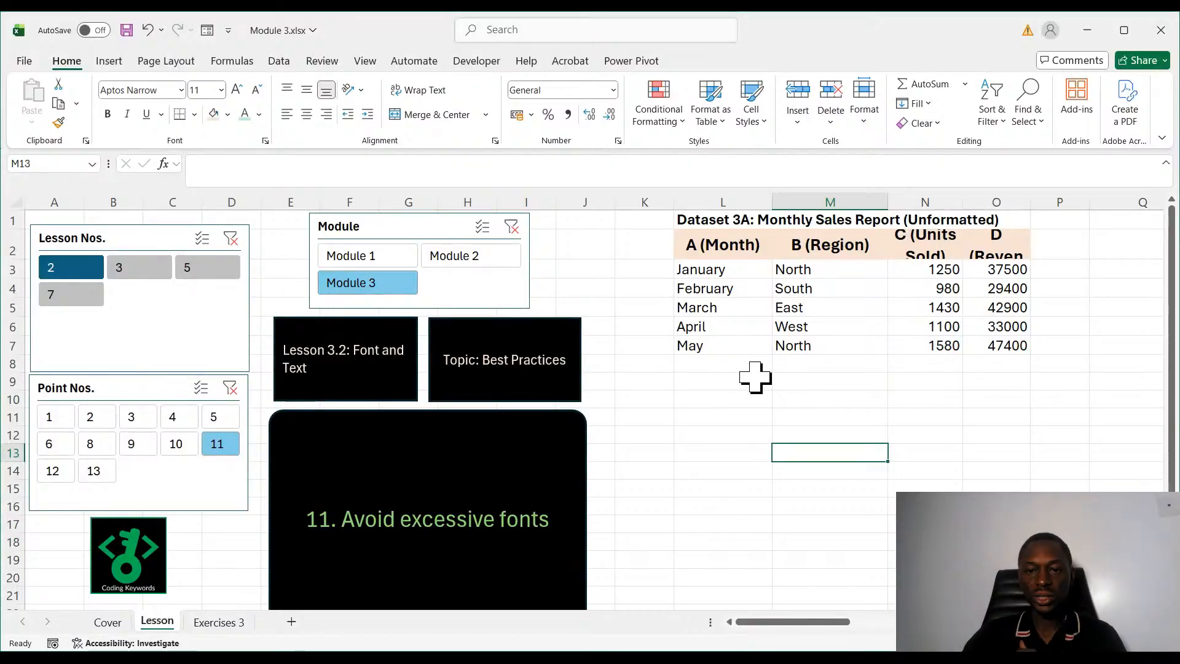
left_click_drag(711, 241, 965, 256)
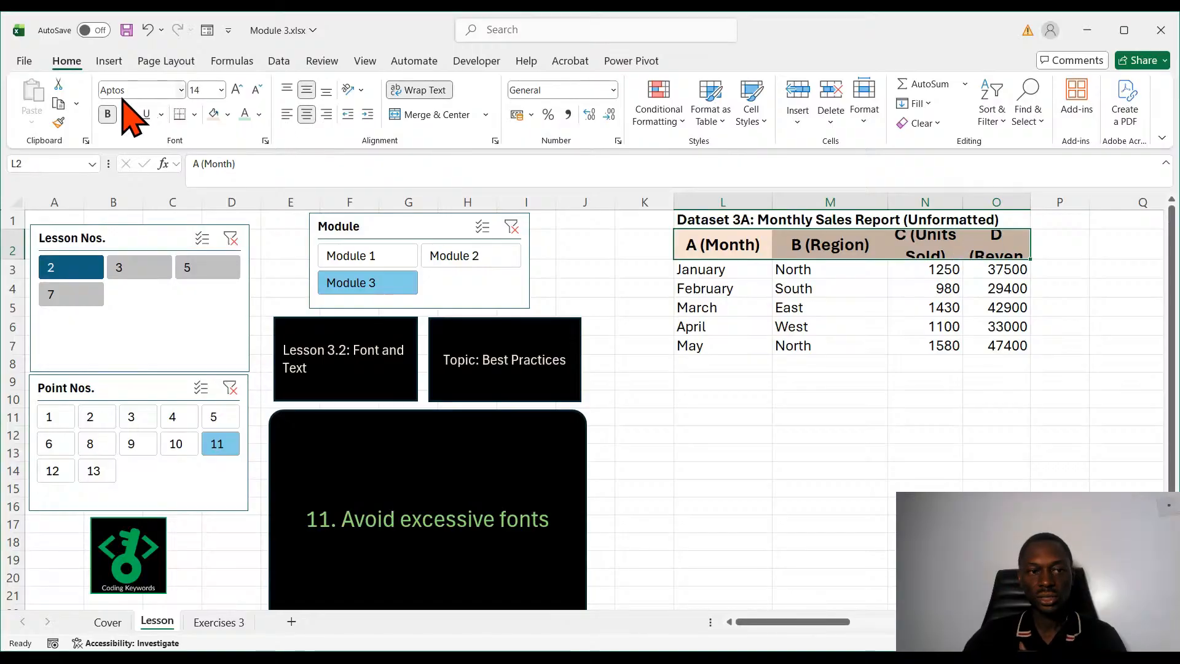
Try the Agency FB font on the data rows L3:O7, then undo the font change.
left_click_drag(730, 269, 989, 348)
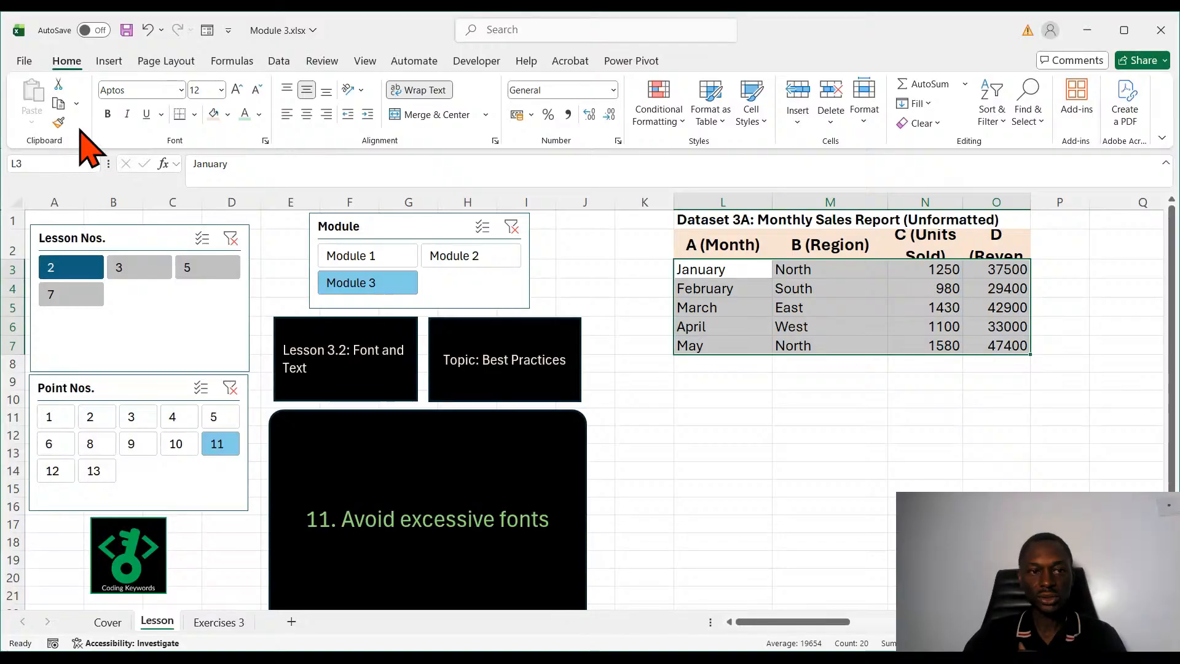
left_click(180, 91)
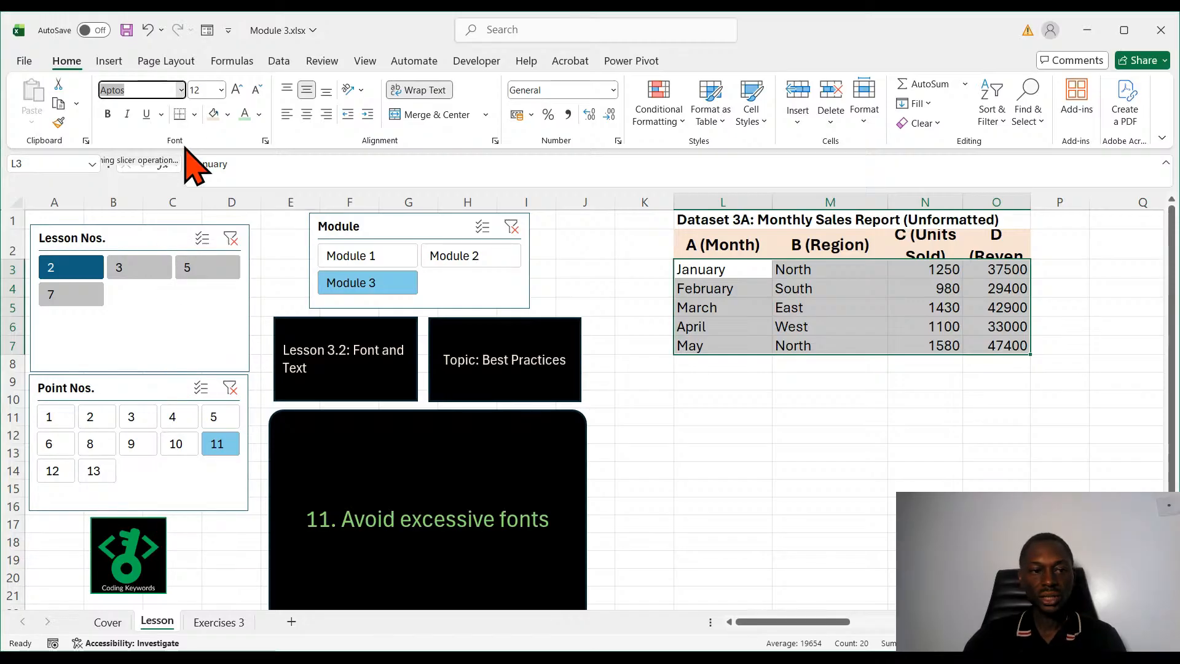
left_click(170, 282)
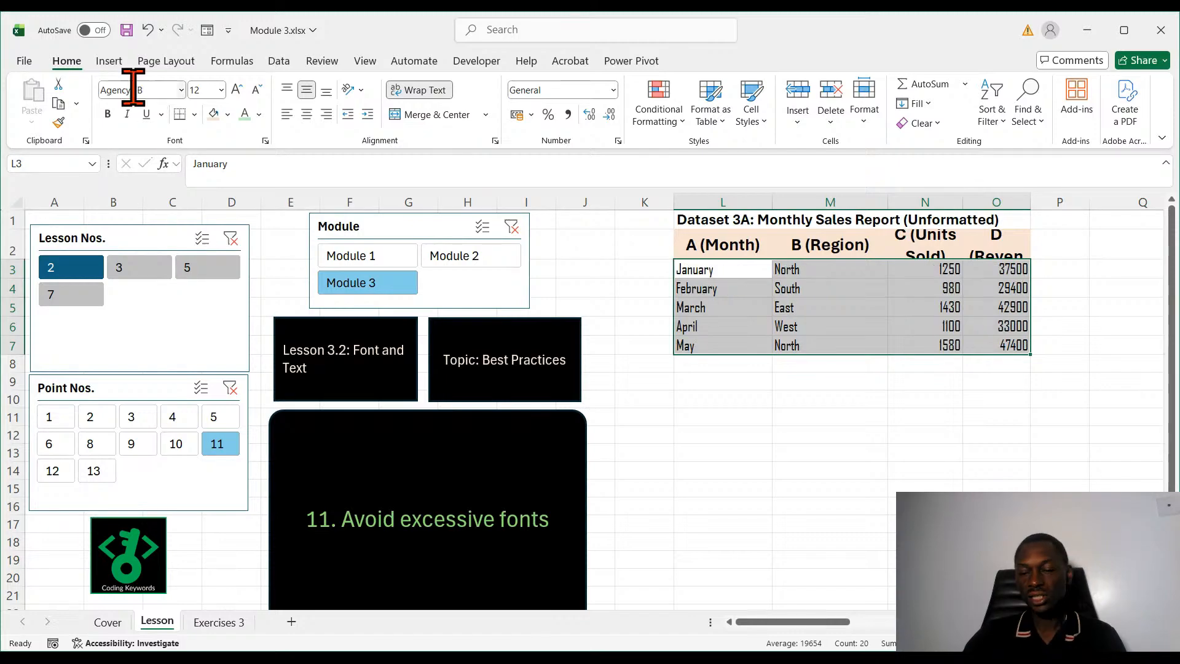
left_click(180, 96)
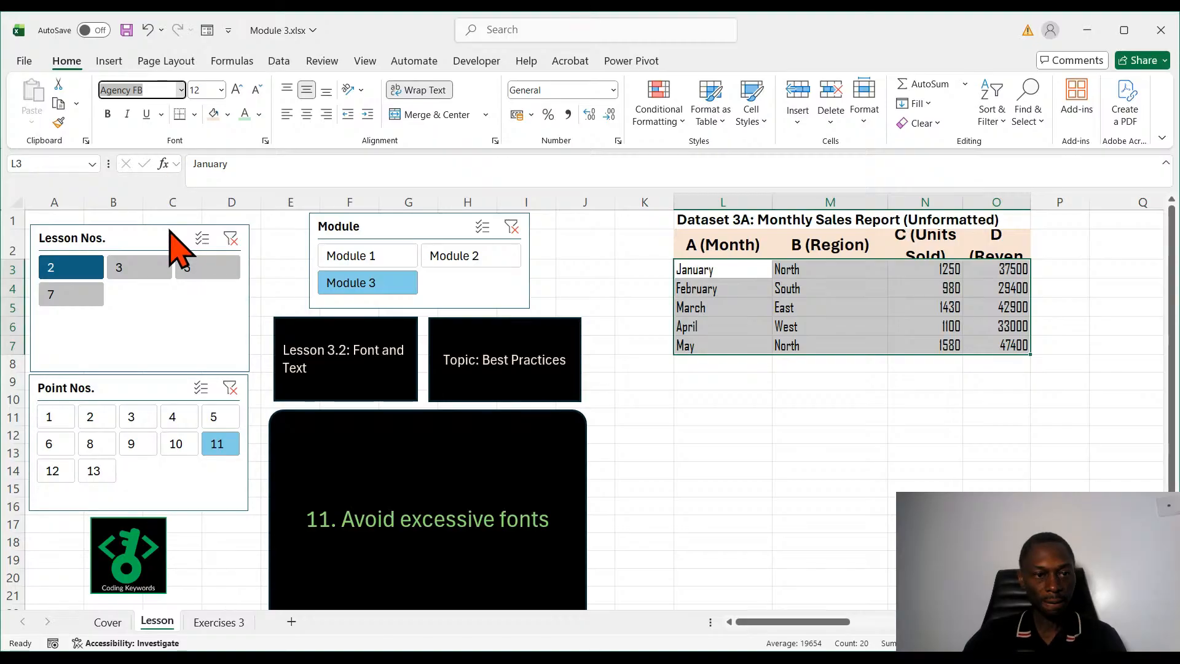
key("Escape")
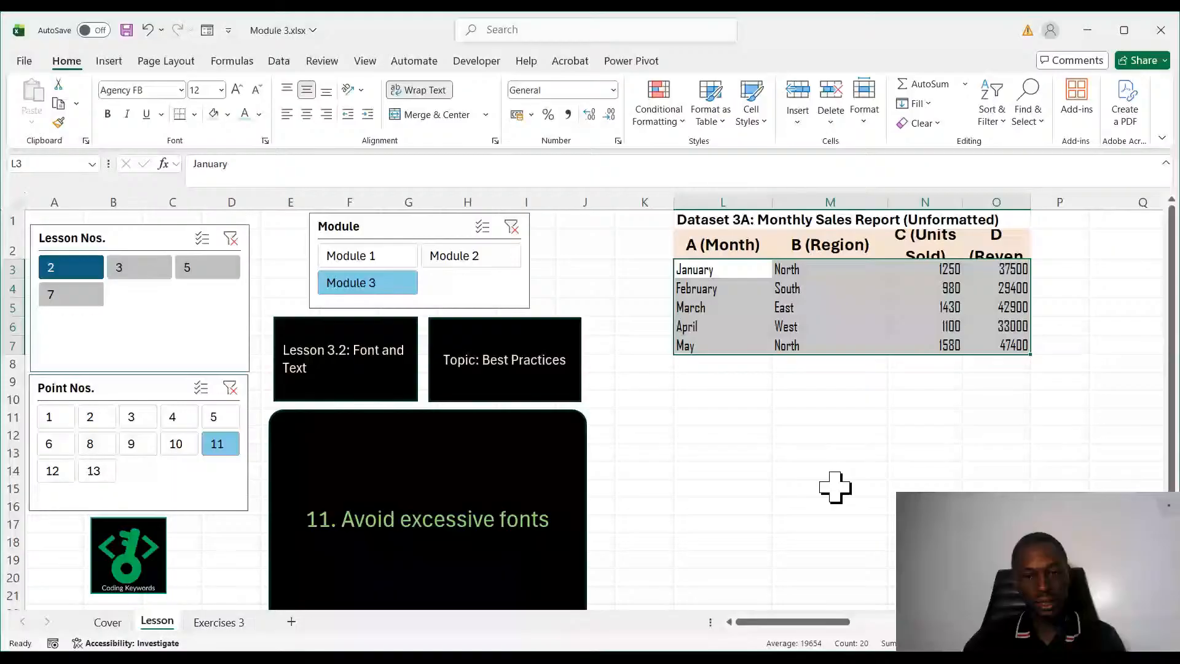
key("ctrl+z")
left_click(689, 362)
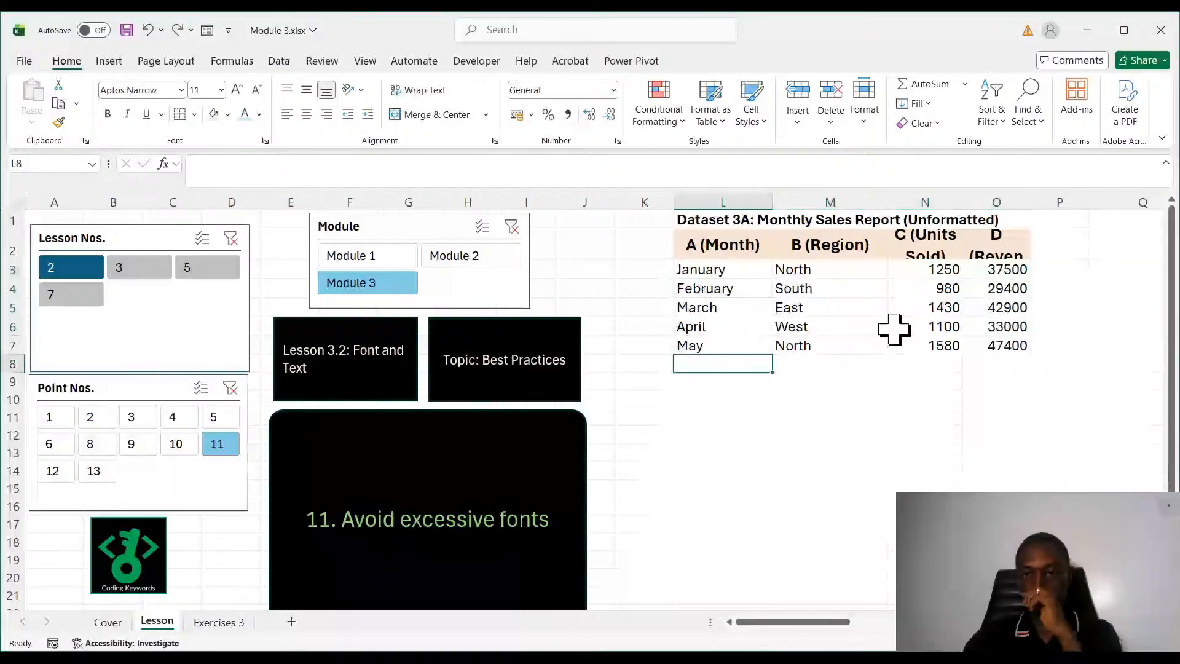
left_click(1060, 326)
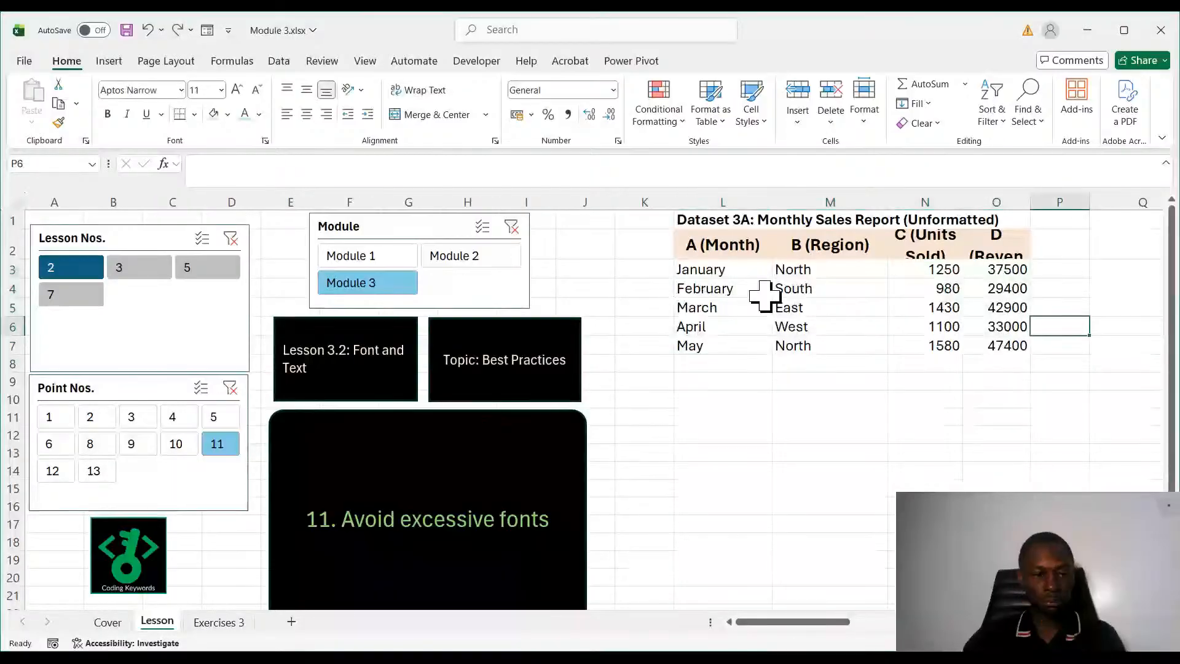
Show best-practice points 12 on bold headings and 13 on merged cells, and highlight the title row L1:O1 as an example.
left_click(54, 472)
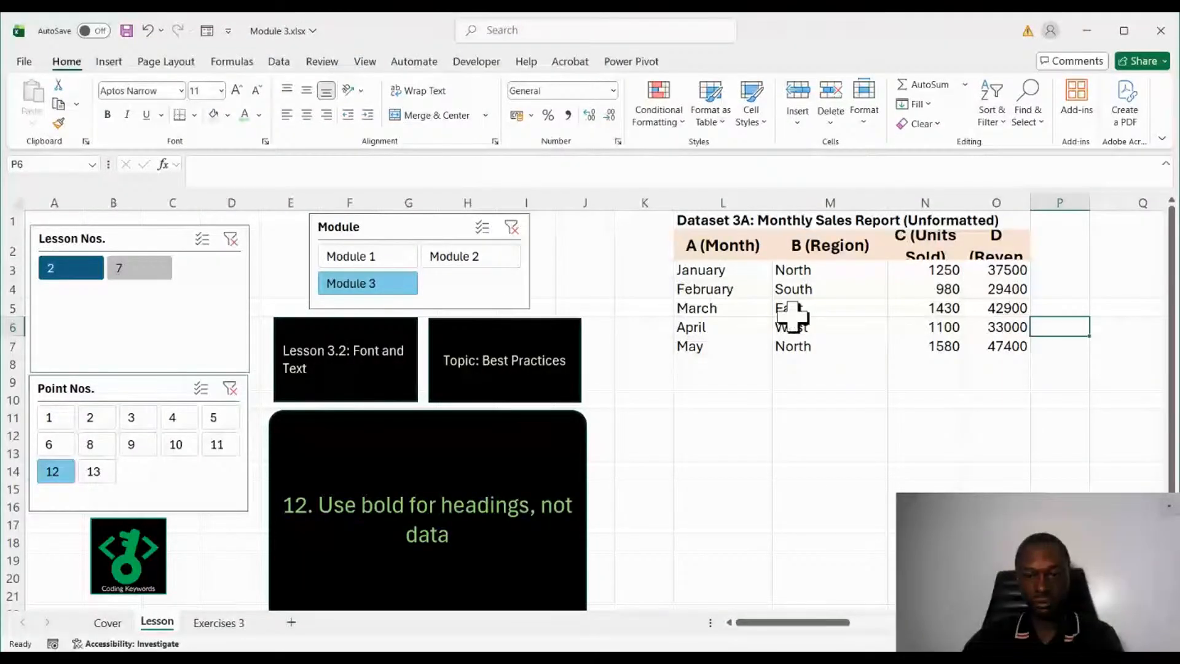
left_click(98, 470)
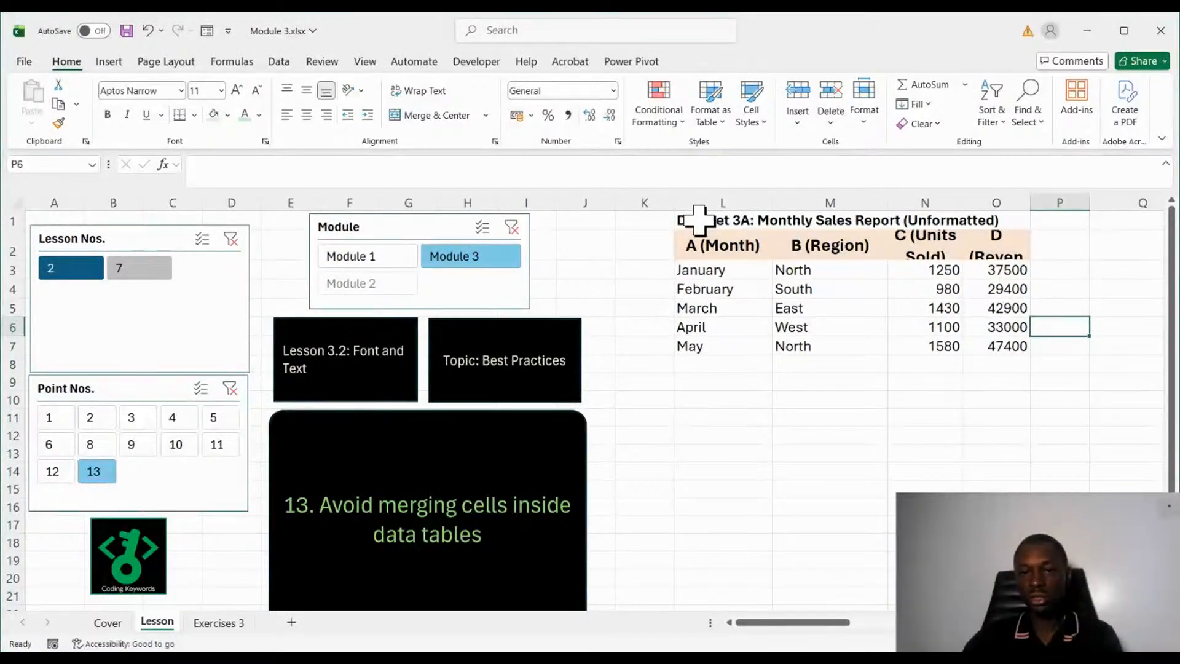
left_click(737, 220)
left_click_drag(742, 220, 1008, 221)
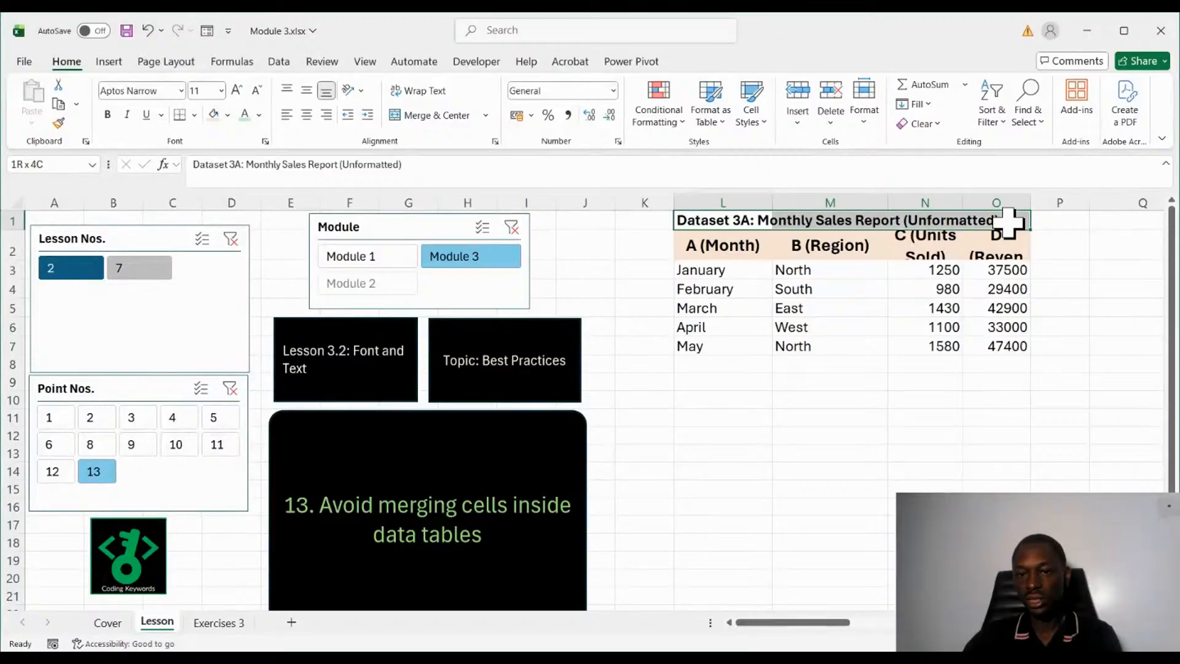
left_click(829, 453)
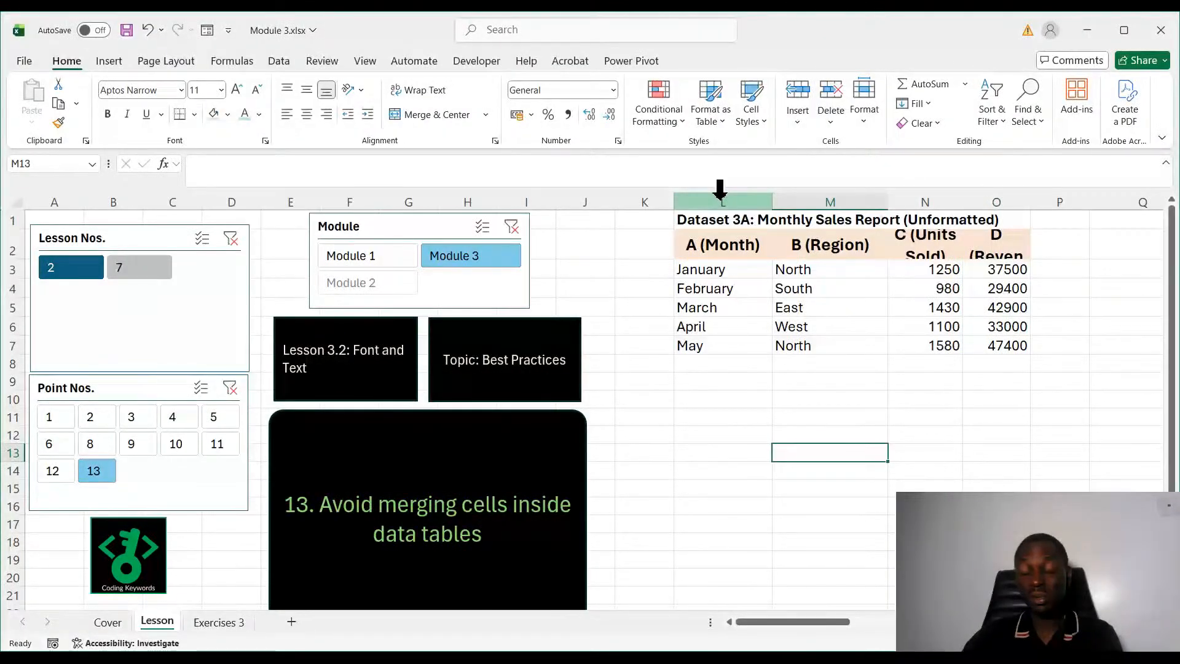
Merge and center the Dataset 3A title across L1:O1 and underline it.
left_click_drag(688, 218, 987, 224)
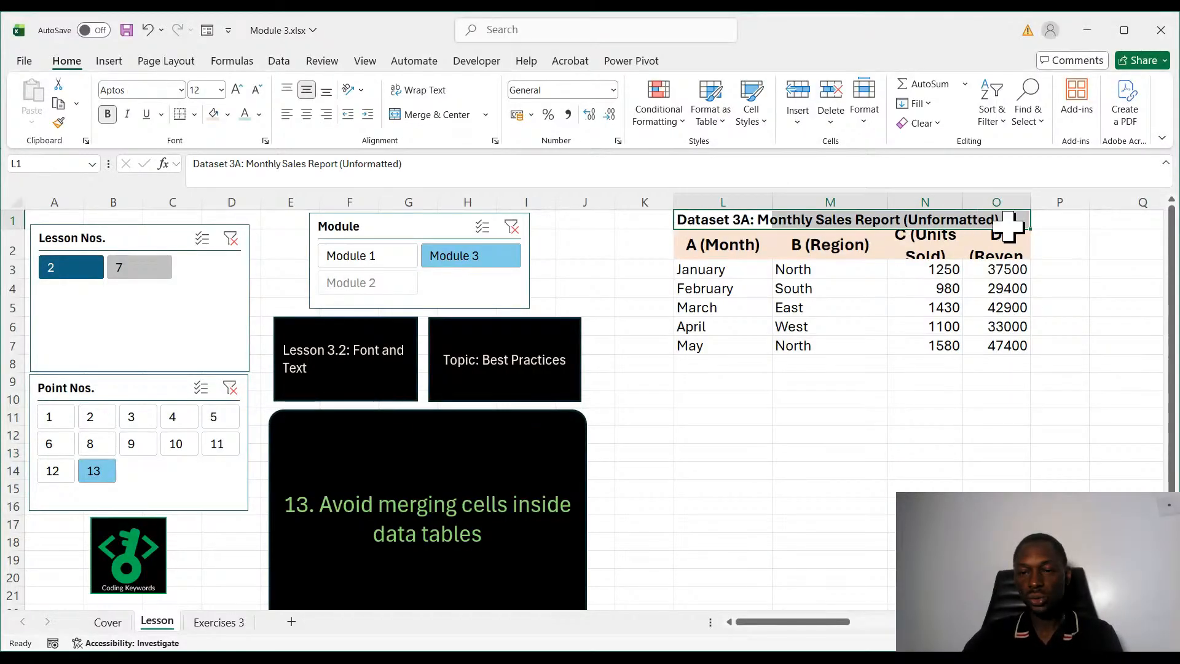
left_click(418, 115)
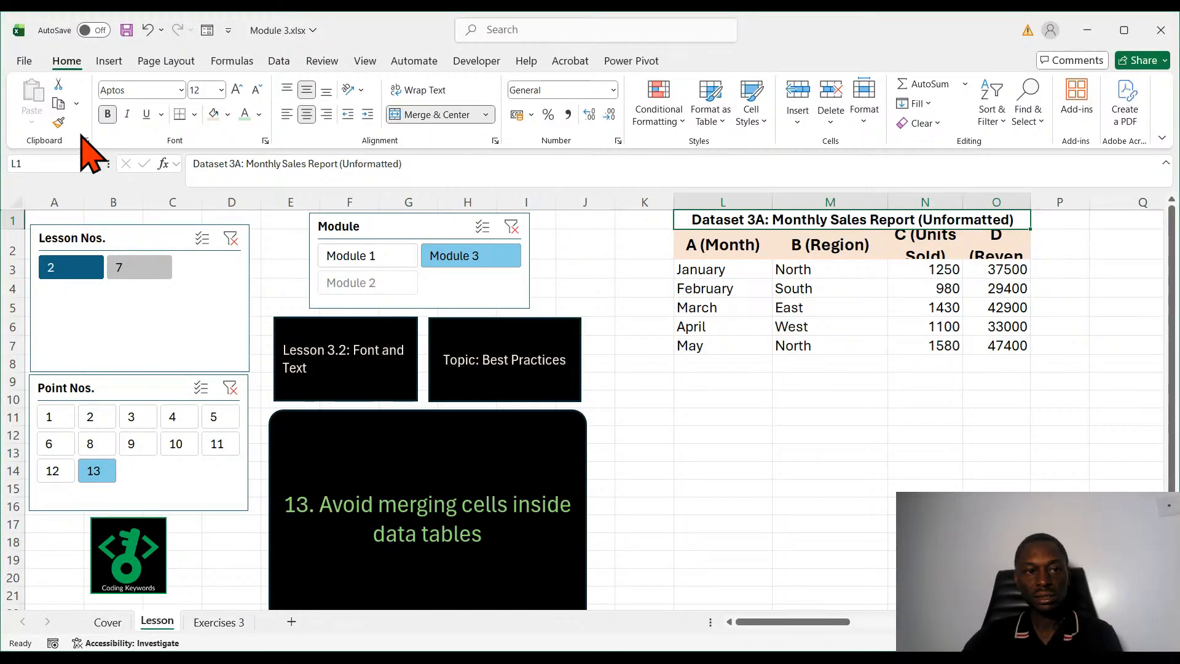
left_click(146, 114)
left_click(922, 559)
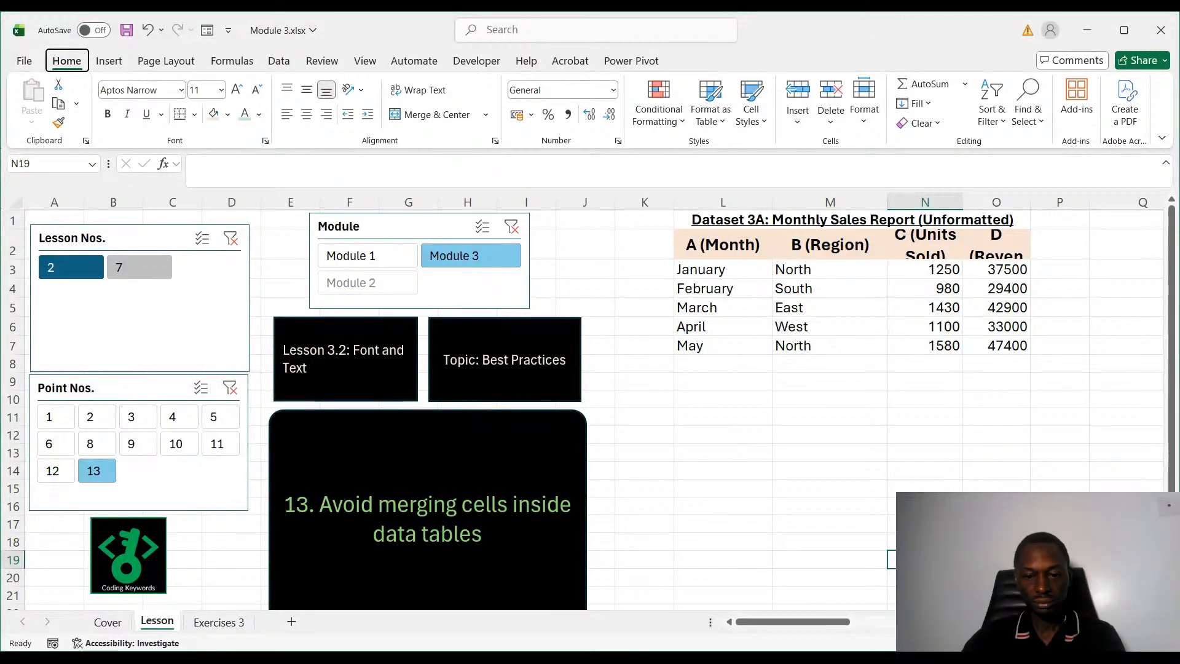
left_click(594, 594)
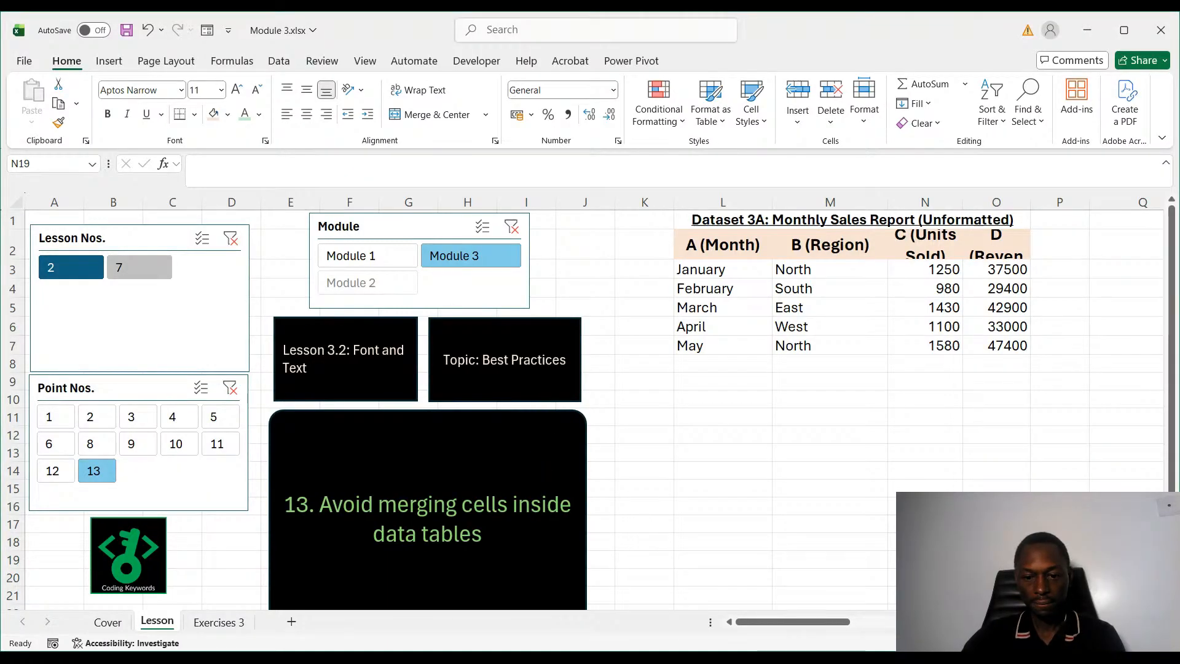
left_click(694, 470)
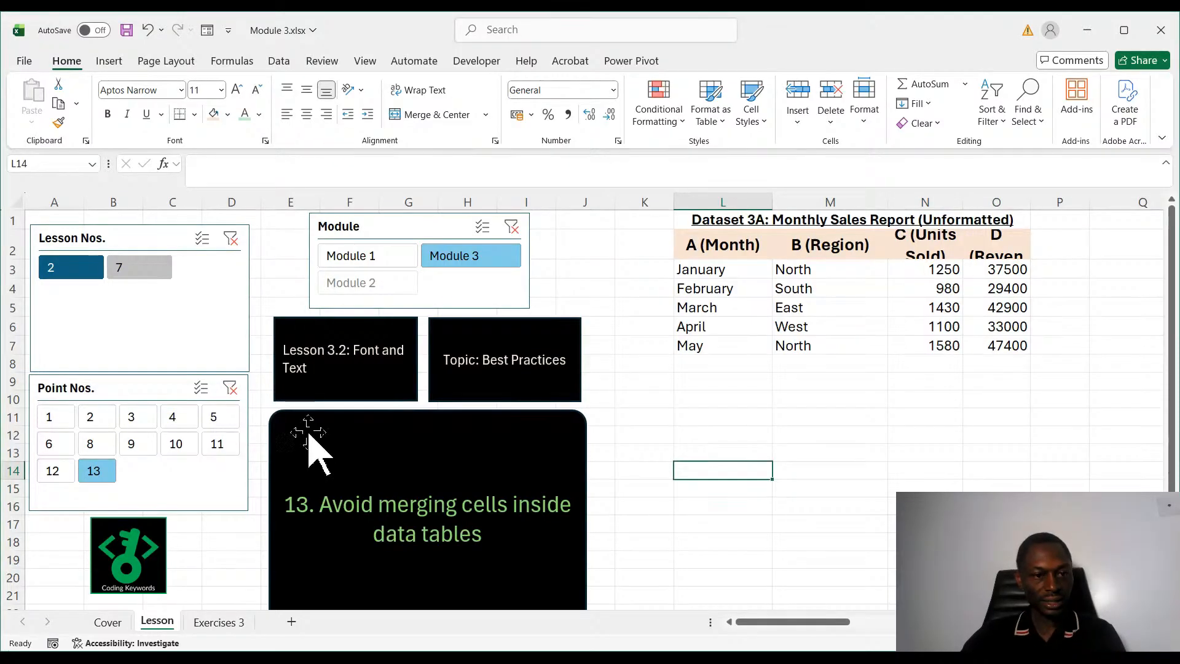
Show Lesson 3.3 points 1 to 3 on horizontal alignment, vertical alignment and indentation.
left_click(63, 424)
left_click(197, 269)
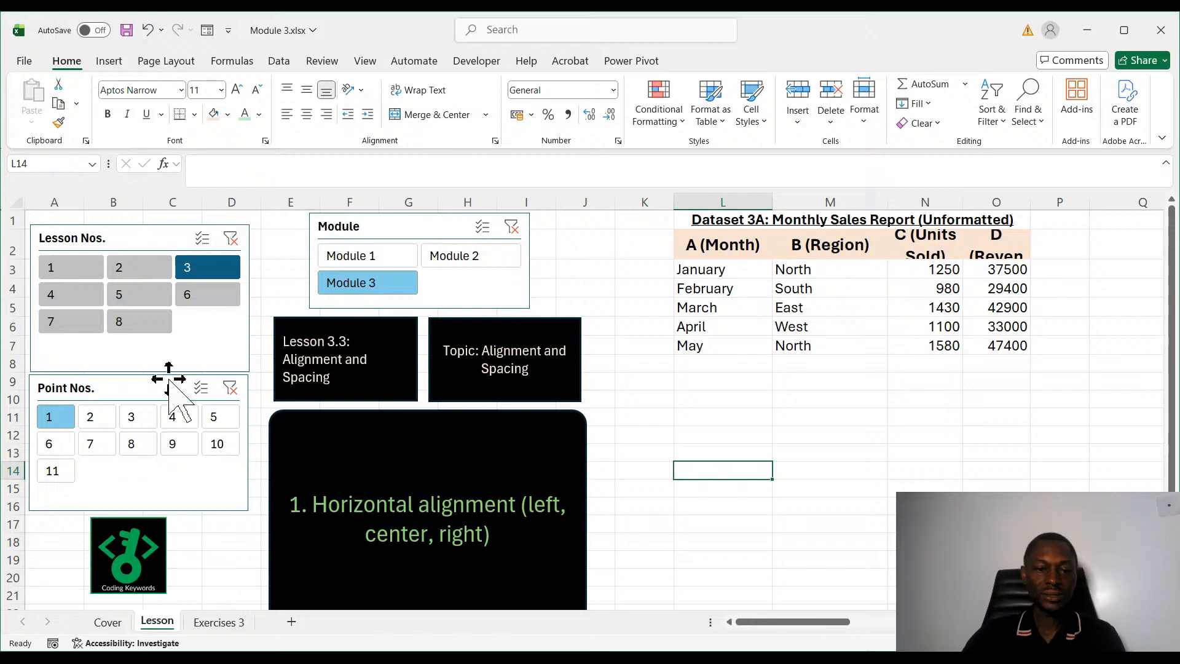
left_click(97, 418)
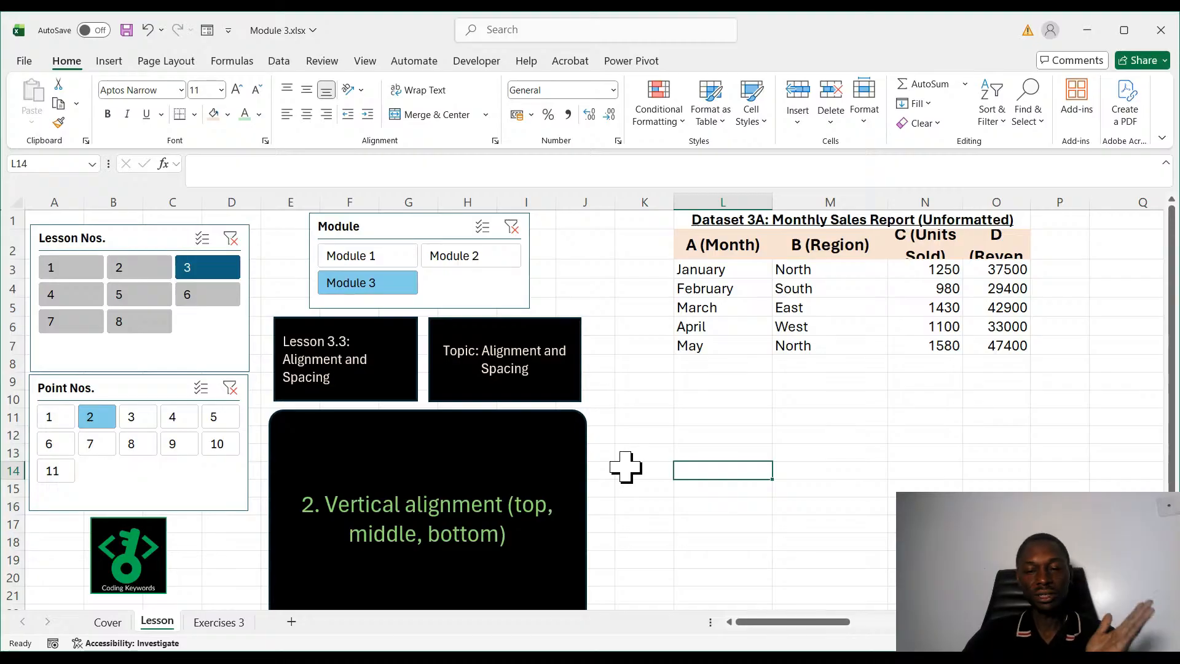
left_click(131, 418)
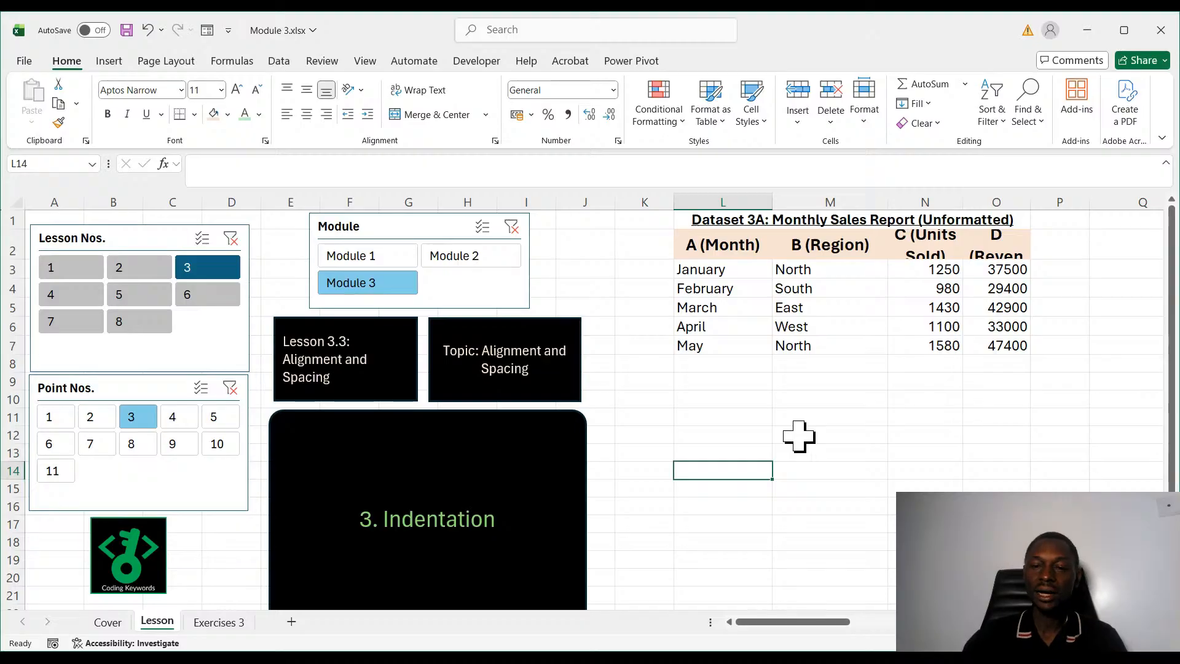
Try center, right and left alignment and an increased indent on cell M3, then remove the indent.
left_click(811, 271)
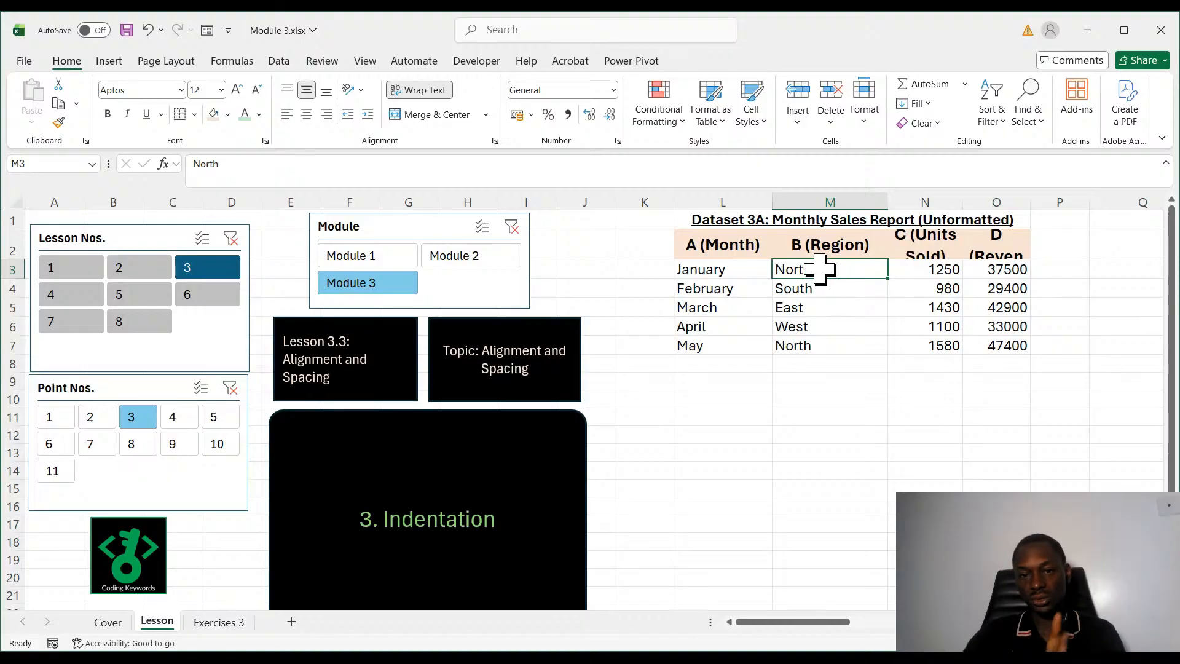
left_click(368, 115)
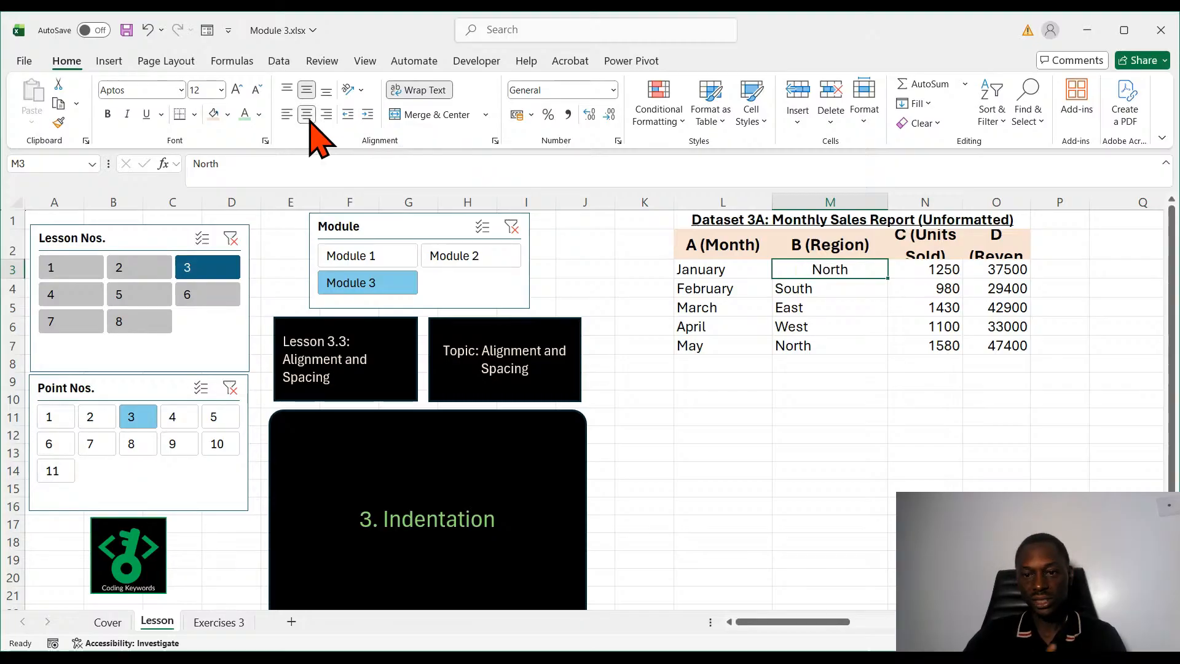
left_click(327, 115)
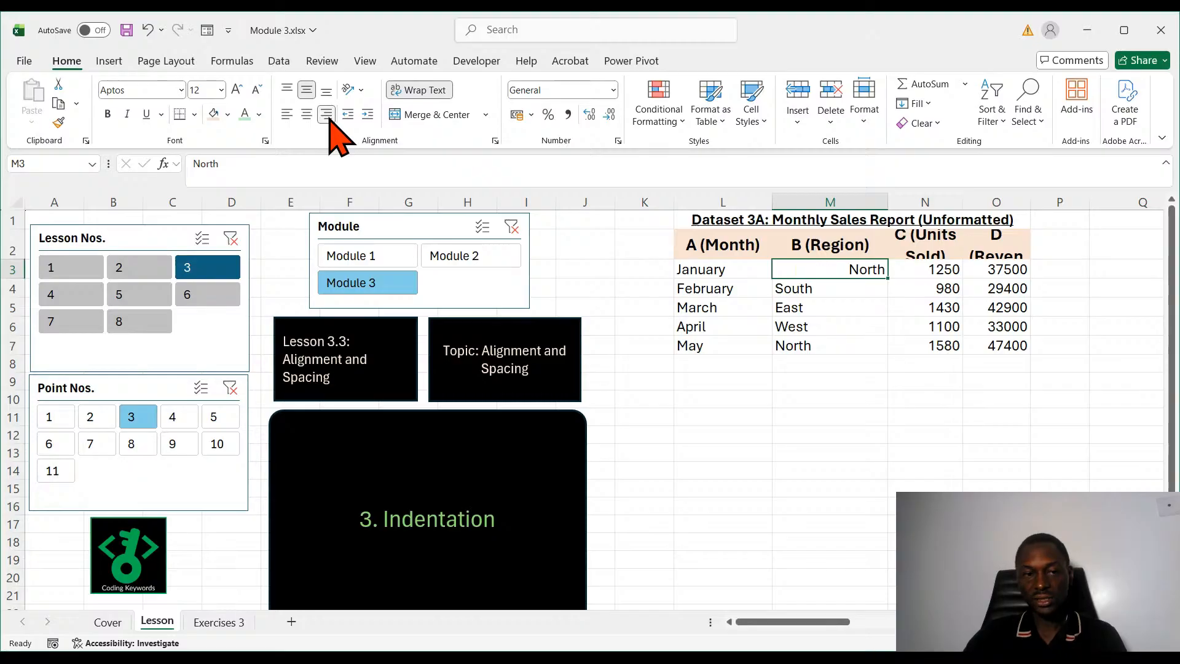
left_click(287, 114)
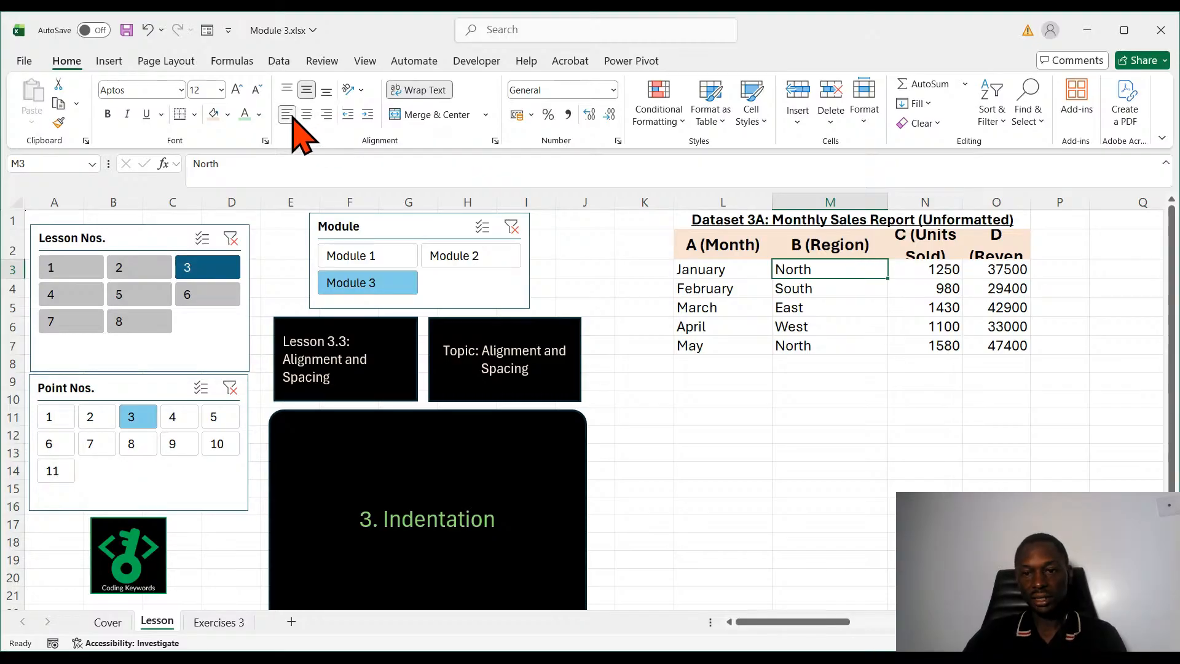
left_click(368, 115)
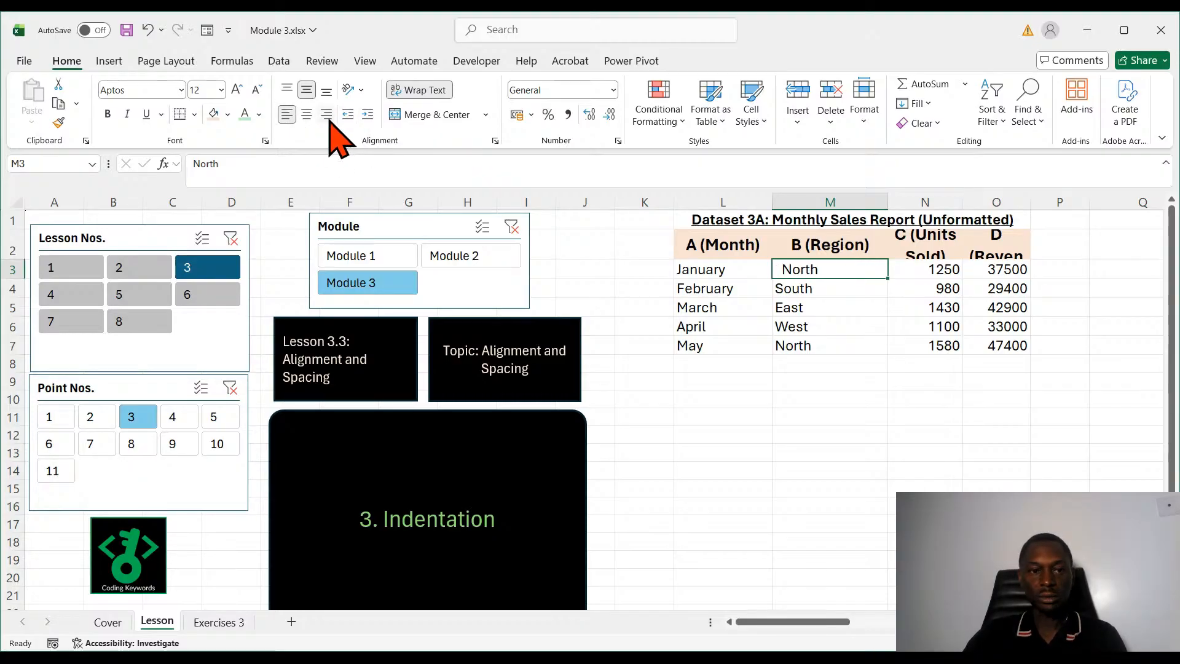
left_click(347, 115)
left_click(830, 488)
left_click(835, 506)
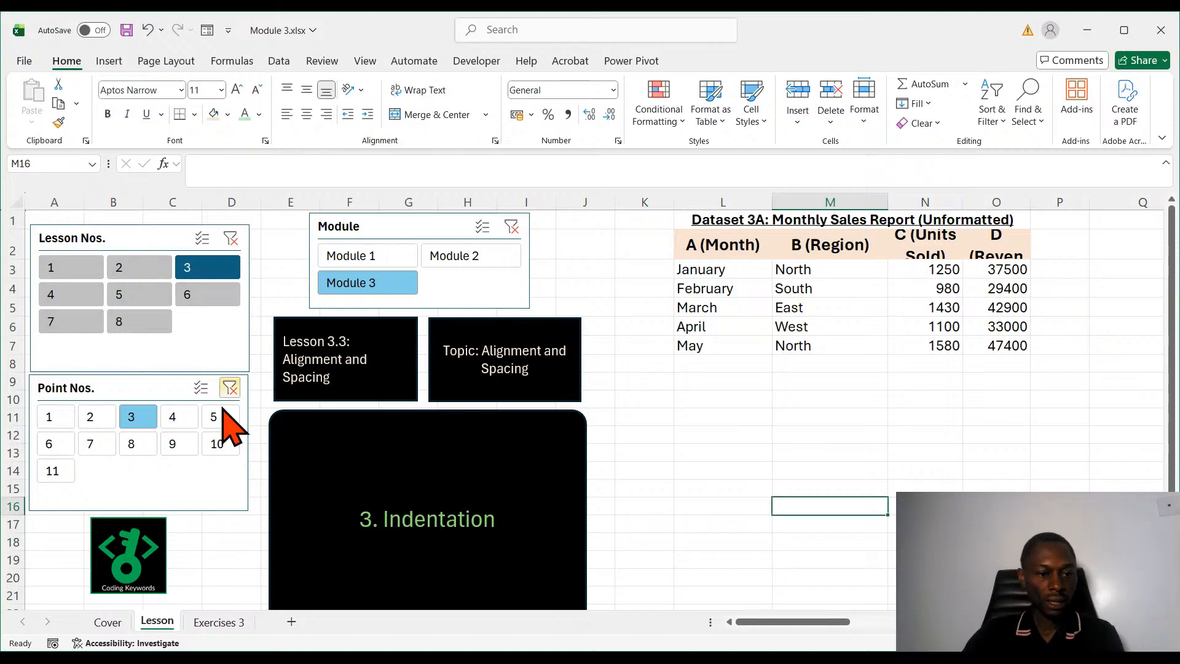
Show lesson point 4 on text rotation and enter the sample word "Text" in cell M13.
left_click(173, 419)
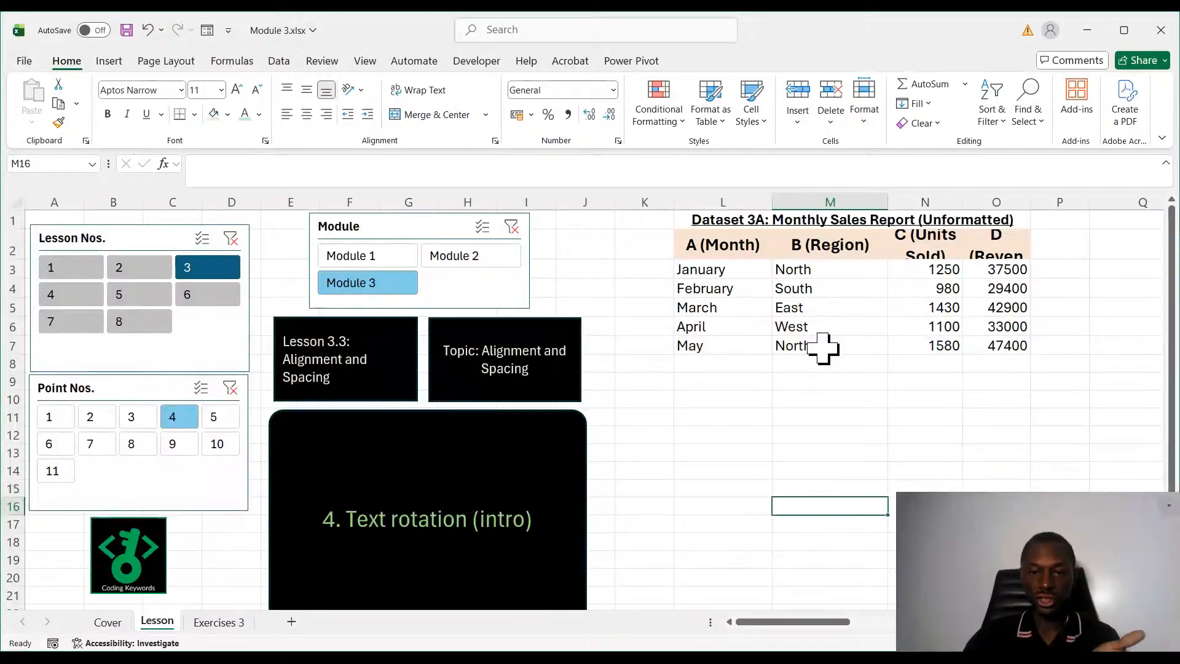
left_click(852, 455)
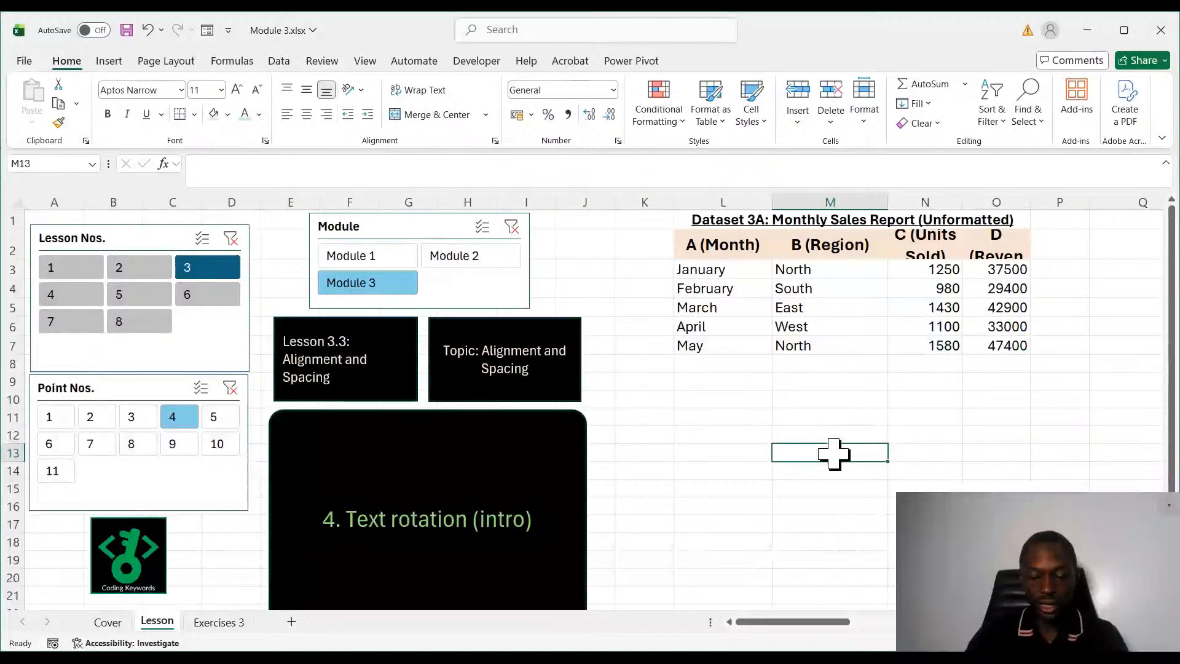
type("Te")
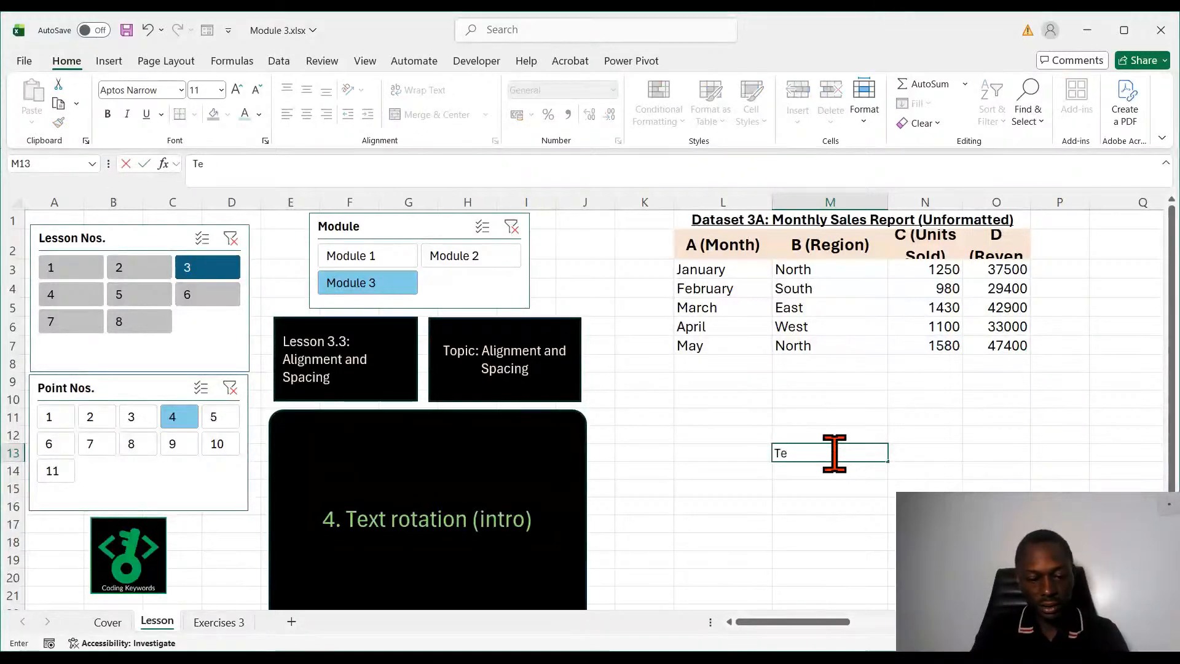
type("xt")
left_click(829, 542)
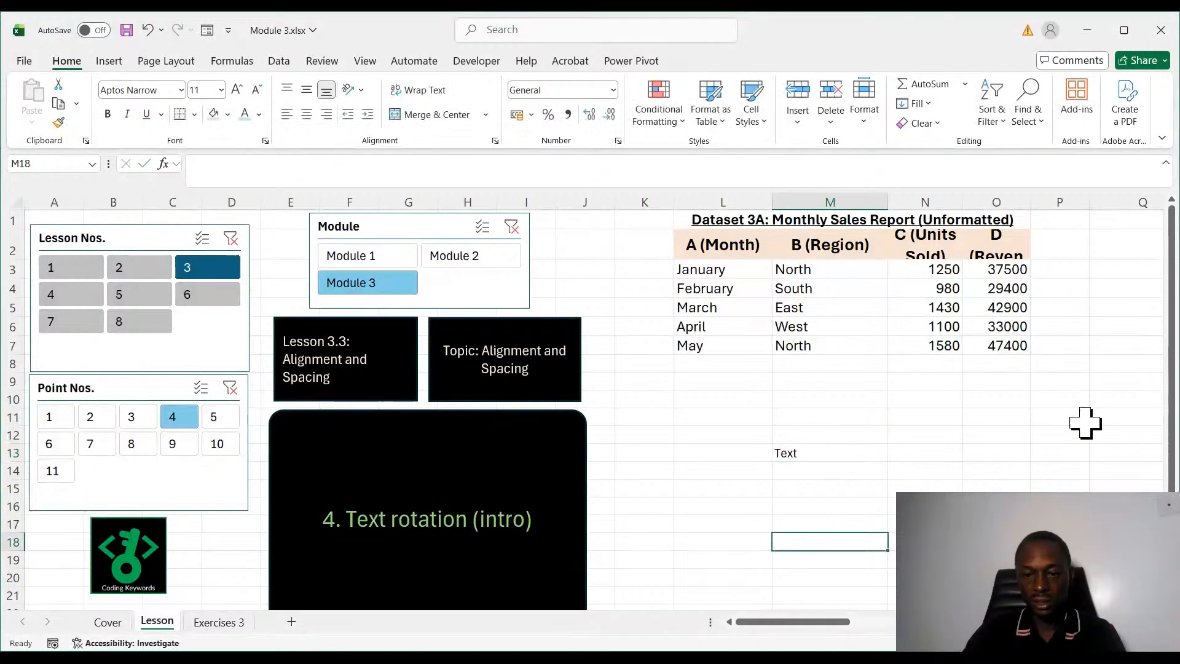
Try the vertical text orientation on cell M13, then undo the rotation and the sample text.
left_click(799, 455)
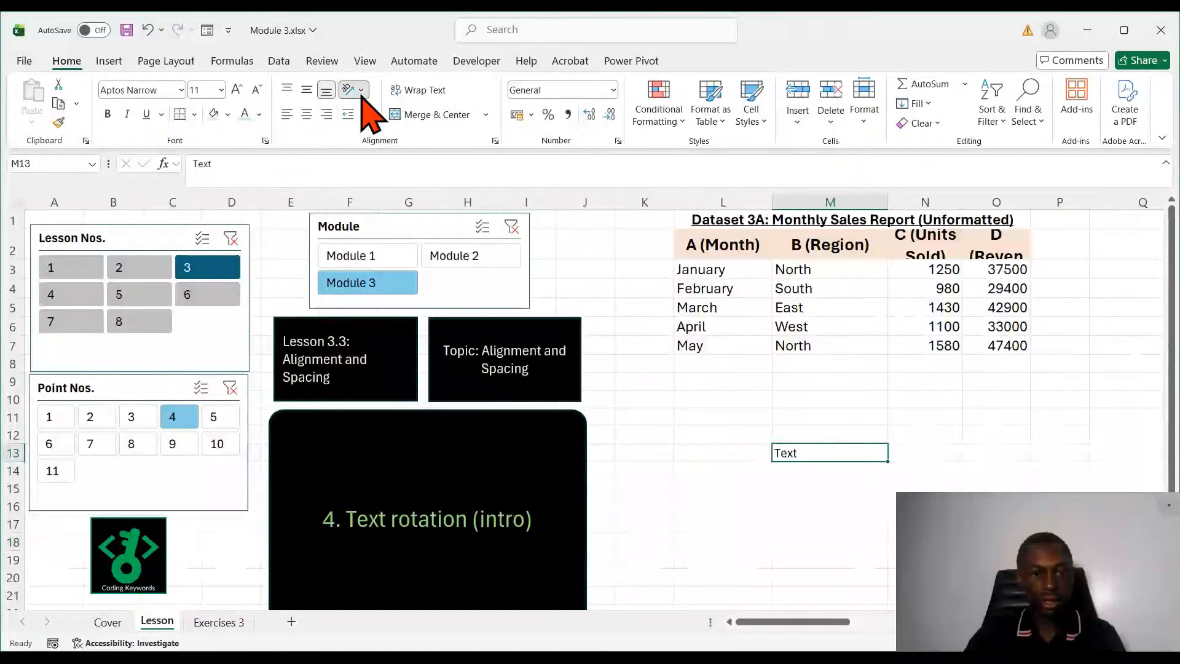
left_click(385, 161)
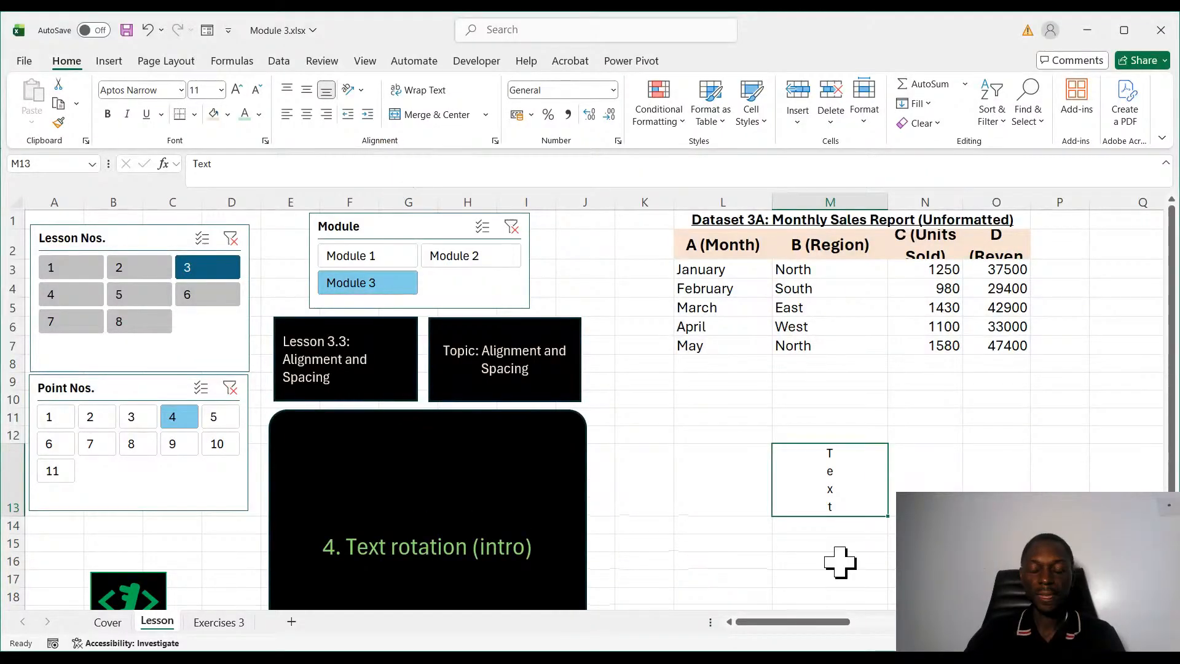
left_click(860, 401)
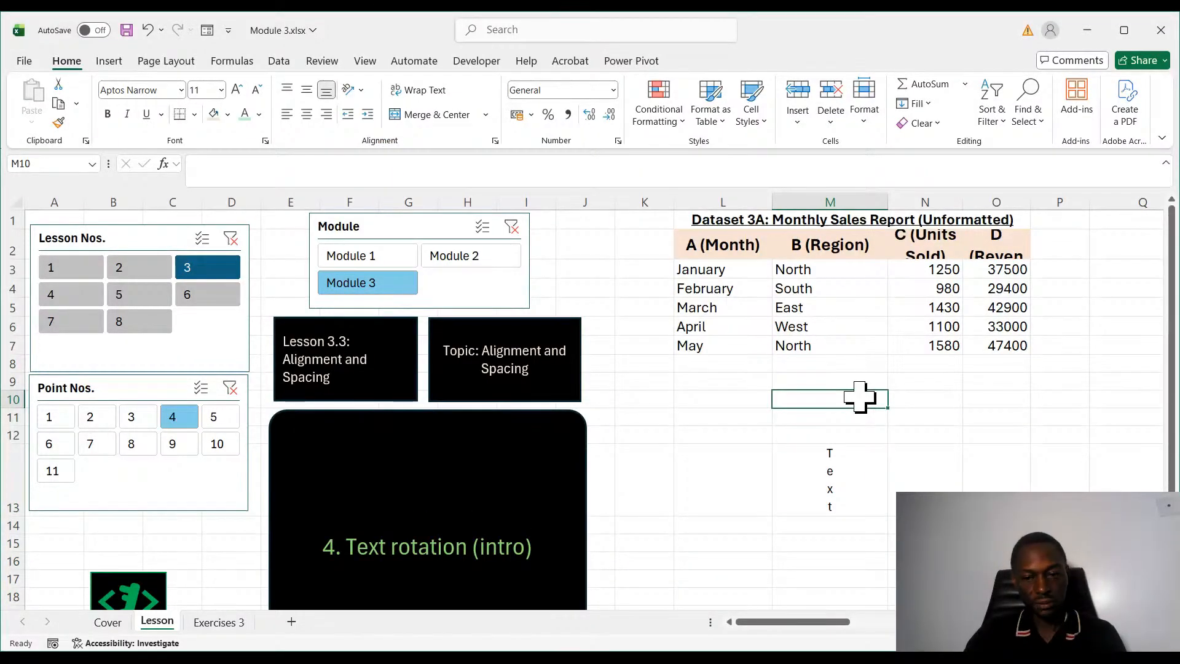
key("ctrl+z")
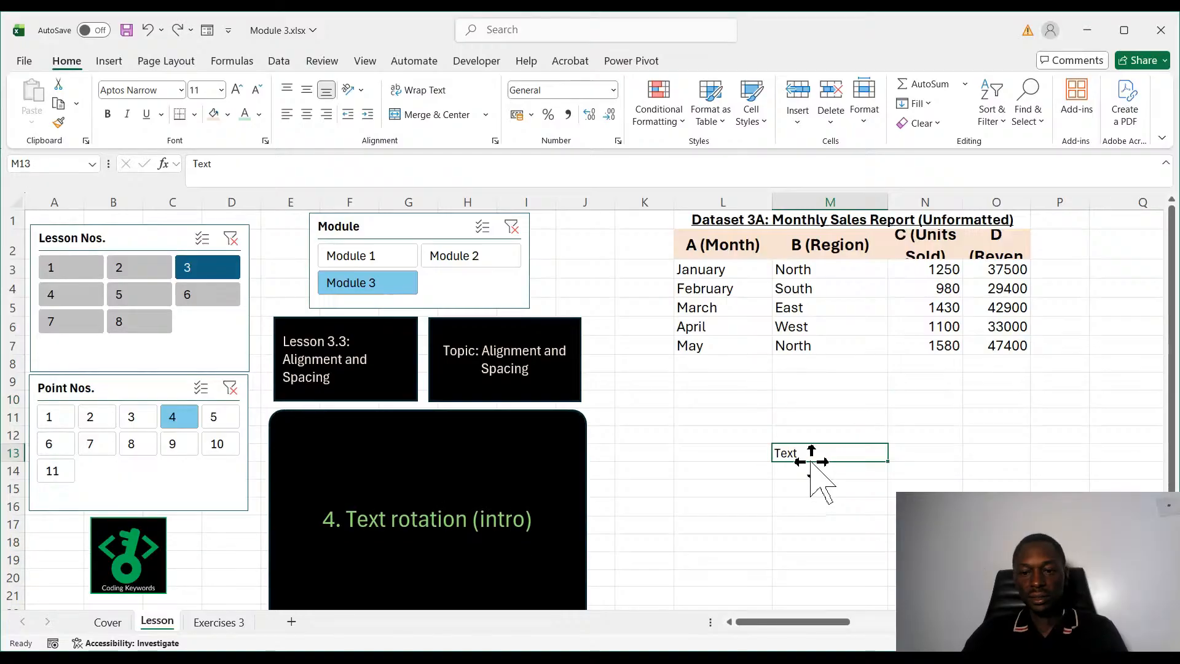
left_click(820, 559)
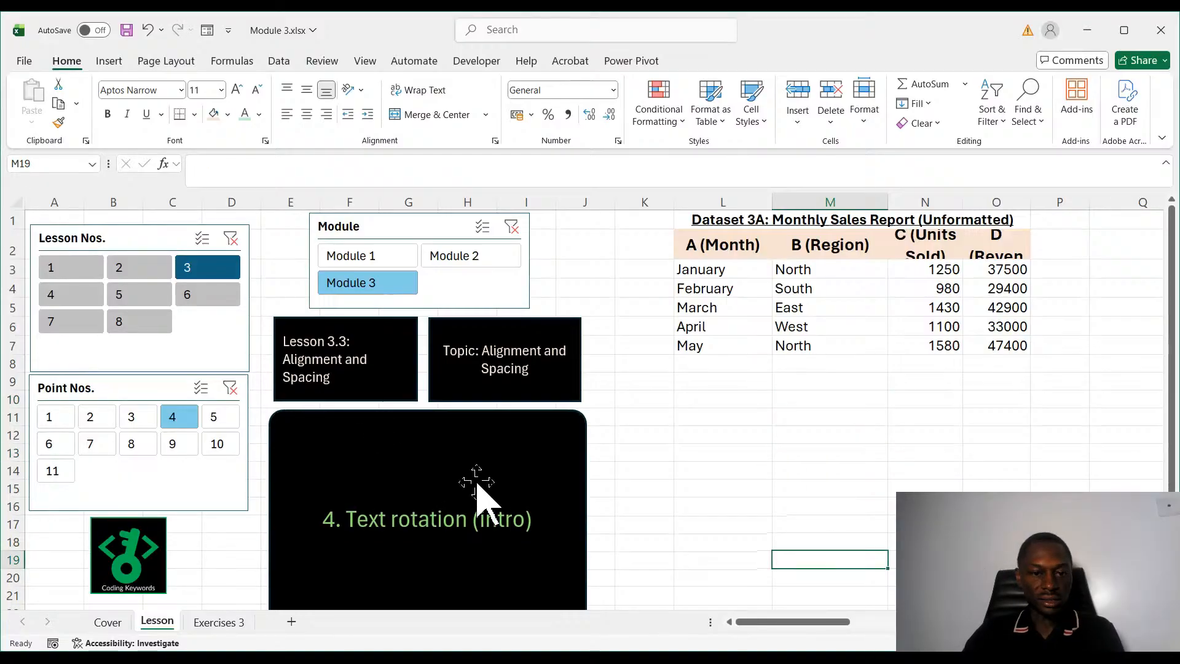
Show exercise point 5 and left-align the Month and Region columns, headers included, in L2:M7.
left_click(213, 417)
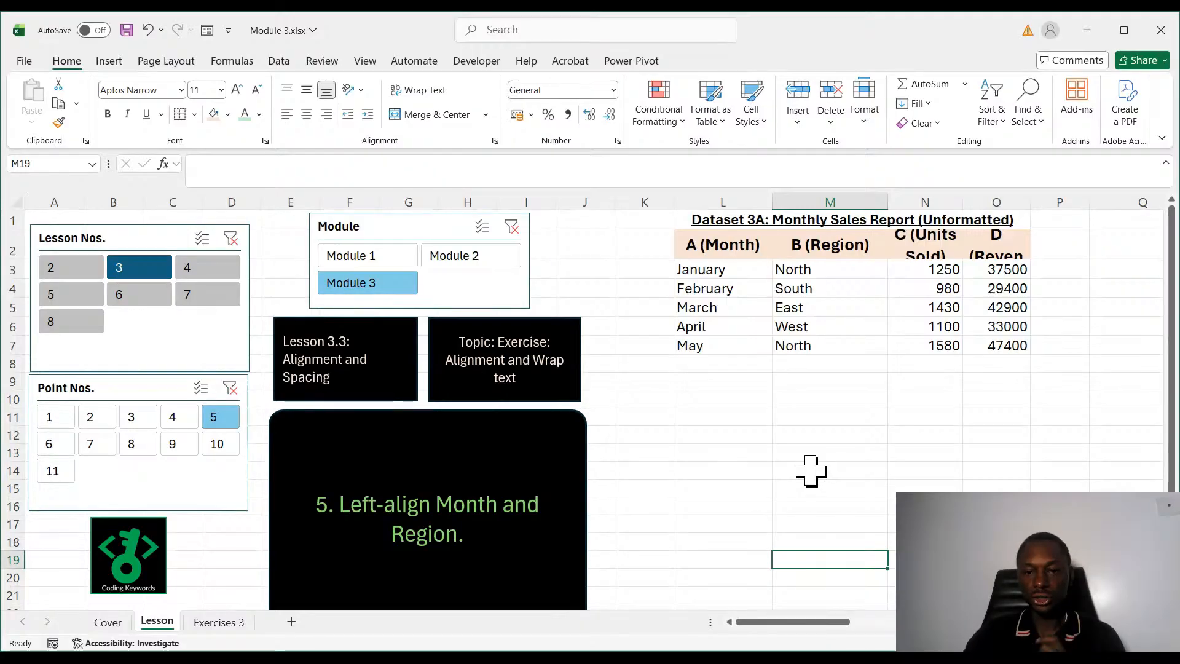
left_click_drag(716, 271, 817, 246)
left_click(706, 362)
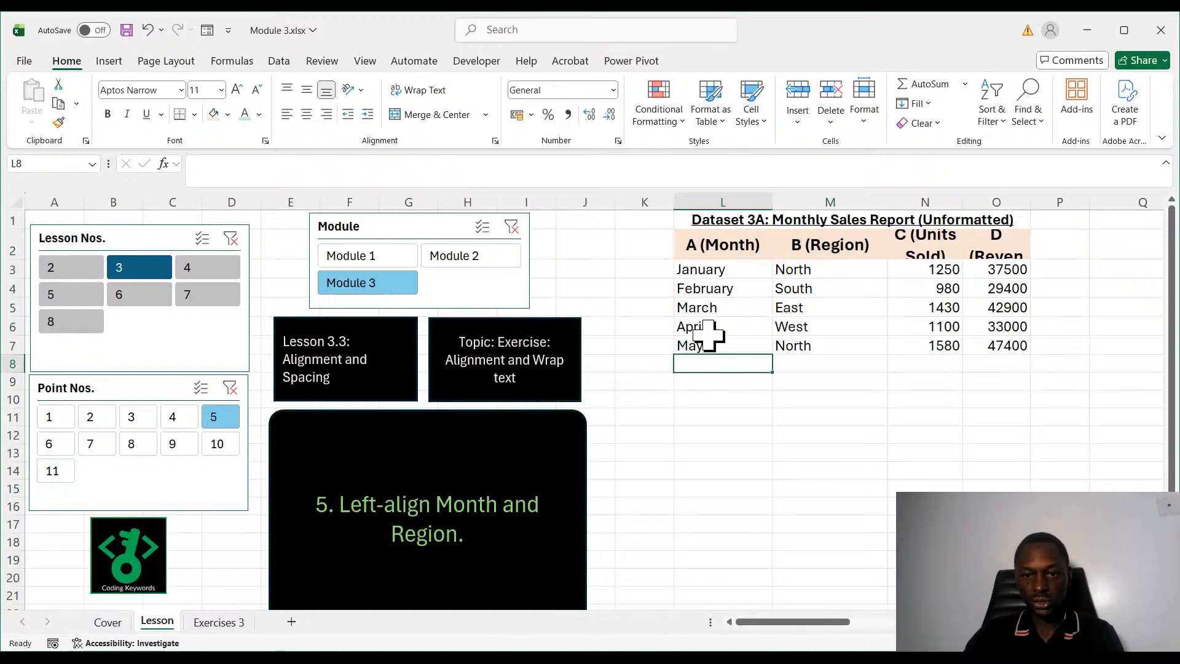
left_click_drag(693, 243, 798, 336)
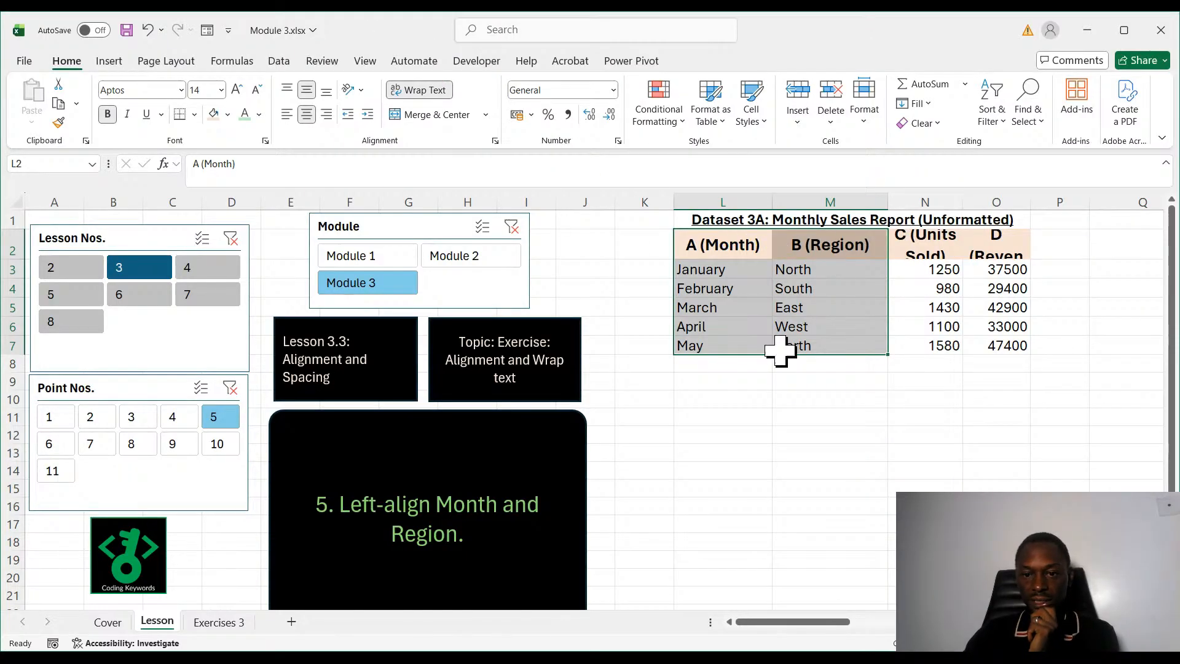
left_click(287, 115)
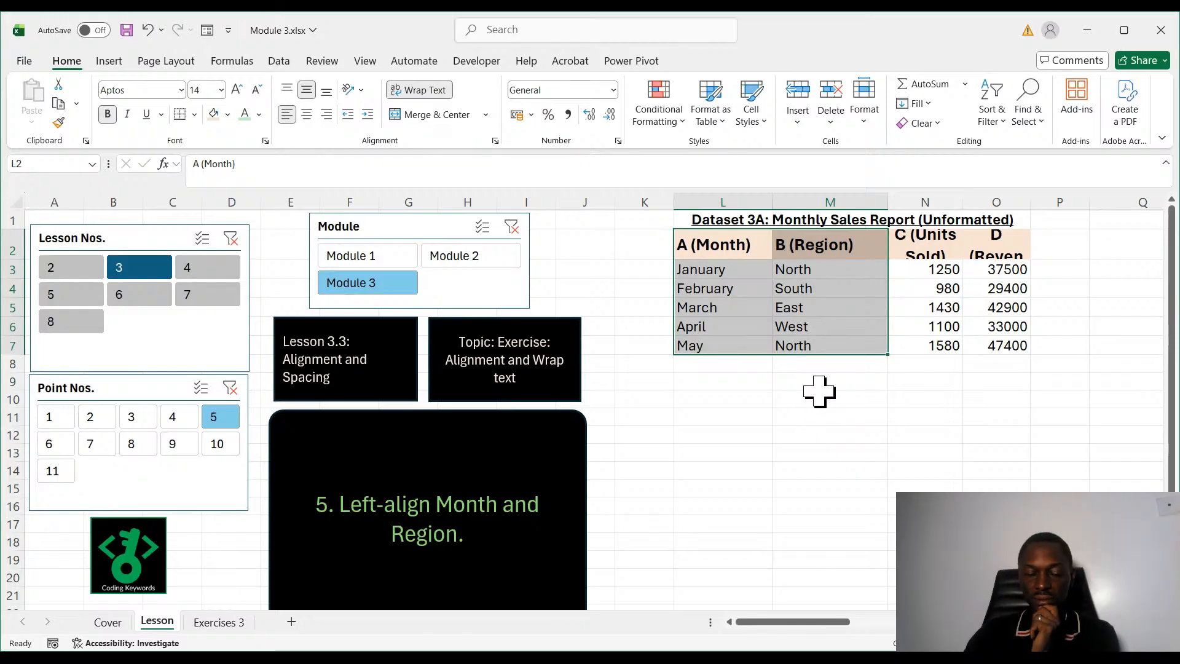
Show exercise point 6, right-align the numeric columns N2:O7 and increase the height of header row 2.
left_click(49, 445)
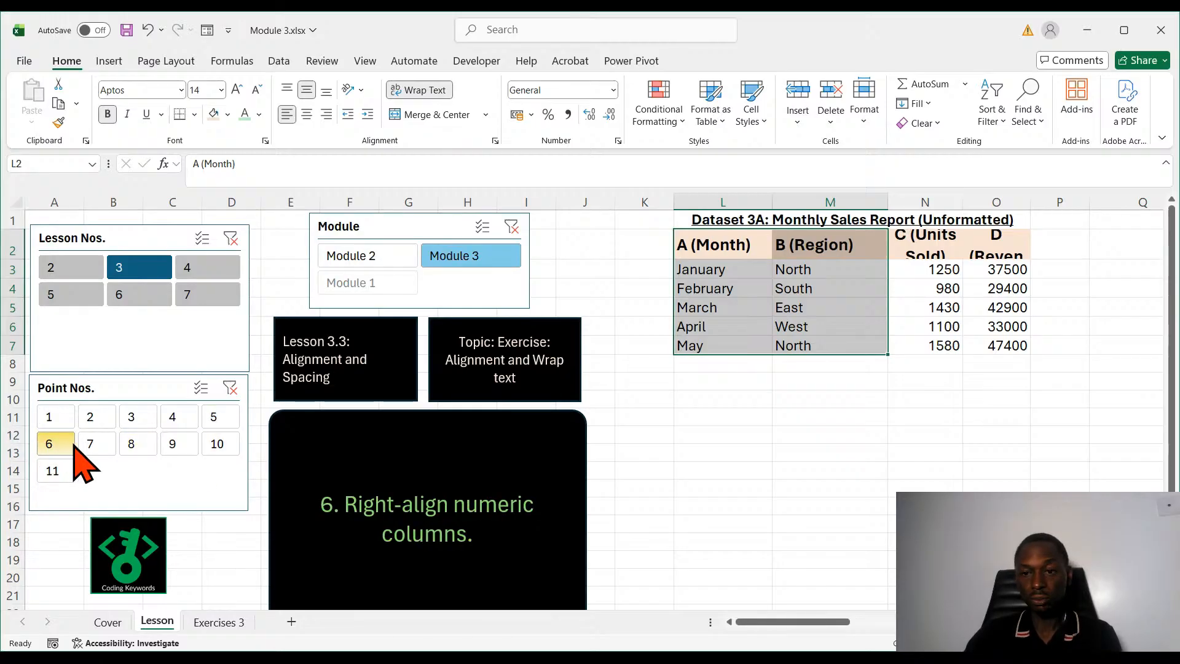
left_click_drag(931, 241, 1006, 344)
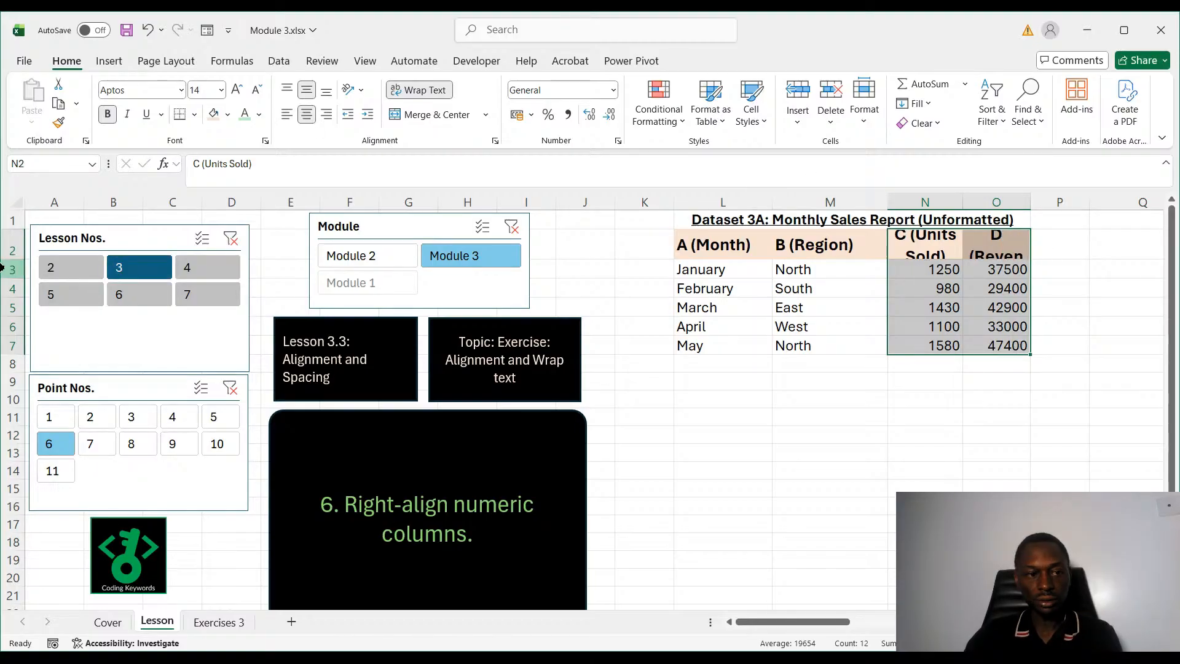
left_click_drag(7, 257, 9, 272)
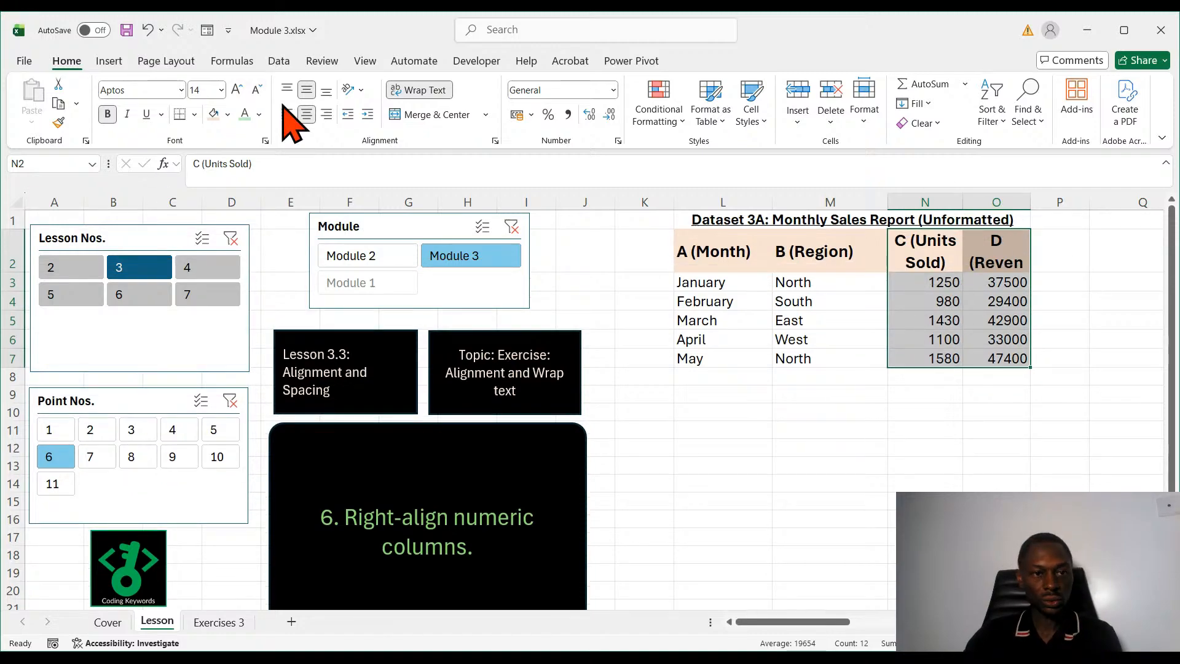
left_click(327, 115)
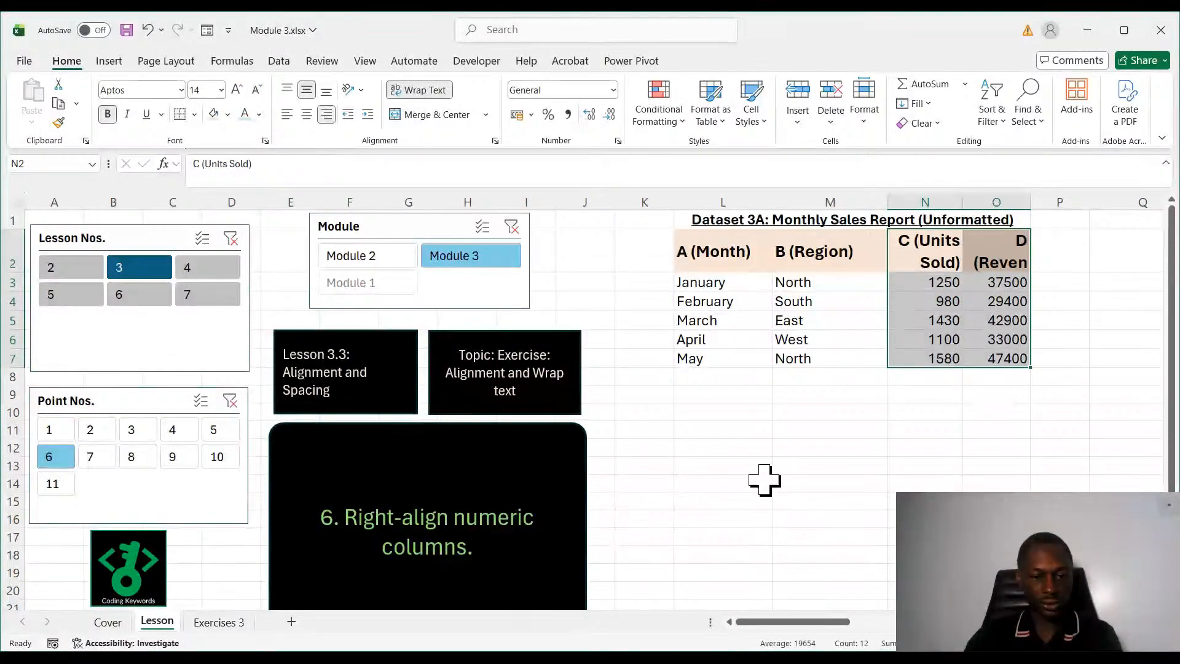
left_click(881, 433)
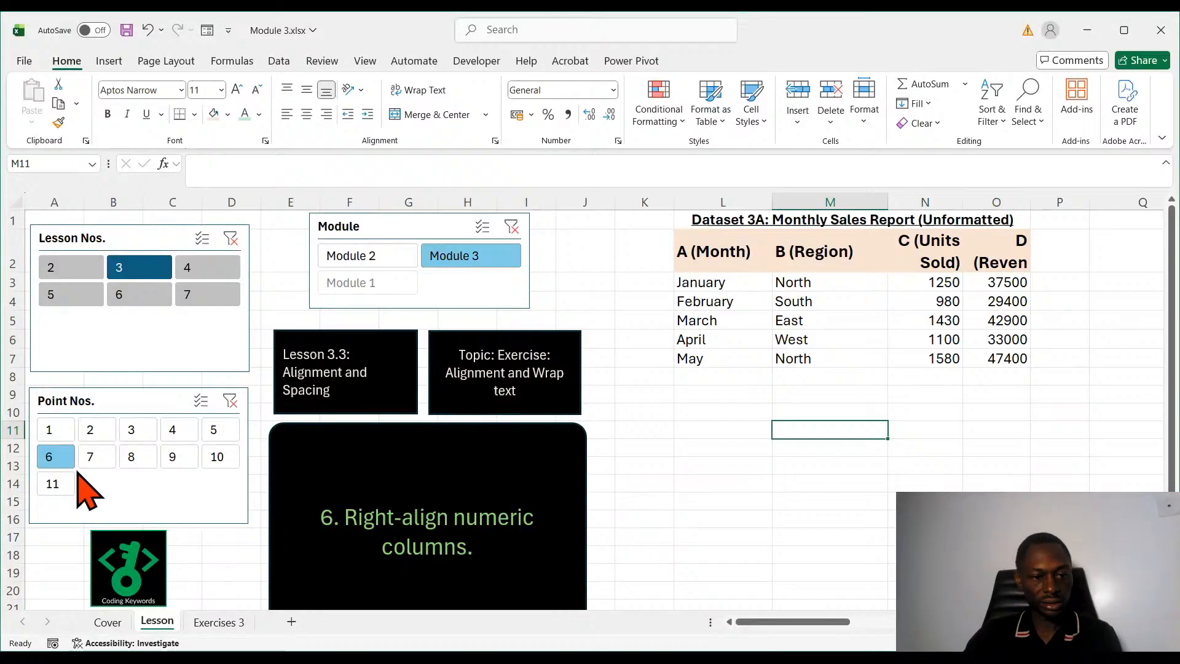
Show exercise point 7, toggle Wrap Text on header O2 and leave it on, and widen column O so D (Revenue) fits on two lines.
left_click(93, 456)
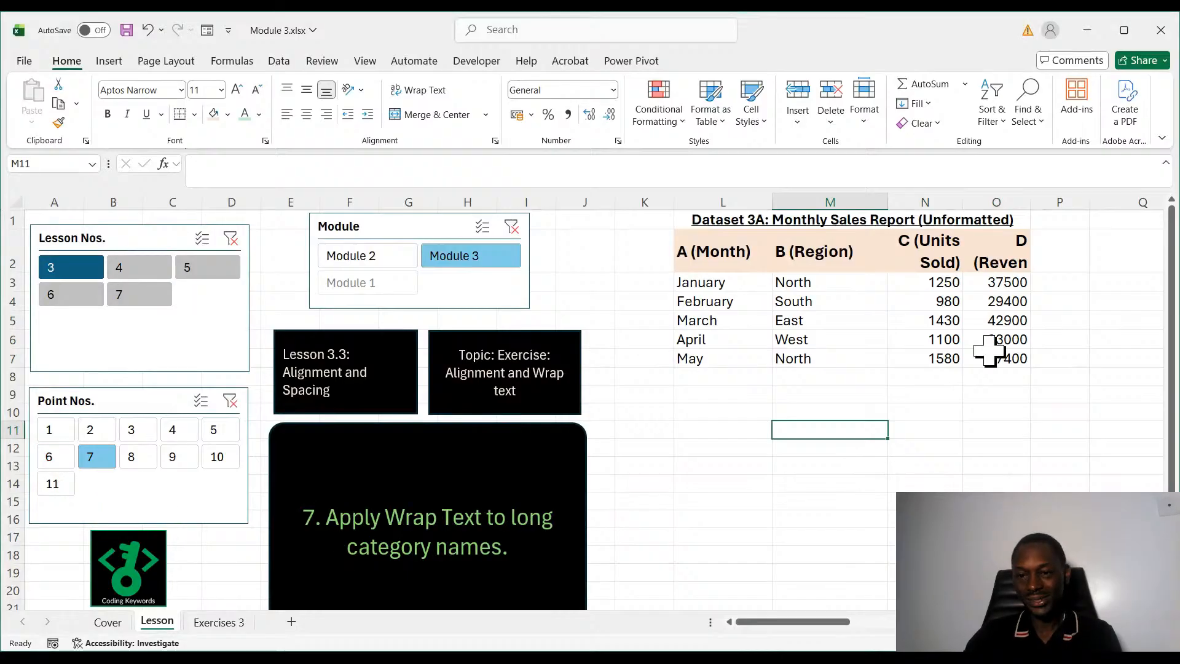
left_click(1013, 255)
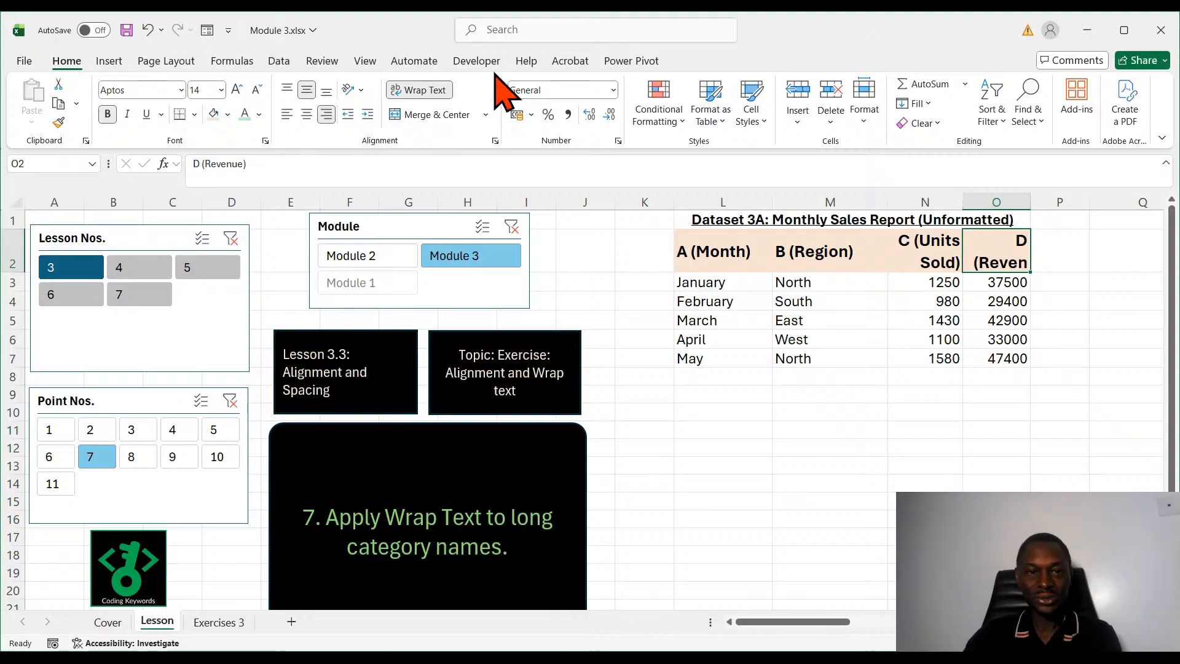
left_click(411, 91)
left_click(412, 91)
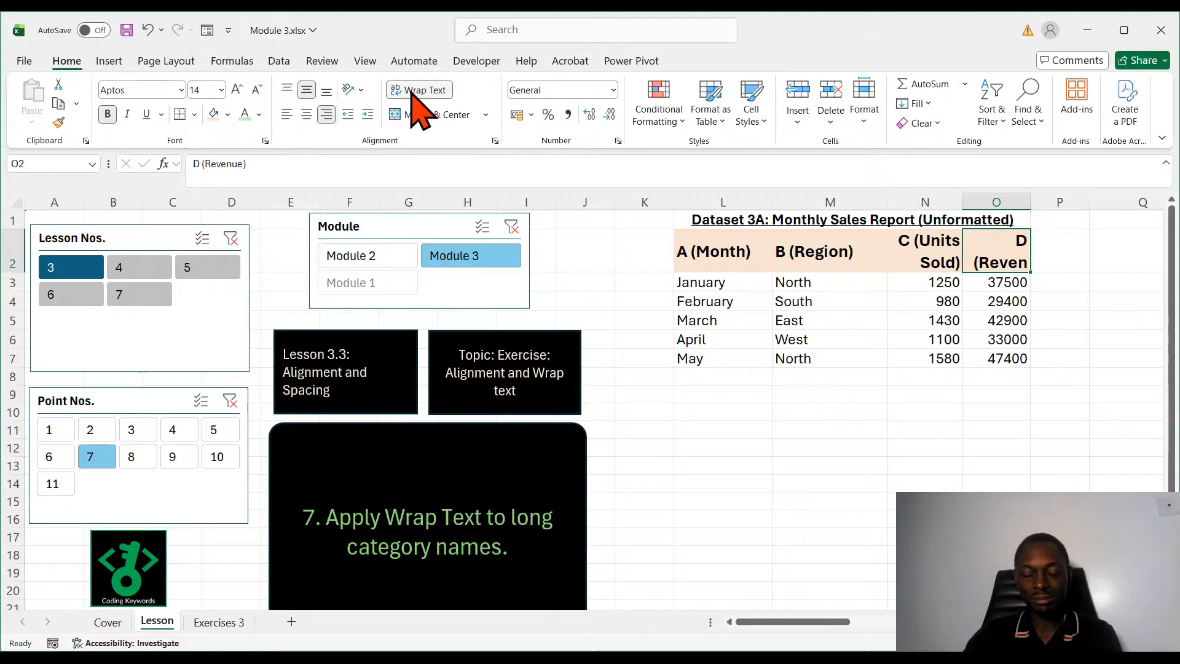
left_click(414, 92)
left_click(418, 94)
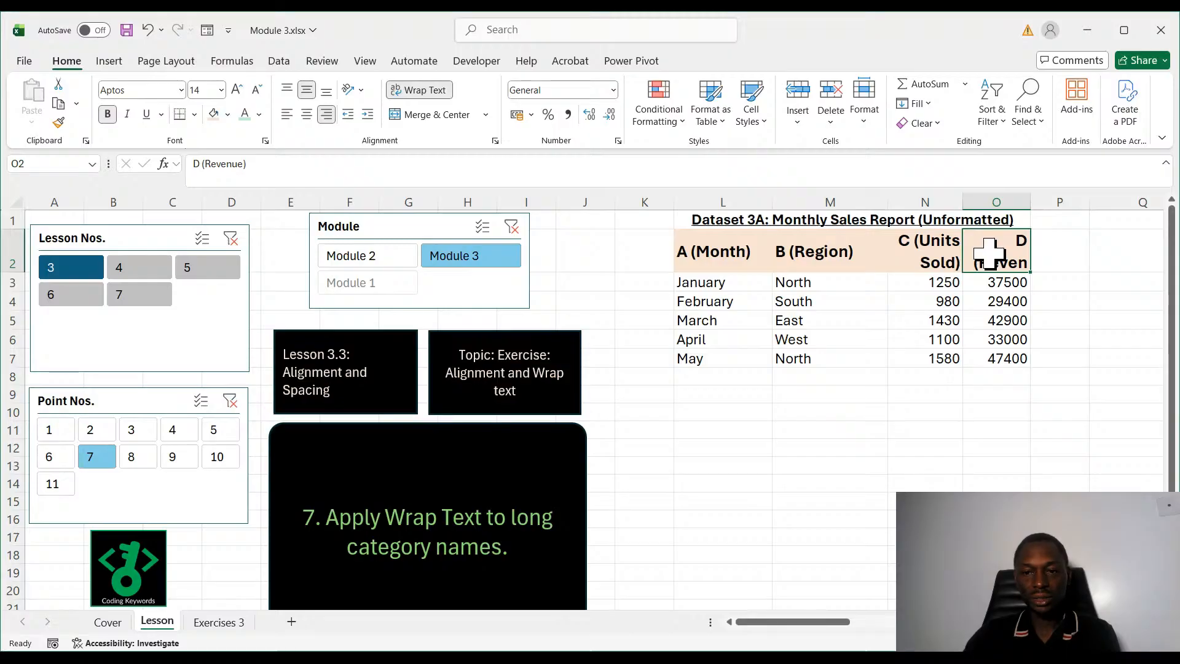
double_click(1032, 197)
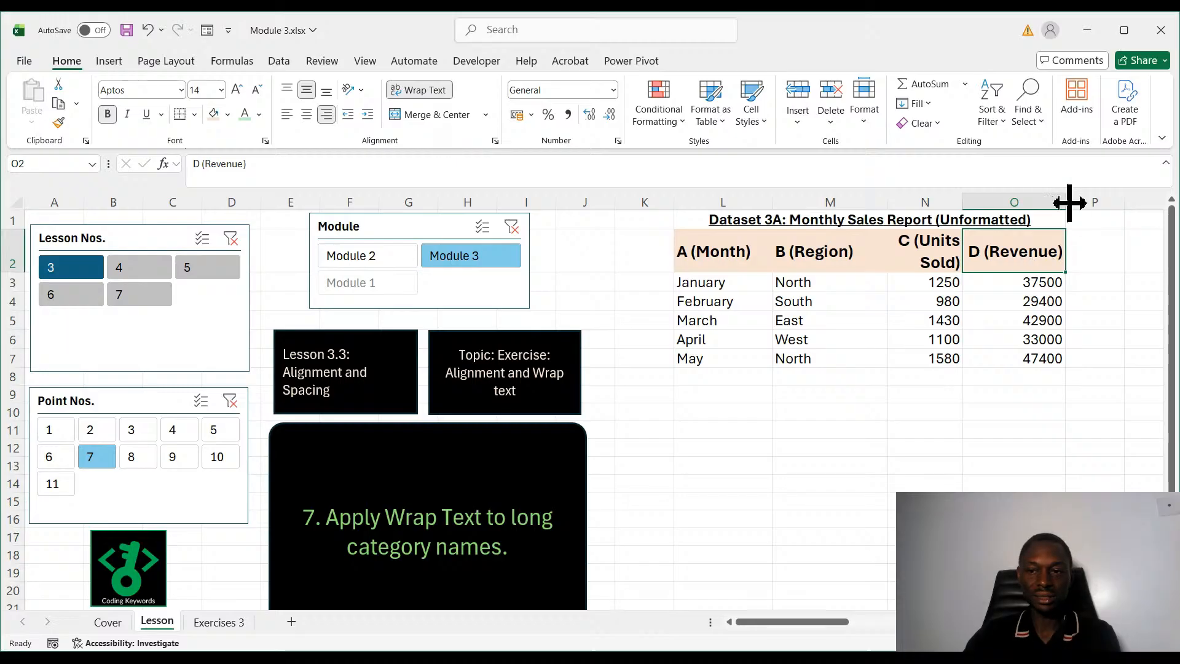
mouse_move(1069, 200)
left_mouse_down()
mouse_move(1045, 203)
mouse_move(1056, 203)
left_mouse_up()
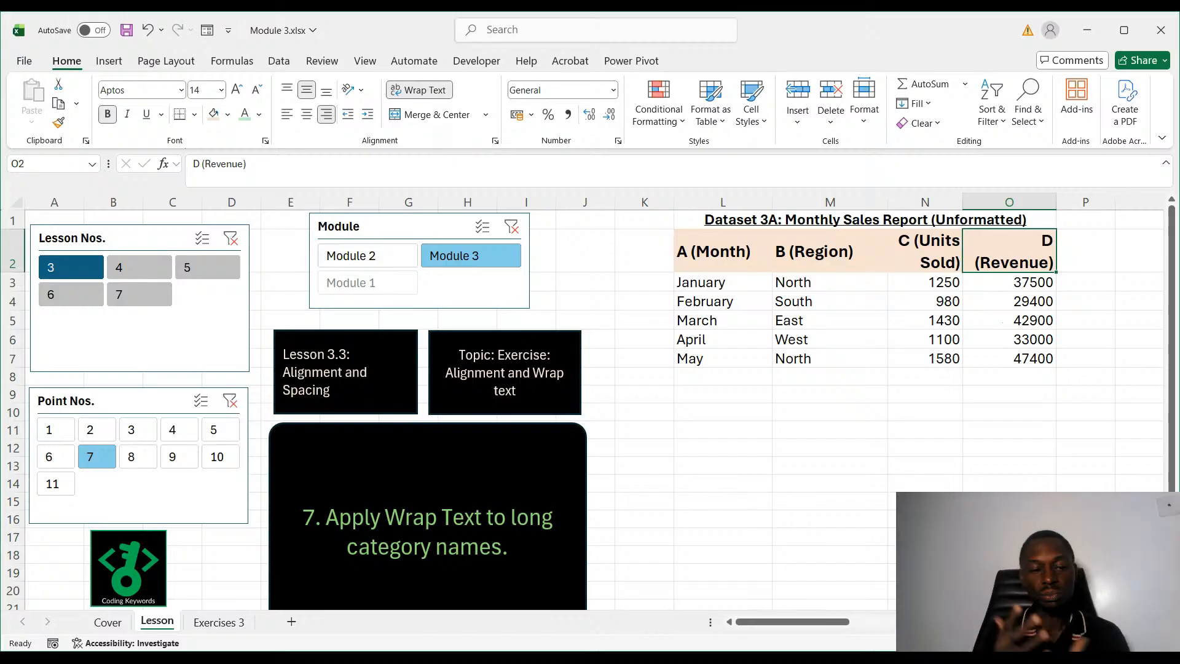
Show exercise point 8 and demonstrate row height on header row 2 by shrinking it, leaving it slightly taller than the two-line headers need.
left_click(135, 458)
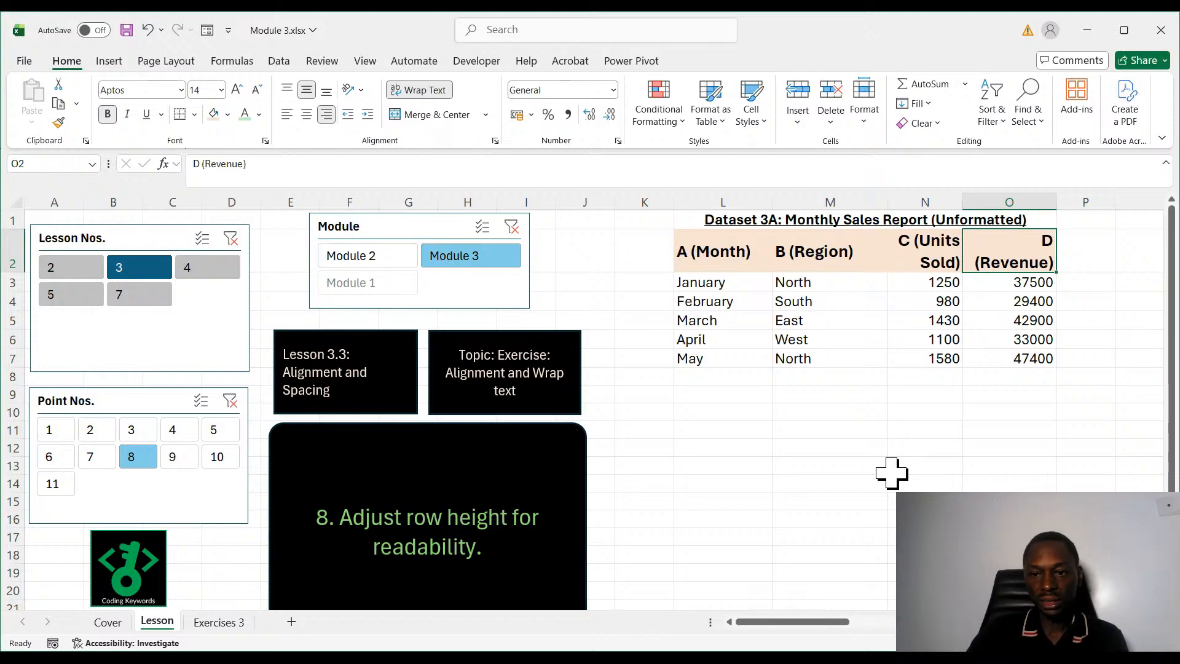
left_click(5, 247)
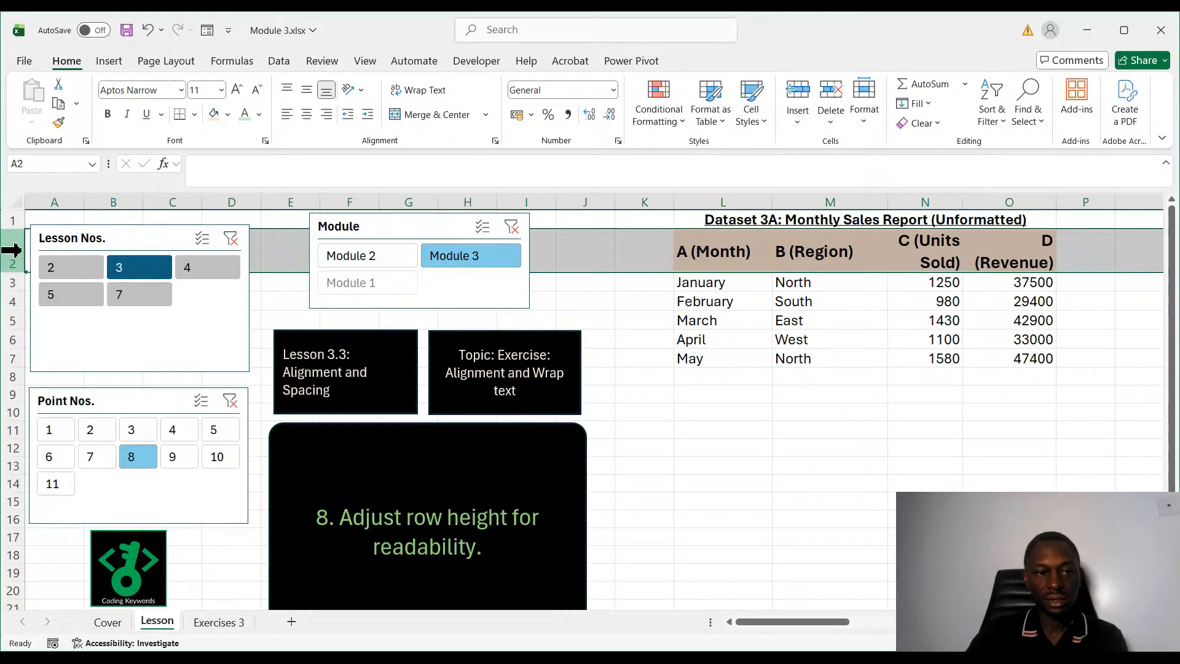
left_click_drag(18, 272, 21, 252)
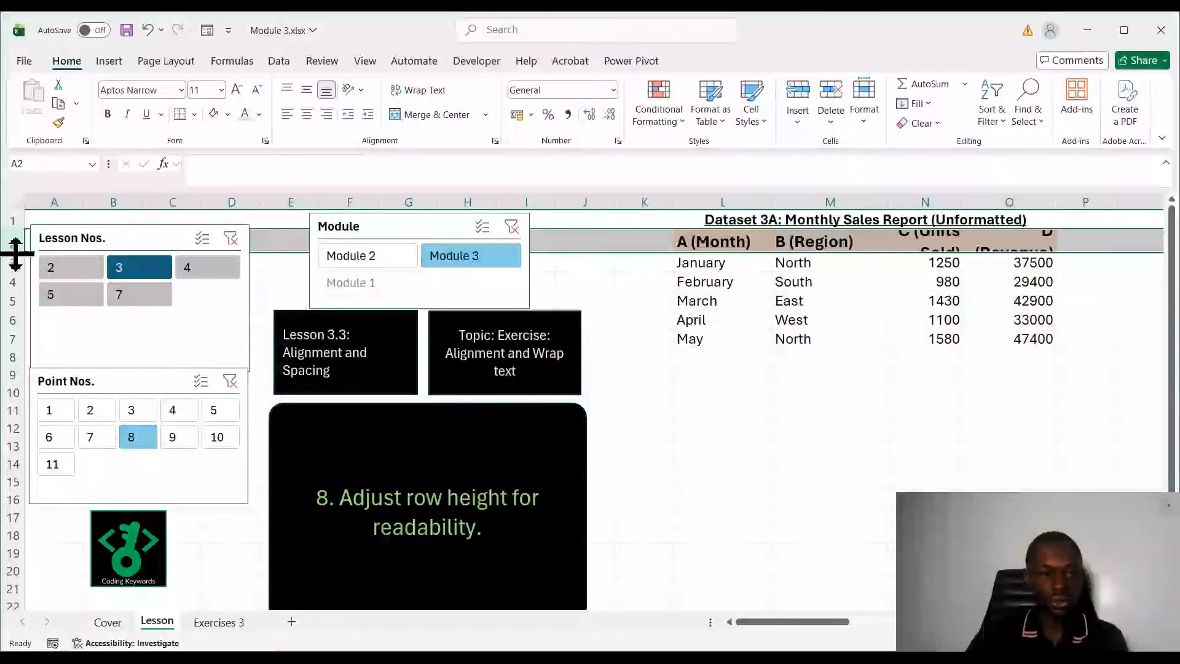
left_click_drag(17, 250, 19, 279)
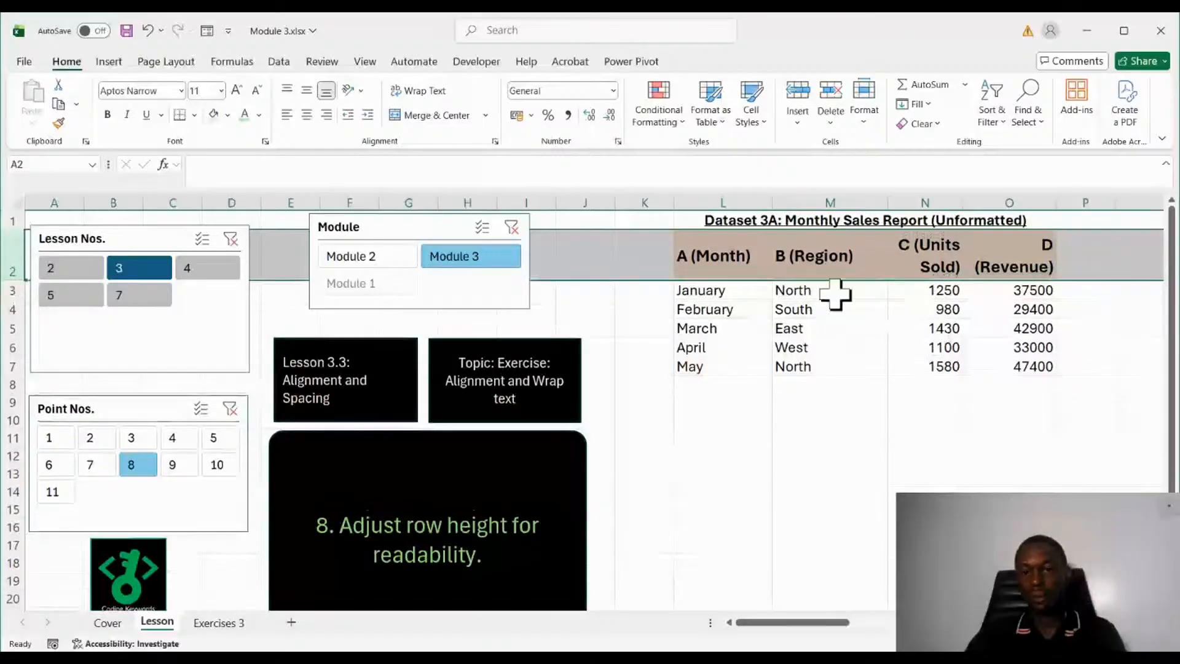
left_click(915, 510)
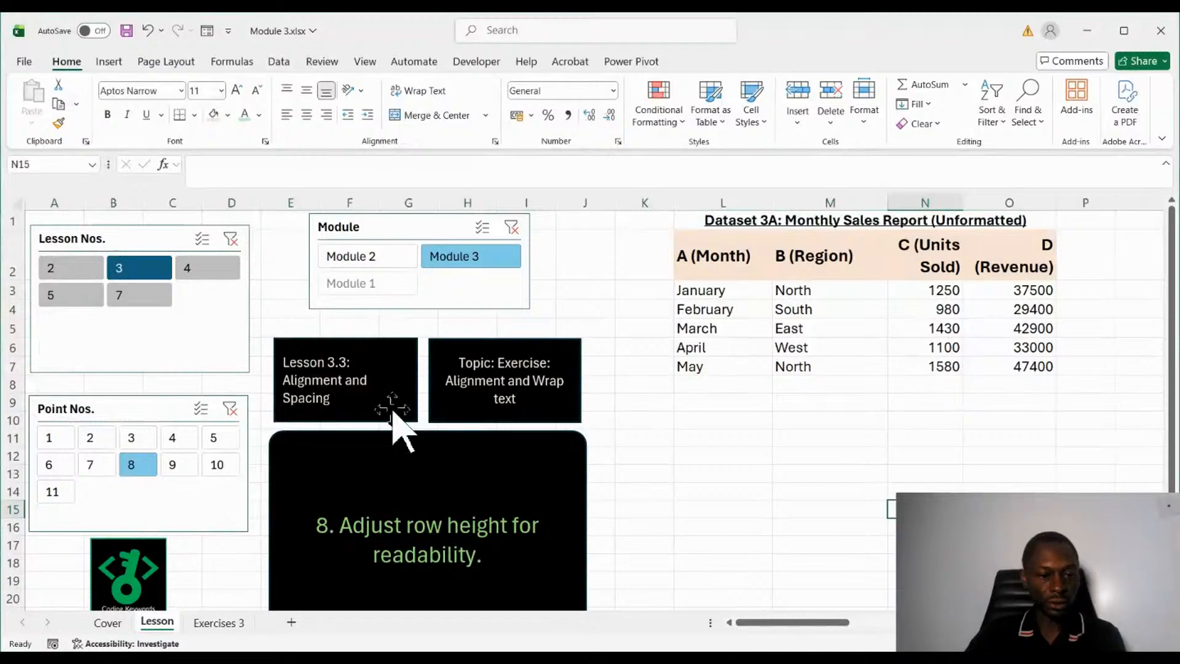
Show rule points 9, 10 and 11 in turn and center the dataset headers in L2:O2.
left_click(177, 466)
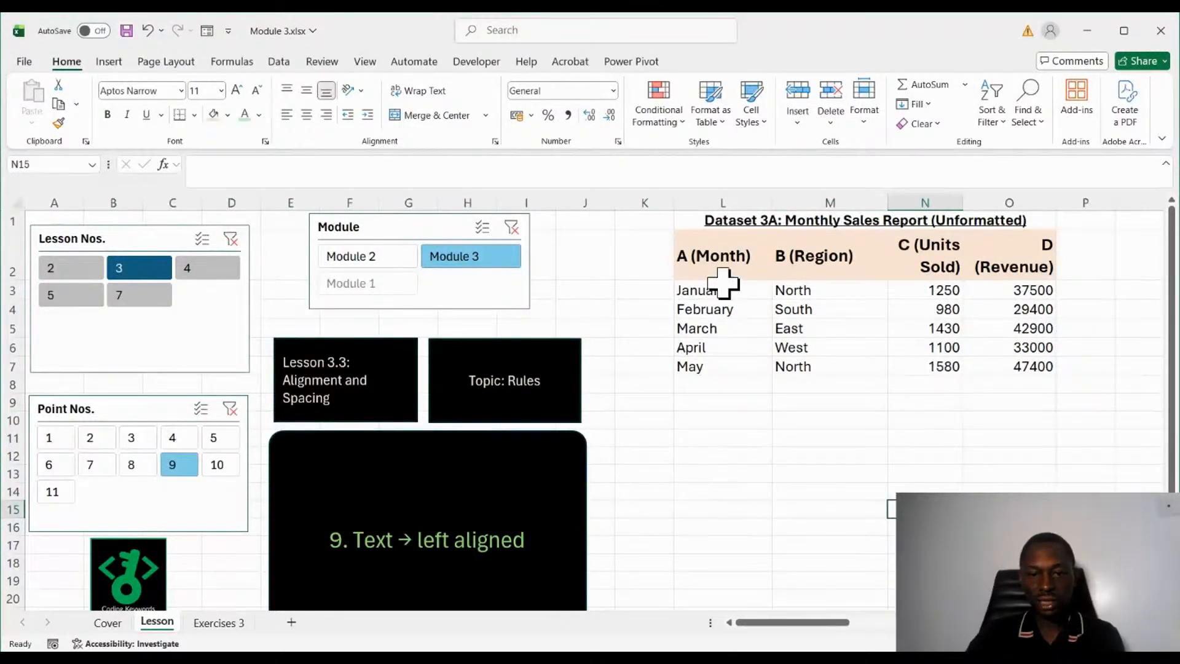
left_click(215, 466)
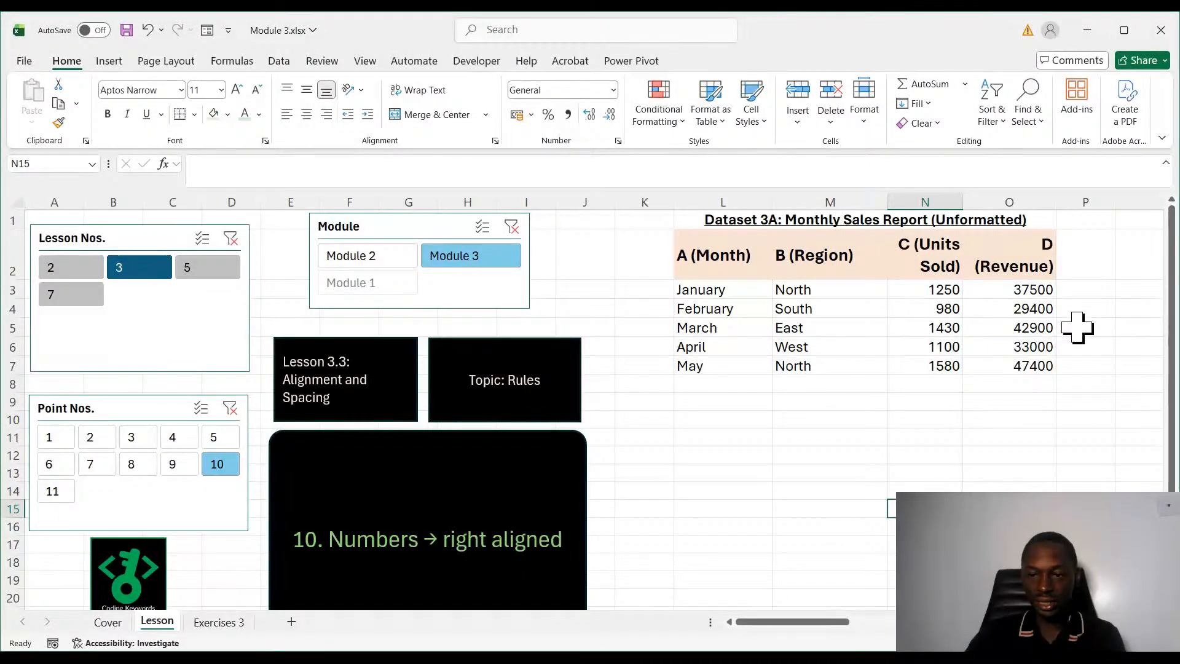
left_click(61, 498)
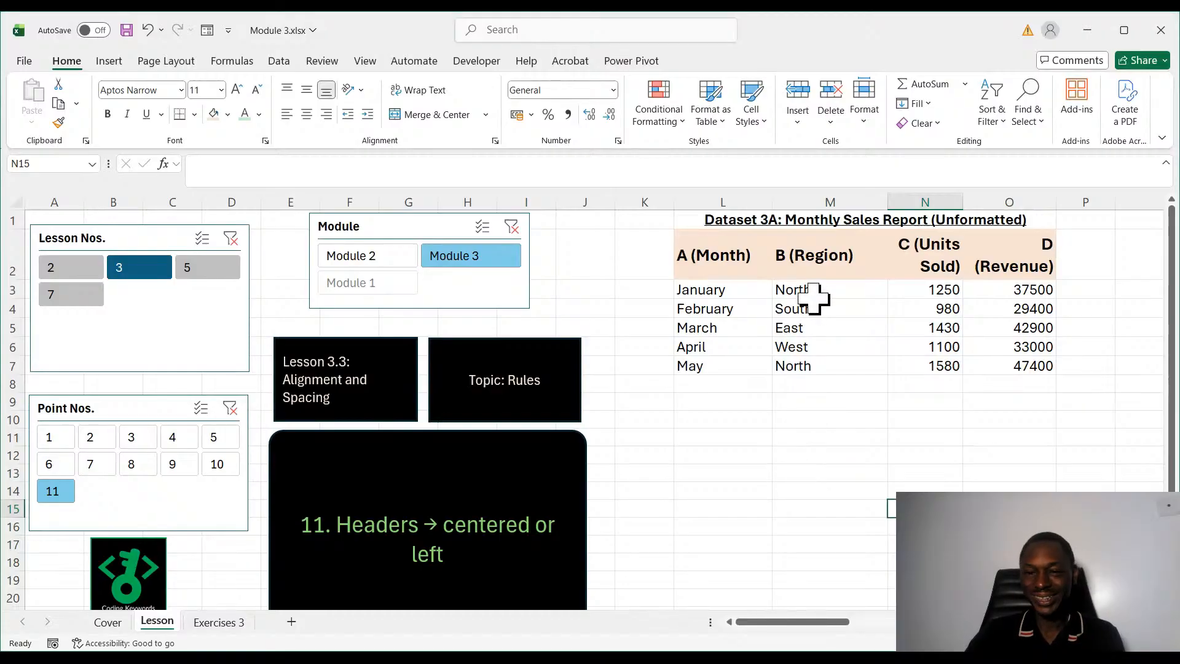
left_click_drag(745, 255, 982, 268)
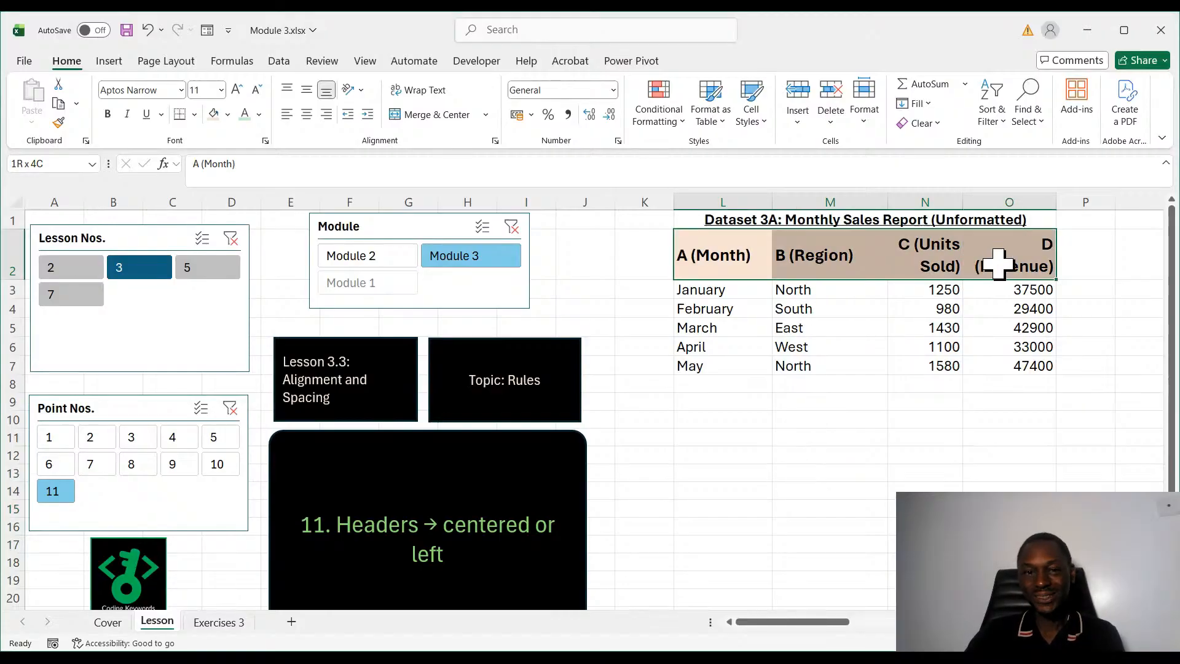
left_click(306, 114)
left_click(851, 545)
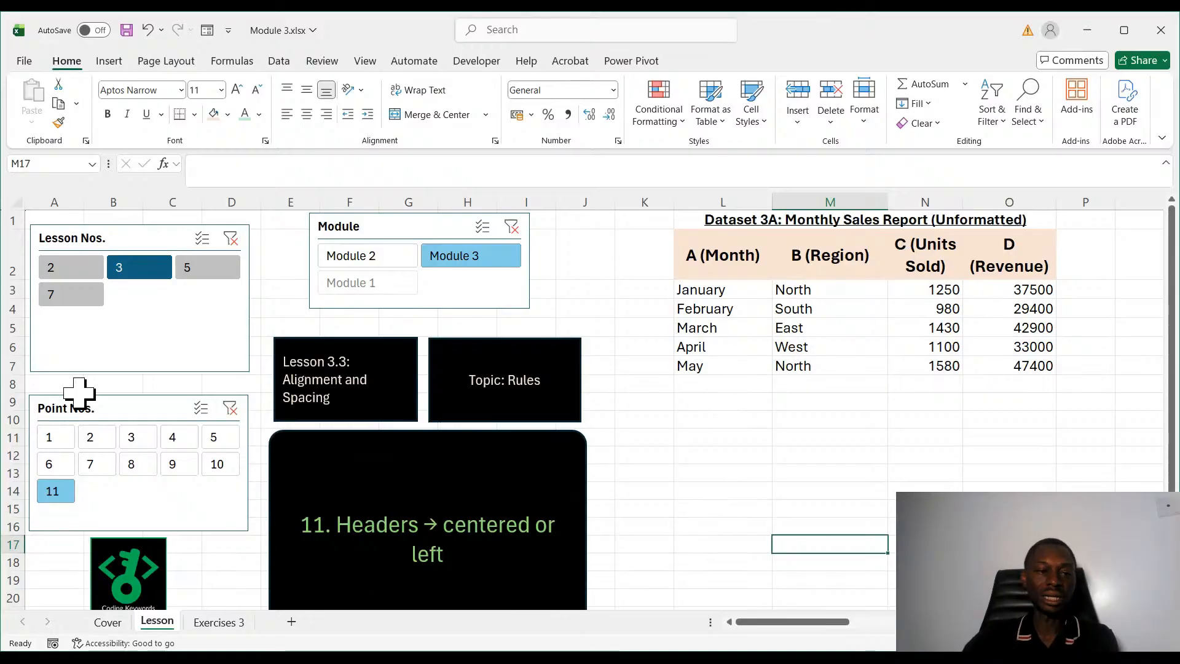
Switch the lesson display to Lesson 3.4, Borders, Shading, and Visual Structure, and show points 1 and 2.
left_click(48, 439)
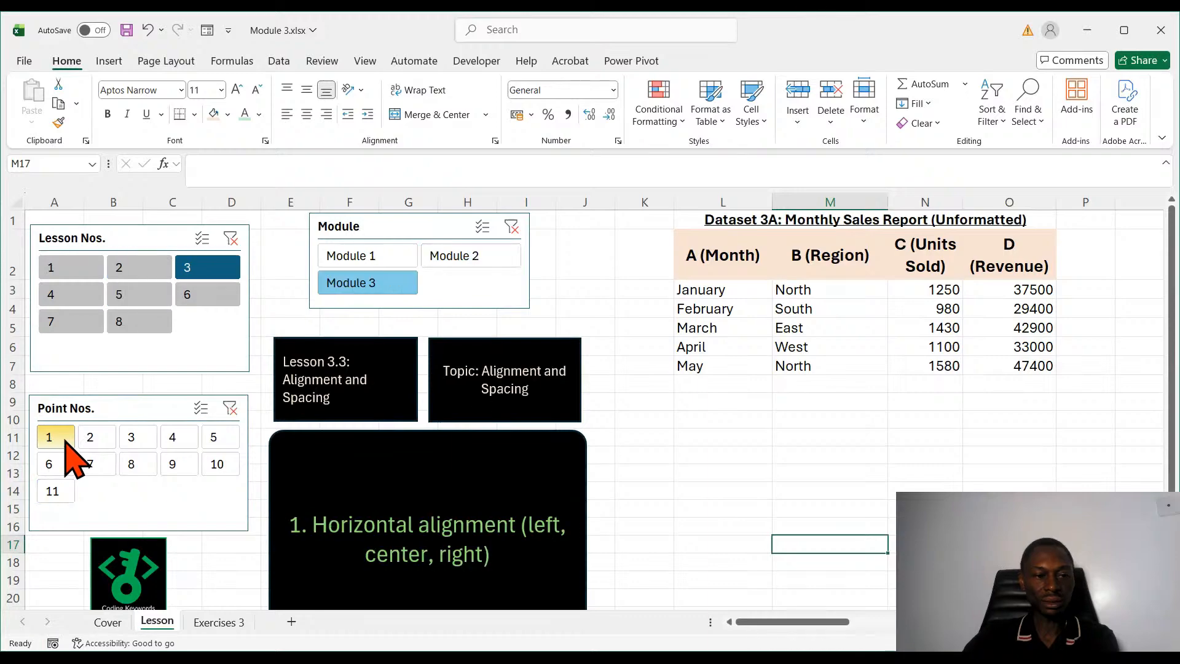
left_click(68, 303)
left_click(69, 304)
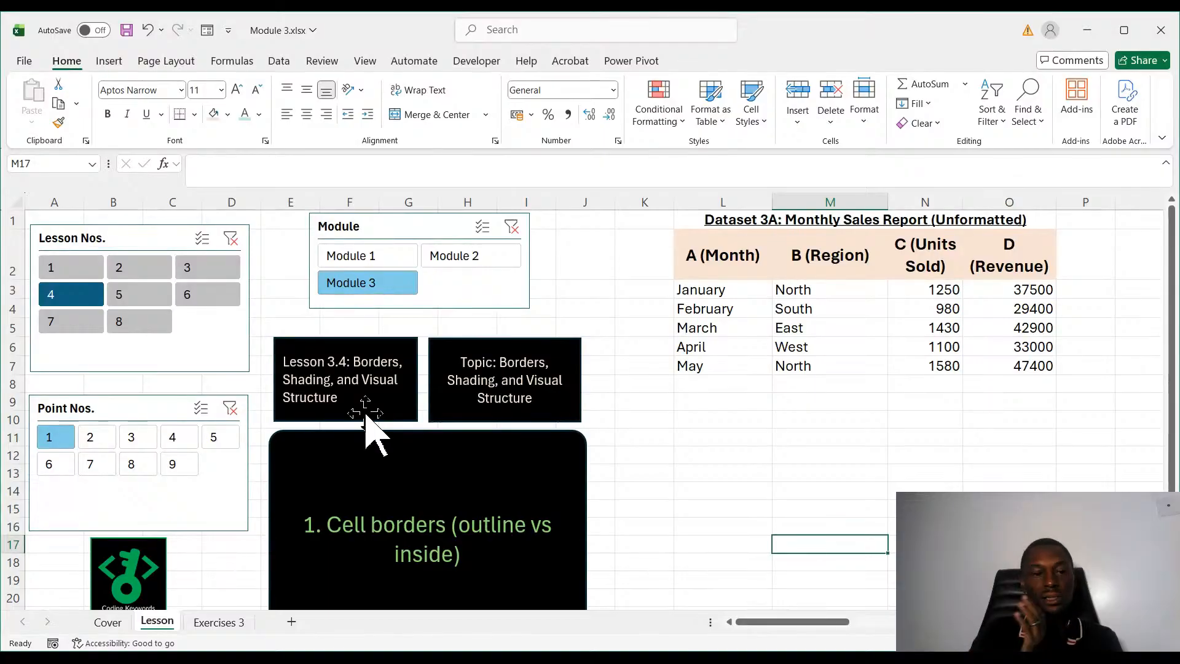
left_click(106, 446)
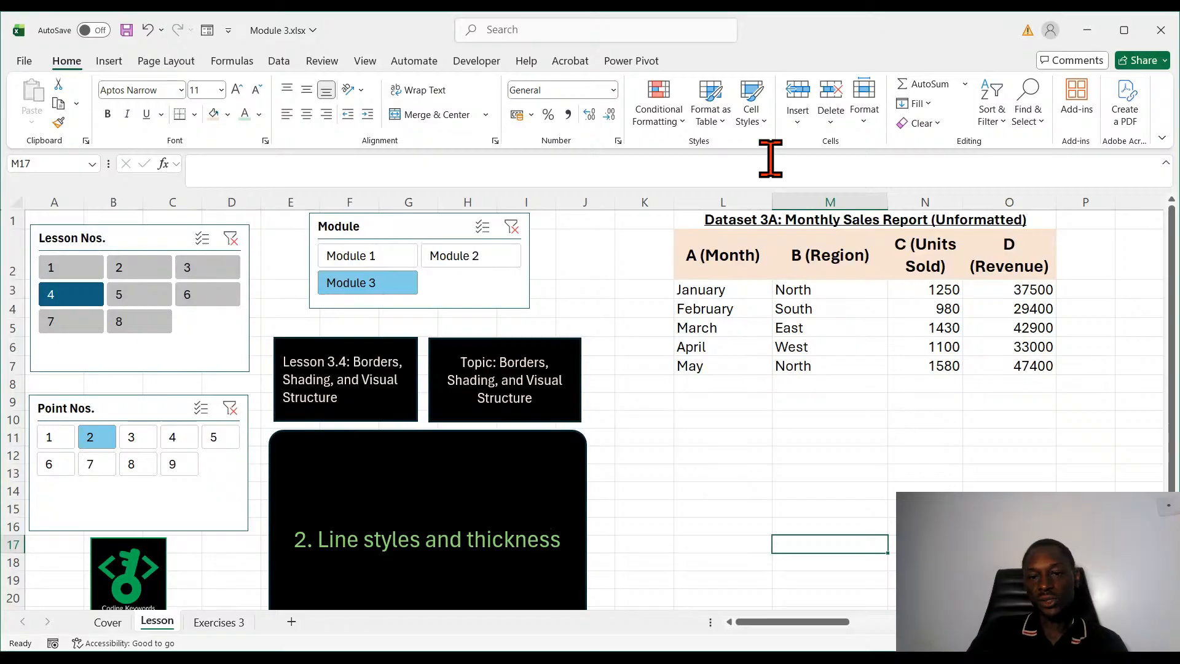
Apply borders to all cells of the dataset table L2:O7, undoing and redoing them to compare the table with and without borders.
left_click_drag(720, 264, 1024, 369)
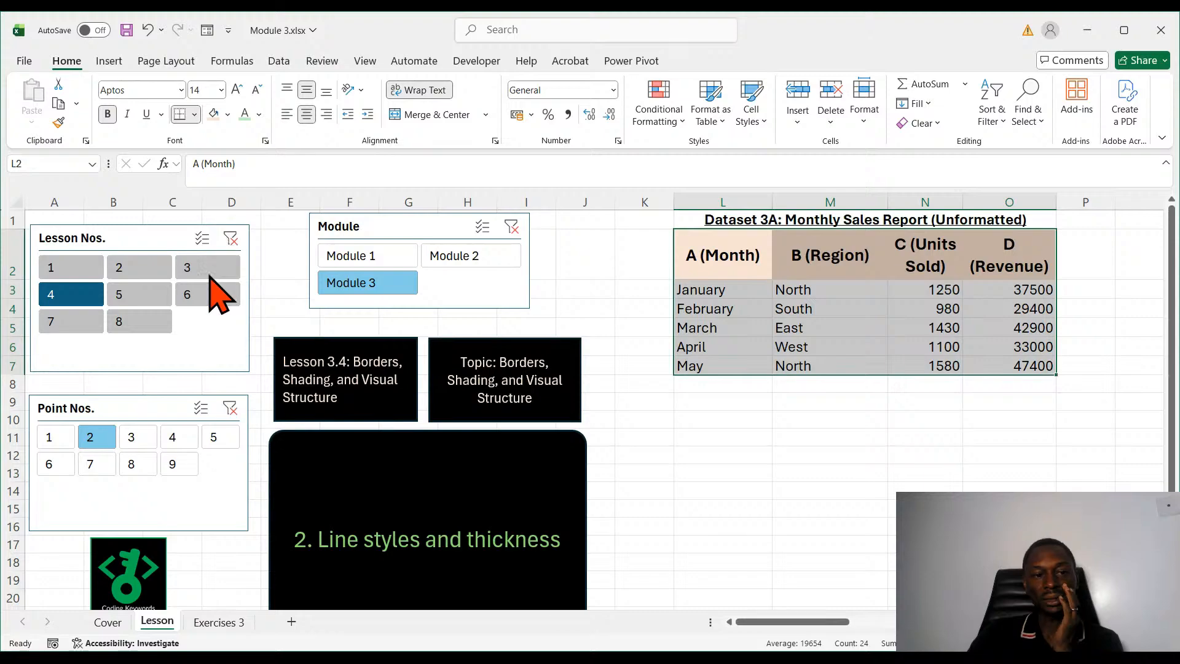
left_click(979, 500)
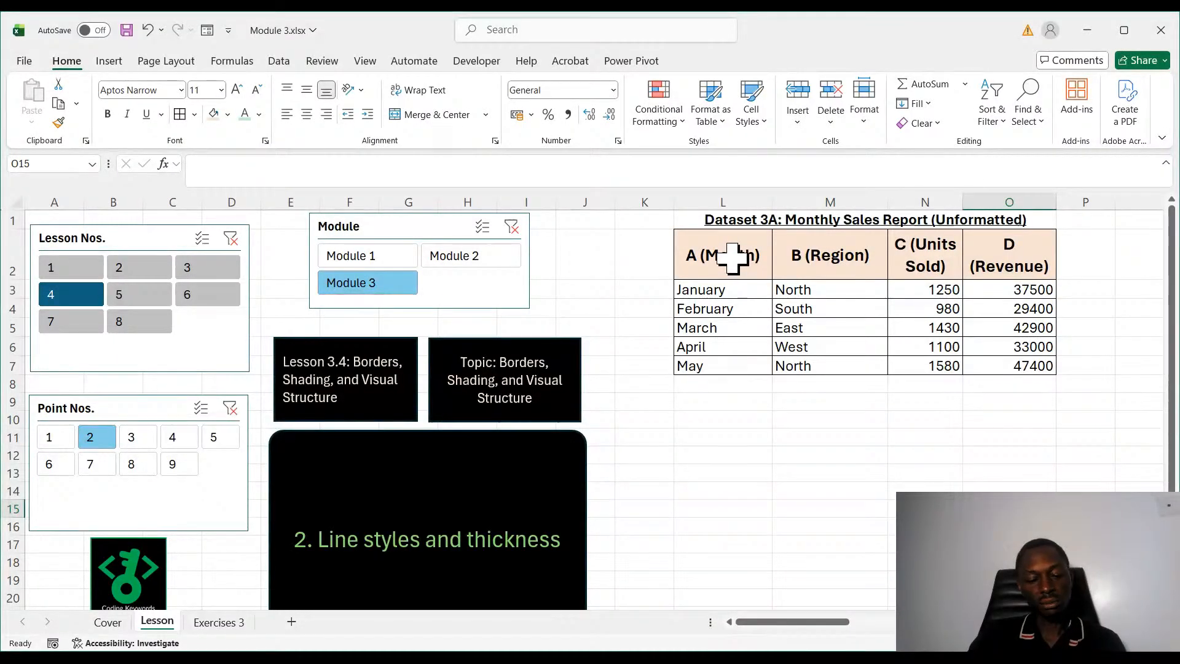
key("ctrl+z")
left_click(924, 563)
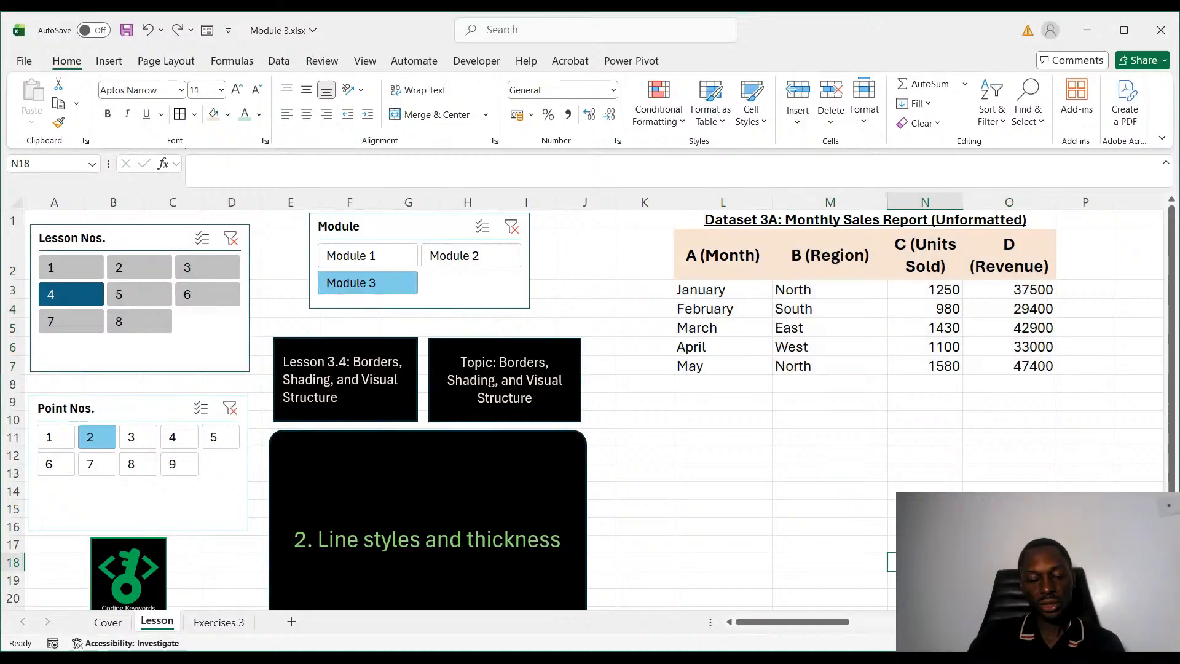
key("ctrl+y")
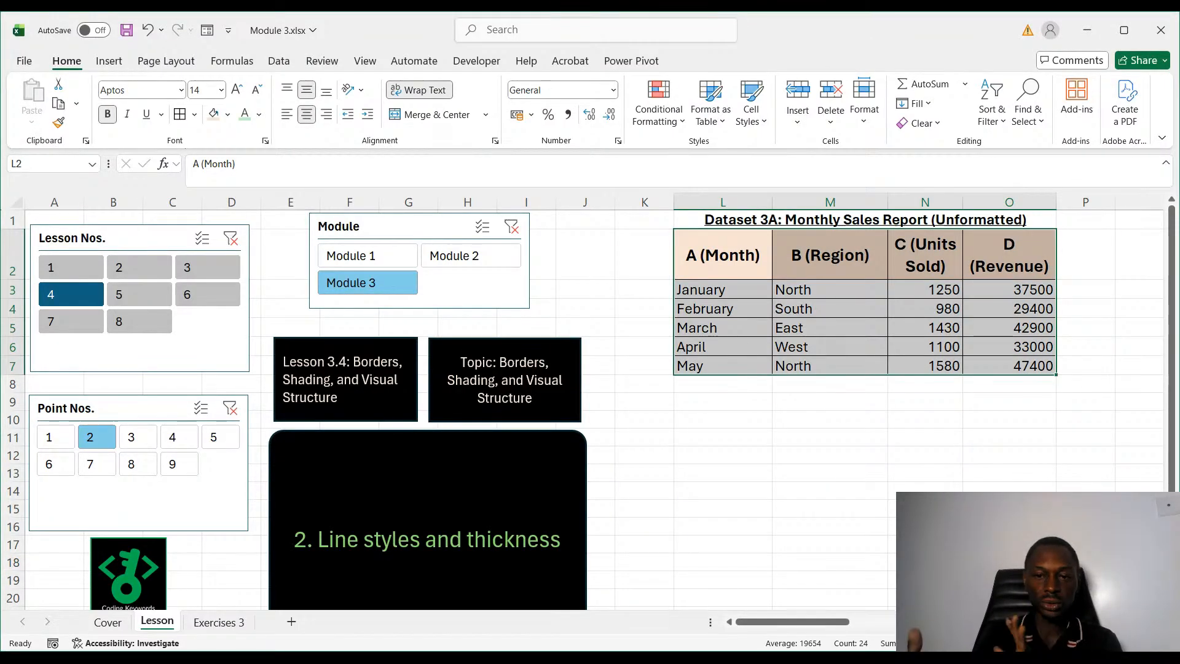
left_click(831, 420)
Add a thicker outside border around the dataset table L2:O7 and examine the outline and inside lines close up.
left_click_drag(727, 244, 1001, 363)
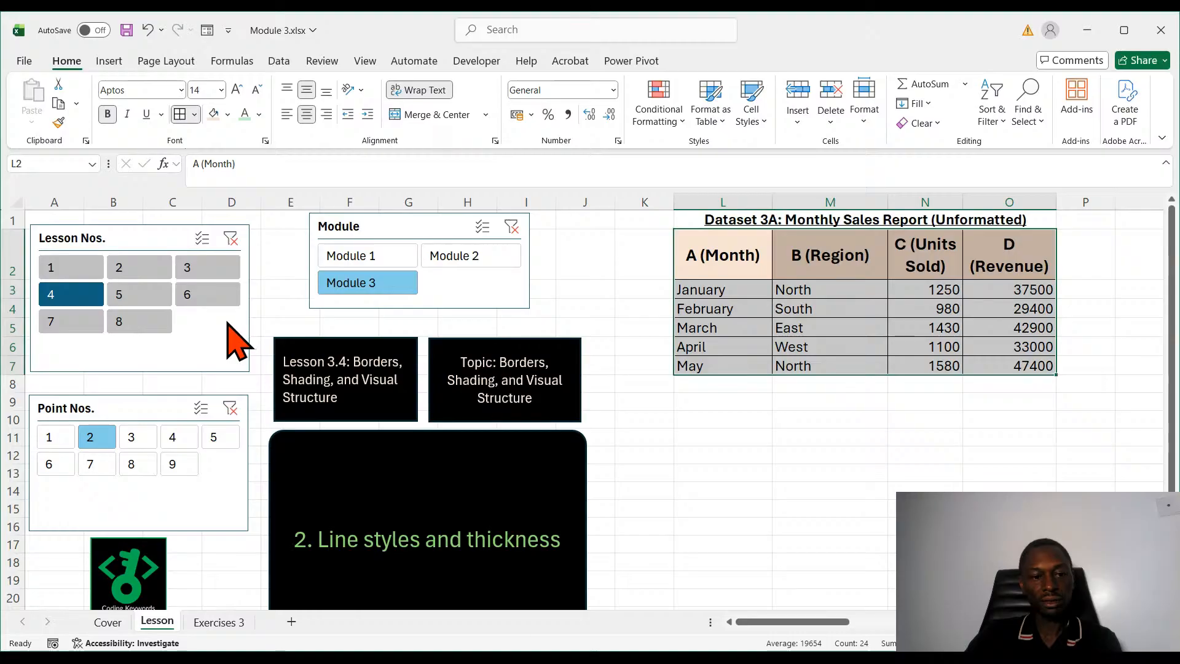
left_click(859, 455)
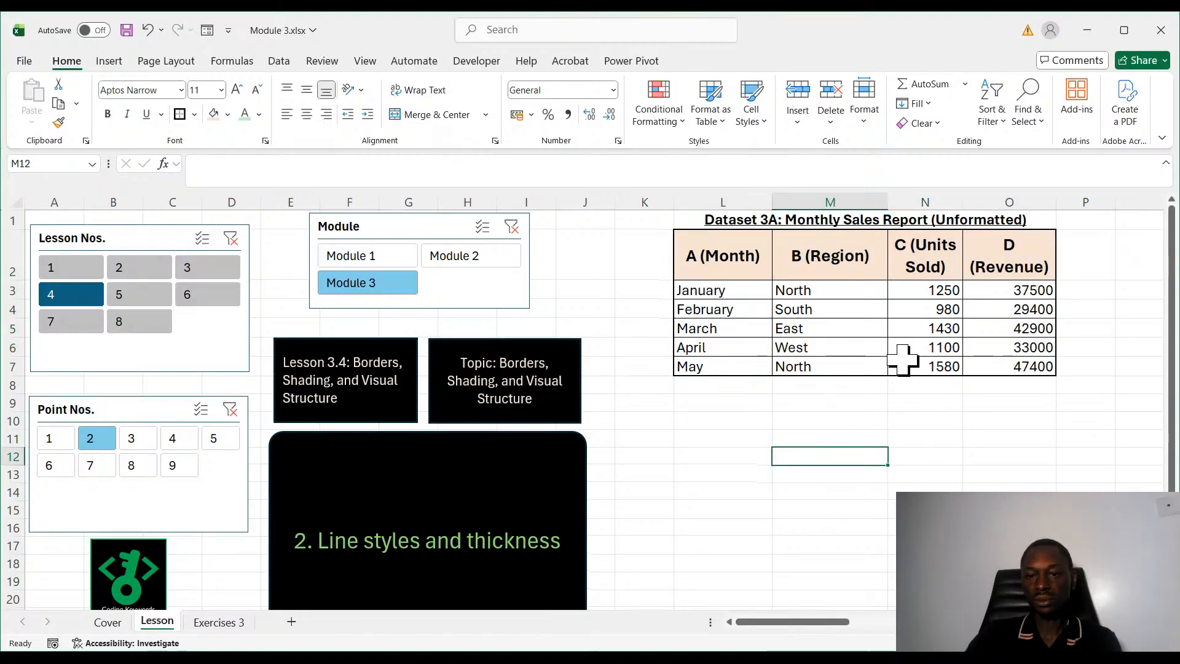
scroll(832, 603, "up", 3, "ctrl")
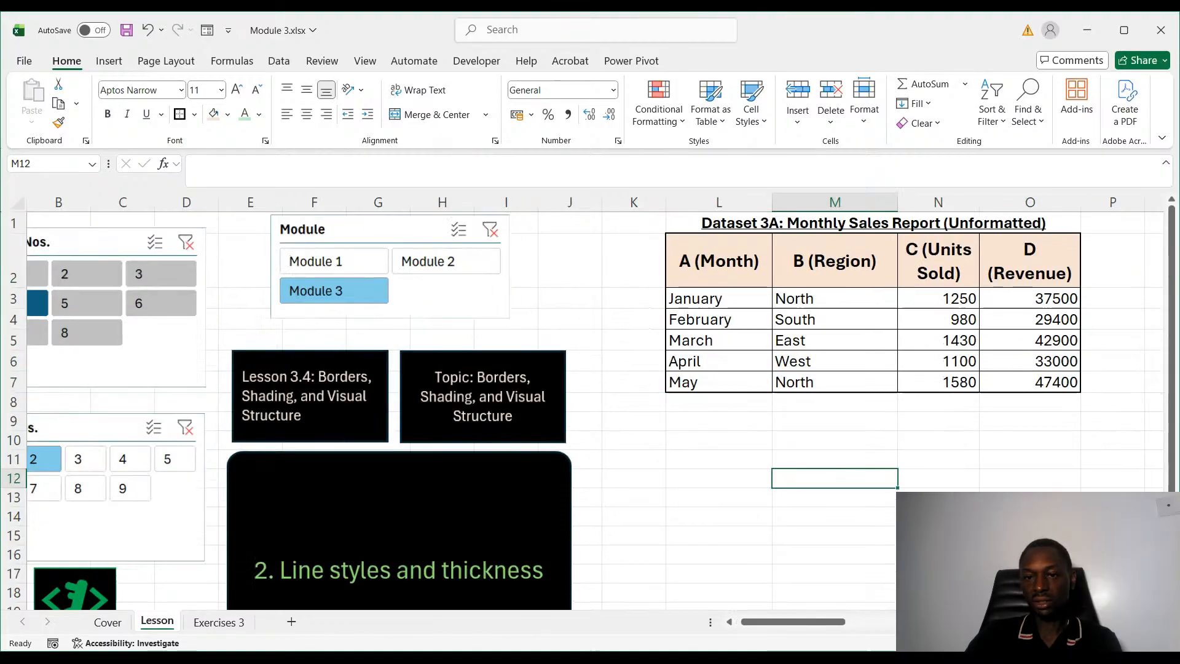
mouse_move(768, 619)
left_mouse_down()
mouse_move(802, 621)
mouse_move(790, 620)
left_mouse_up()
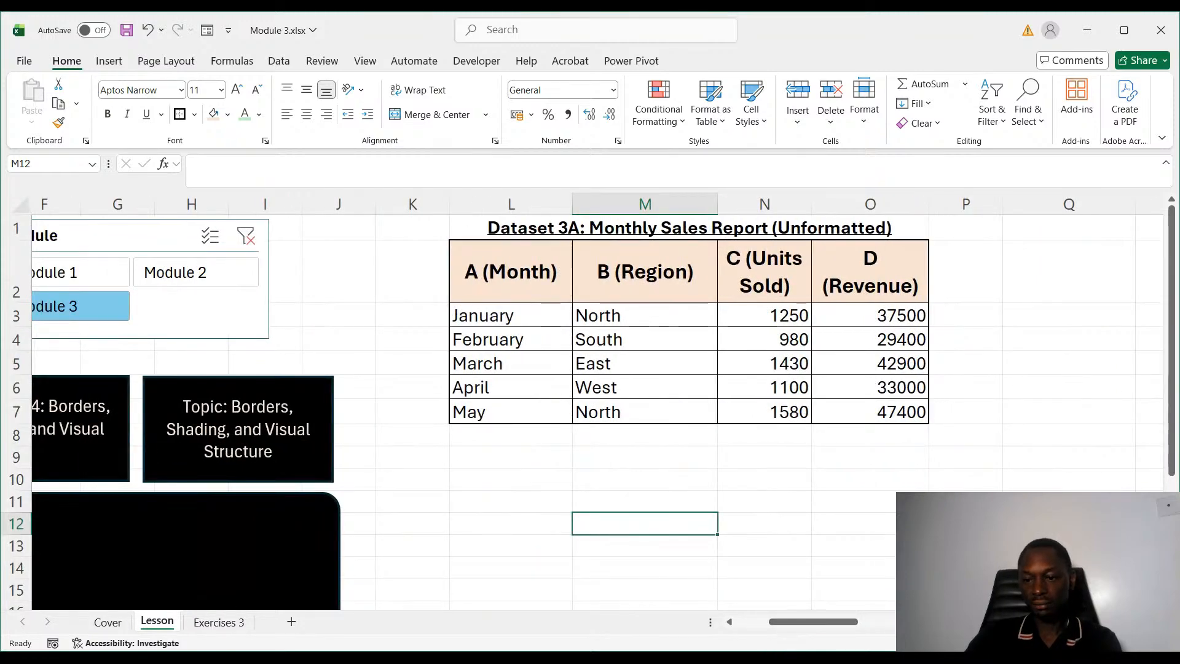
scroll(590, 399, "up", 2, "ctrl")
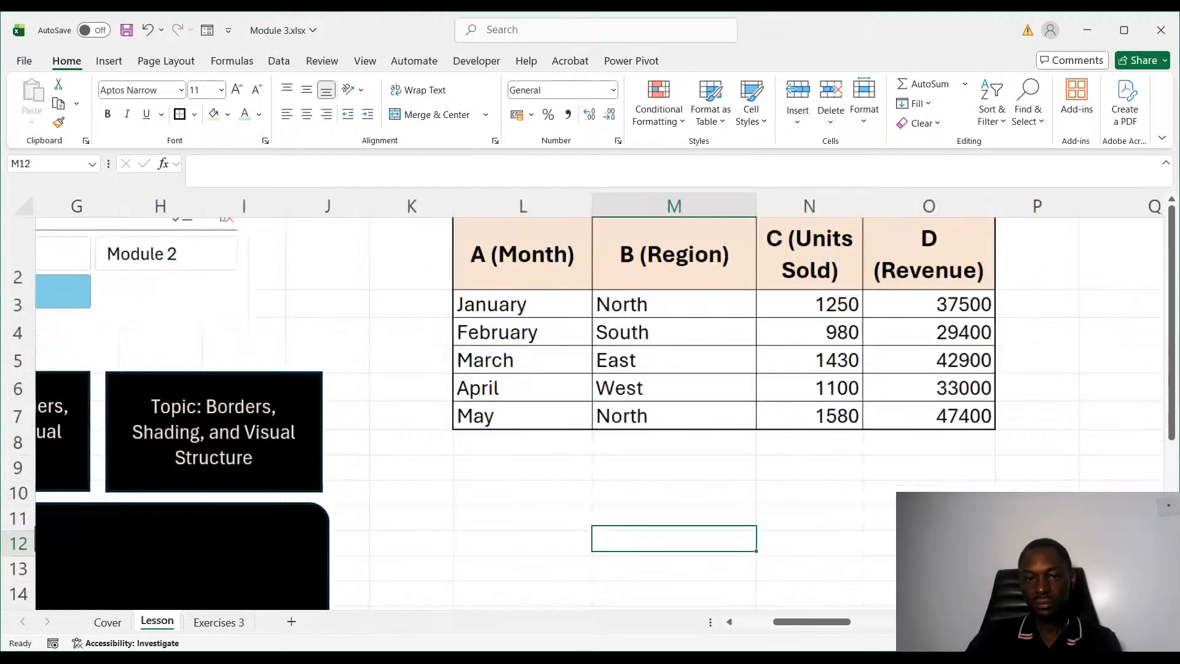
scroll(1100, 453, "up", 1)
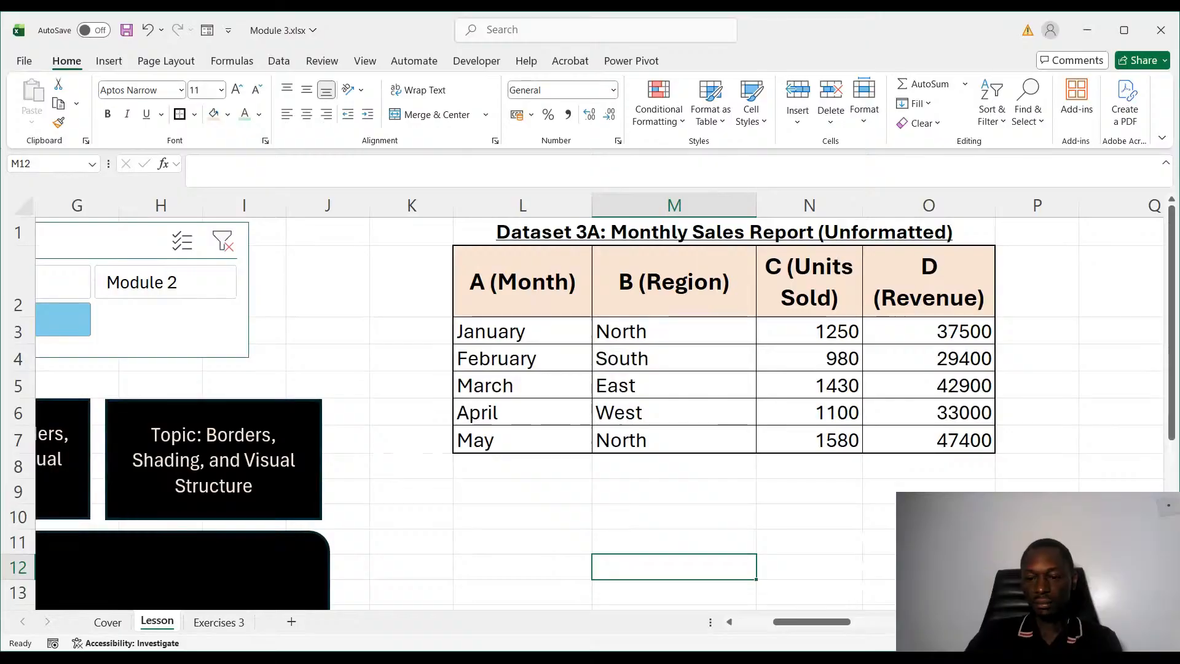
scroll(590, 399, "down", 3, "ctrl")
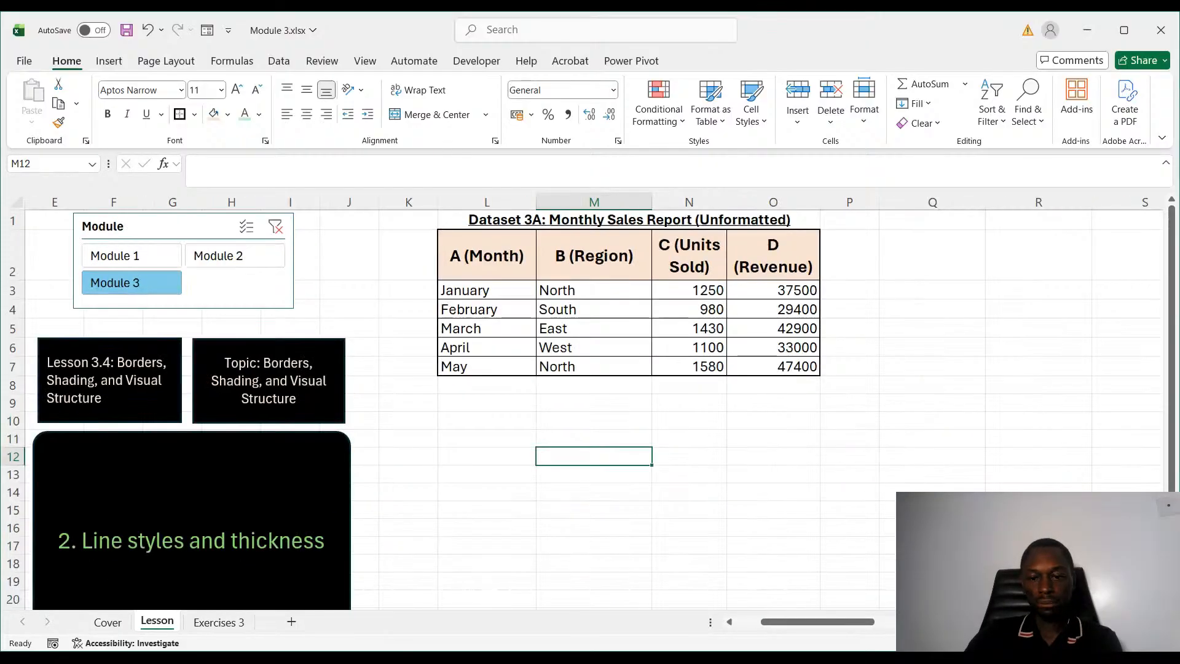
left_click_drag(786, 621, 724, 621)
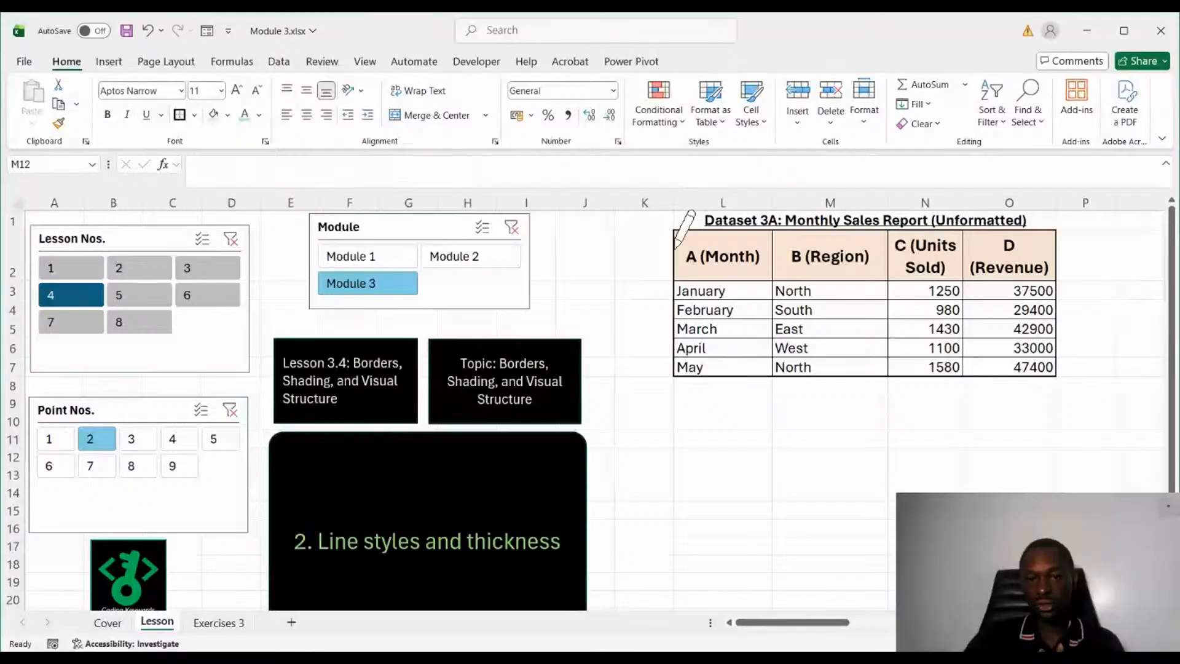
Try drawing a border line by hand on the outer edge of the February row, and undo the drawn border.
left_click(675, 310)
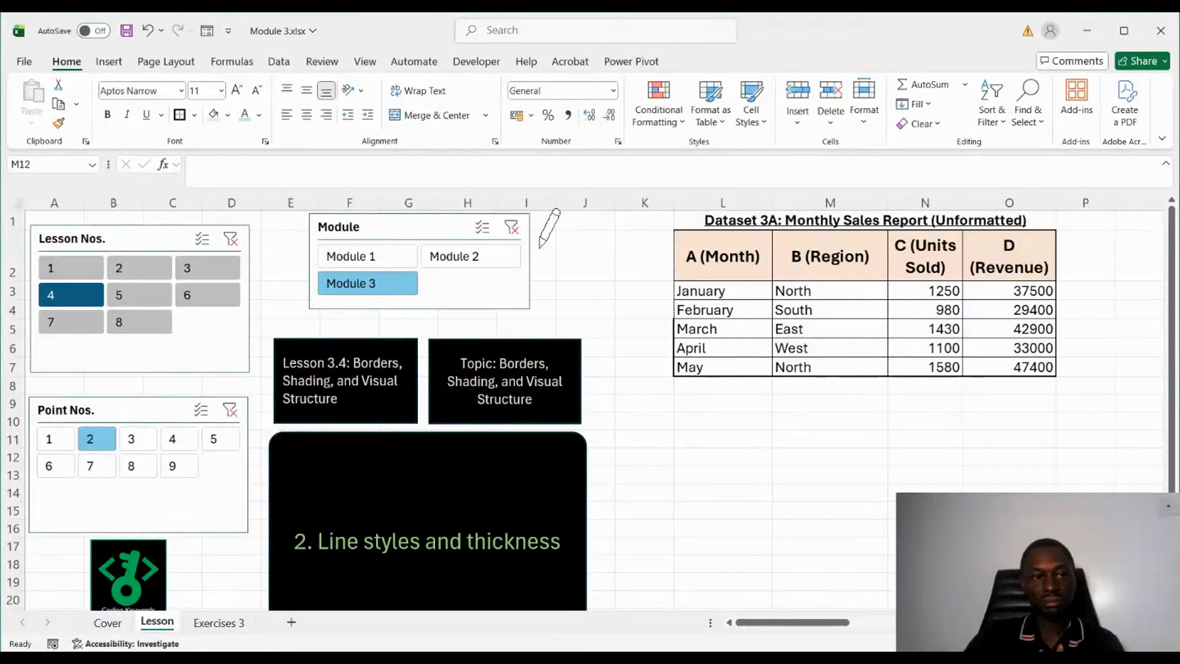
left_click(196, 116)
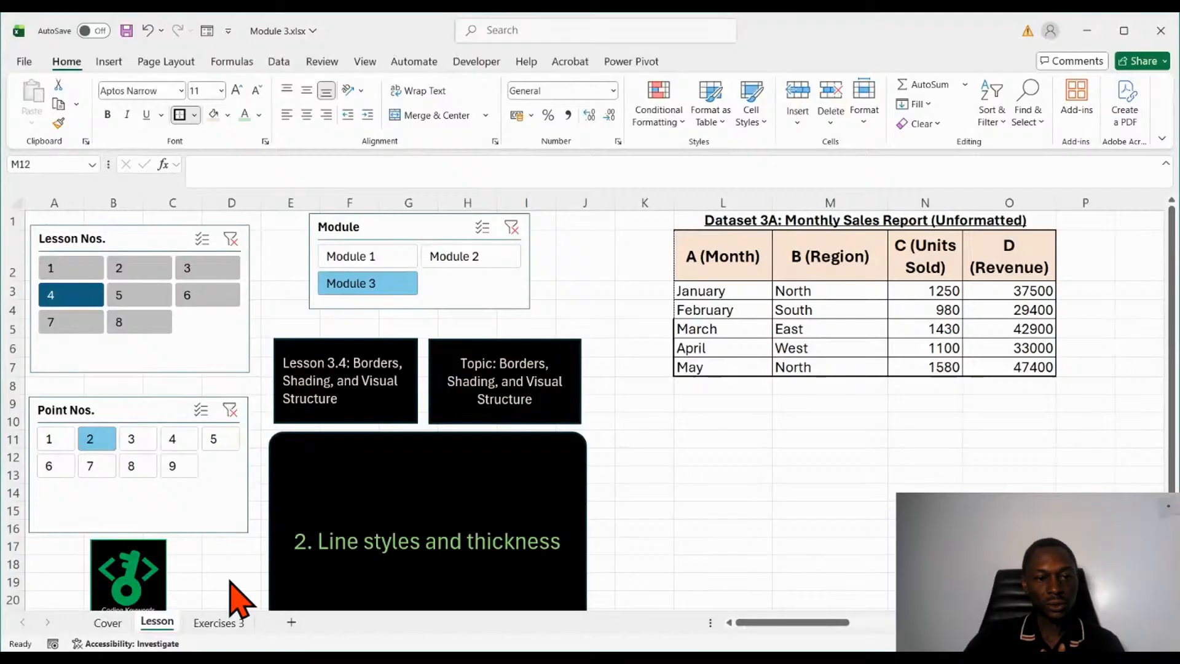
key("Escape")
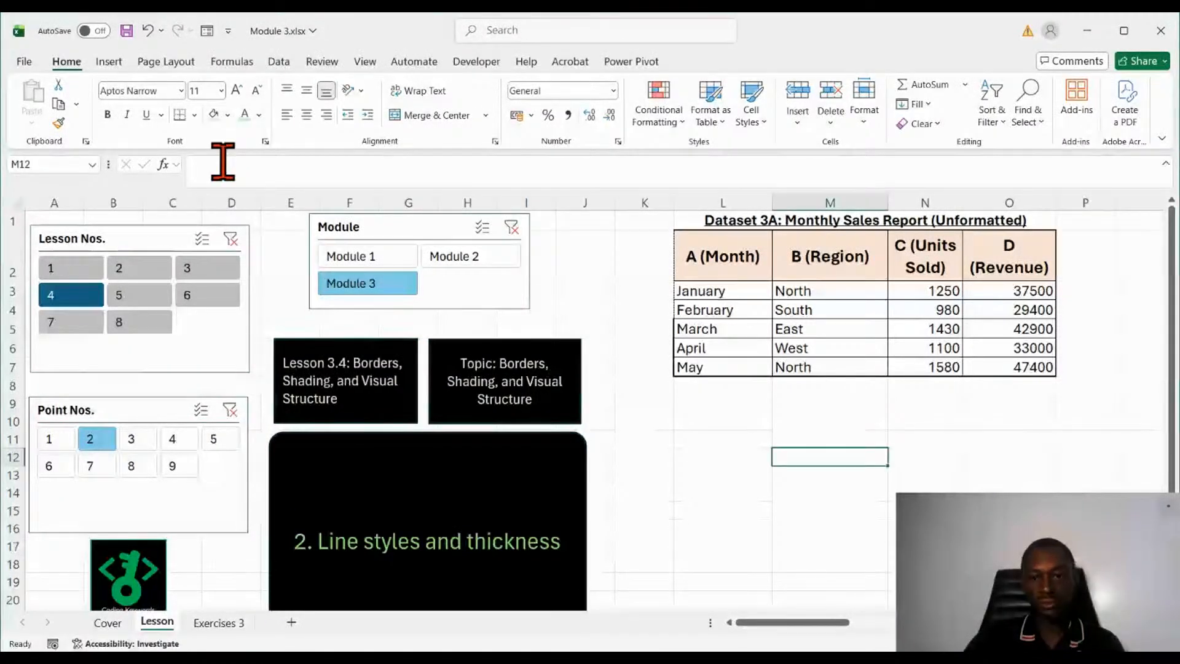
left_click(843, 545)
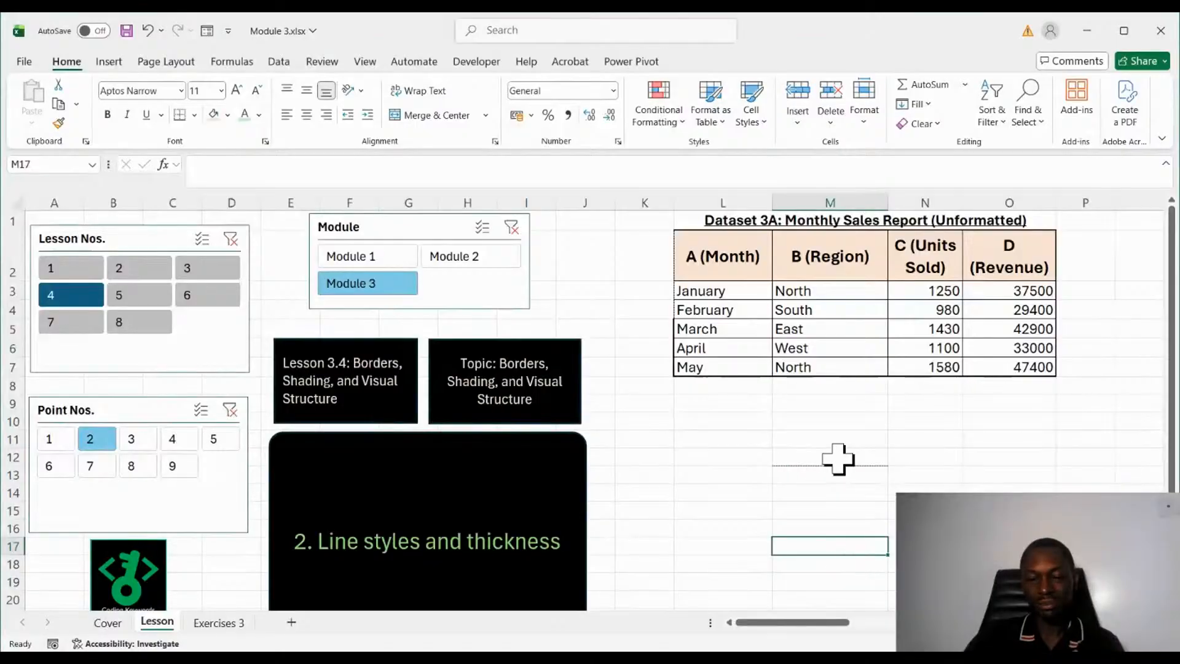
key("ctrl+z")
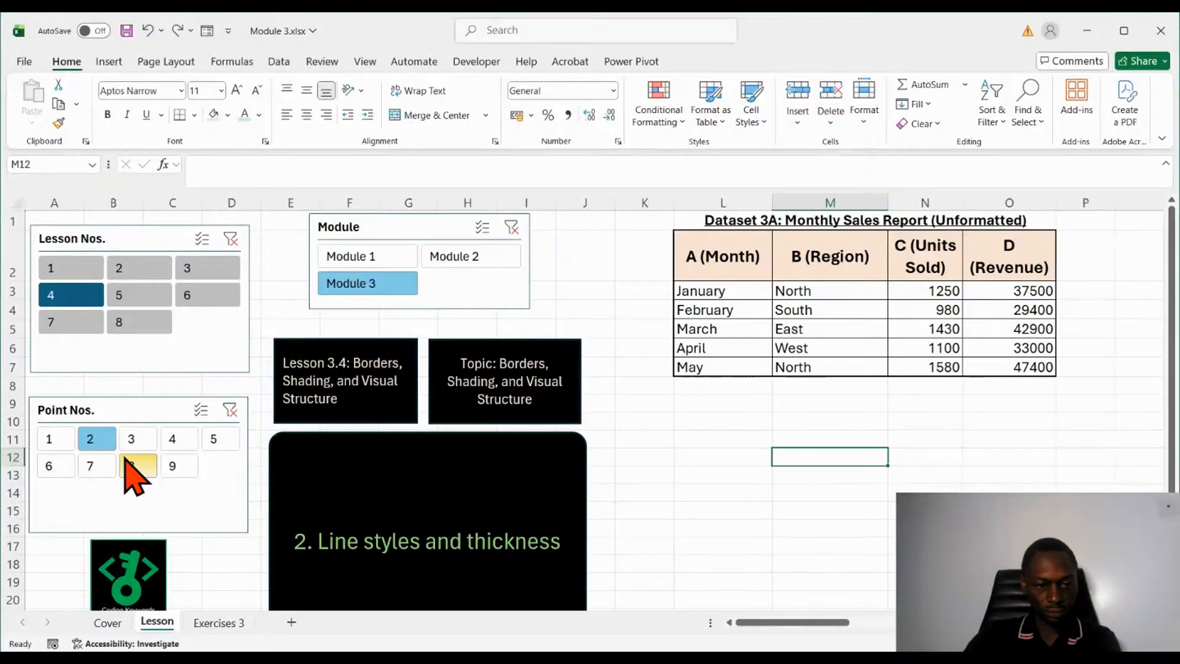
Show point 3 on fill color and fill the data cells L3:O7 with green.
left_click(139, 439)
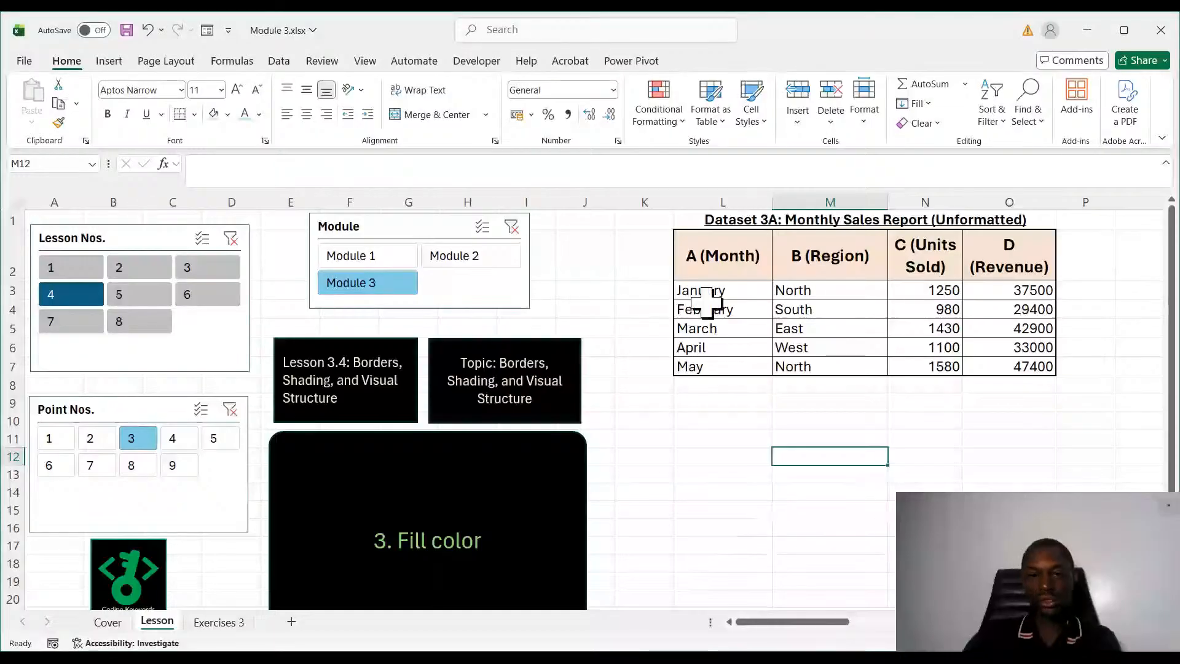
left_click_drag(706, 290, 1010, 358)
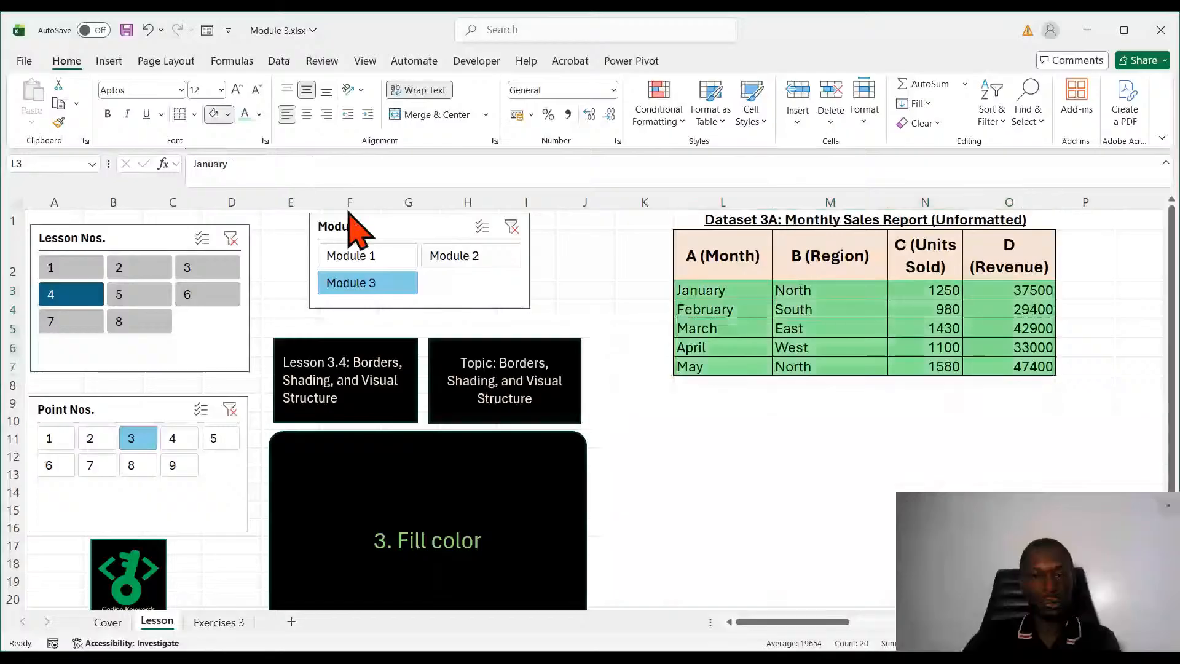
left_click(891, 561)
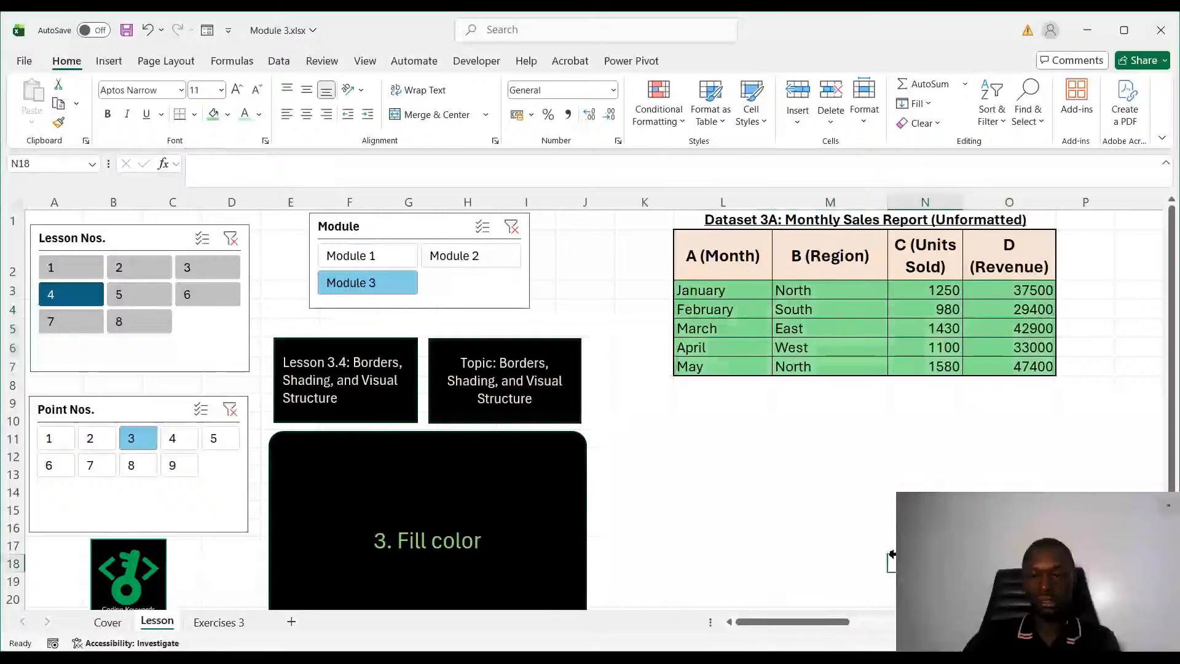
Show point 4 on alternating row shading and point 5 on gridlines vs borders.
left_click(187, 442)
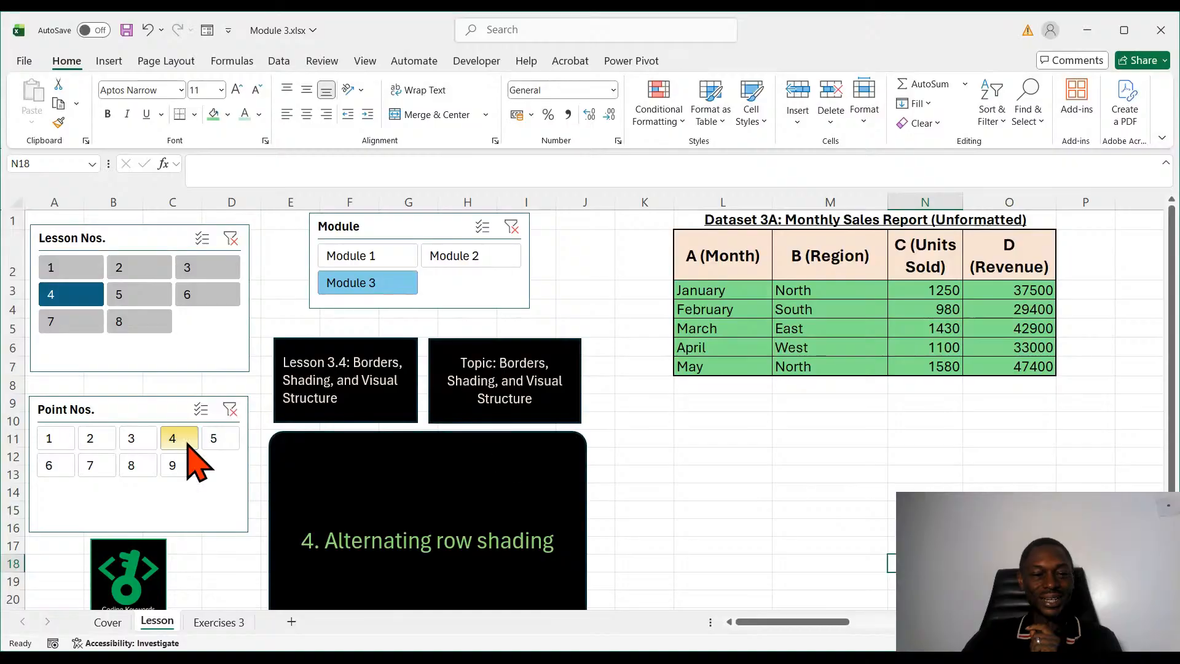
left_click(215, 440)
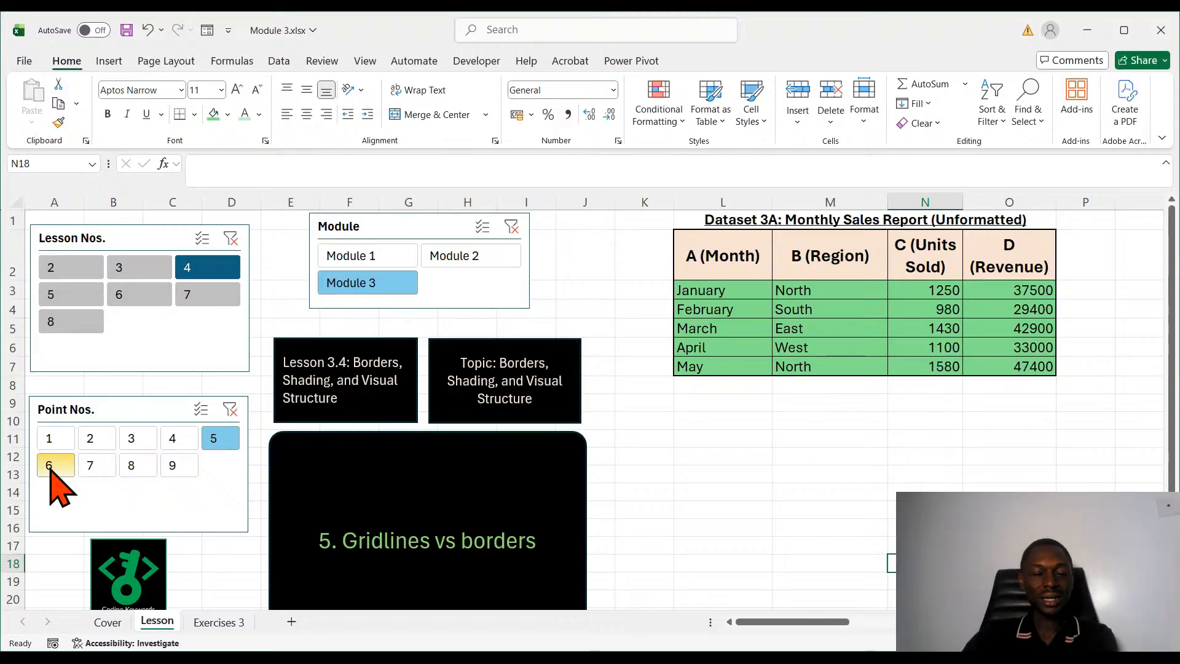
Turn on the worksheet gridlines to compare them with the table borders.
left_click_drag(713, 470, 928, 545)
left_click(1085, 510)
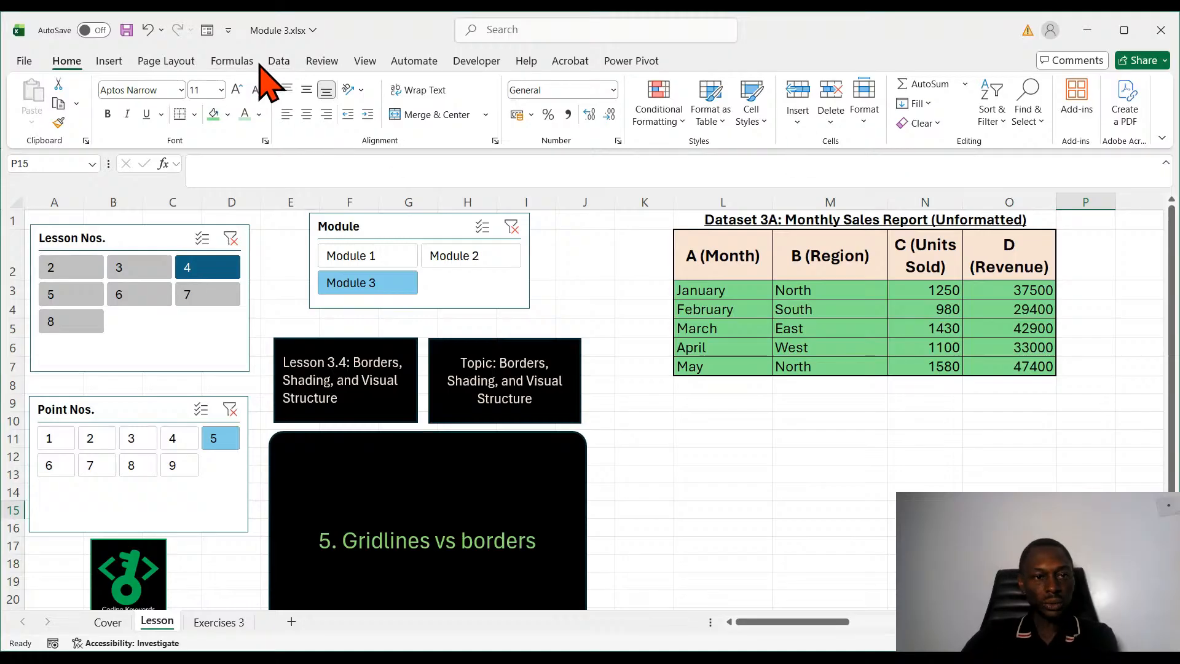
left_click(360, 64)
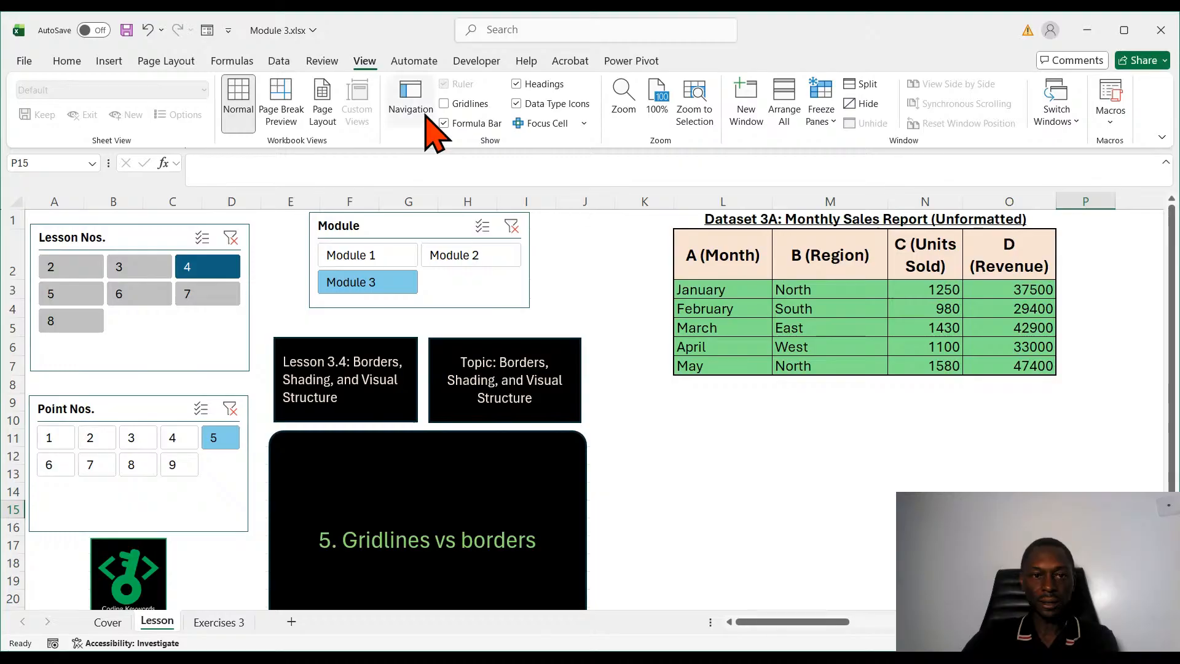
left_click(444, 103)
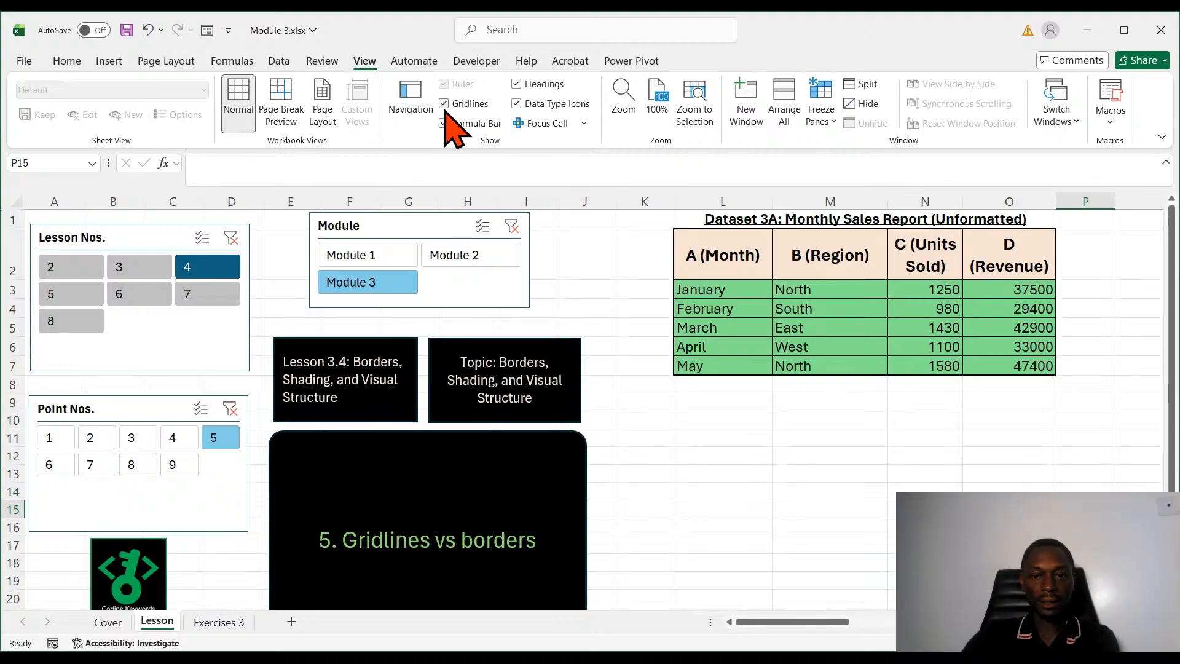
left_click(858, 527)
Review Lesson 3.4 exercise points 6 to 9 on borders, outline thickness and gridlines.
left_click(60, 468)
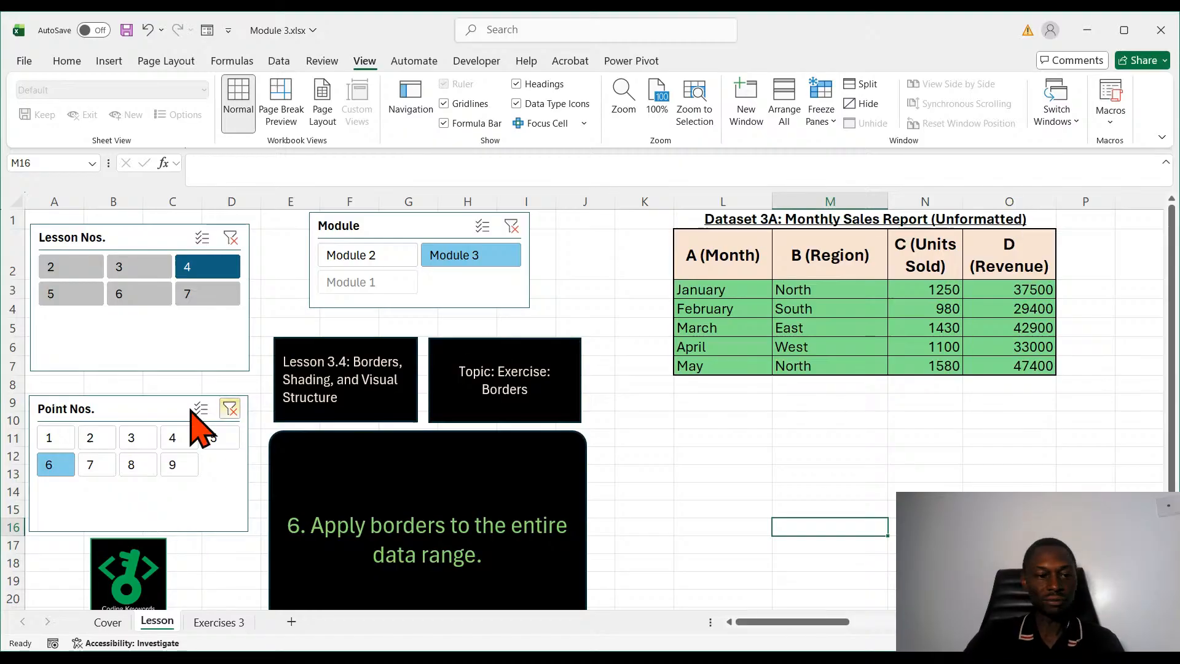
left_click(91, 465)
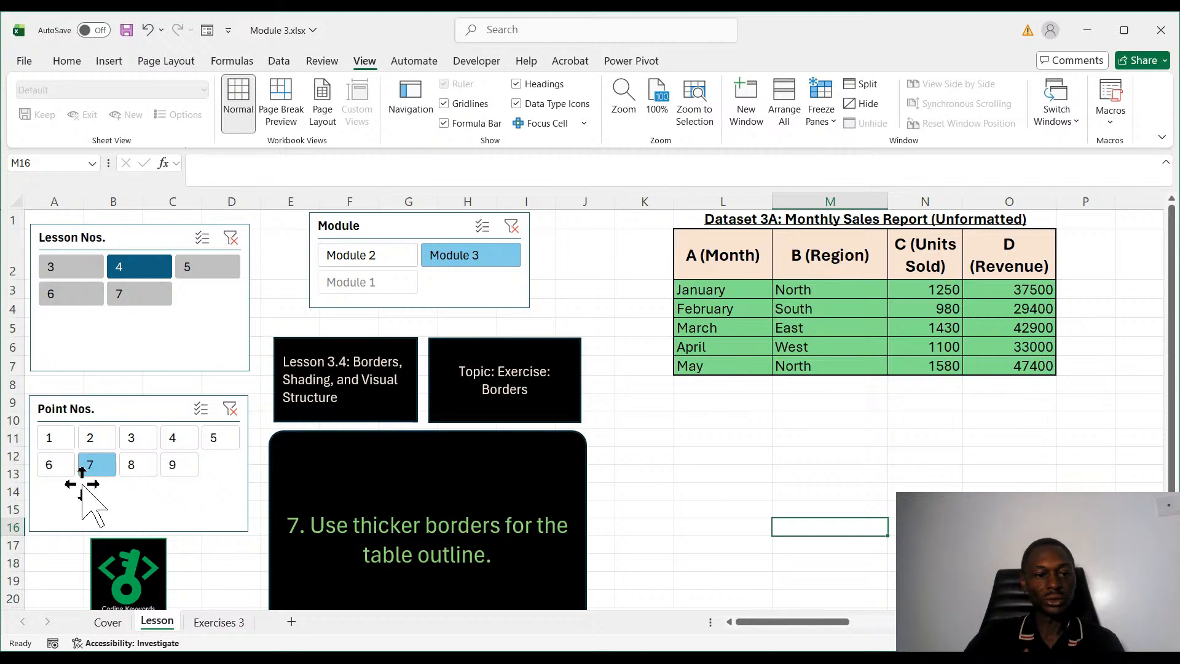
left_click(137, 467)
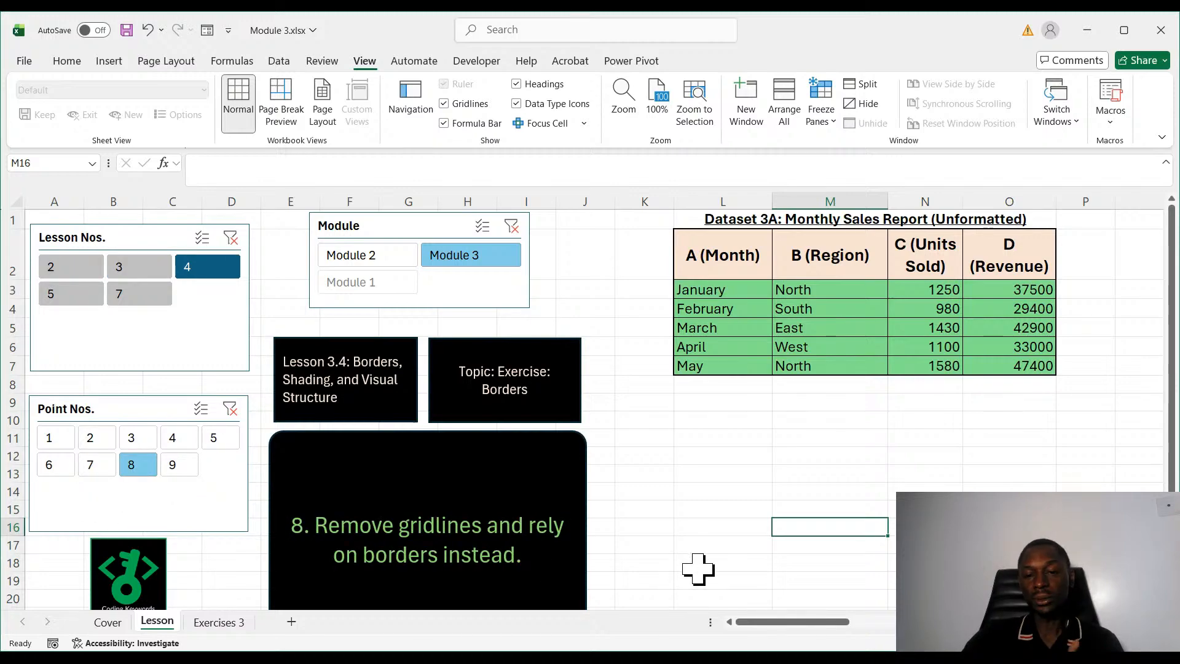
left_click(174, 467)
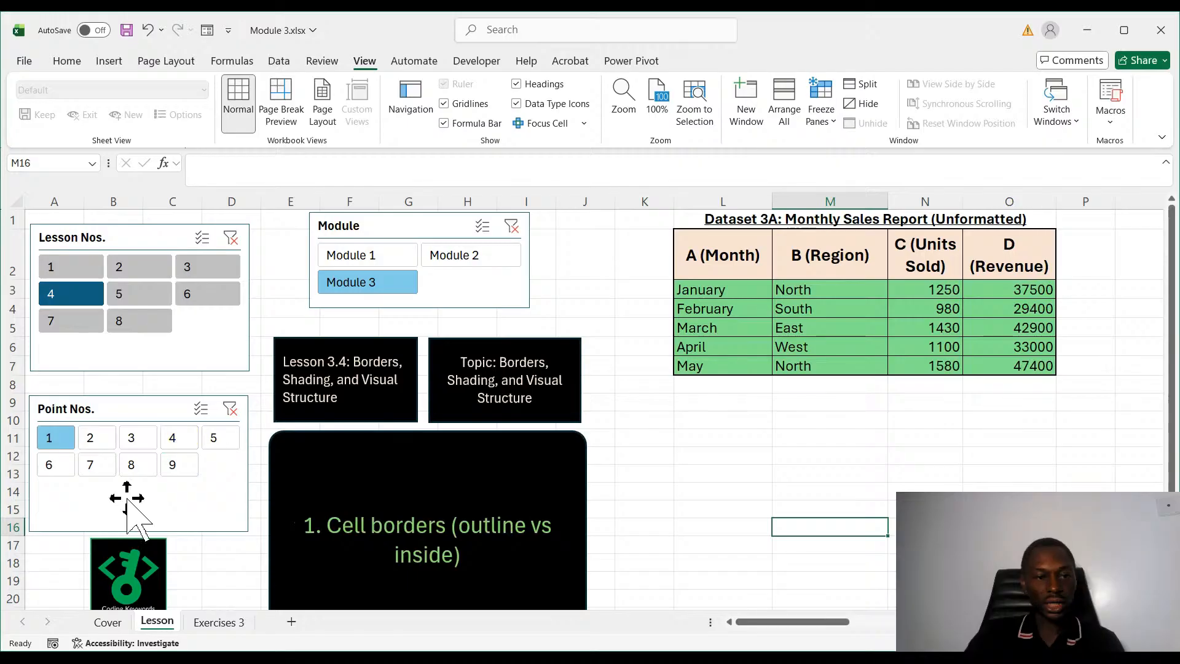
Open Lesson 3.5 on number formatting and set the fill of the data cells L3:O7 to white.
left_click(140, 295)
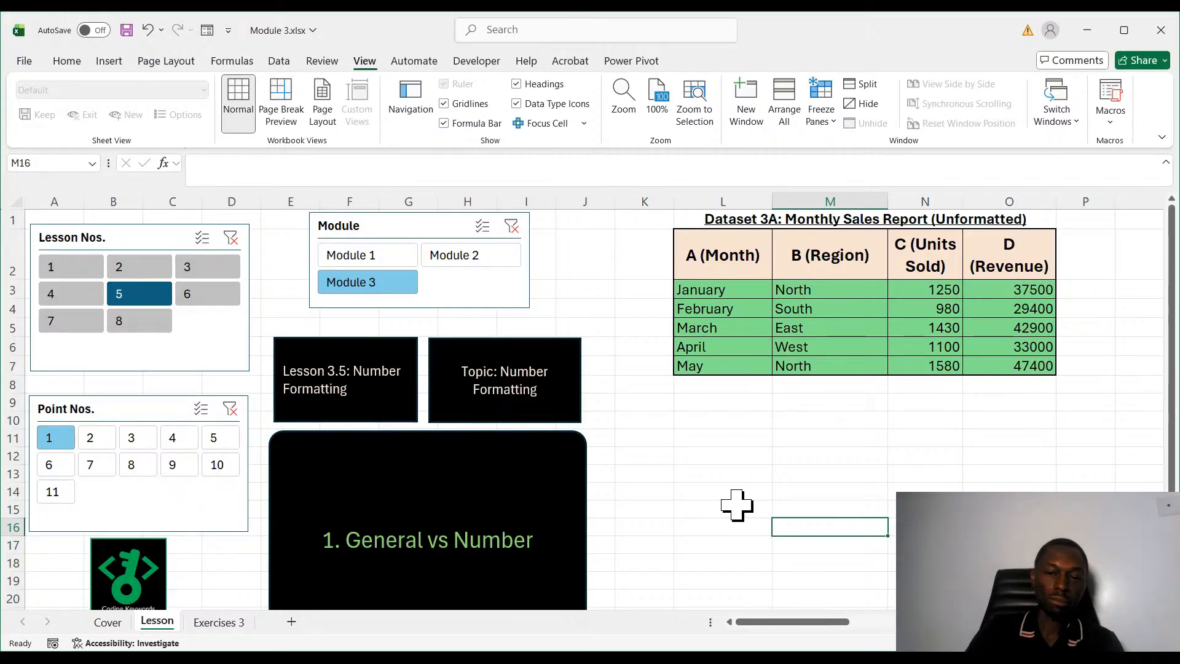
left_click_drag(711, 294, 1010, 366)
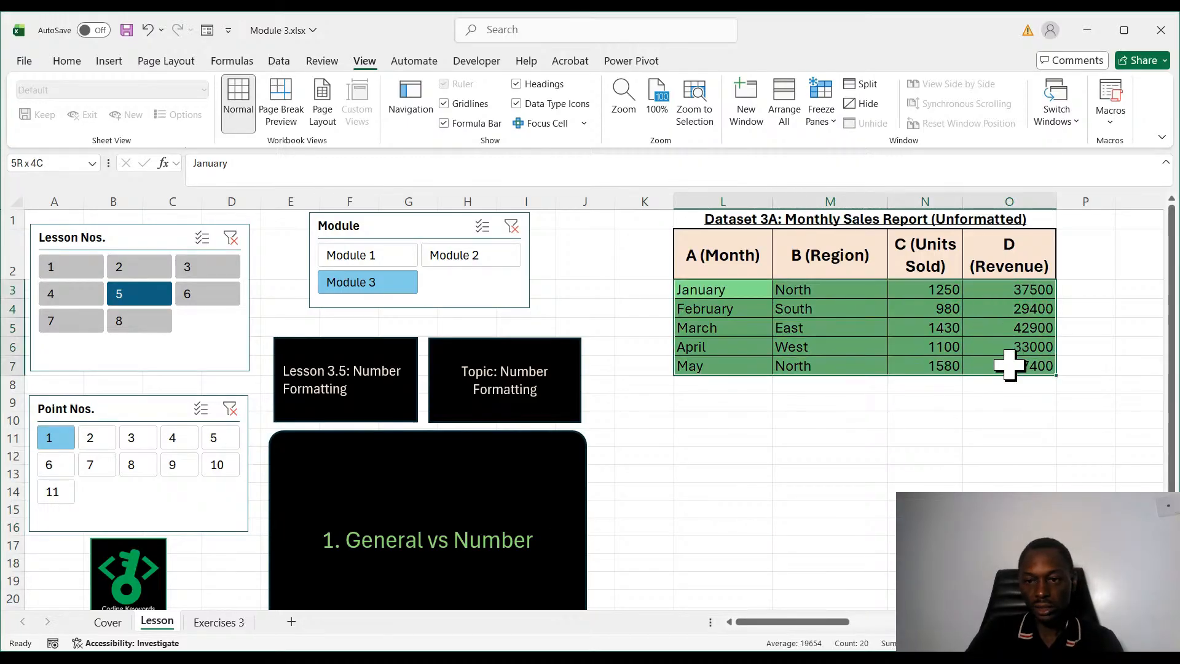
left_click(66, 61)
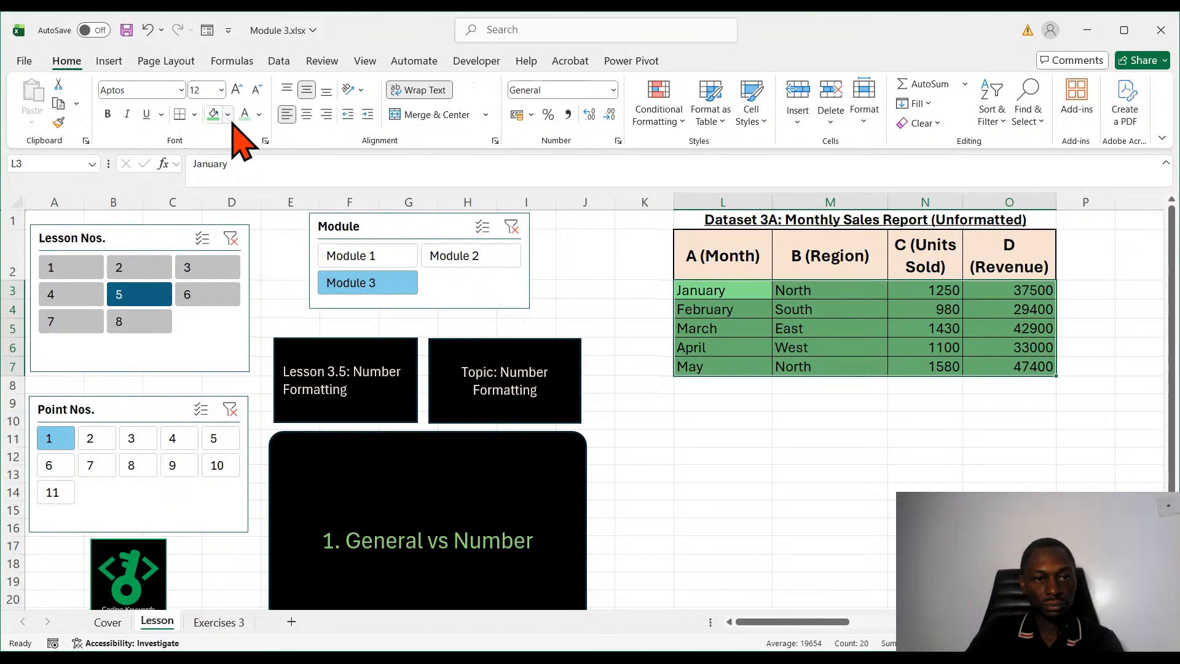
left_click(228, 117)
left_click(220, 164)
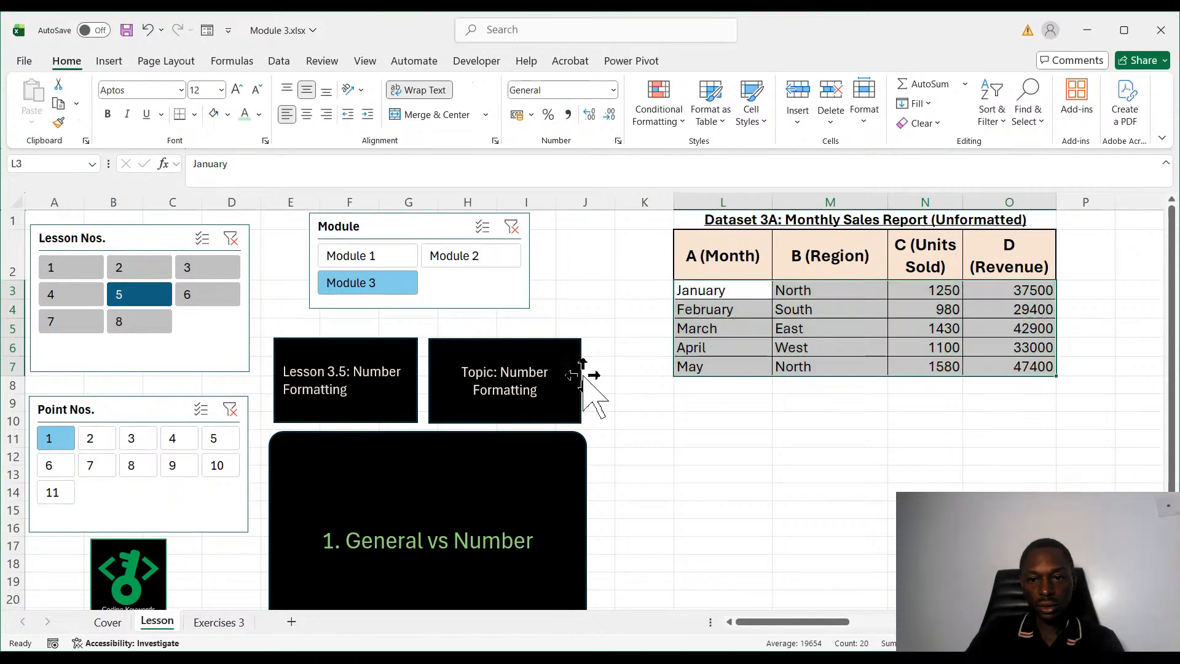
left_click(773, 458)
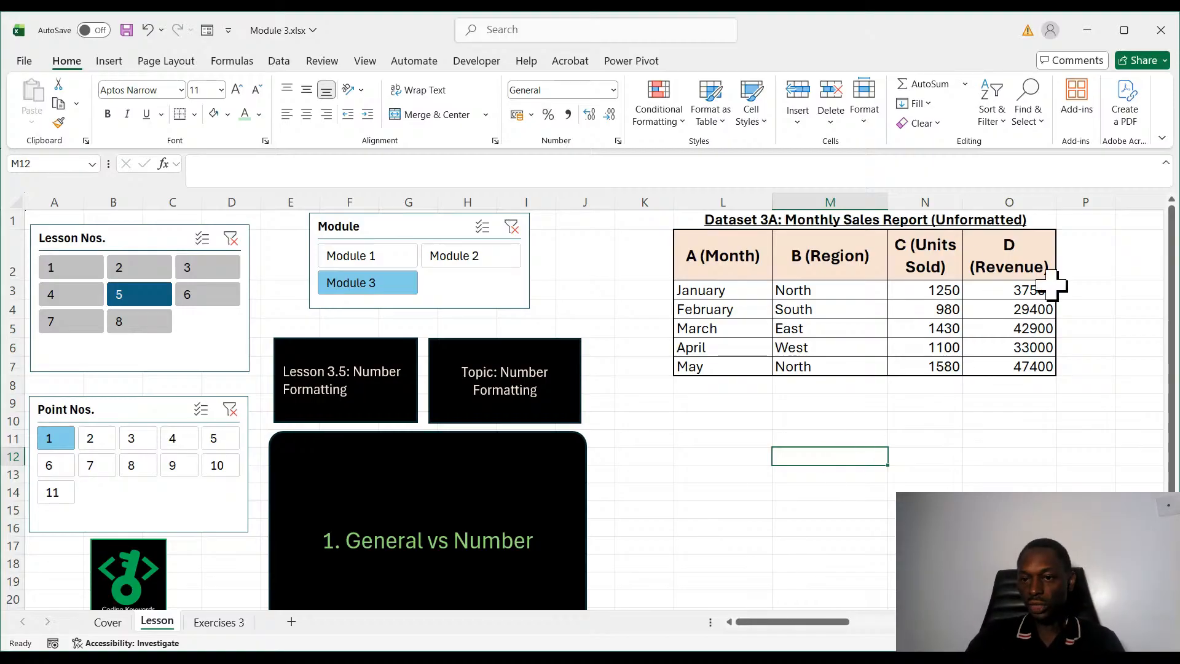
Examine the number format choices for N3:O7, and show point 2 on Currency and Accounting formats with the format choices.
left_click_drag(943, 291, 1016, 363)
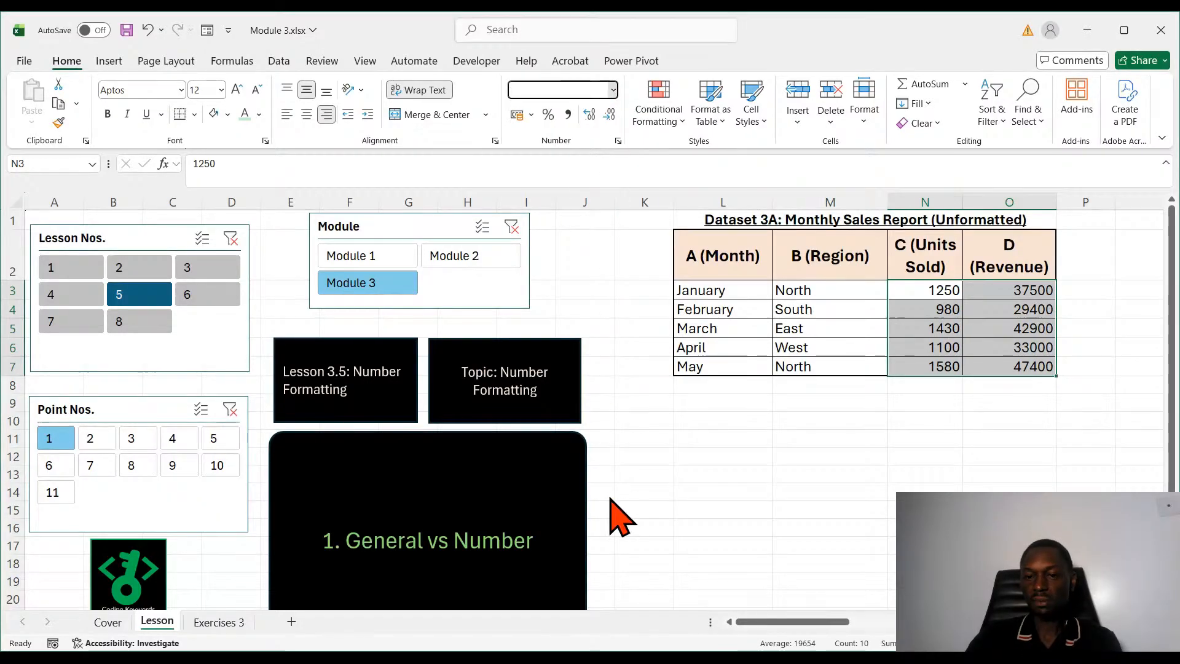
left_click(915, 437)
left_click(91, 439)
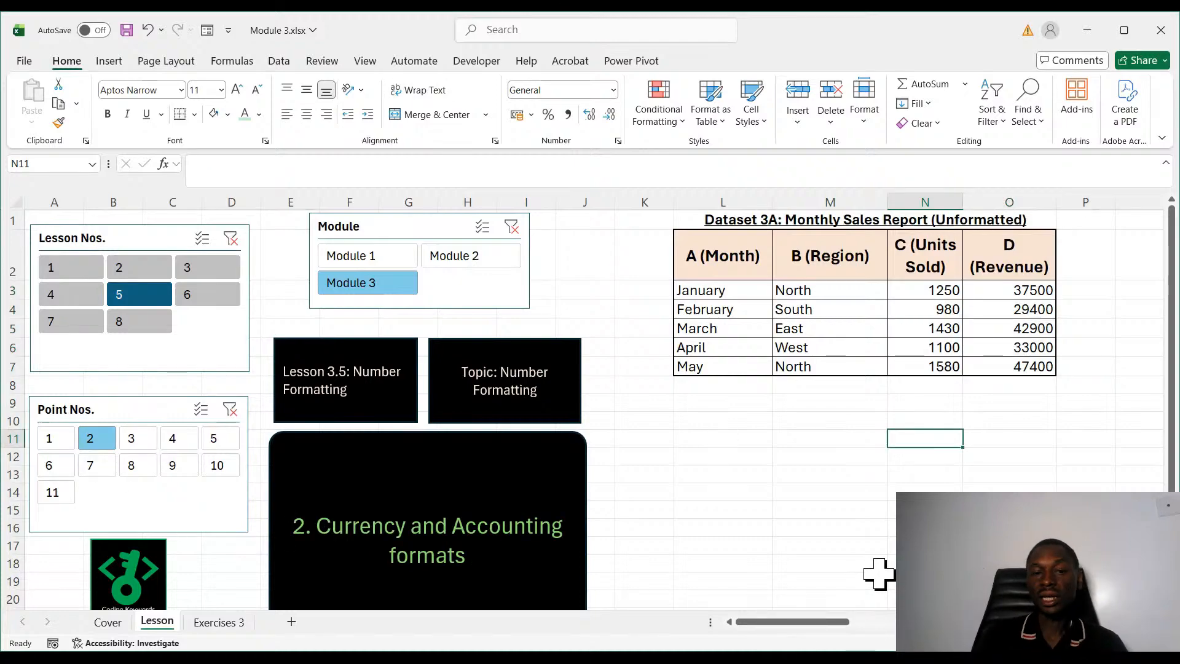
left_click(612, 90)
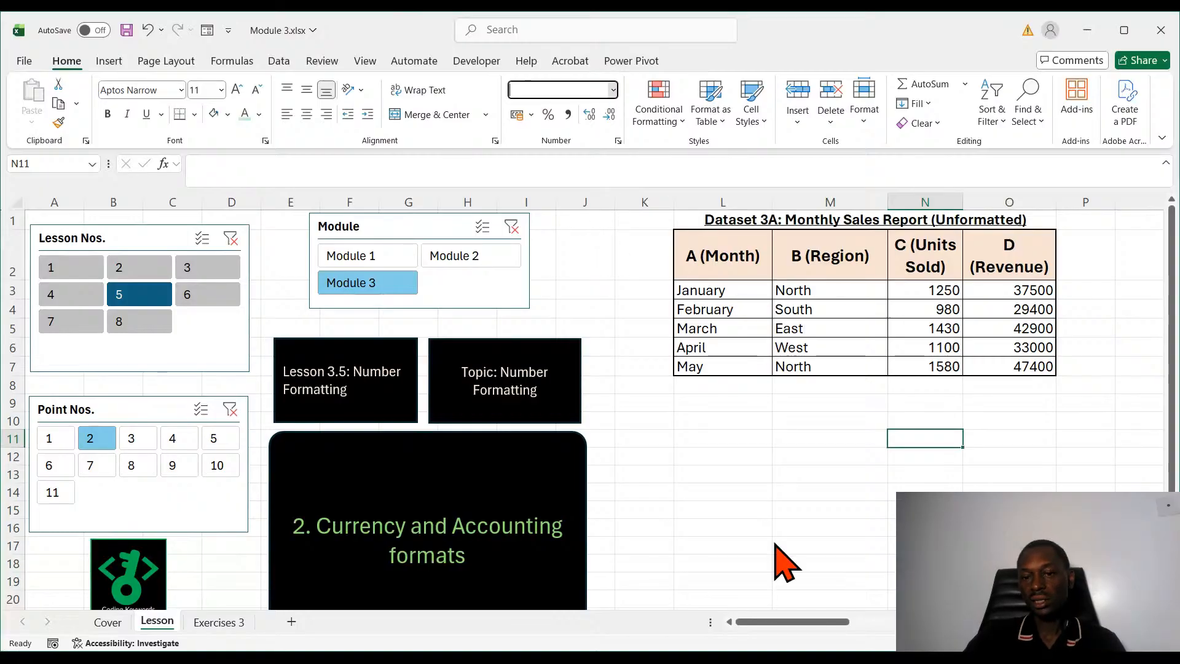
left_click(819, 495)
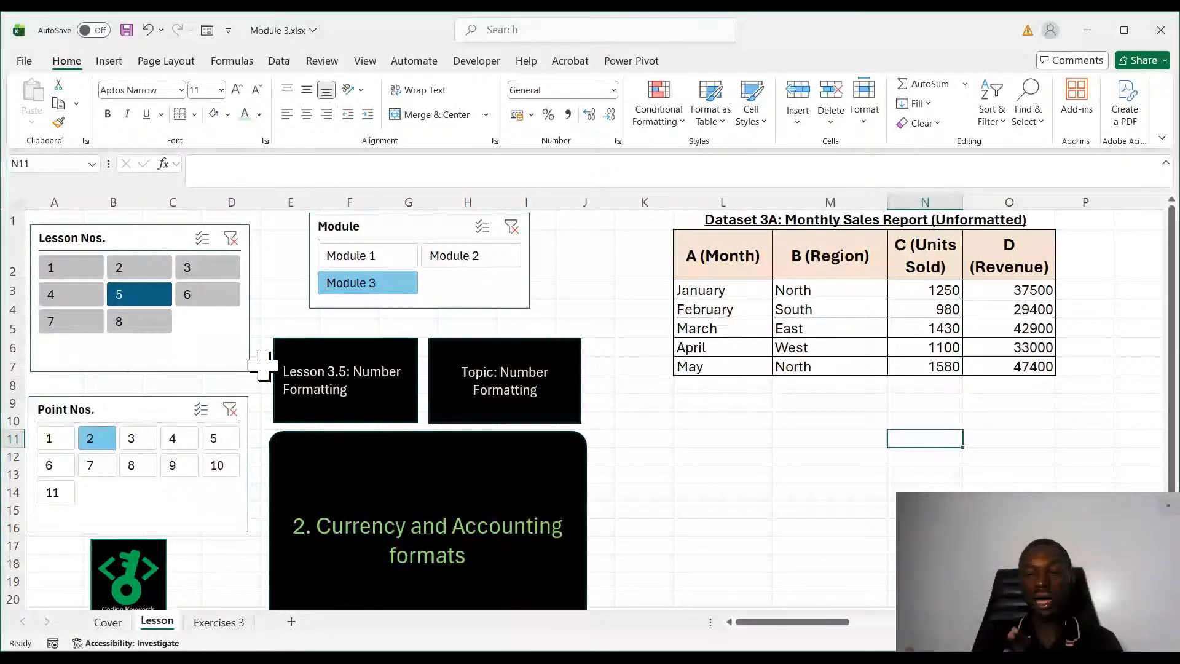
Show point 3 on Percentage with the available number formats, and point 4 on Date and Time formats.
left_click(132, 438)
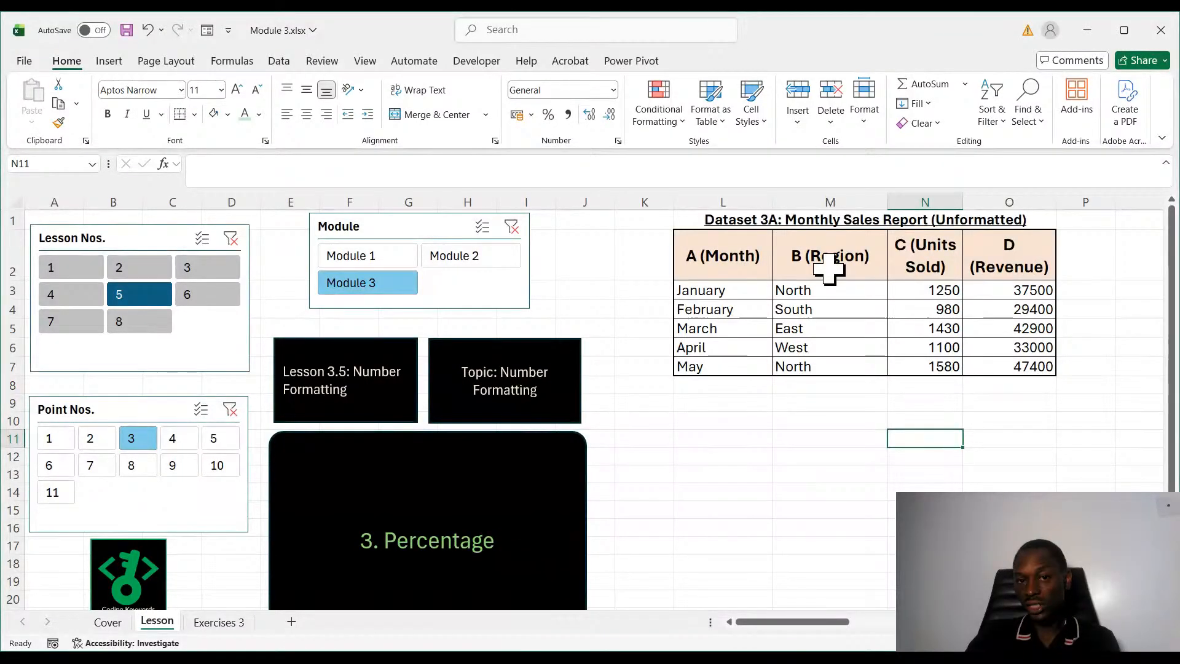
left_click(613, 90)
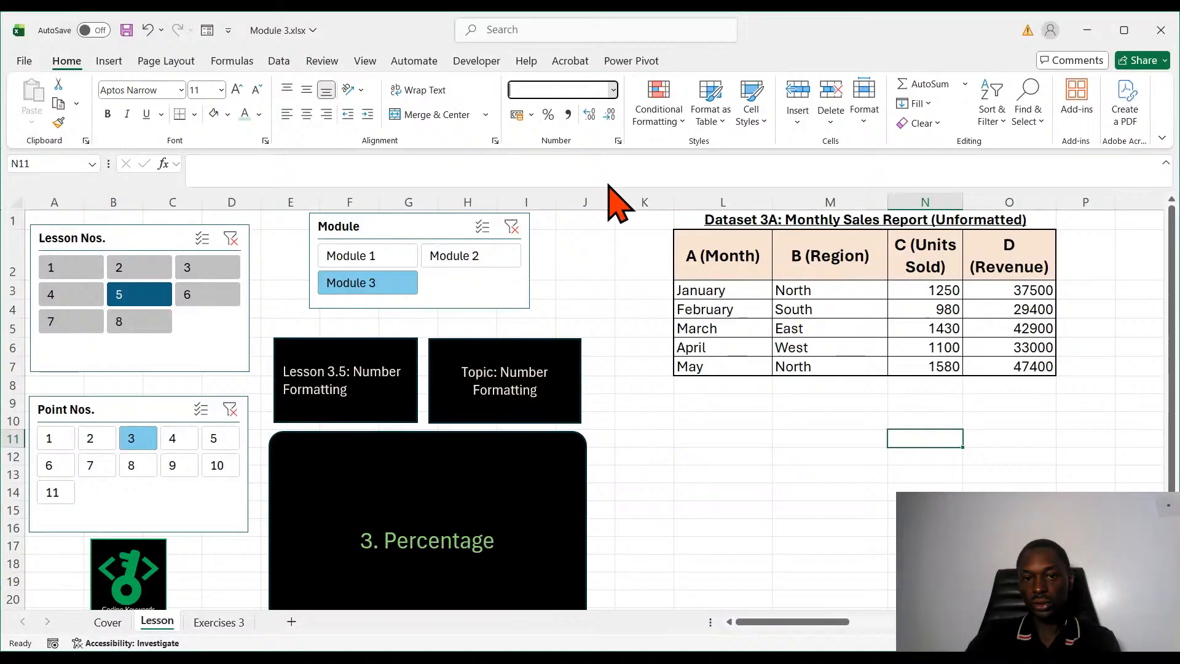
left_click(778, 510)
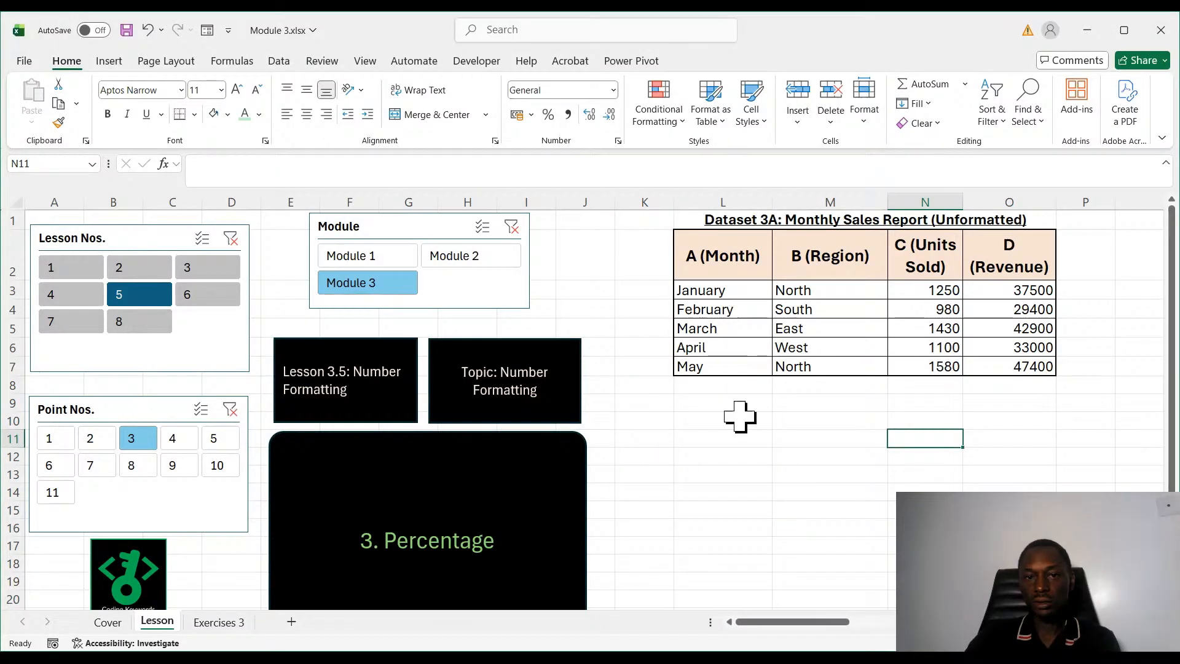
left_click(176, 439)
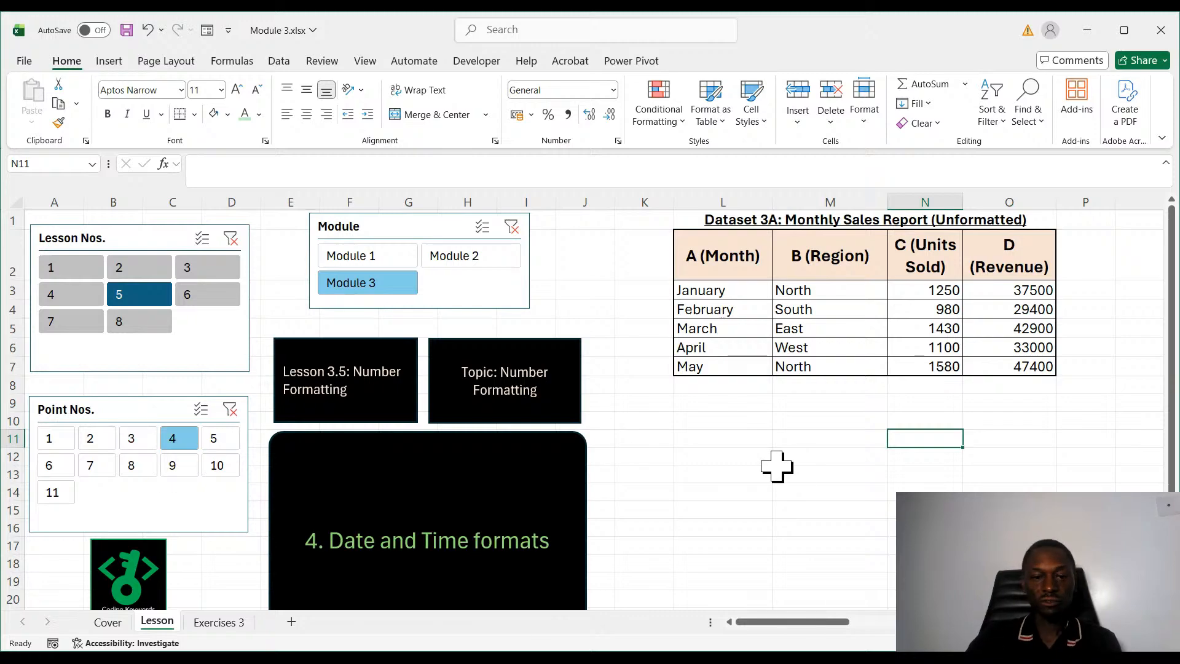
Show point 5 on decimal places and format the Revenue values O3:O7 as Number with two decimals and thousands separators.
left_click(215, 440)
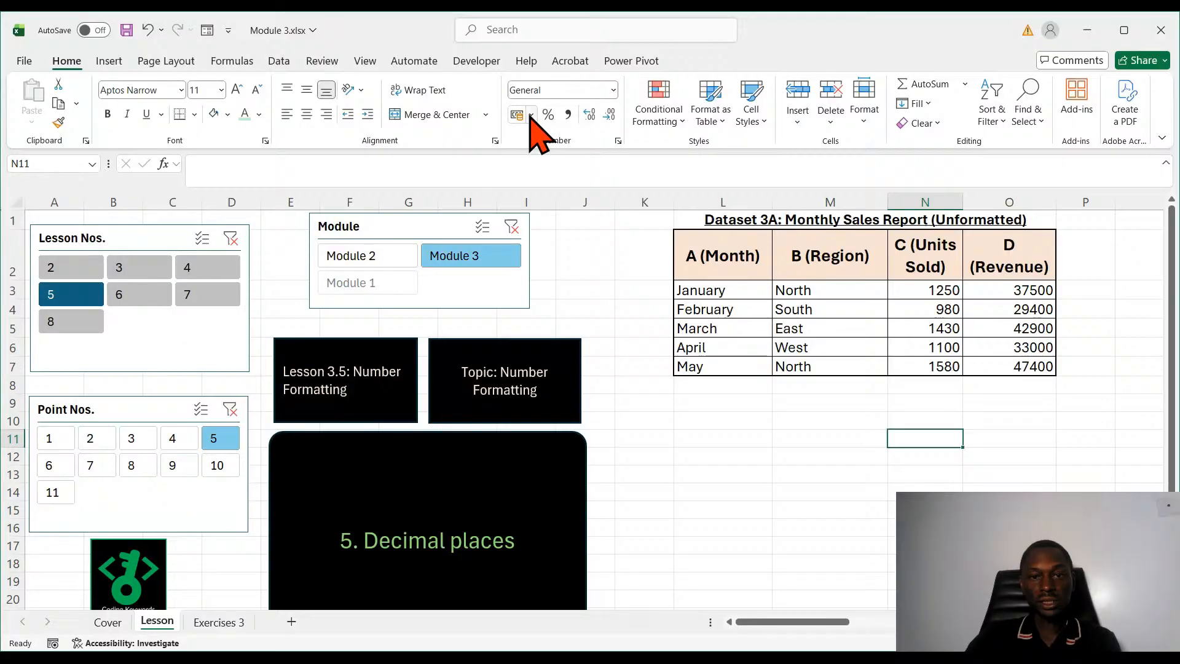
left_click(1008, 527)
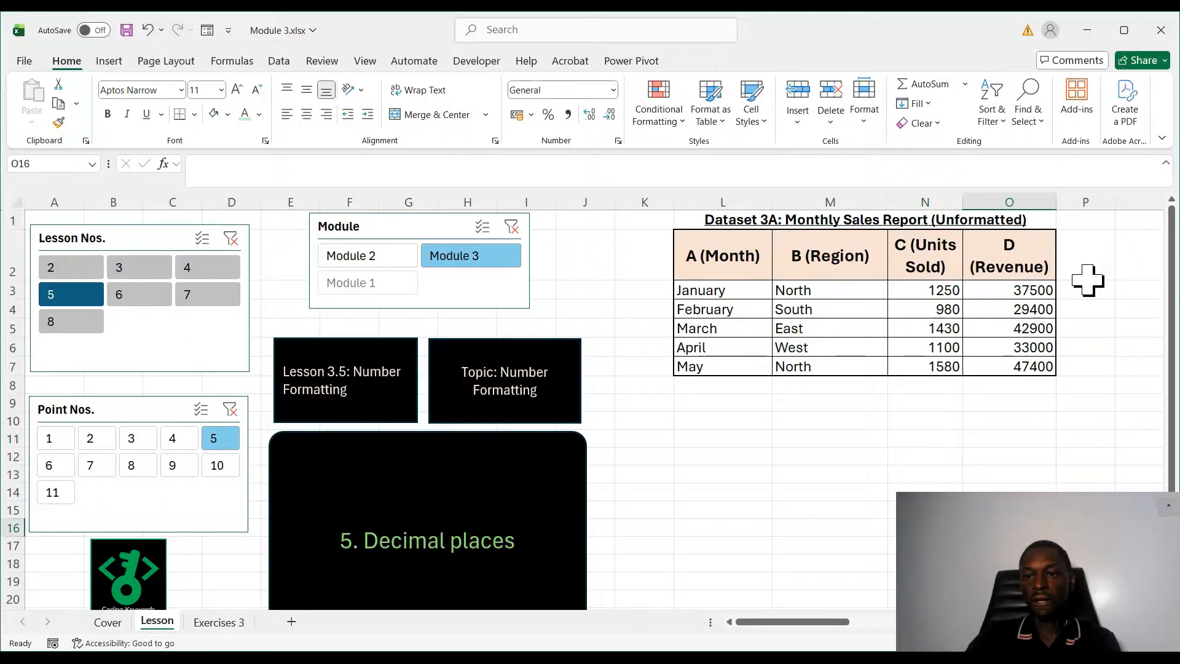
left_click_drag(1034, 290, 1037, 363)
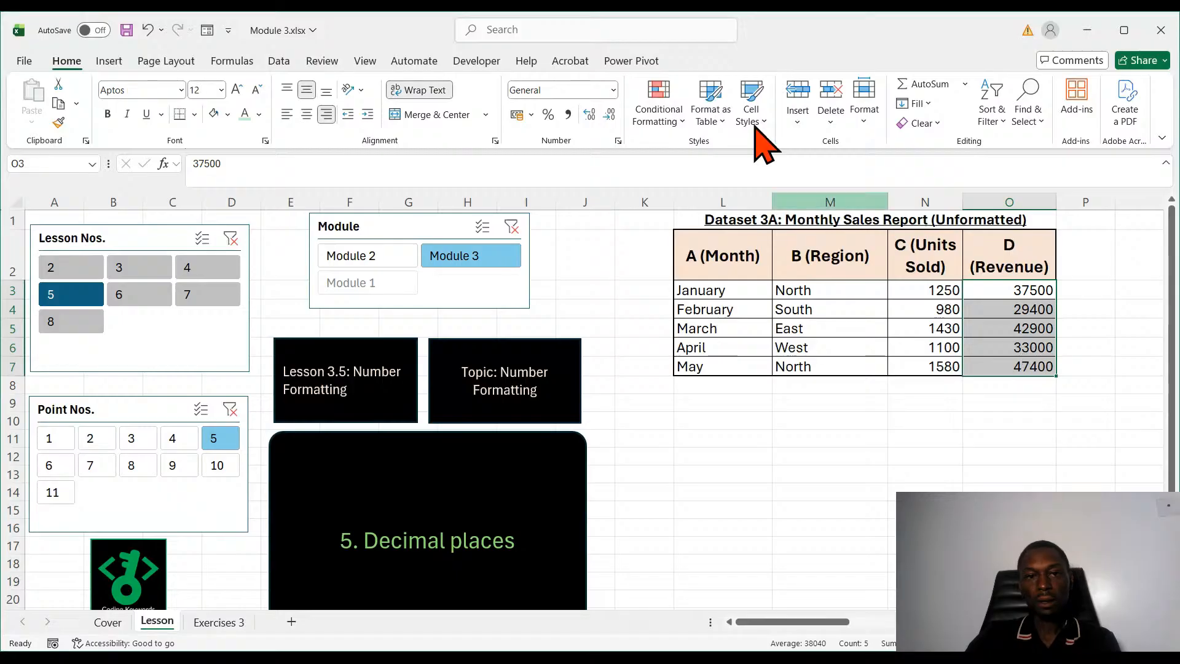
left_click(613, 90)
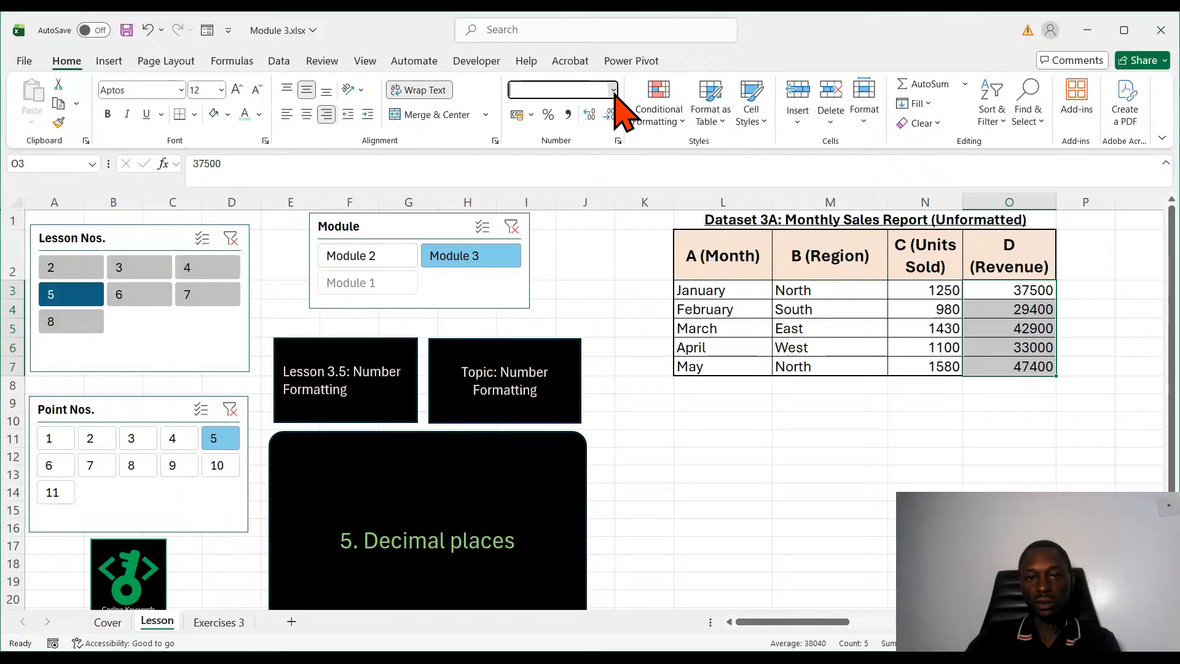
left_click(574, 164)
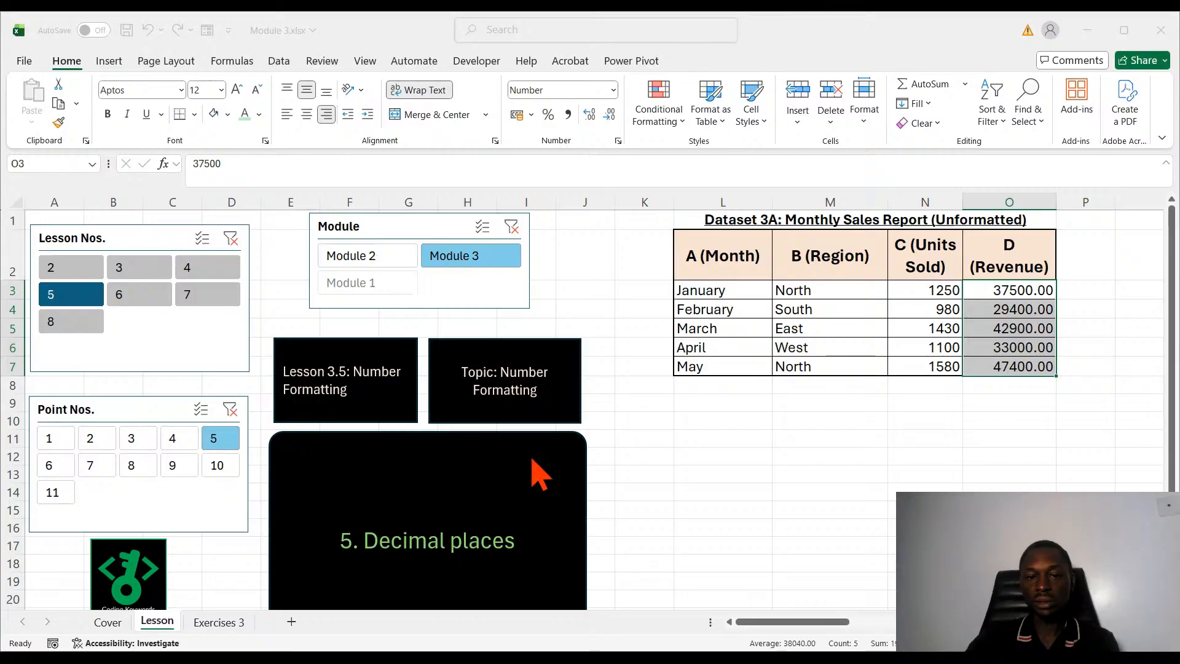
left_click(543, 493)
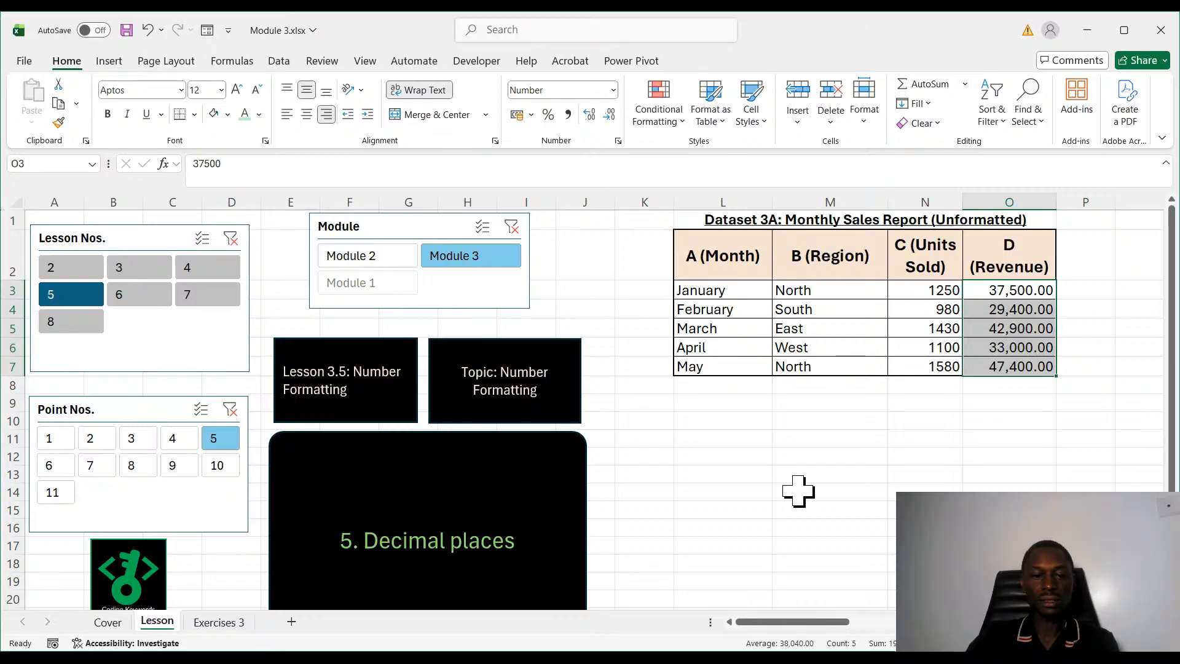
left_click(799, 527)
Show points 6 and 7 and format the Revenue values O3:O7 as Currency in pounds with two decimal places.
left_click(54, 465)
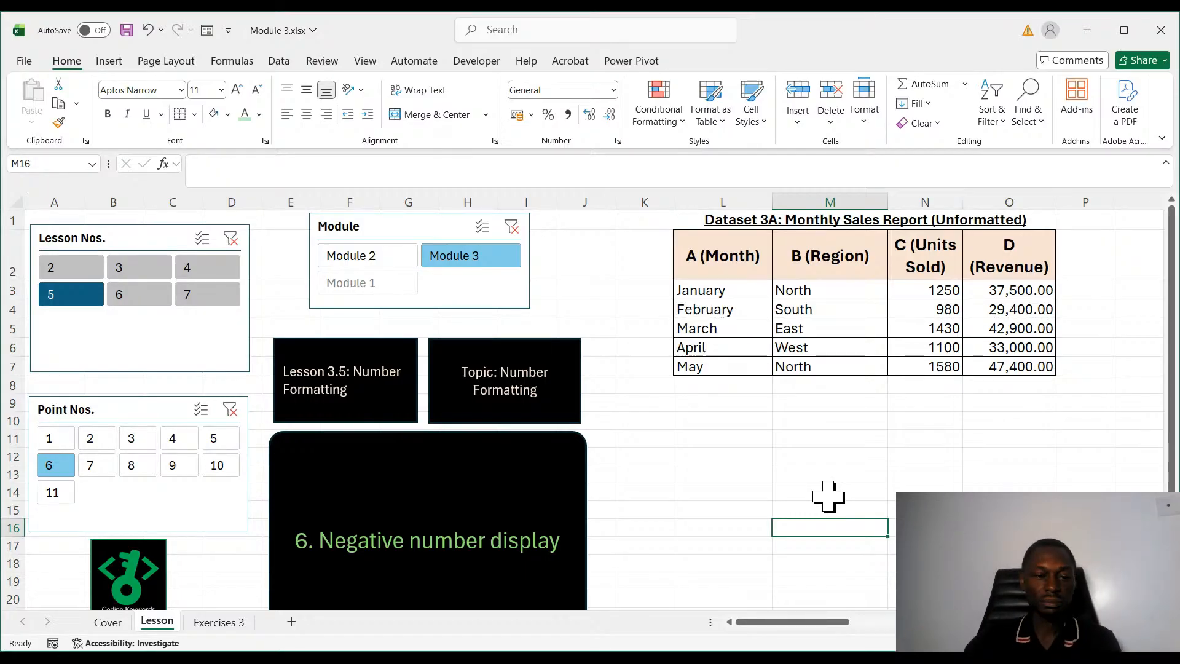
left_click(93, 466)
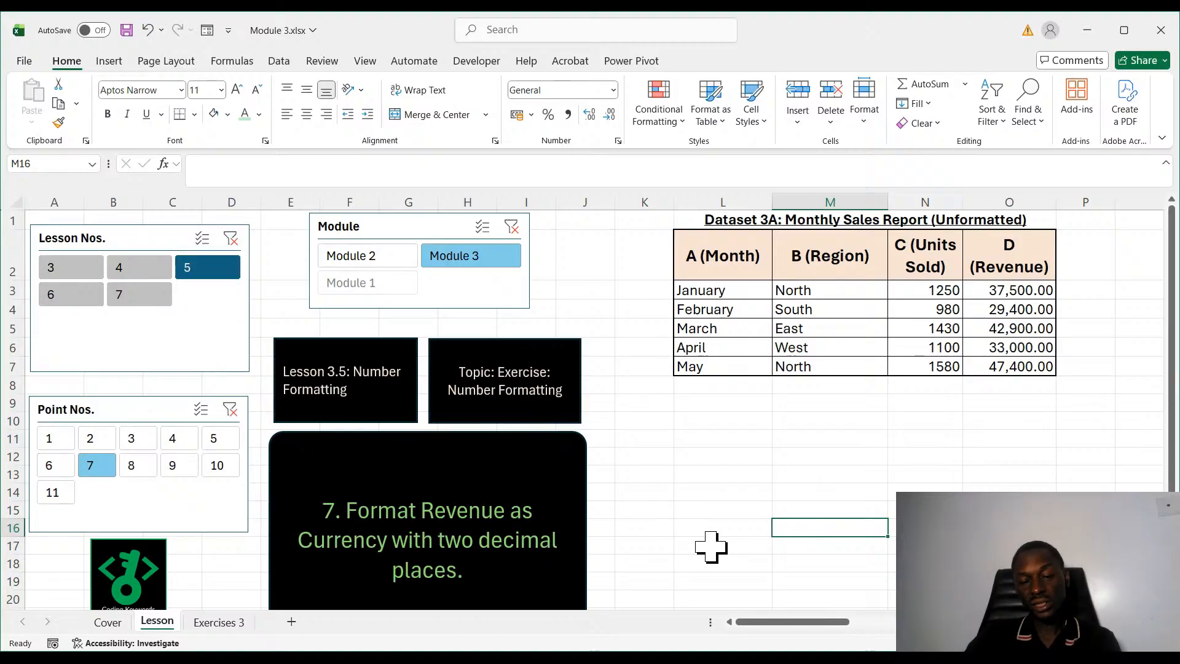
left_click_drag(1009, 288, 1015, 367)
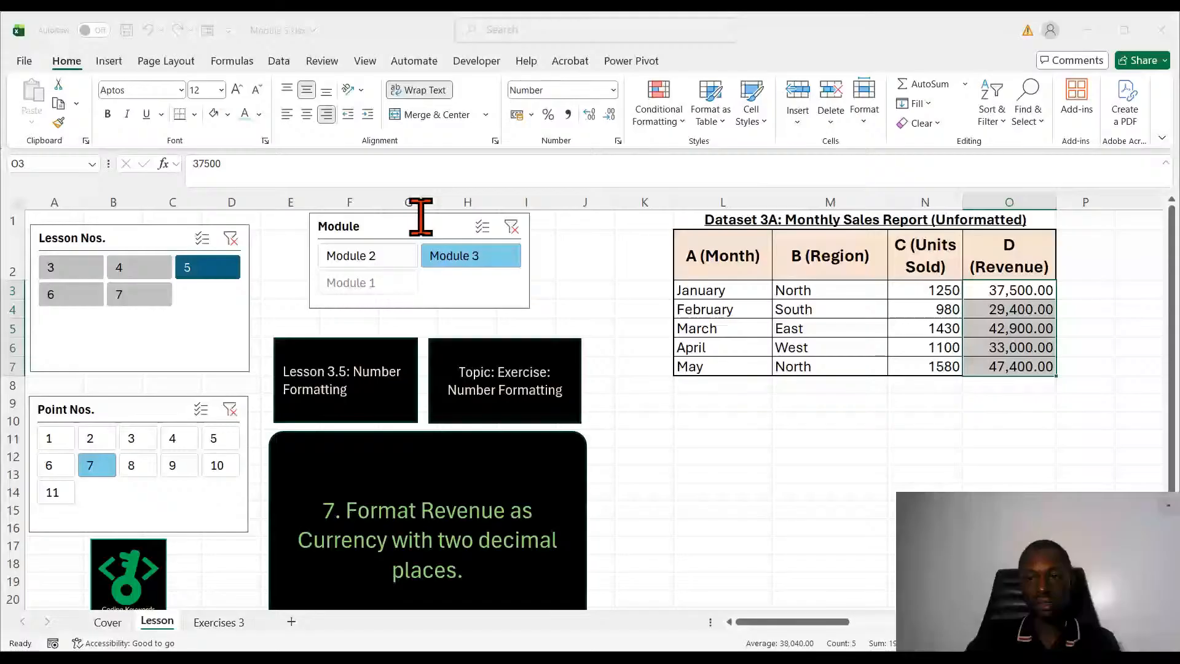
key("ctrl+shift+4")
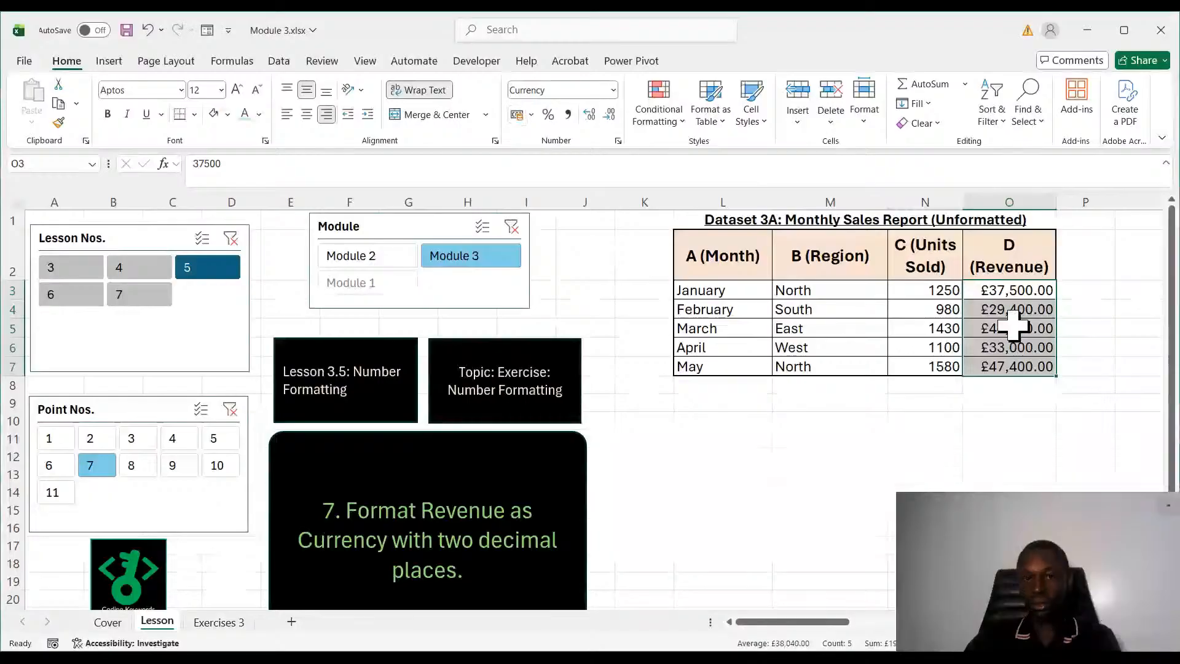
Show point 8 and format the Units Sold values N3:N7 with comma separators and no decimals.
left_click(137, 464)
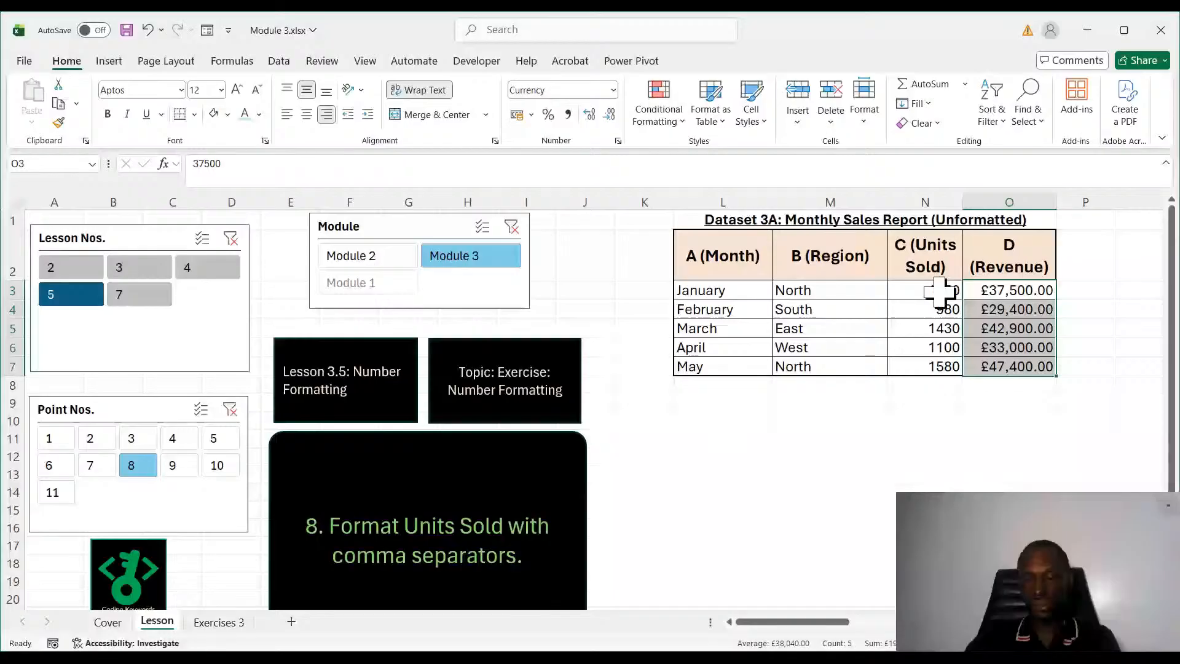
left_click_drag(938, 287, 935, 369)
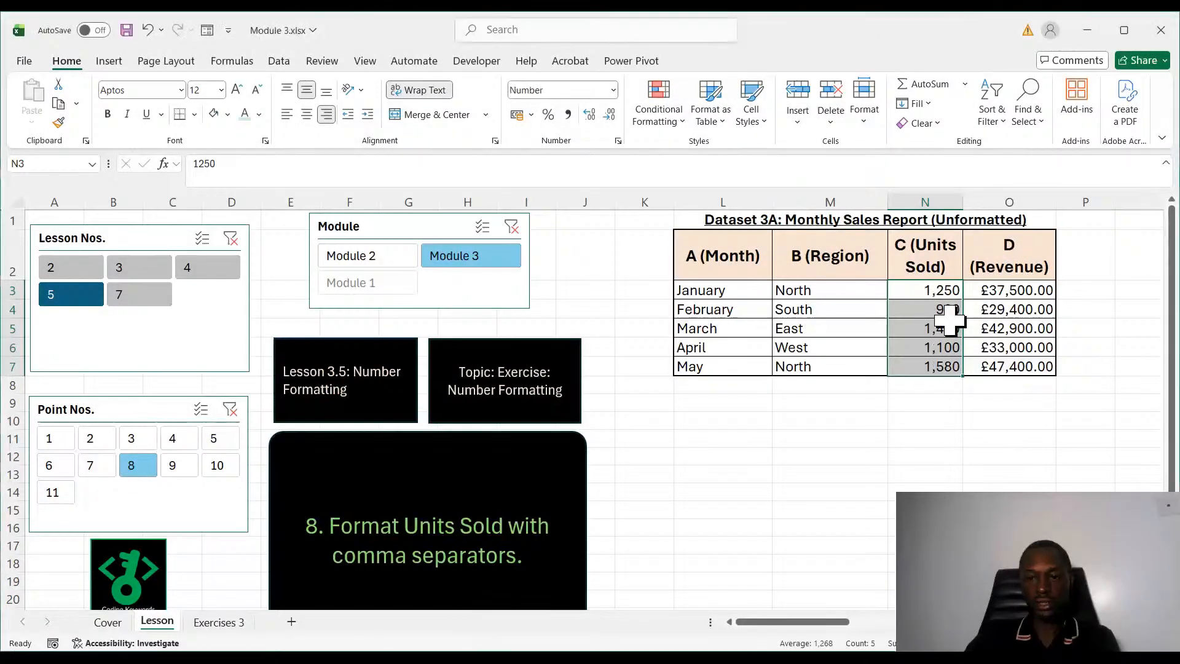
Show point 9 and copy Dataset 3B, H1:J6 on the Exercises 3 sheet, to L10 on the Lesson sheet.
left_click(175, 465)
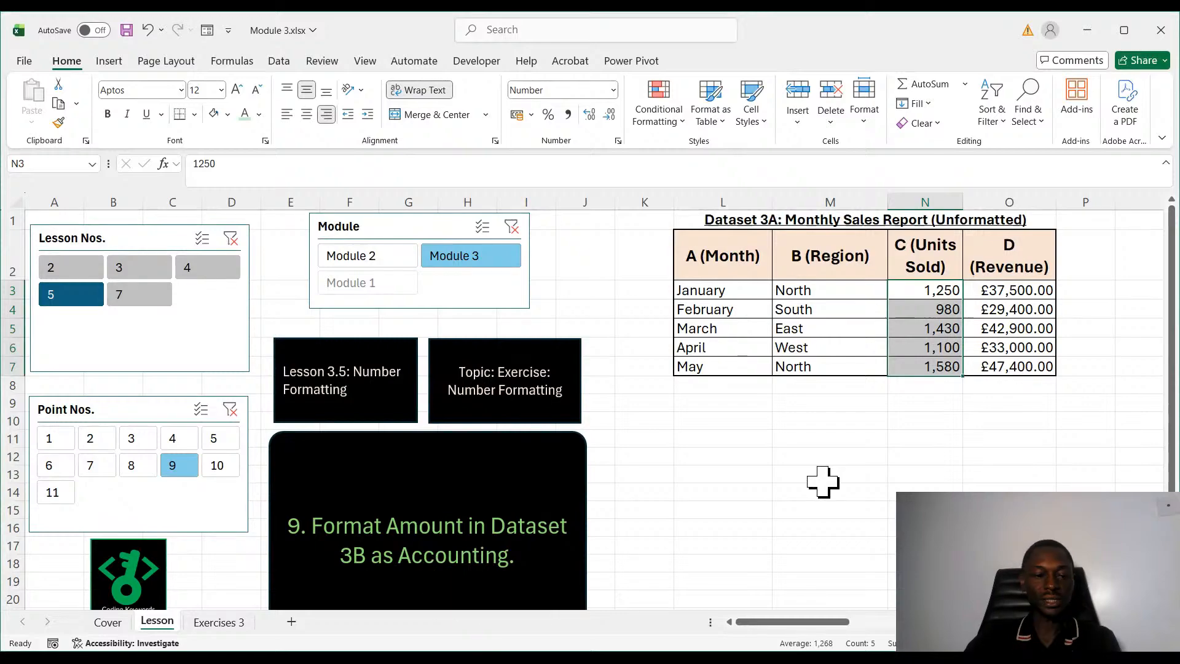
left_click(240, 627)
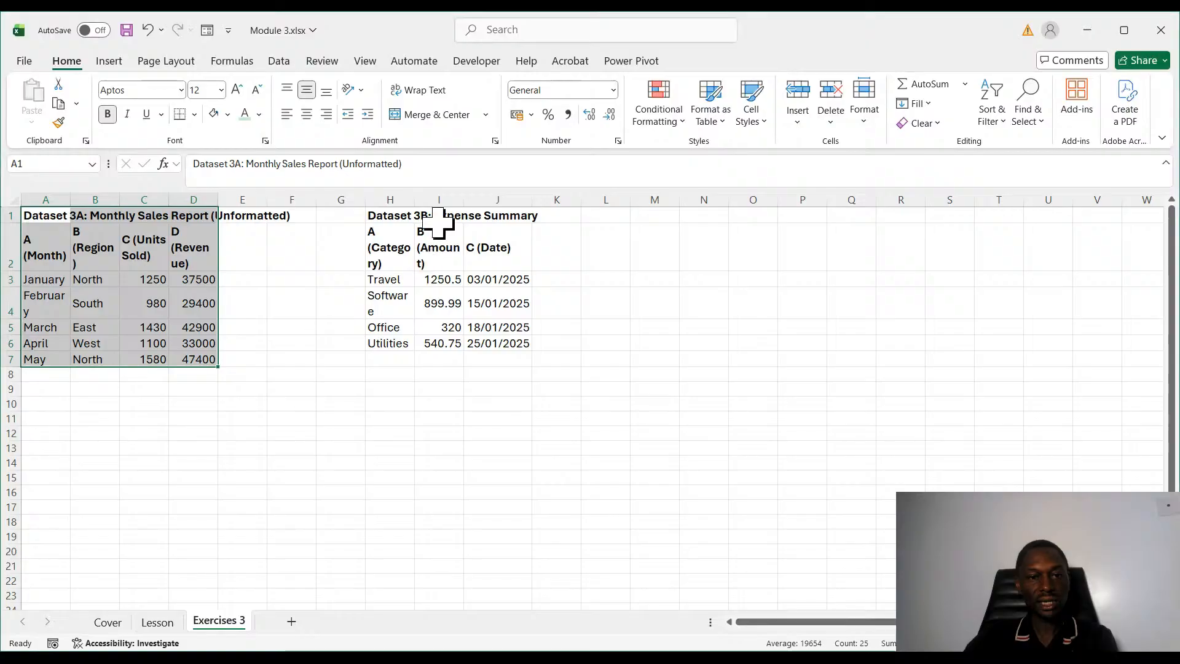
left_click_drag(393, 216, 505, 352)
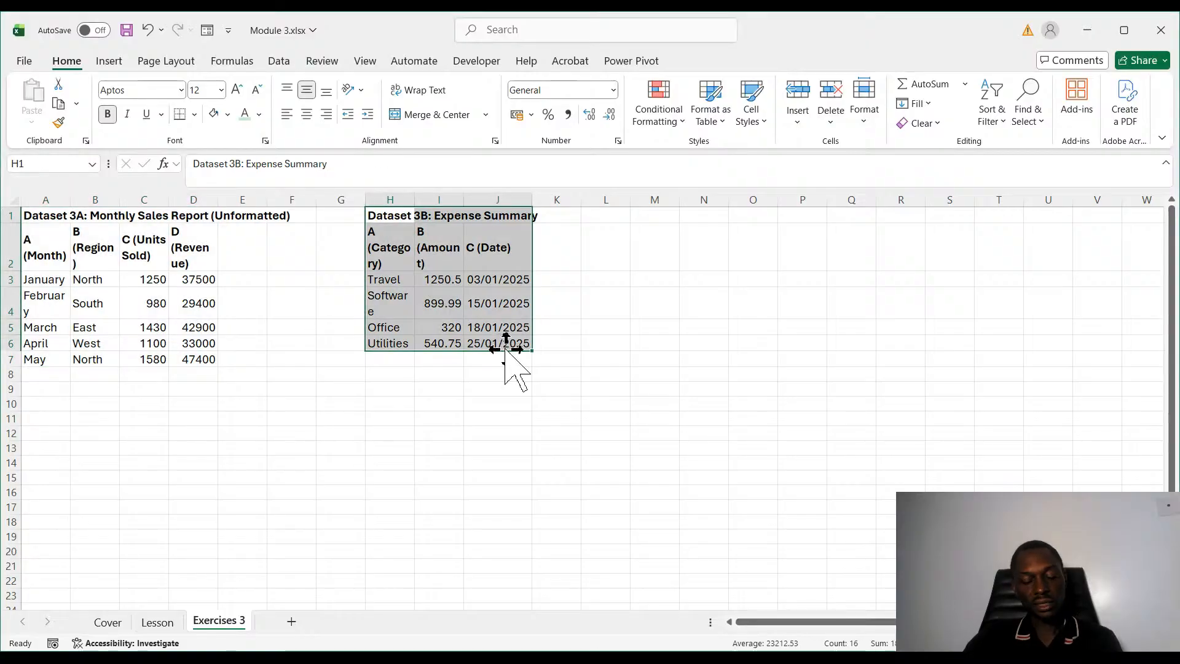
key("ctrl+c")
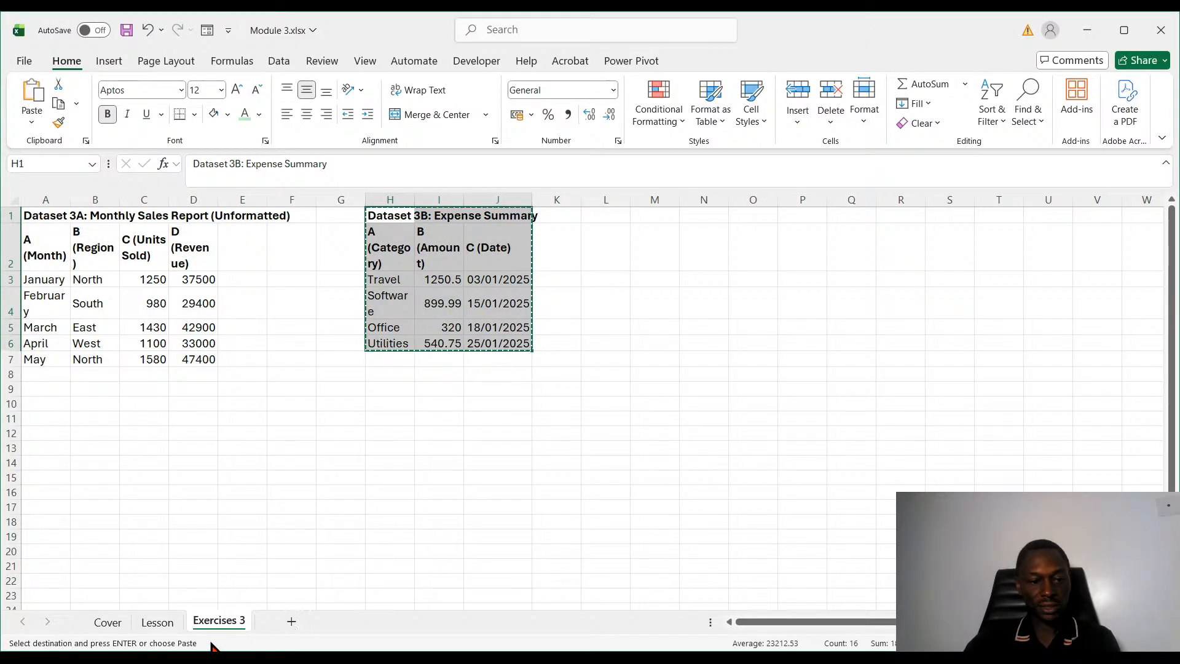
left_click(157, 626)
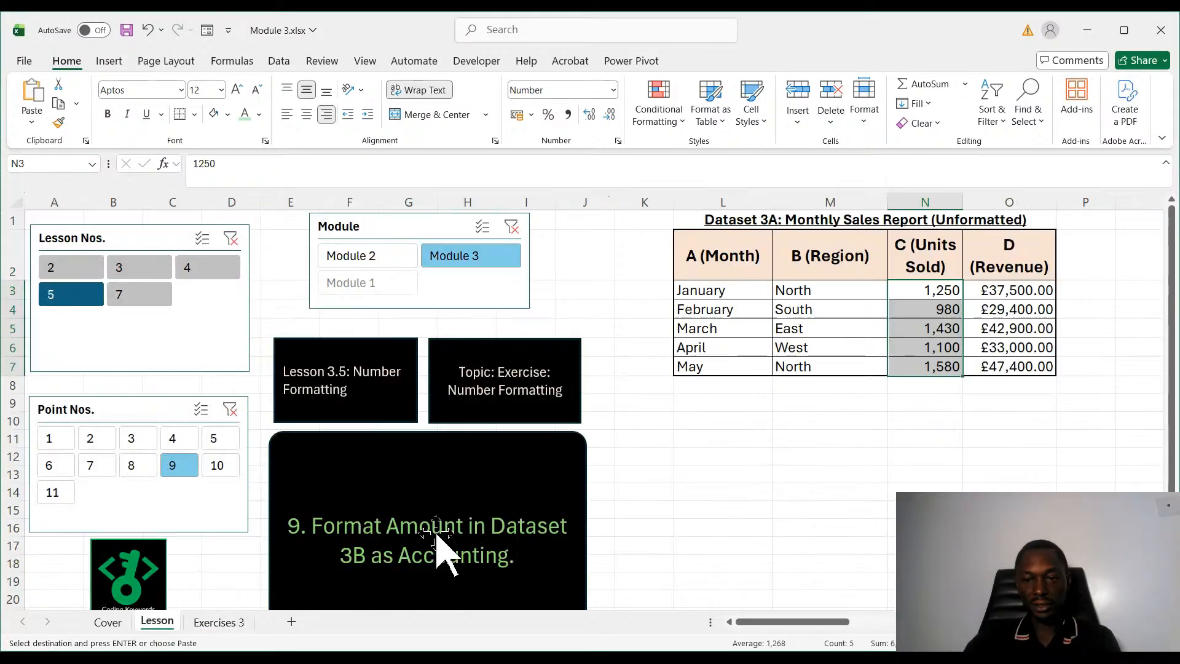
left_click(719, 424)
key("ctrl+v")
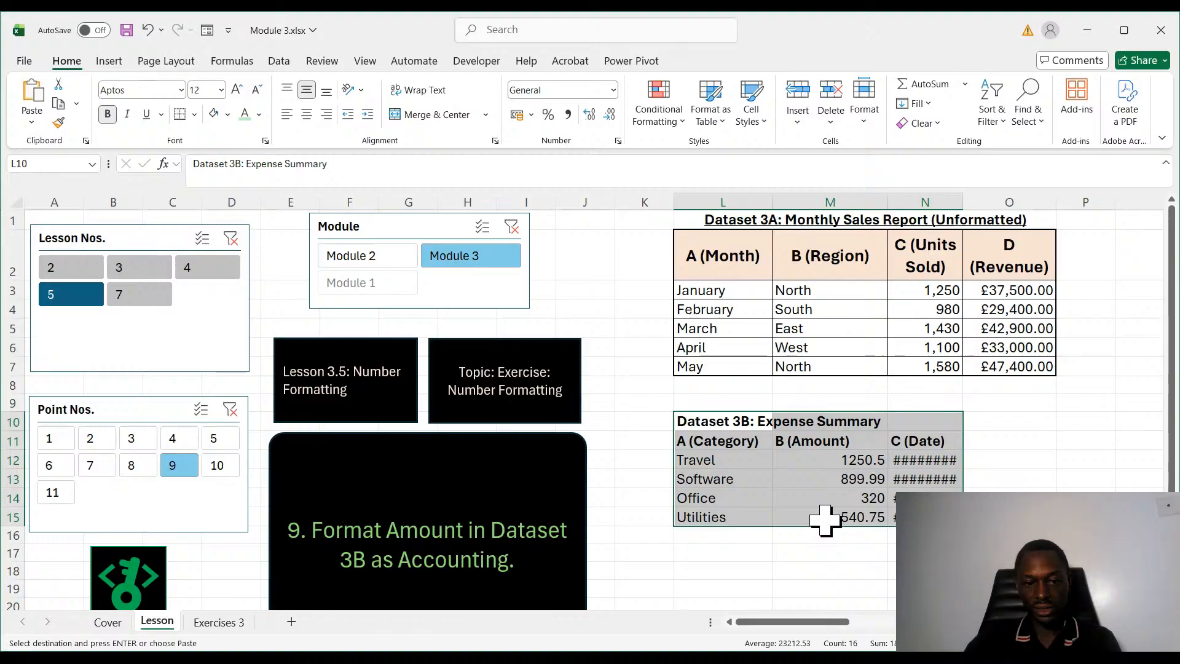
Format the Dataset 3B Amount values M12:M15 as Accounting in pounds with two decimal places.
left_click_drag(836, 479, 836, 498)
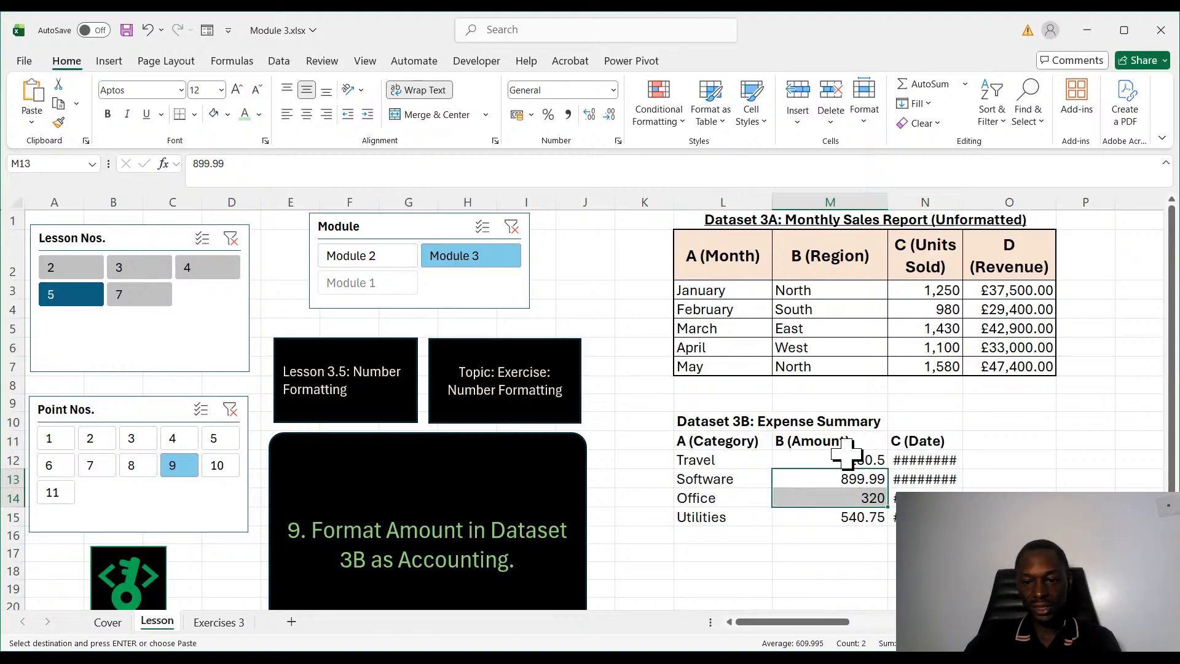
left_click_drag(845, 455, 846, 513)
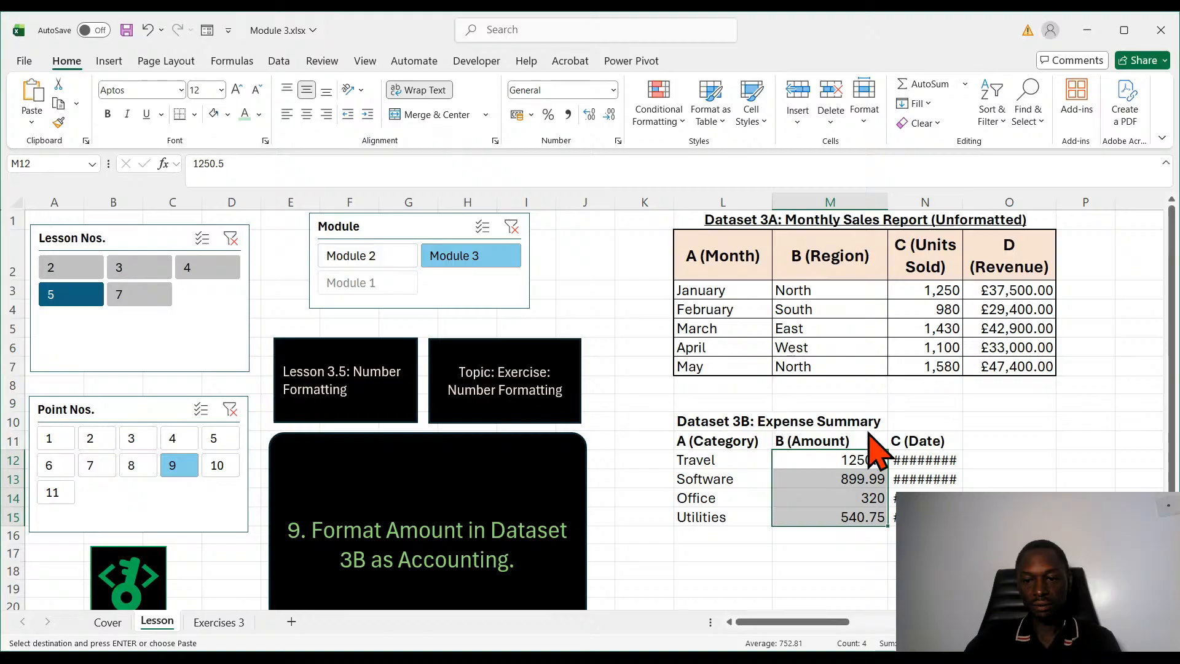
key("ctrl+1")
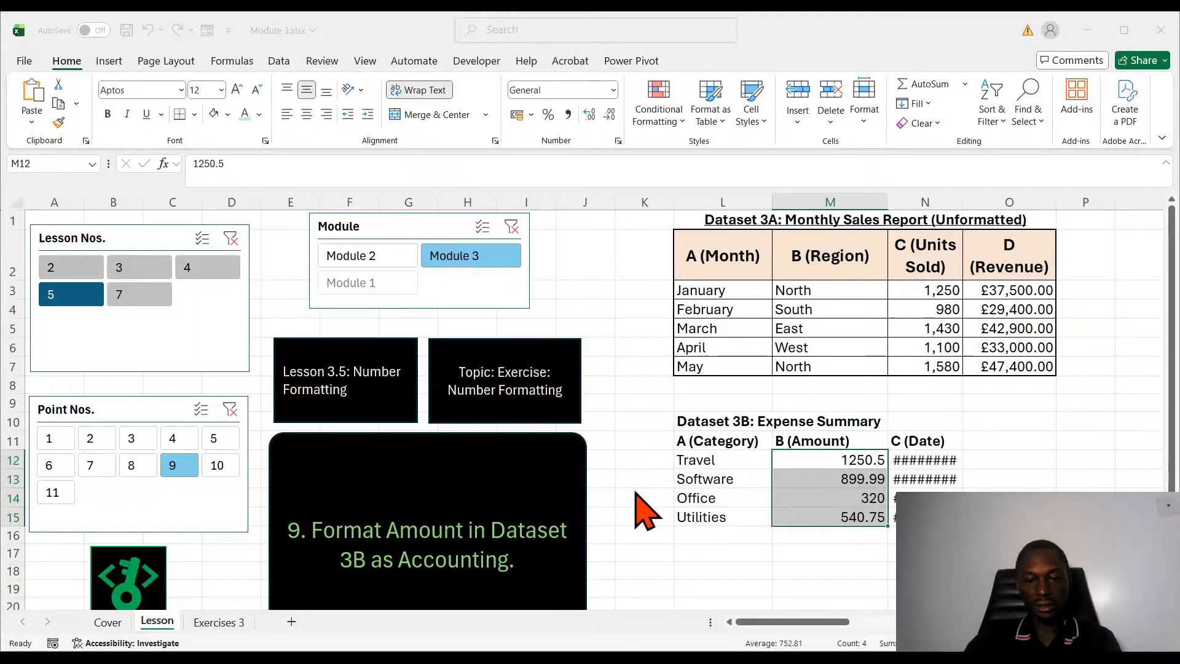
left_click(612, 571)
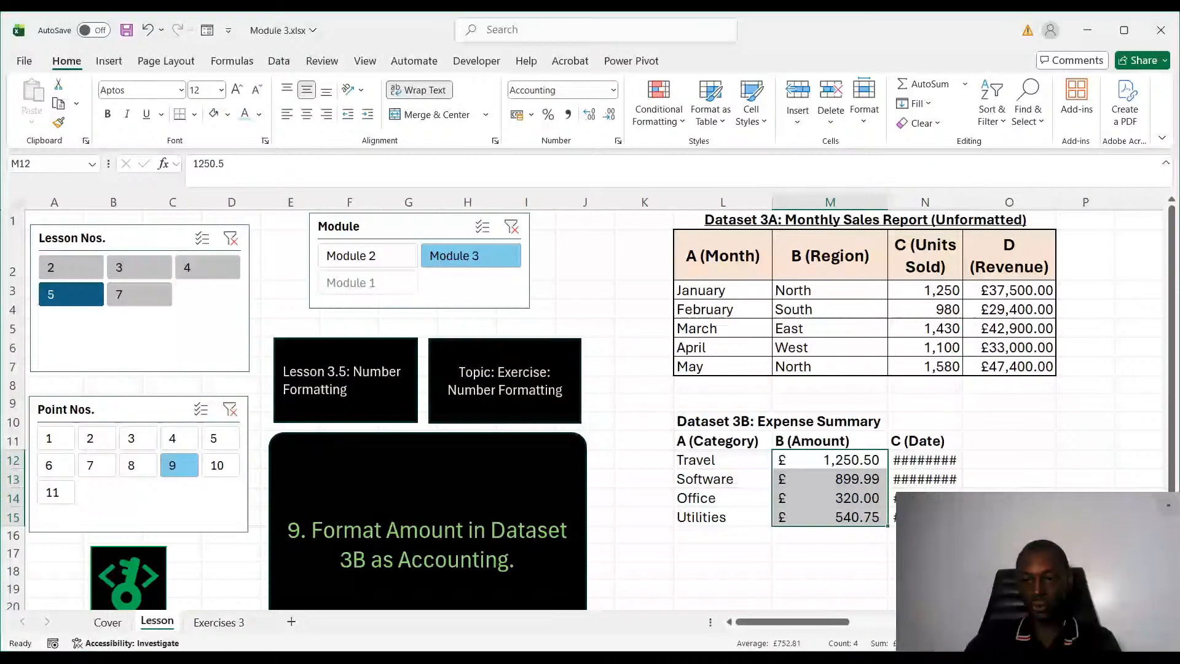
AutoFit column N to fit the Dataset 3B dates and show point 10 on the Date column.
double_click(962, 202)
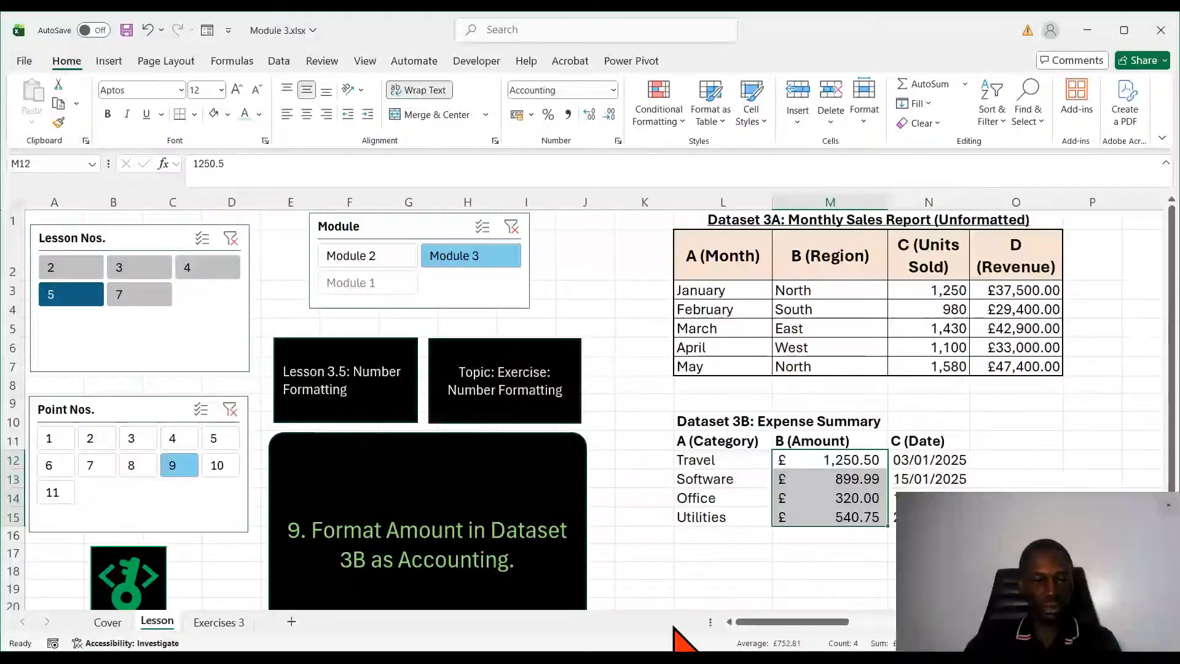
left_click(215, 467)
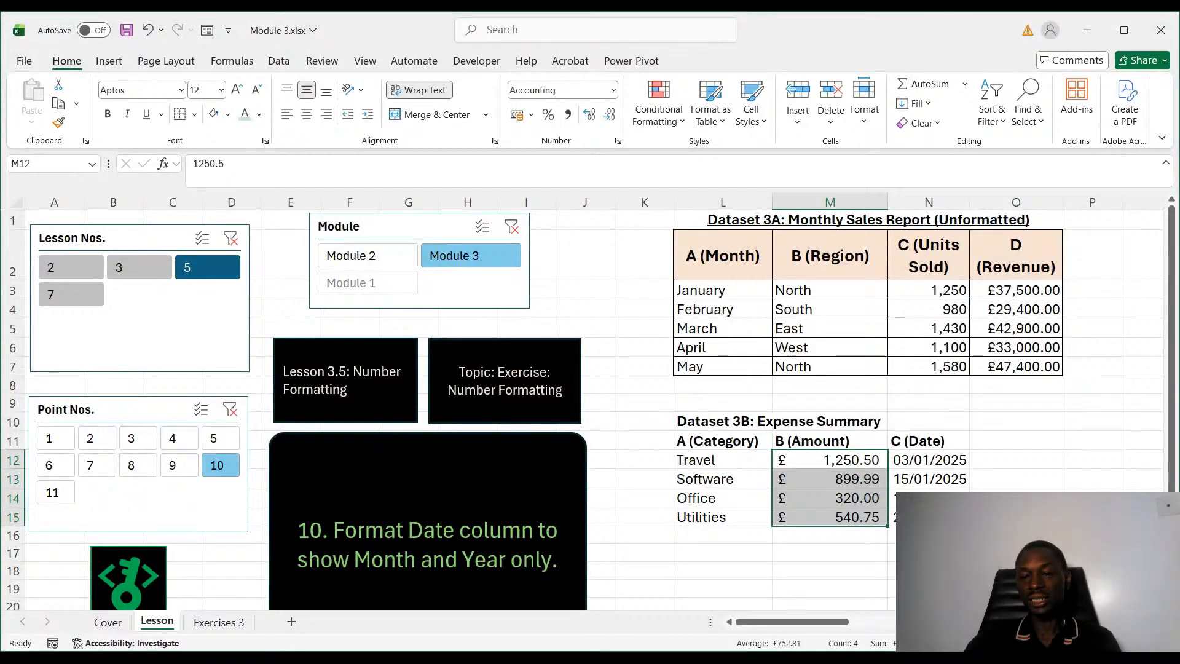
left_click(924, 588)
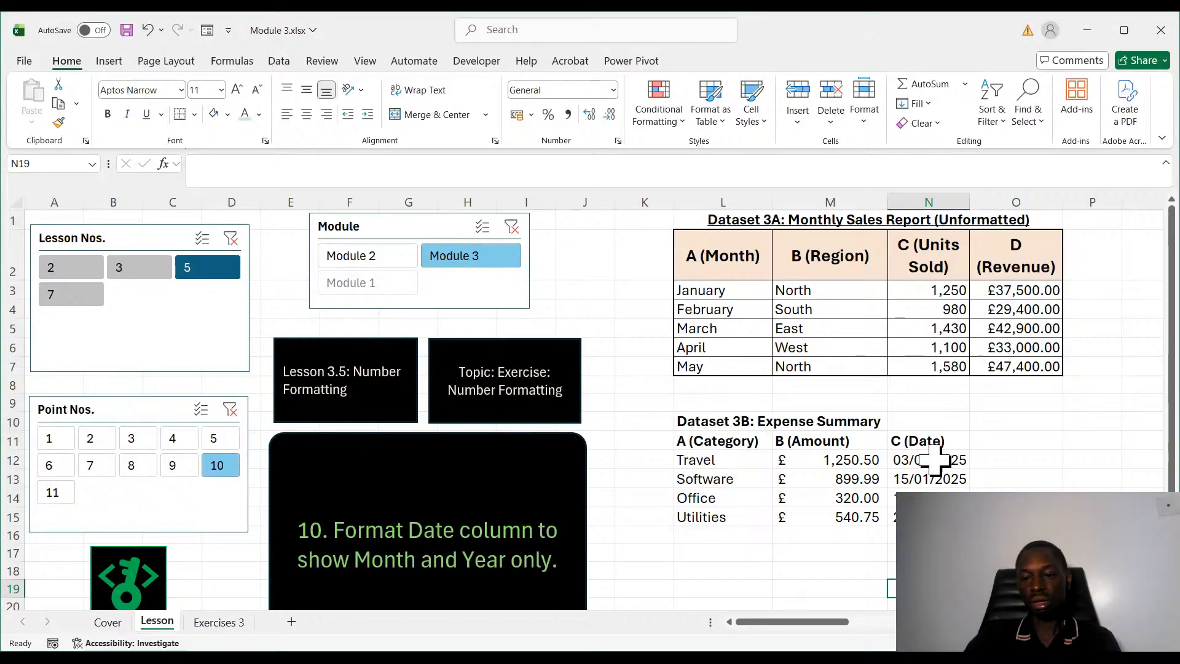
left_click_drag(934, 458, 928, 517)
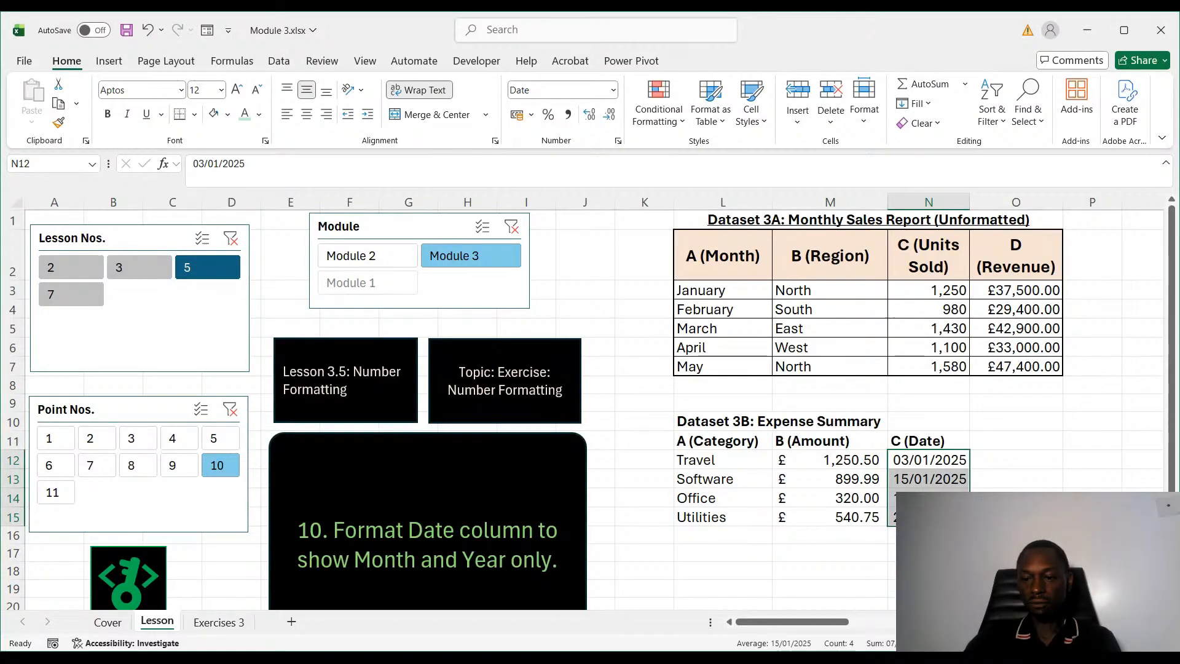
key("ctrl+1")
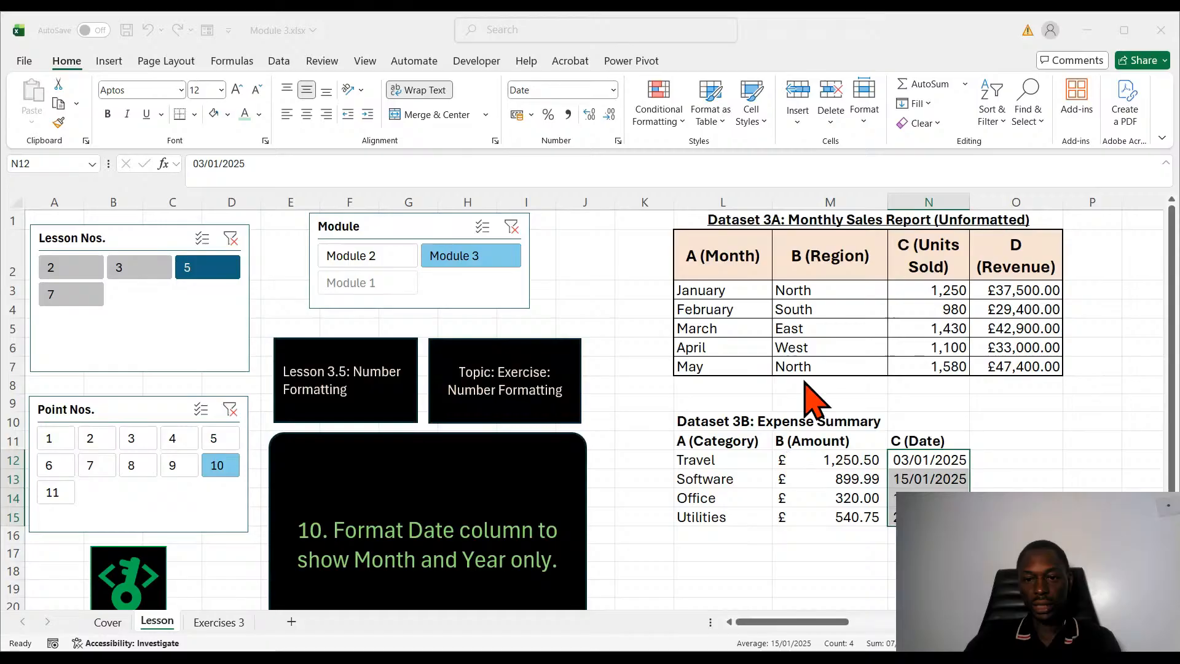
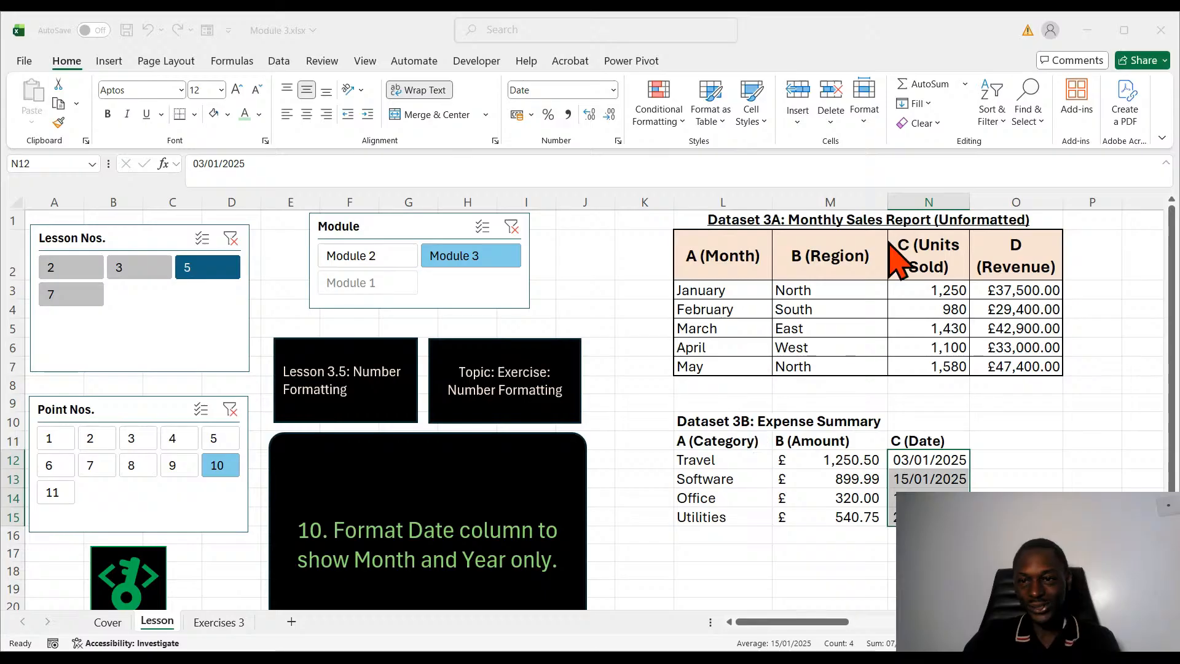
left_click(1061, 460)
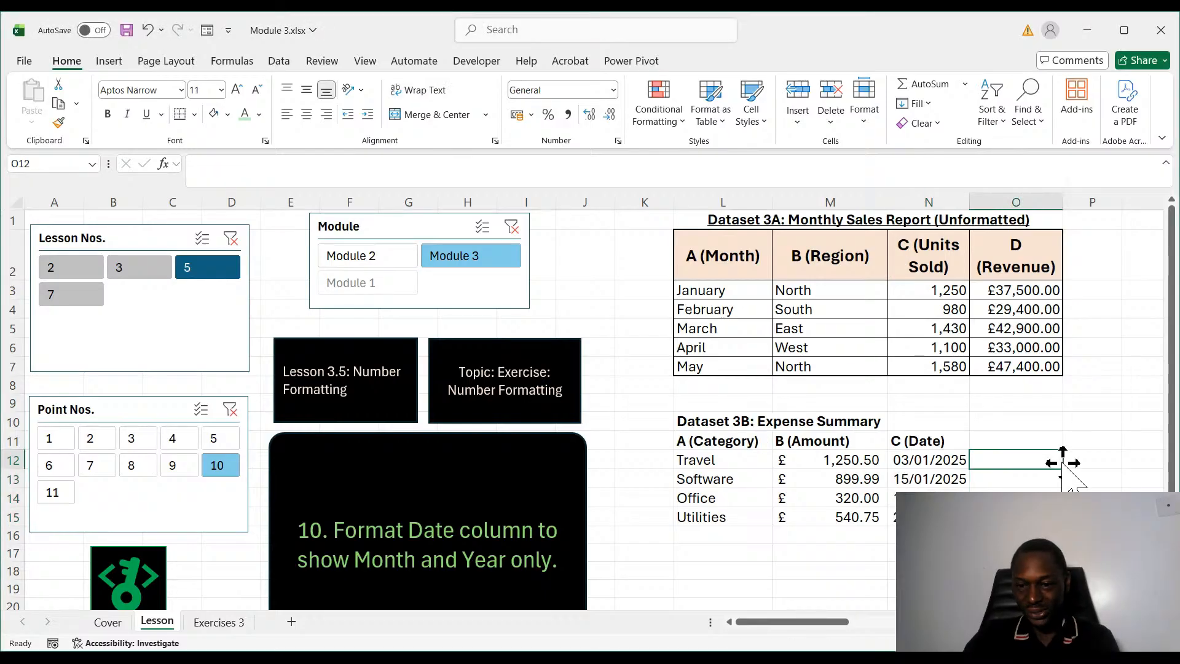
Format the Dataset 3B dates N12:N15 to show only month and year, in the style Jan-25.
left_click_drag(934, 460, 928, 517)
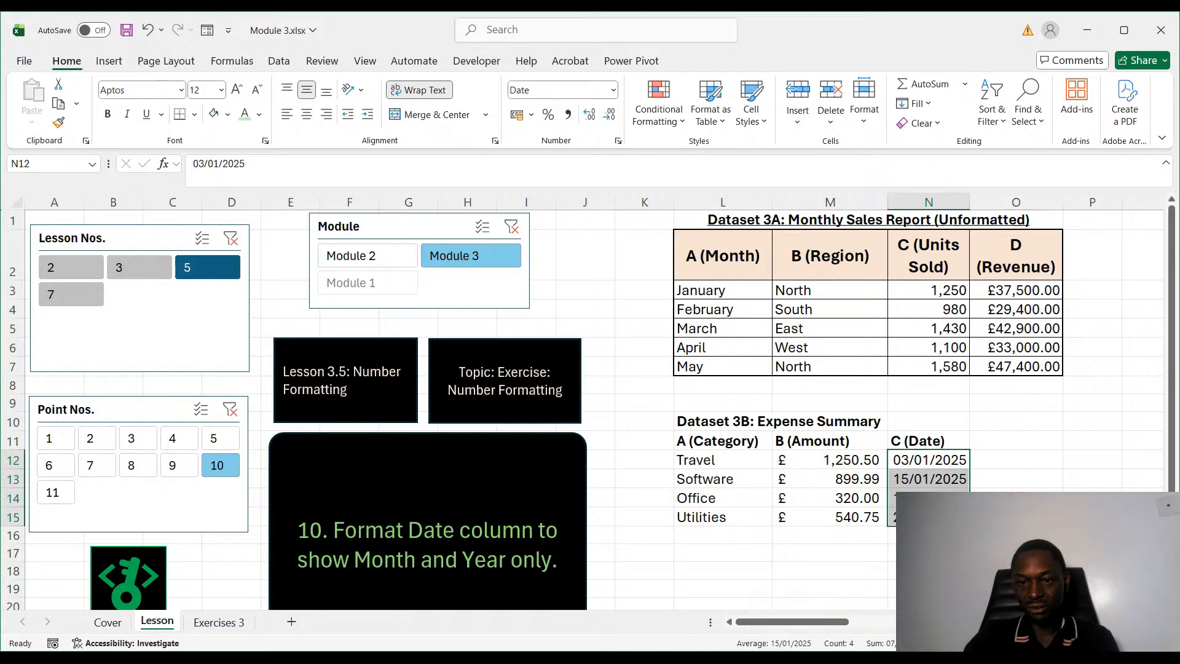
key("ctrl+1")
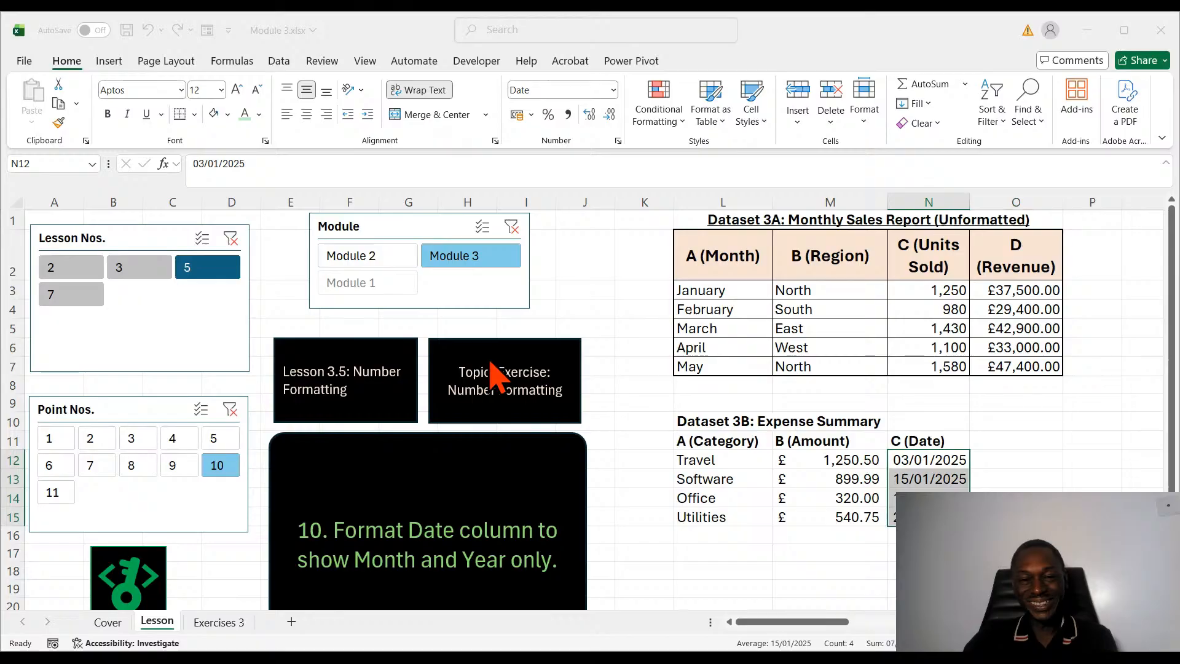
left_click(619, 501)
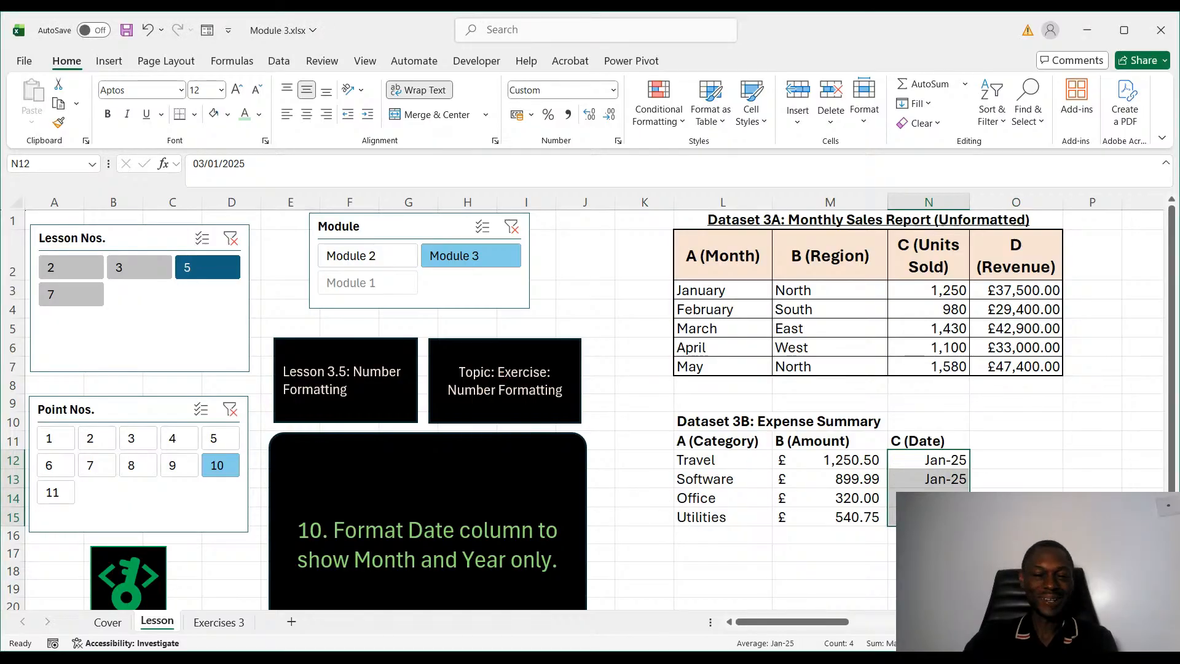
Show point 11 on formatting versus typing symbols, and enter 23 in P12 and 45 in P13.
left_click(53, 493)
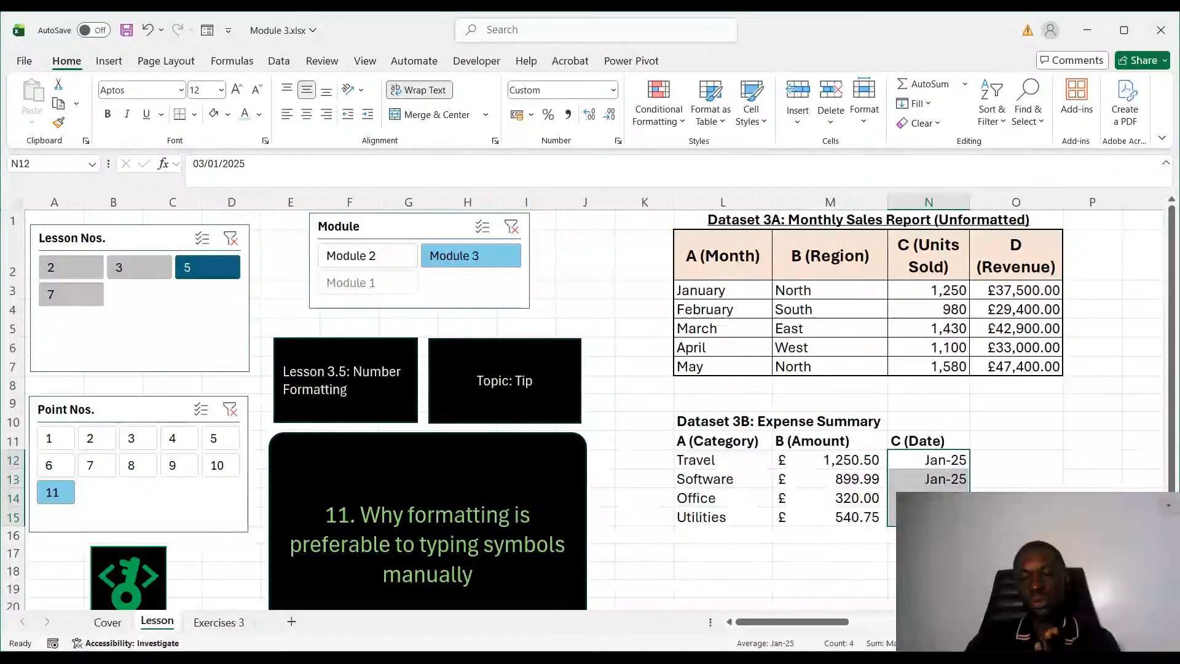
left_click(1087, 463)
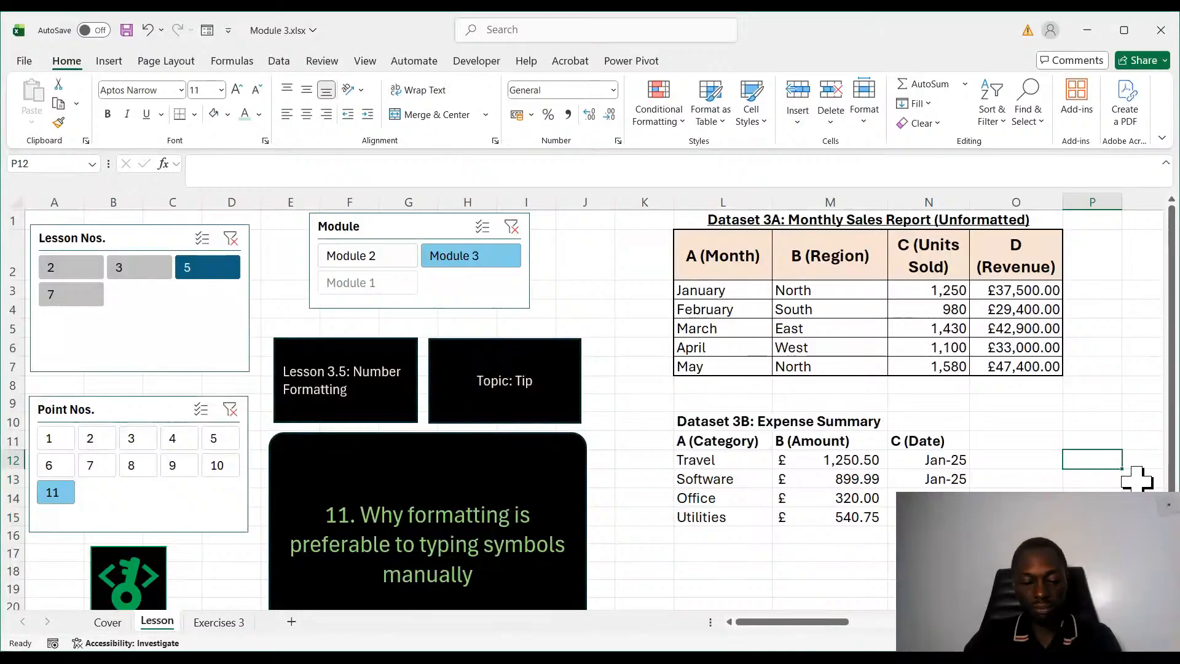
type("23")
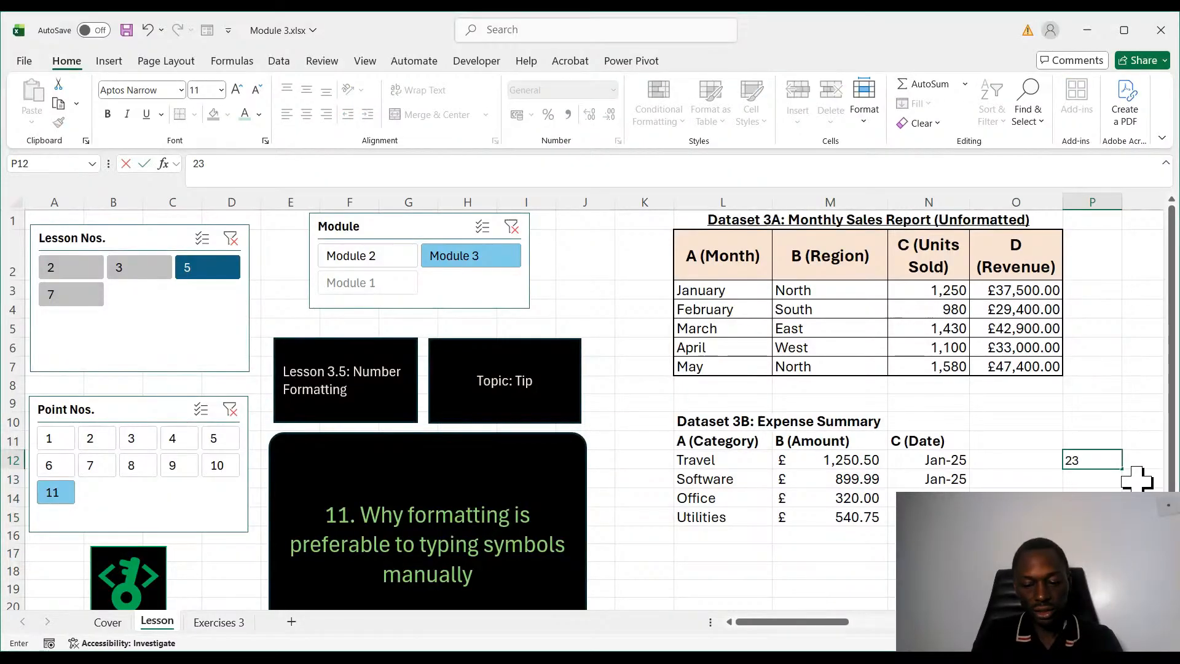
key("Return")
type("45")
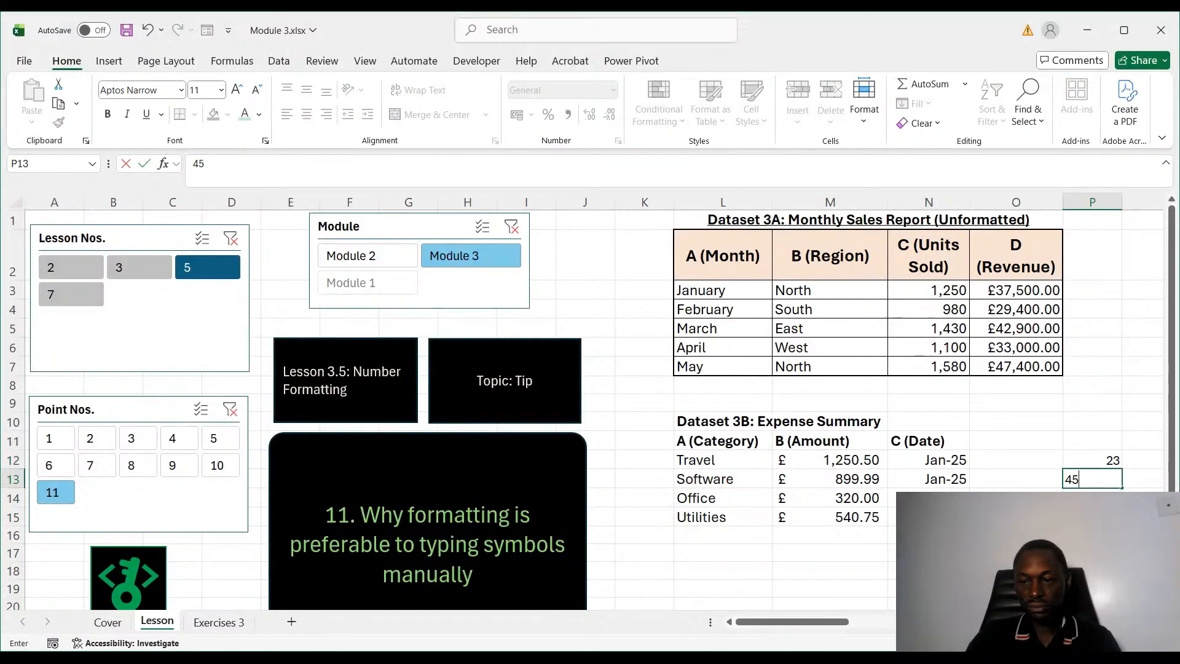
left_click(1015, 570)
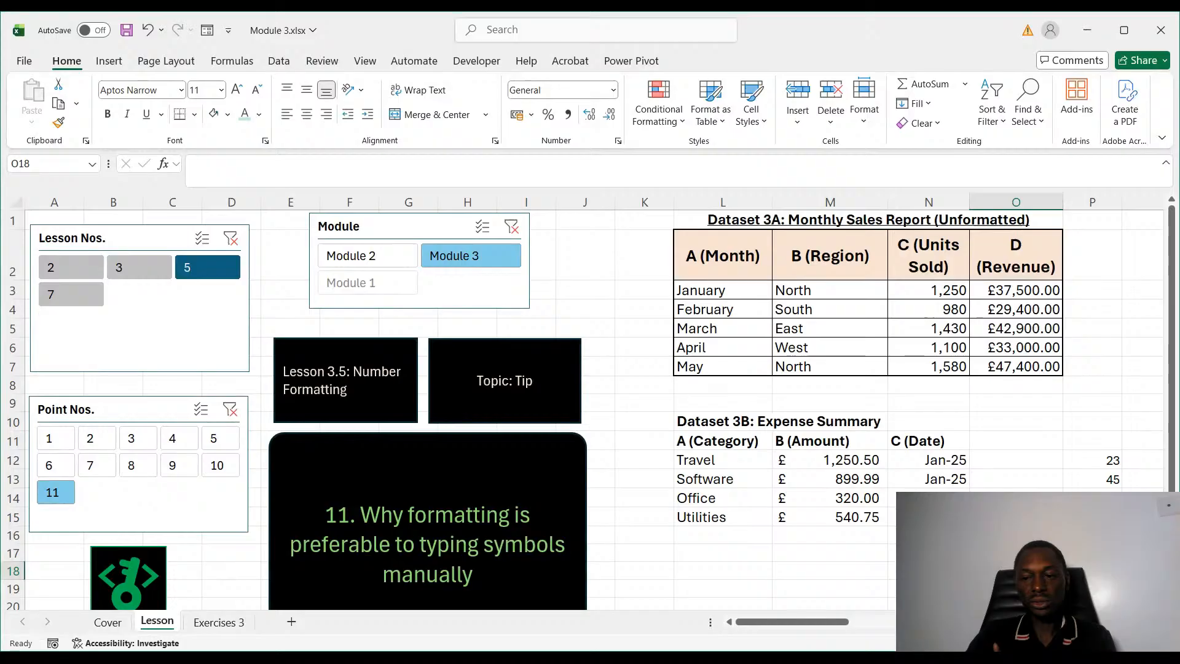
Enter the sample text Hello in cell N18.
left_click(928, 571)
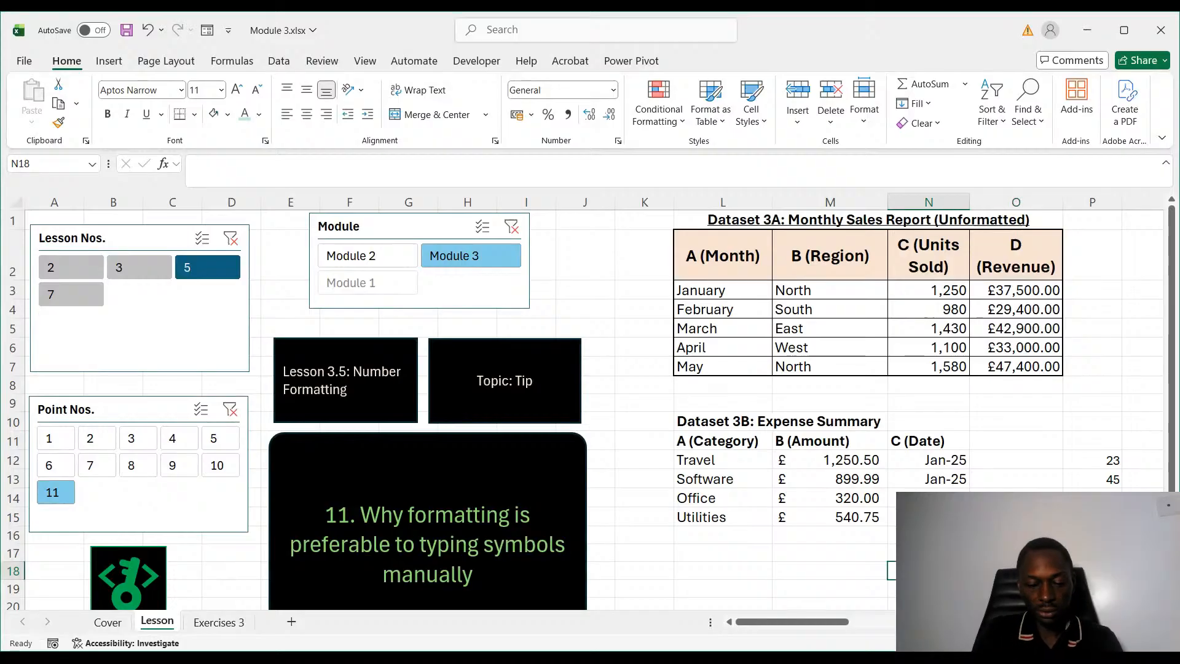
type("Hello")
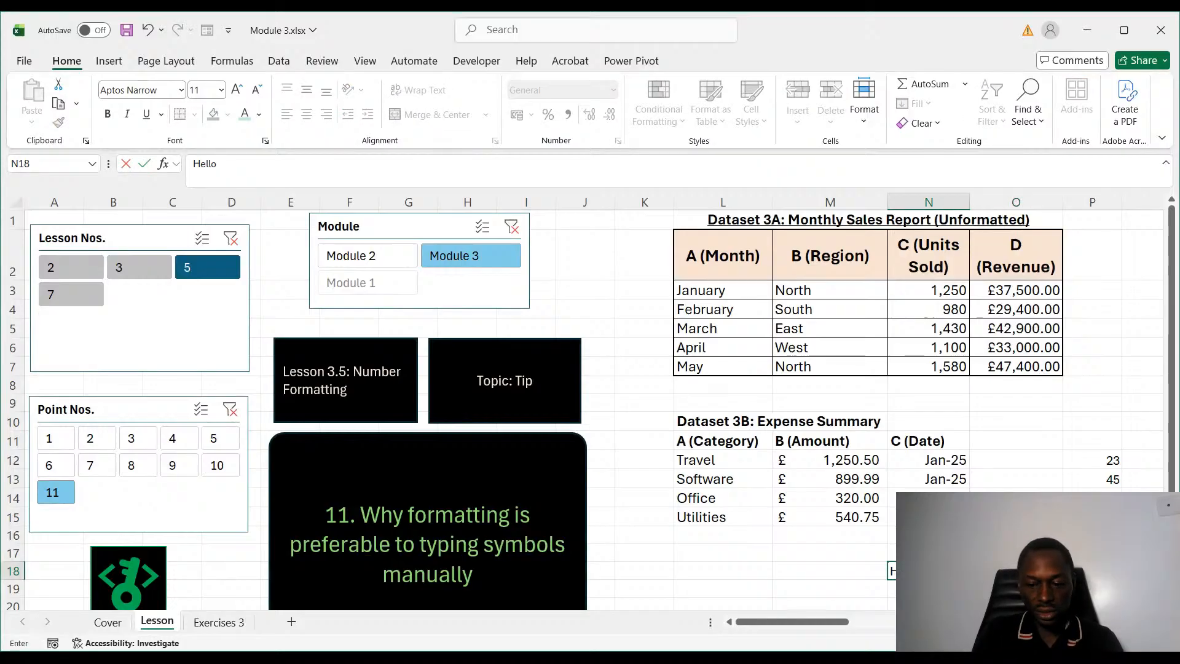
key("Return")
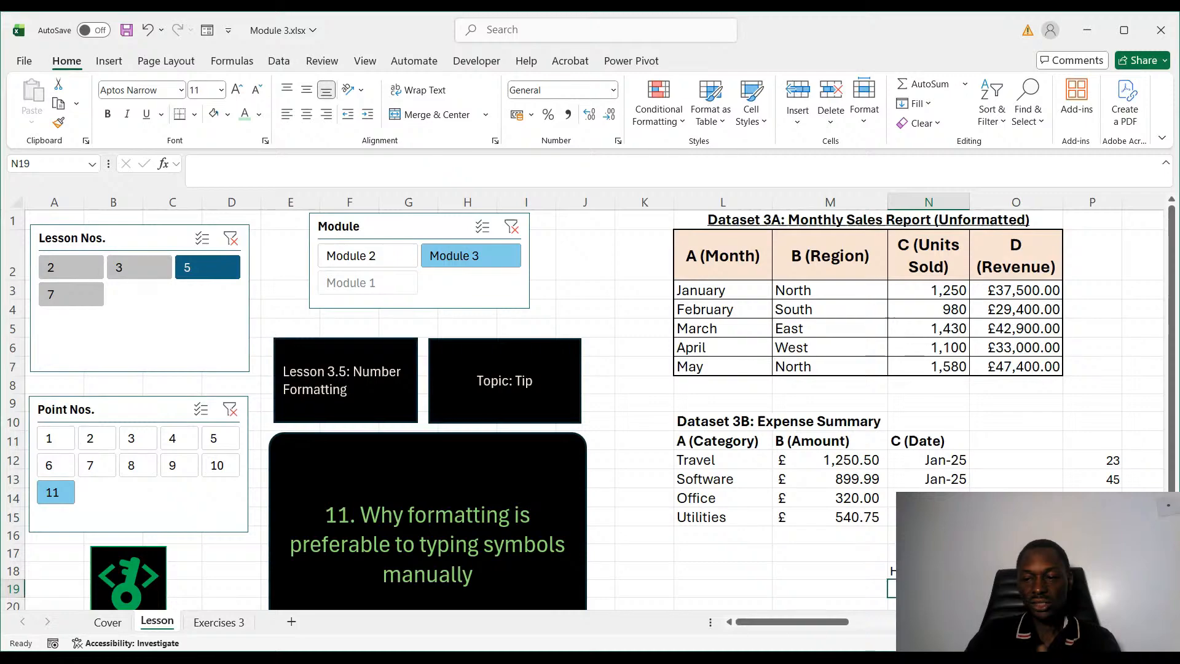
Change the sample numbers in P12 and P13 to $23 and $45 stored as text with manually entered dollar signs.
double_click(1100, 462)
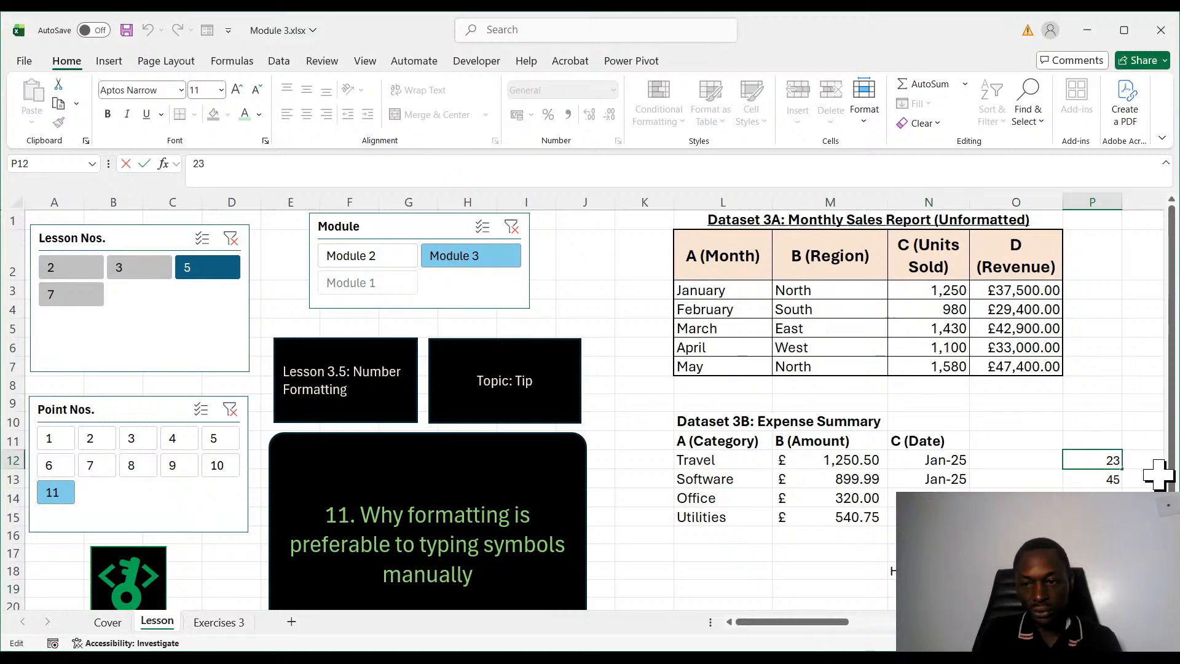
key("Return")
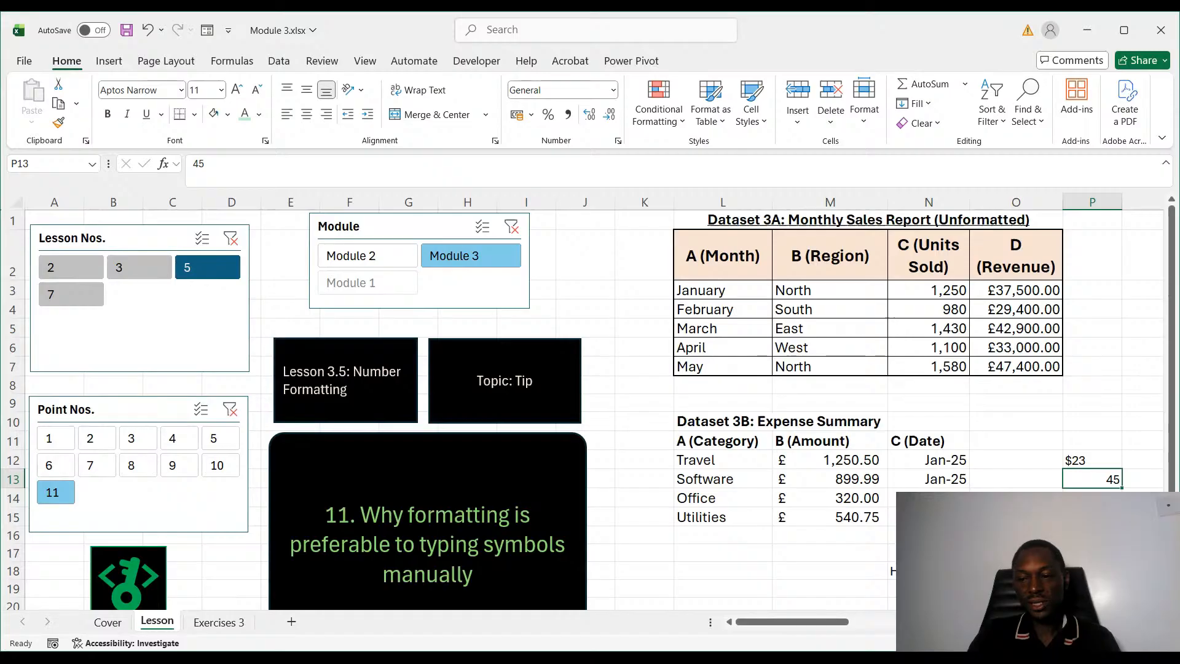
double_click(1103, 478)
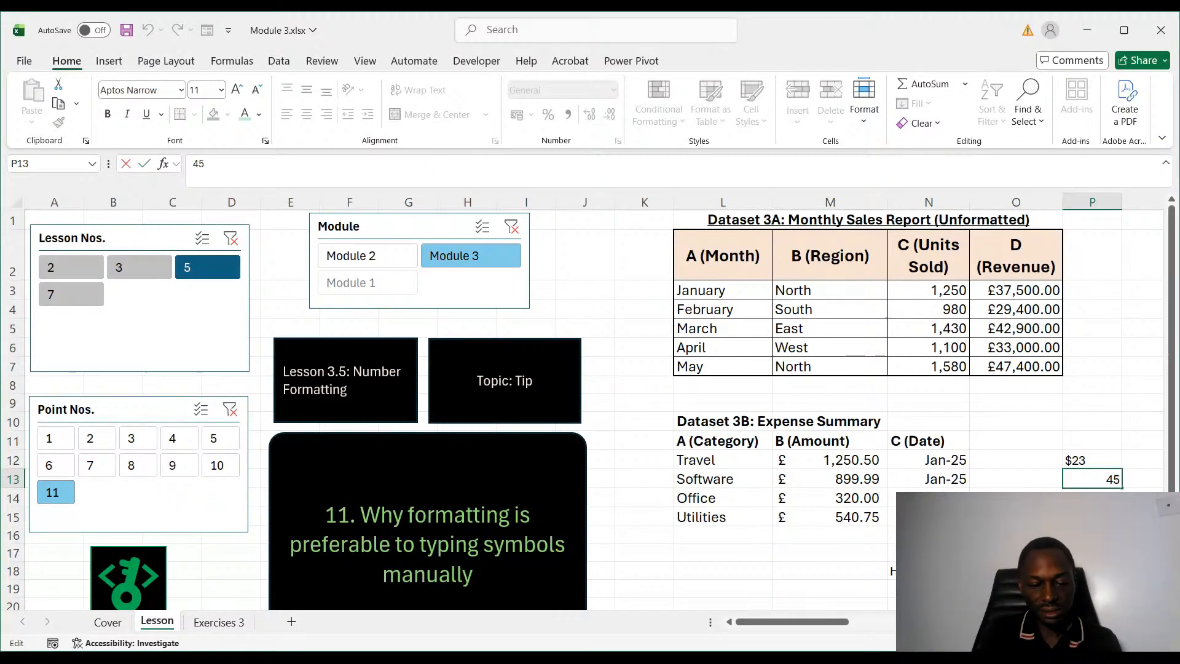
key("Return")
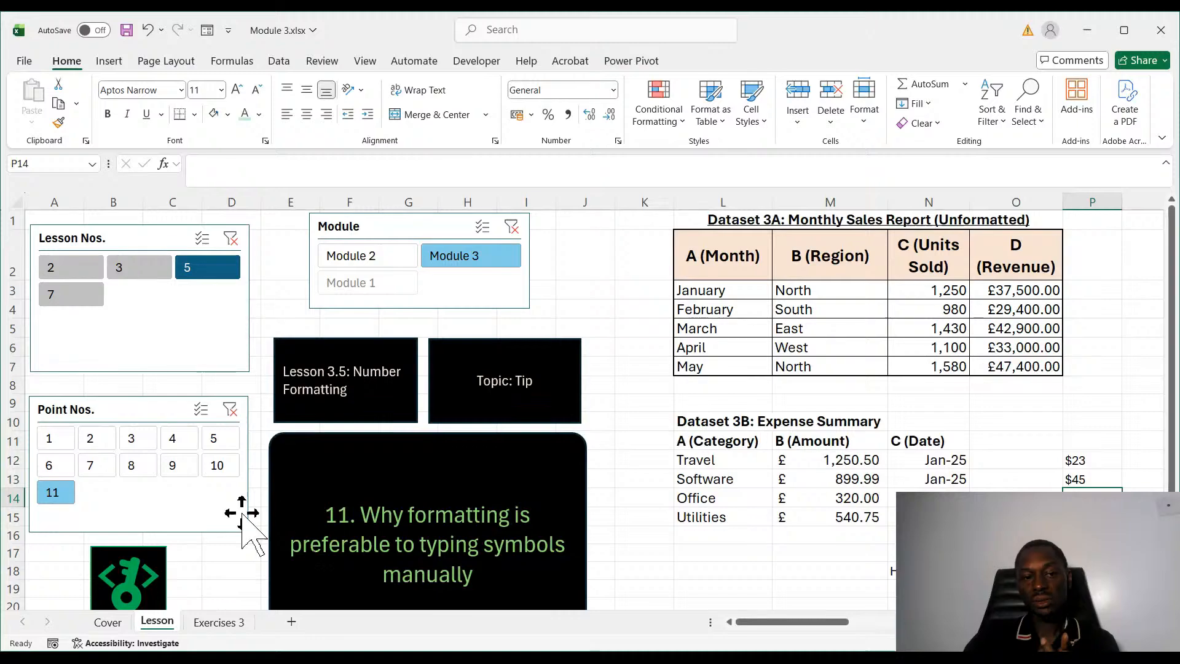
Show Lesson 3.6 point 1 on AutoFit, and move the Dataset 3B block with its sample cells to start at R1.
left_click(58, 446)
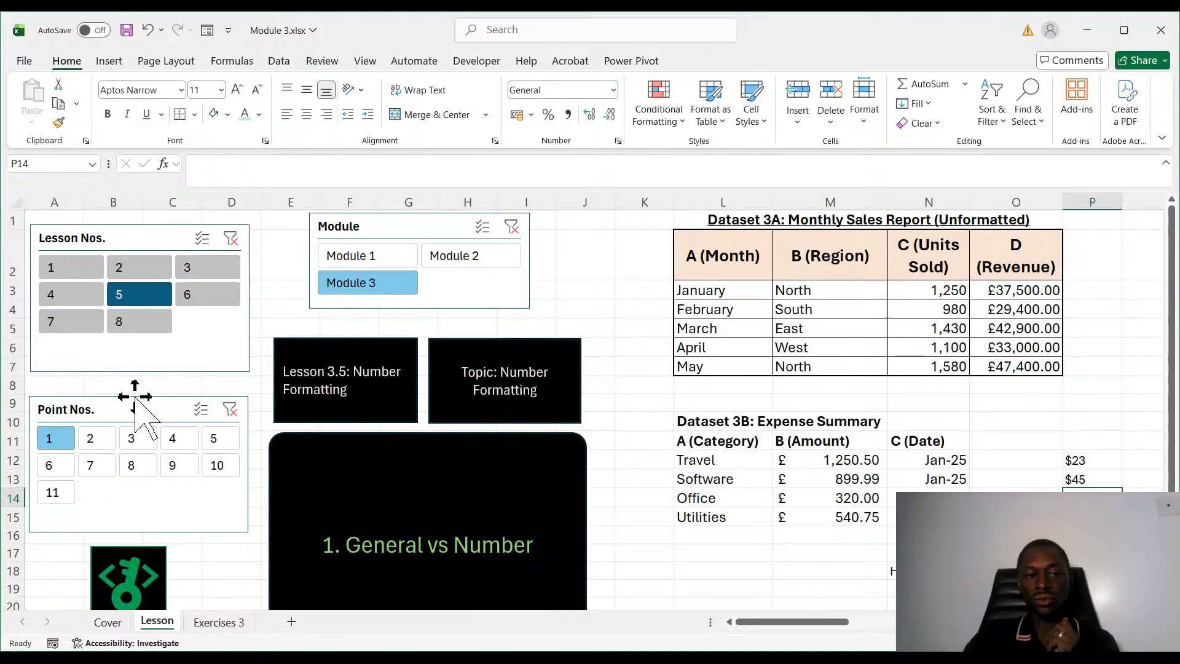
left_click(210, 298)
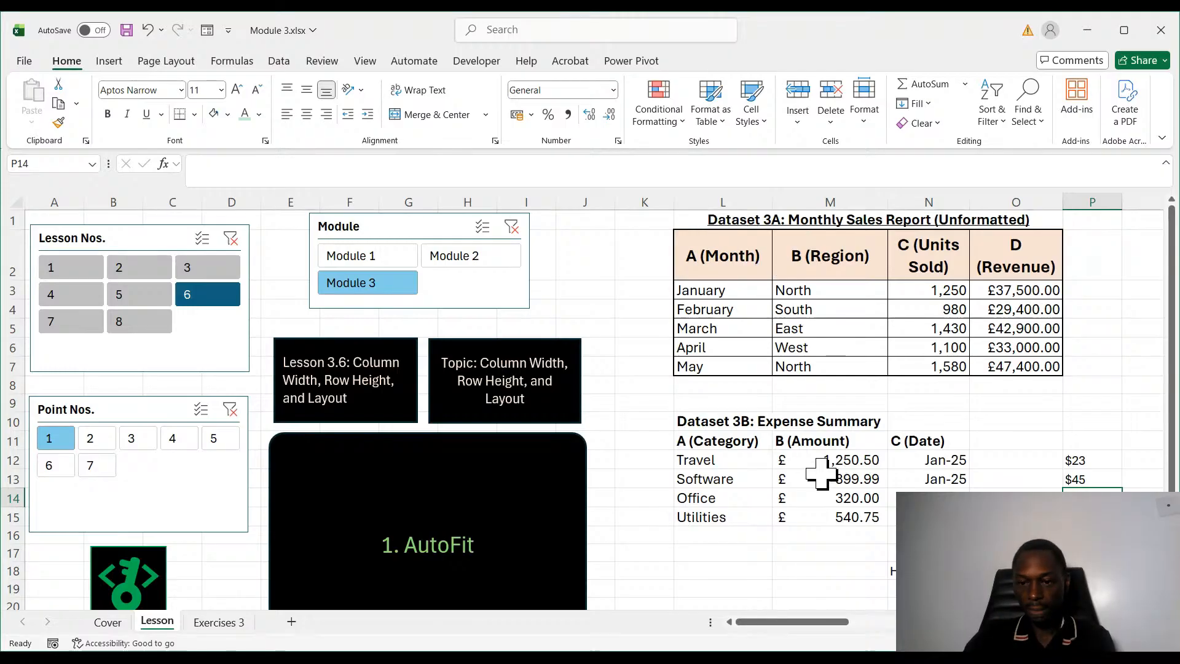
left_click_drag(696, 421, 1100, 572)
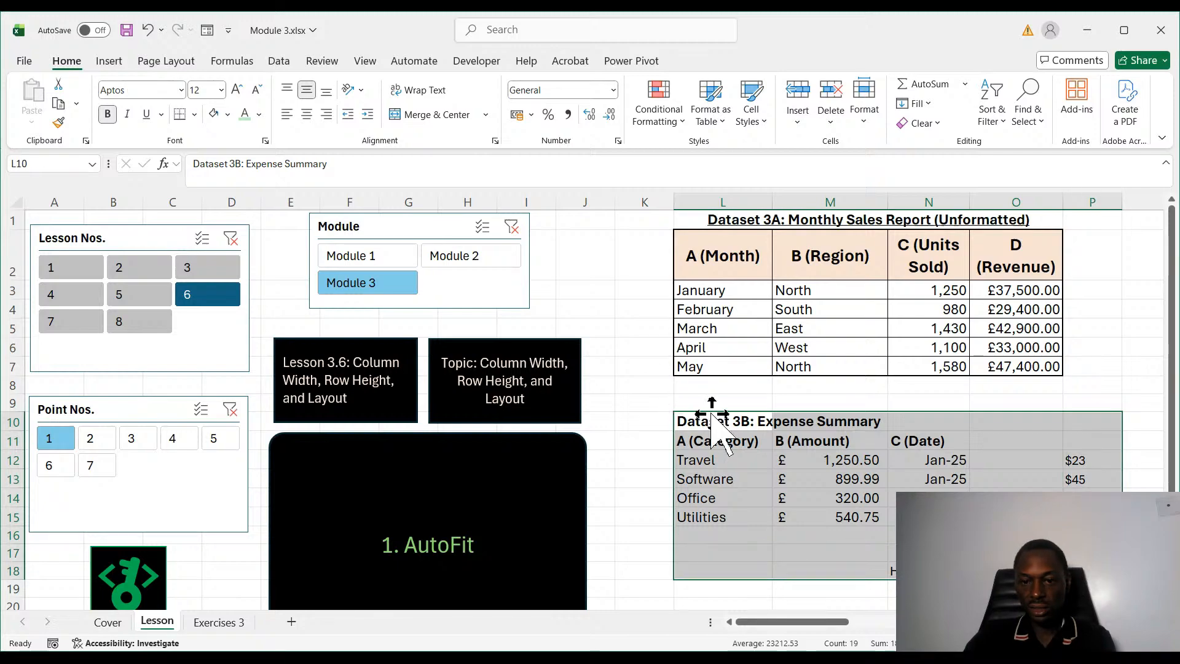
left_click_drag(691, 413, 836, 248)
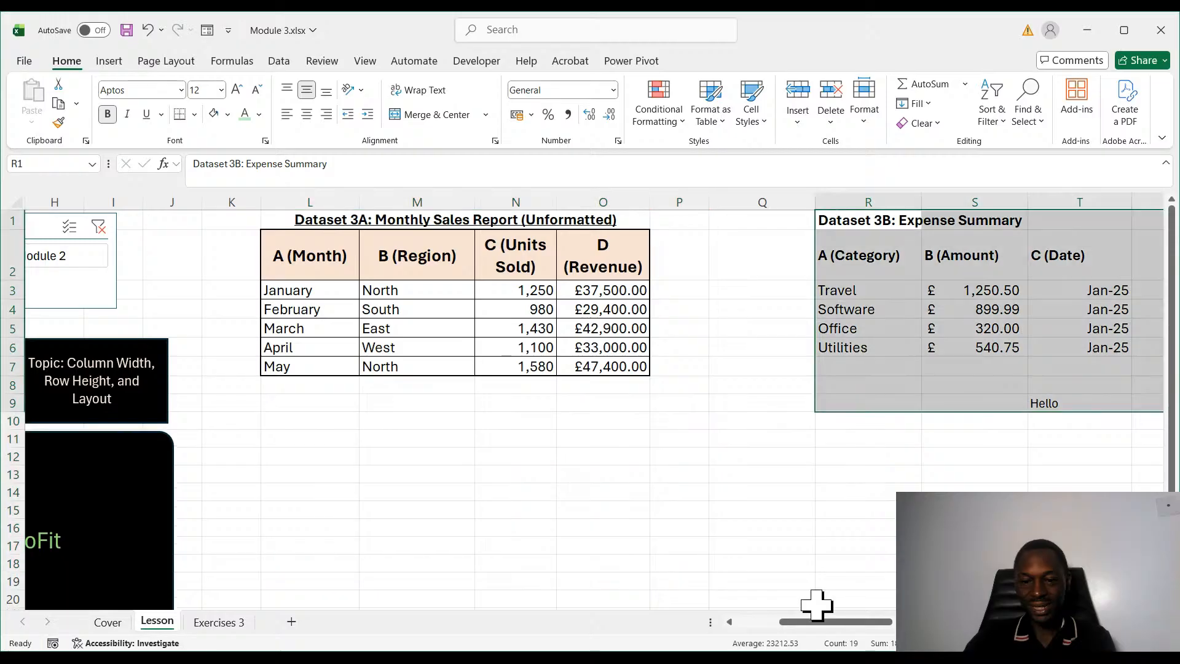
scroll(838, 632, "left", 5)
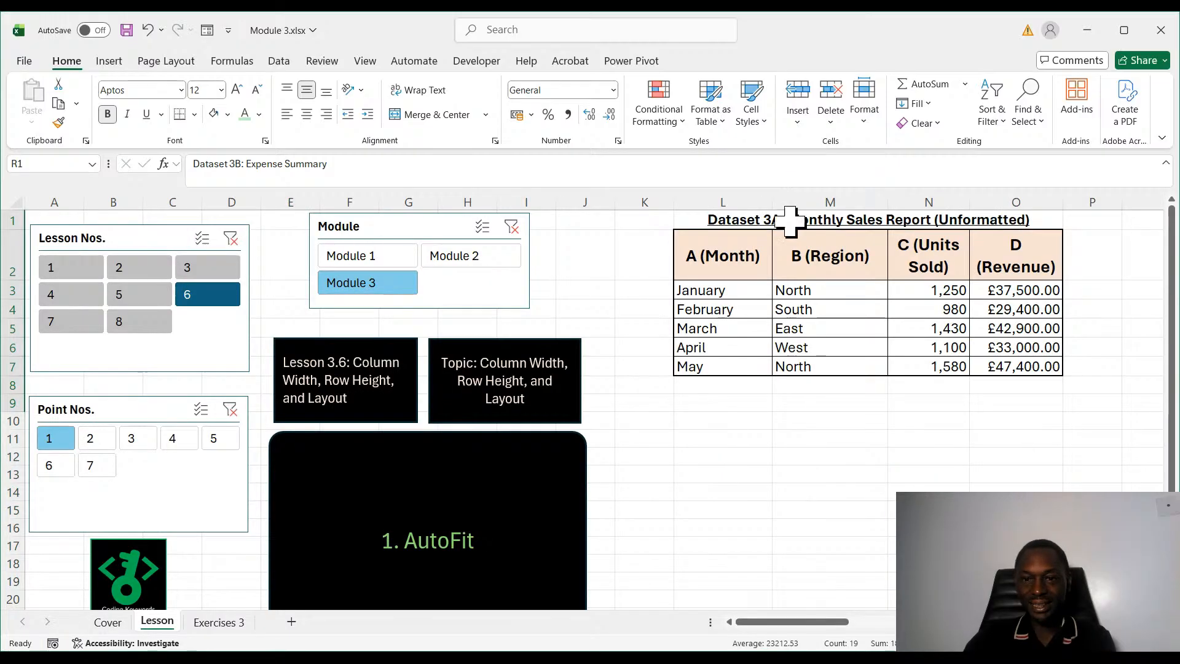
Narrow columns L, N and O of Dataset 3A until their contents are cut off, make row 2 taller and row 4 shorter.
left_click_drag(773, 204, 735, 223)
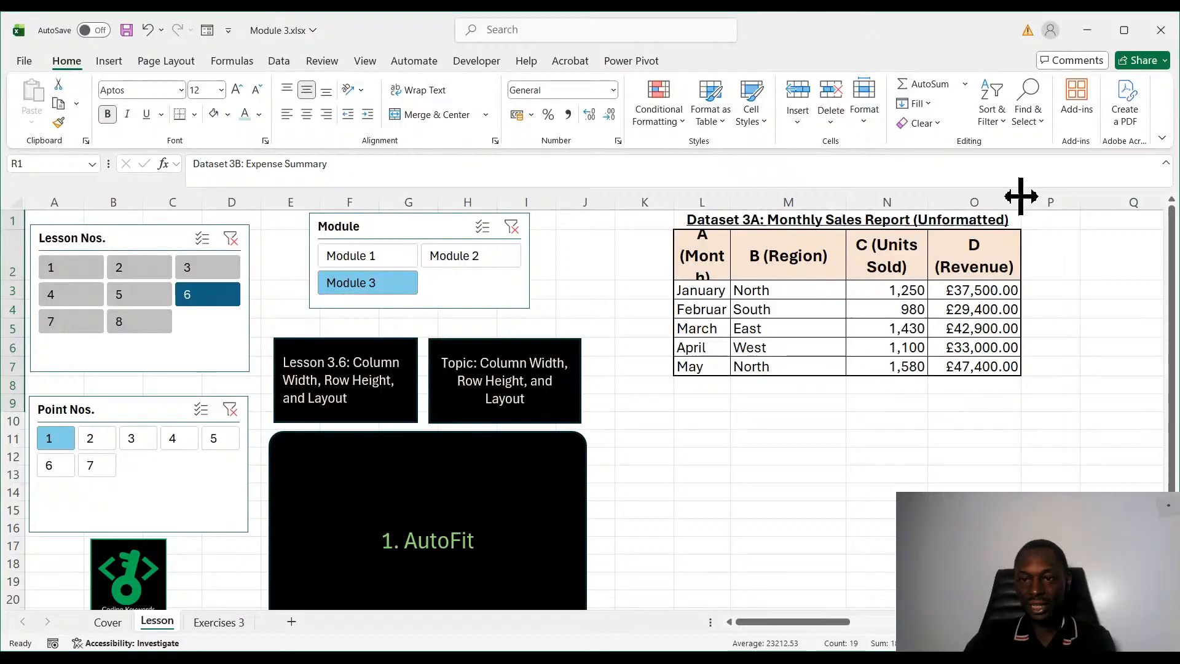
left_click_drag(1021, 197, 894, 211)
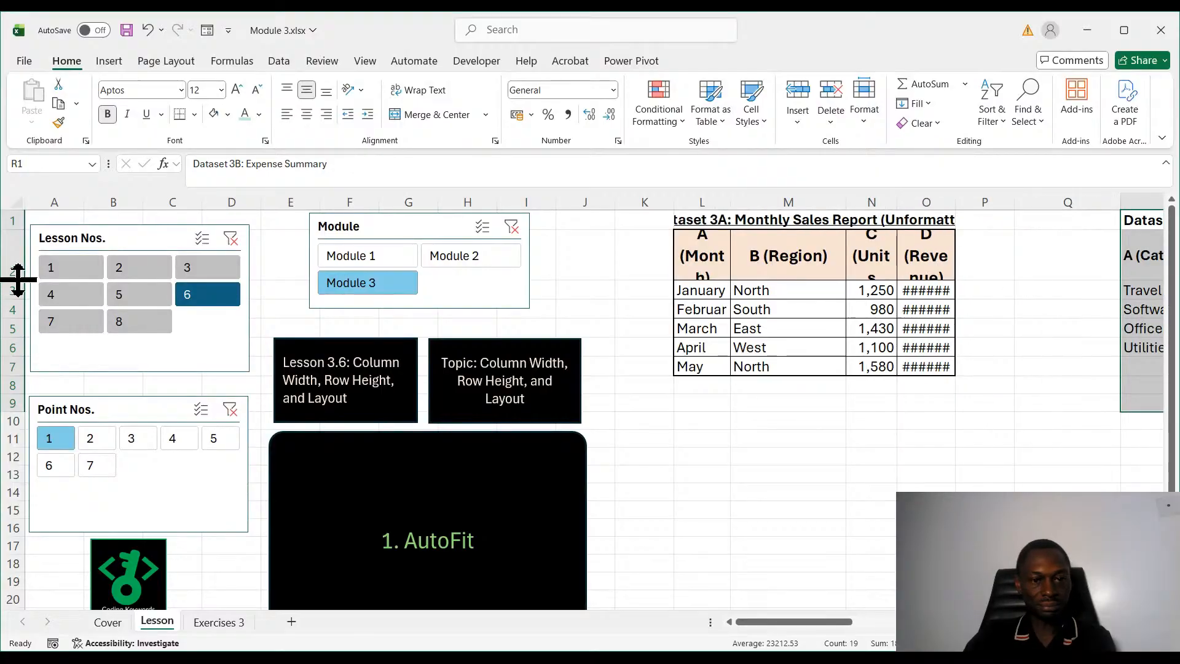
left_click_drag(19, 280, 19, 311)
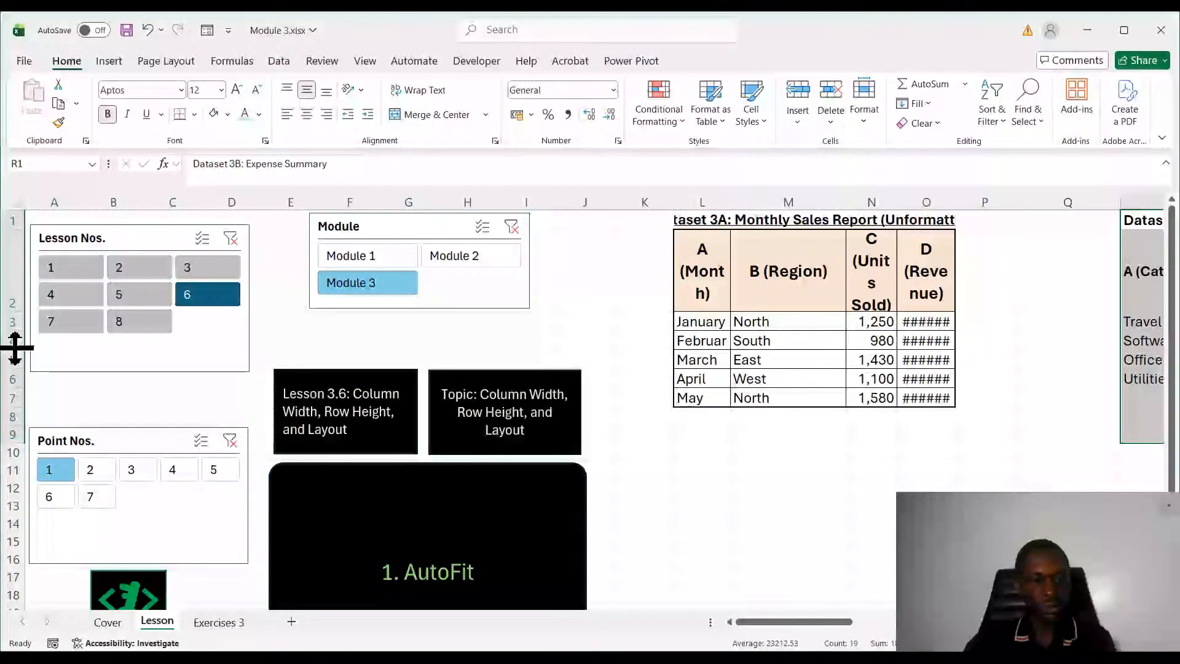
left_click_drag(14, 349, 15, 341)
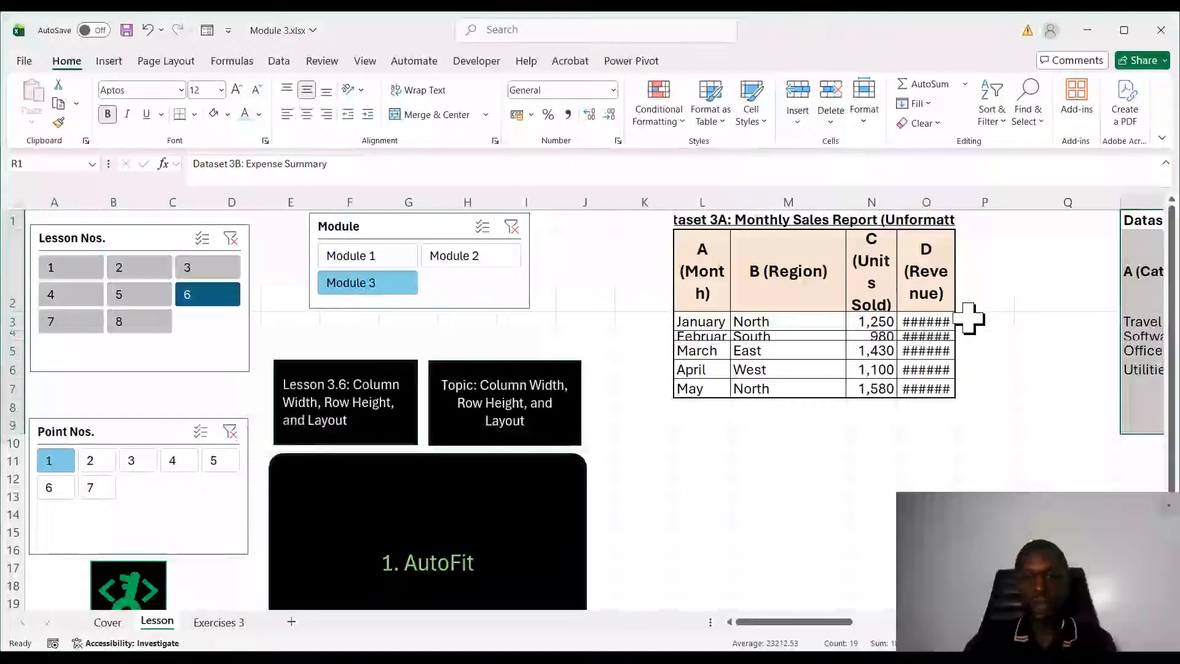
AutoFit the column widths of L to O, and AutoFit the row heights of Dataset 3A.
left_click_drag(701, 215, 884, 385)
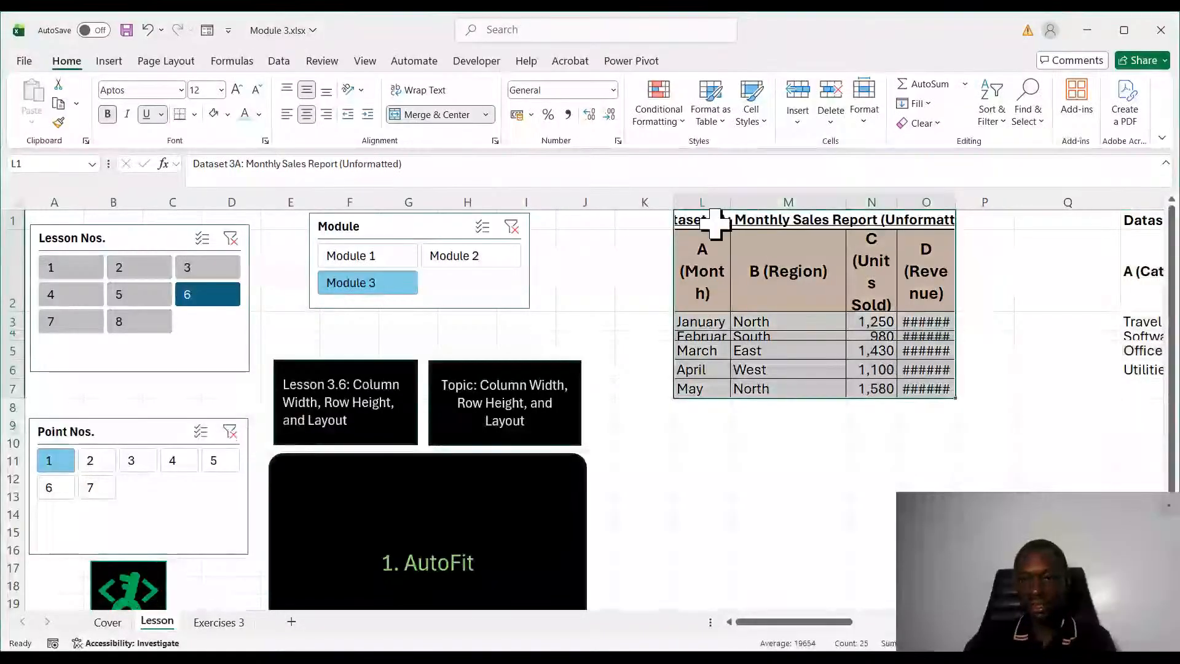
left_click(704, 201)
left_click_drag(709, 201, 935, 195)
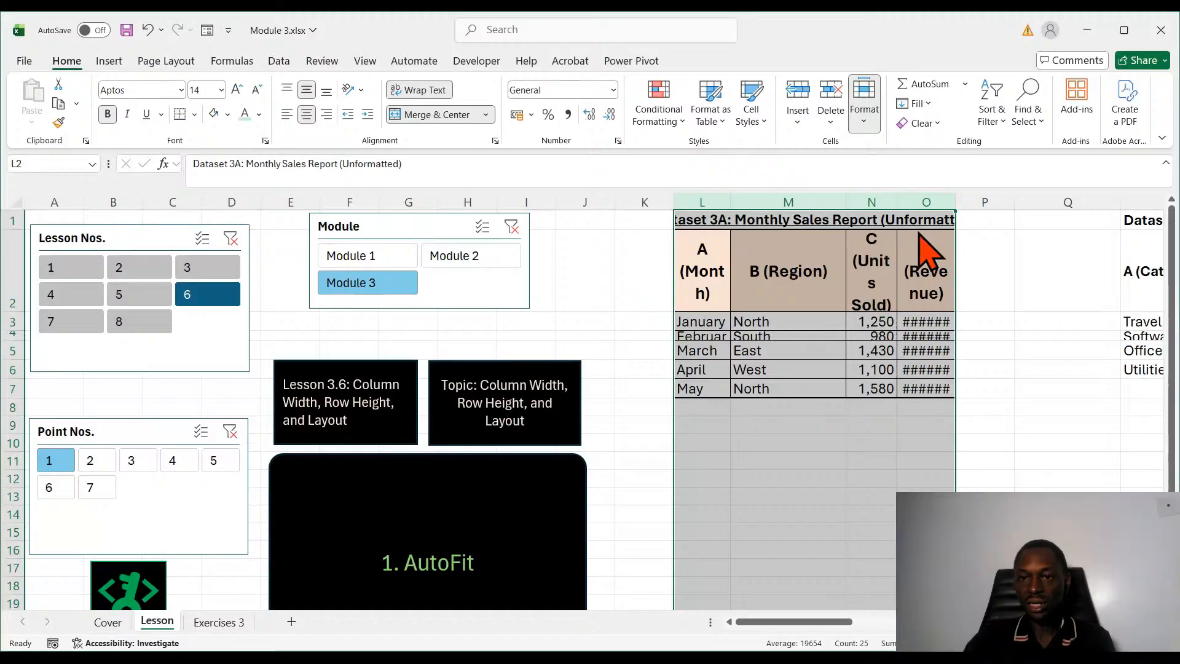
key("alt+h")
key("o")
key("i")
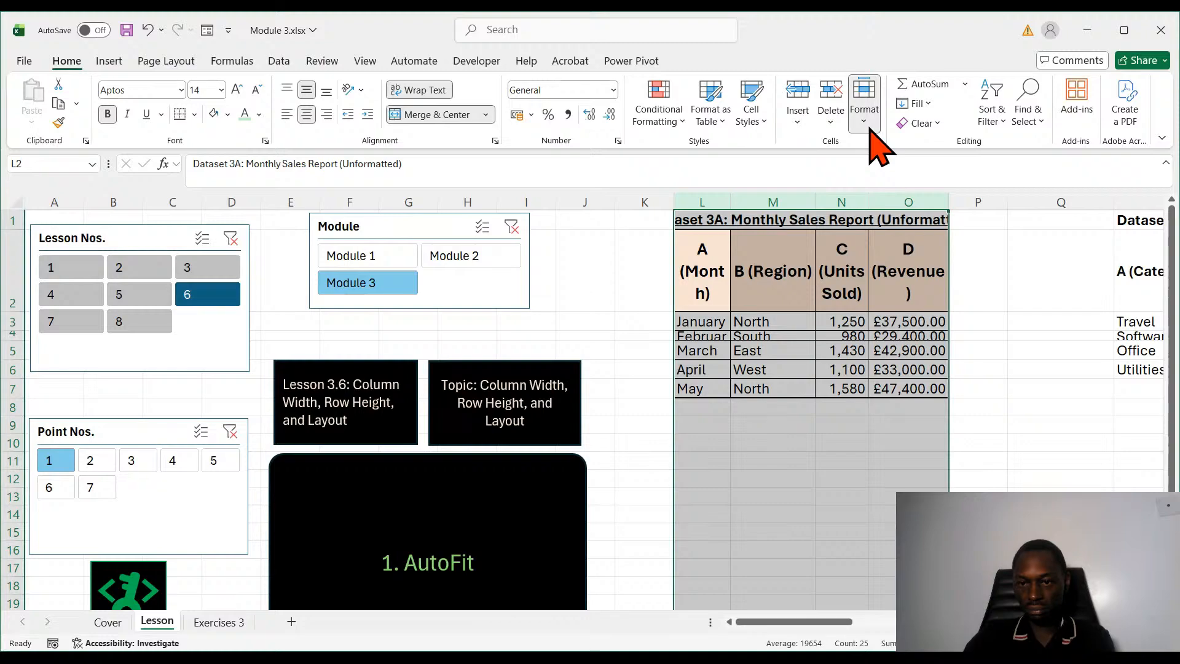
left_click(919, 194)
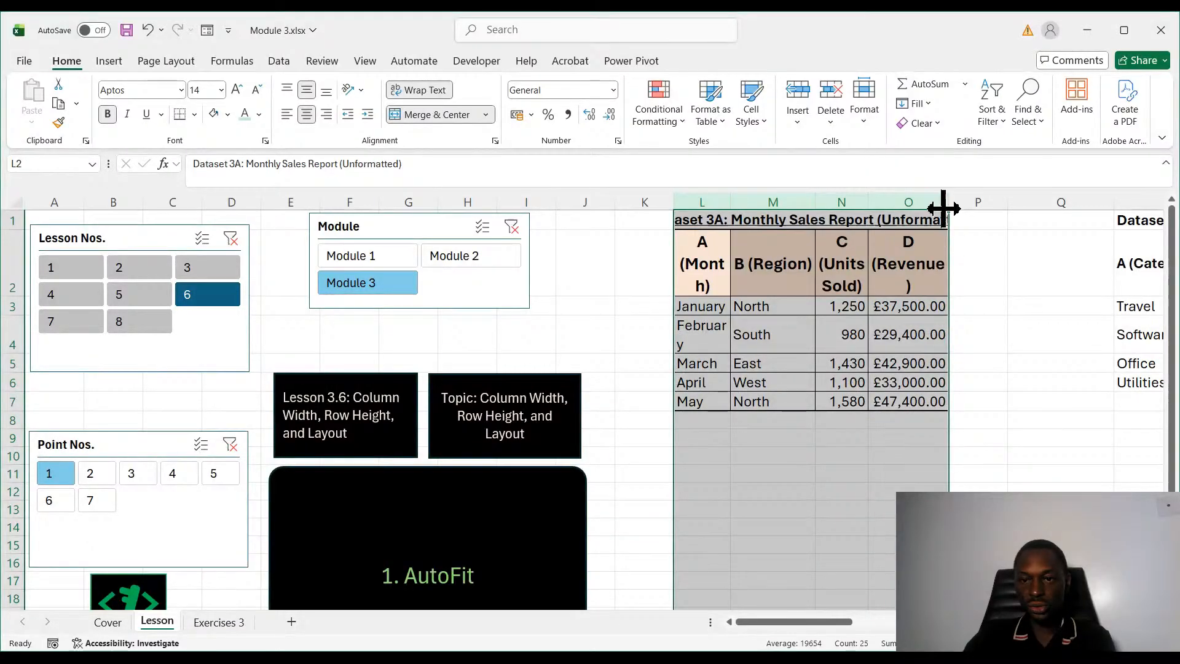
Widen columns L to O together to one equal width that fits the A (Month) and D (Revenue) headings on one line.
double_click(732, 200)
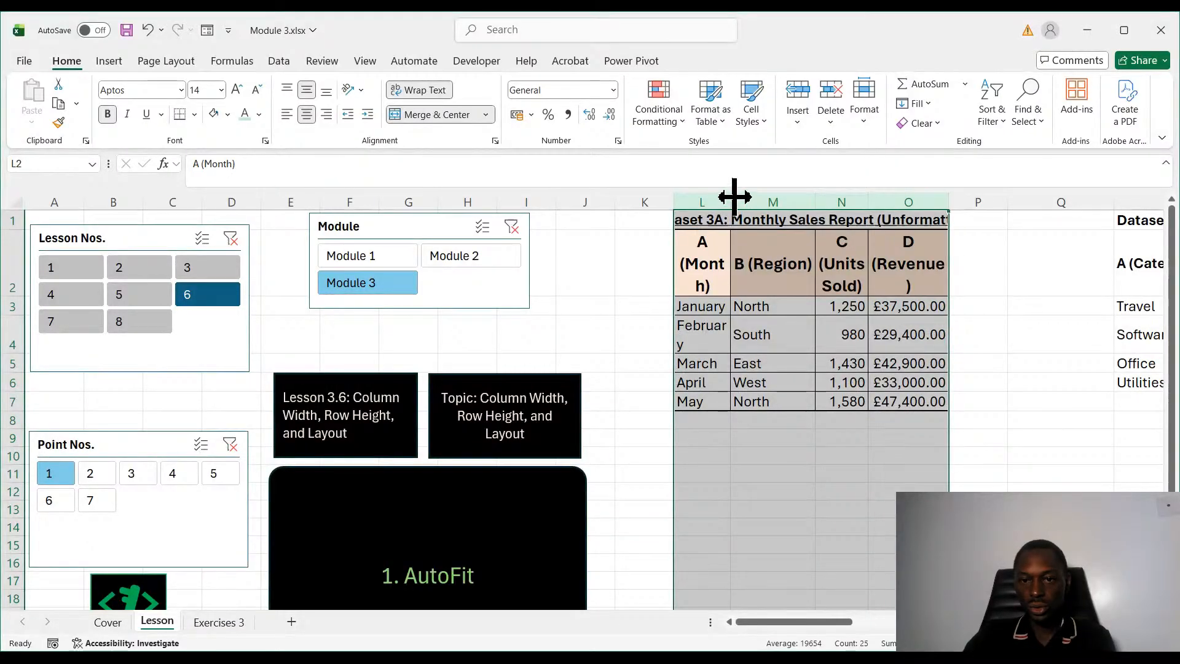
left_click_drag(734, 196, 767, 187)
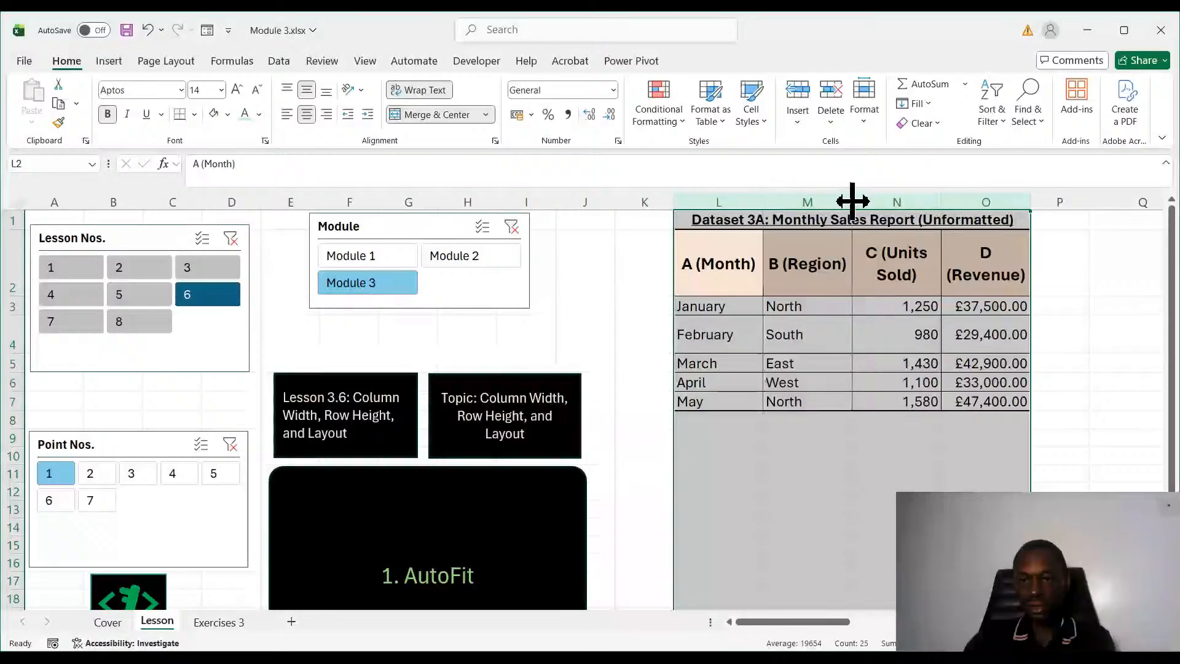
left_click_drag(852, 201, 867, 201)
left_click(923, 509)
AutoFit the column widths to the contents of the Dataset 3A range L1:O7.
left_click_drag(1078, 399, 731, 212)
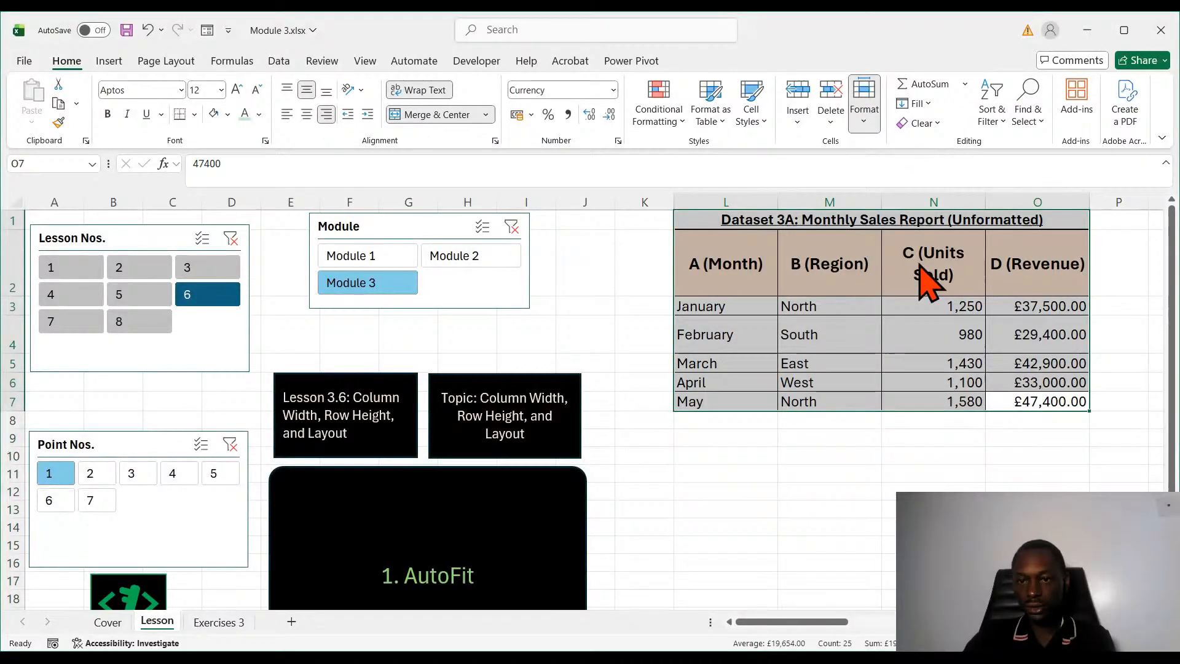
key("alt+h")
key("o")
key("i")
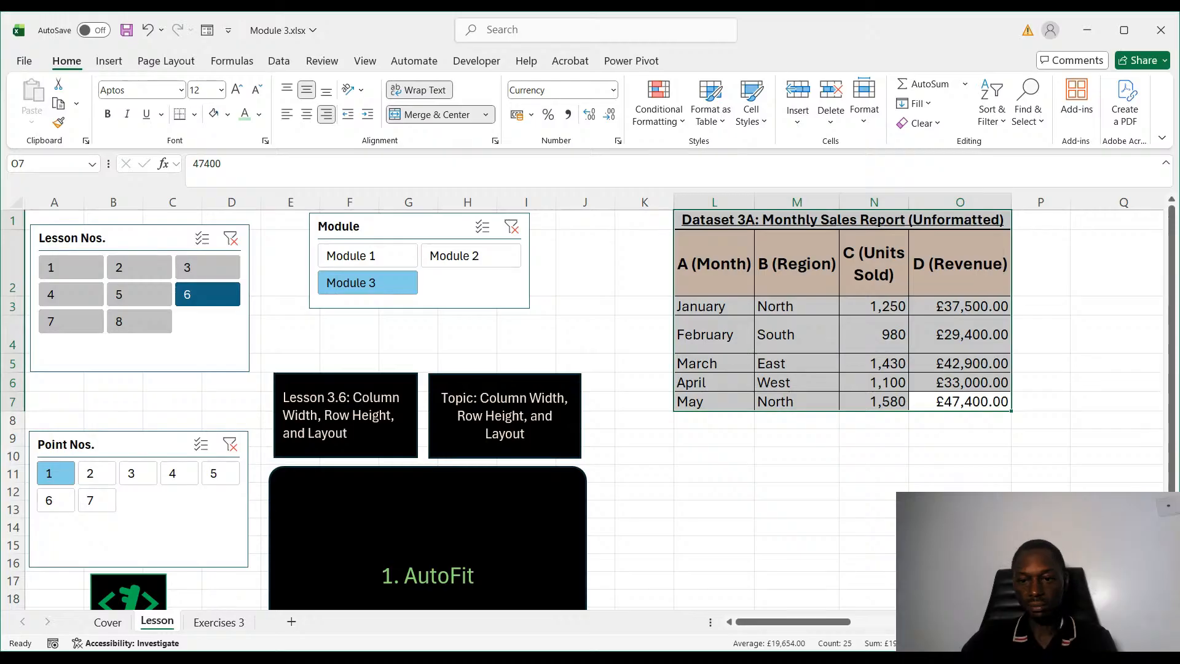
AutoFit the row heights of the Dataset 3A range L1:O7.
left_click(898, 478)
left_click_drag(706, 224, 942, 400)
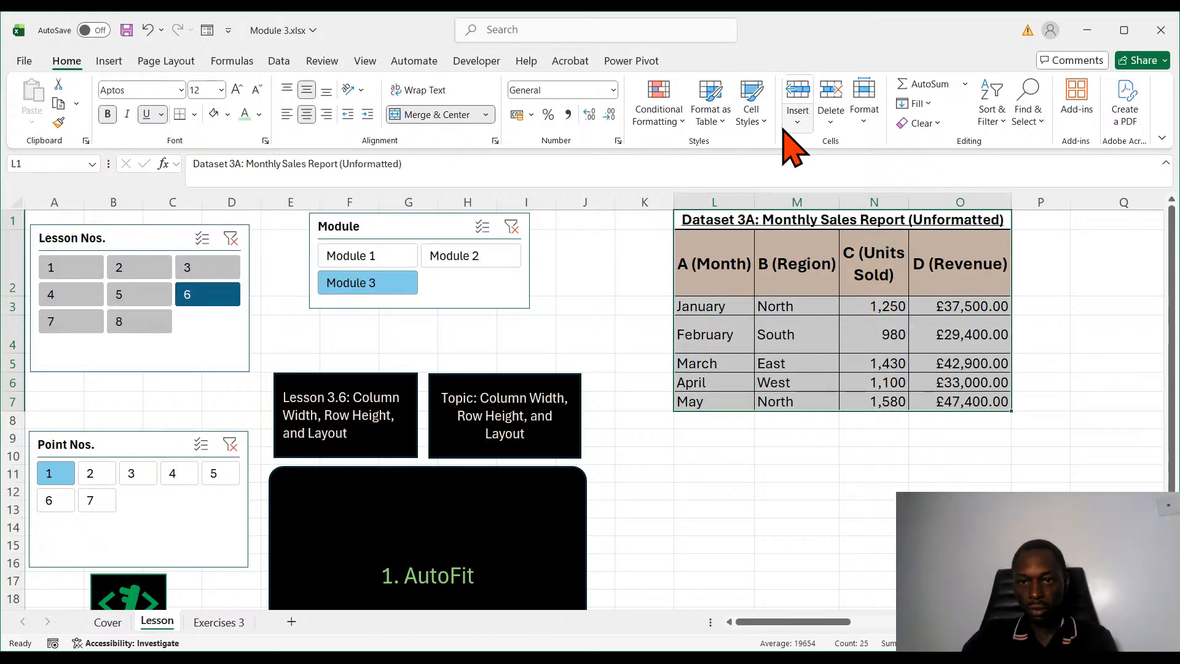
key("alt+h")
key("o")
key("a")
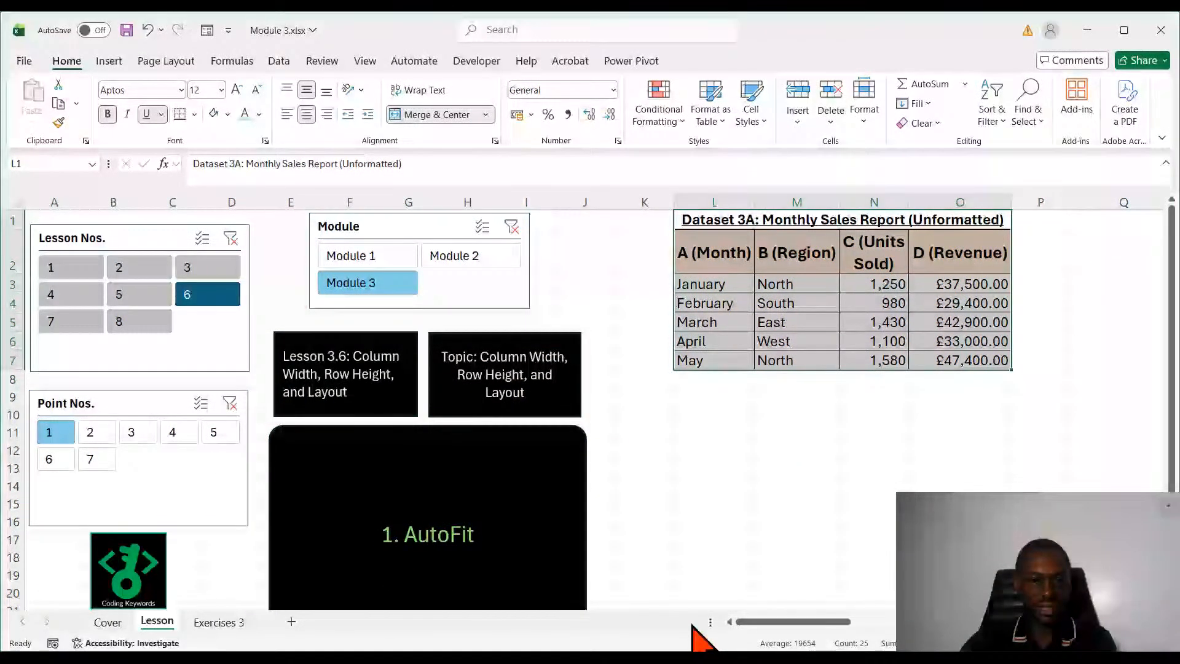
Show point 2 on manual resizing and point 3 on hiding and unhiding, and hide the Region column M.
left_click(113, 430)
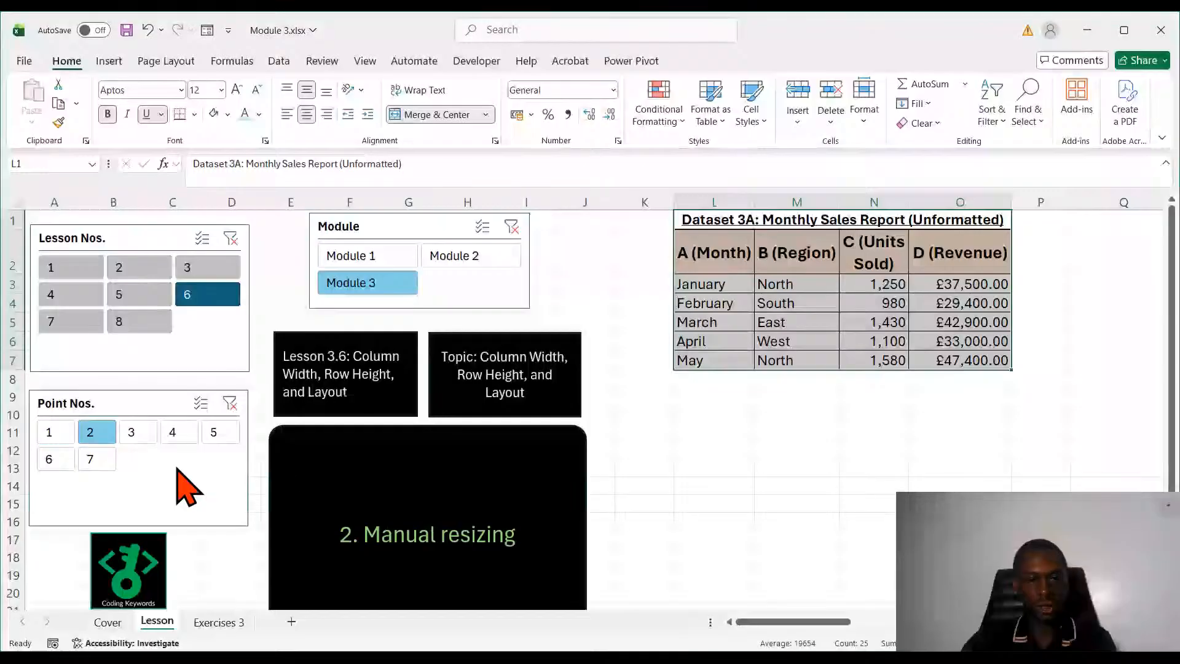
left_click(140, 435)
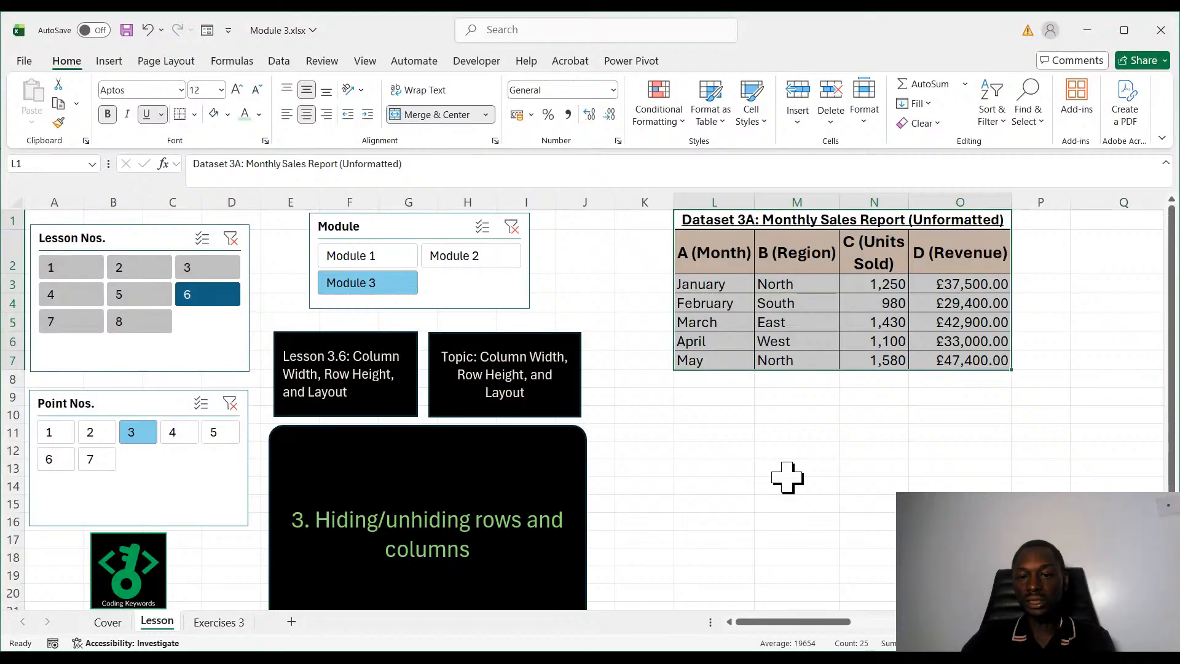
left_click(809, 191)
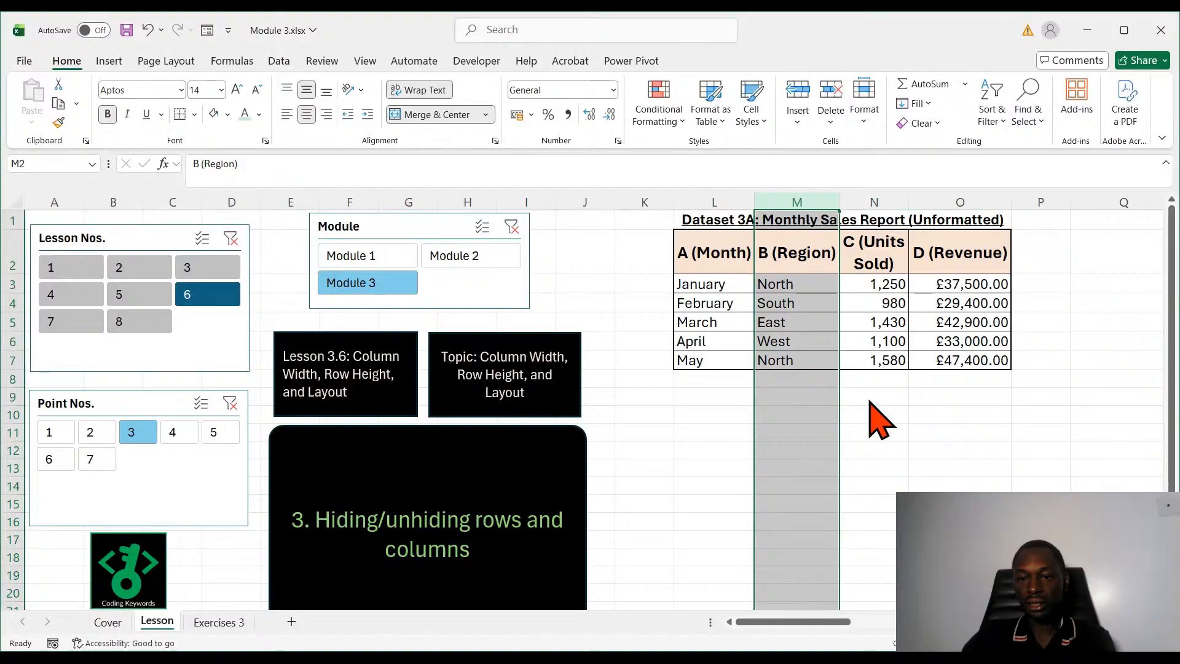
key("ctrl+0")
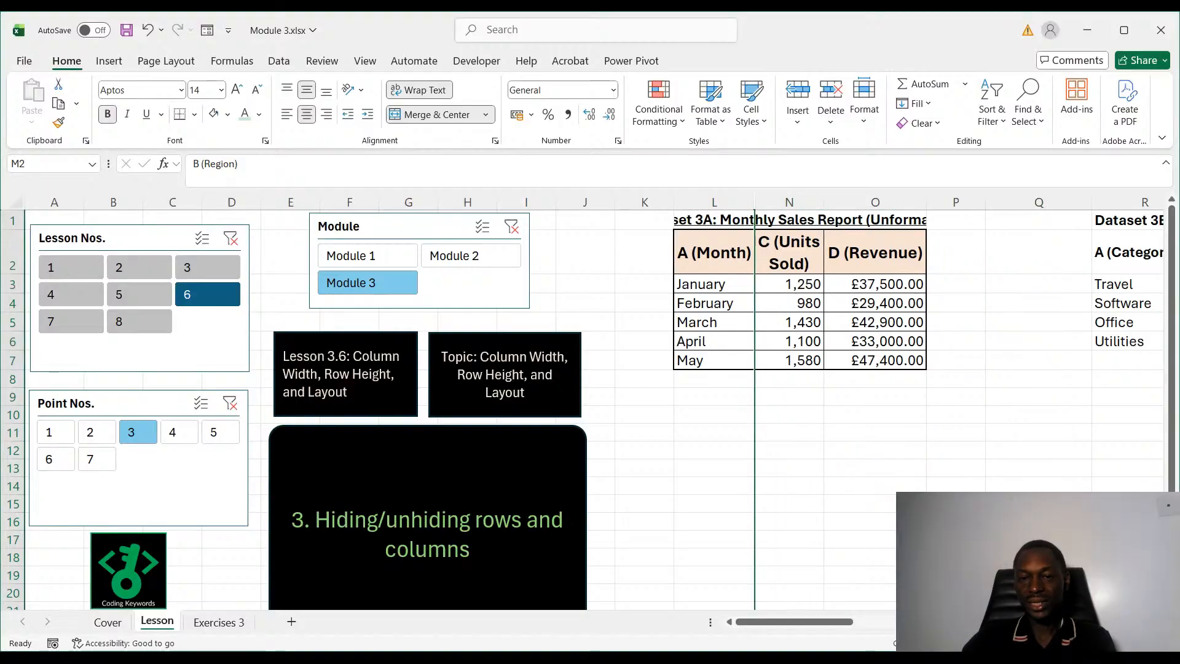
Hide row 5, which holds the March record of Dataset 3A.
left_click(713, 196)
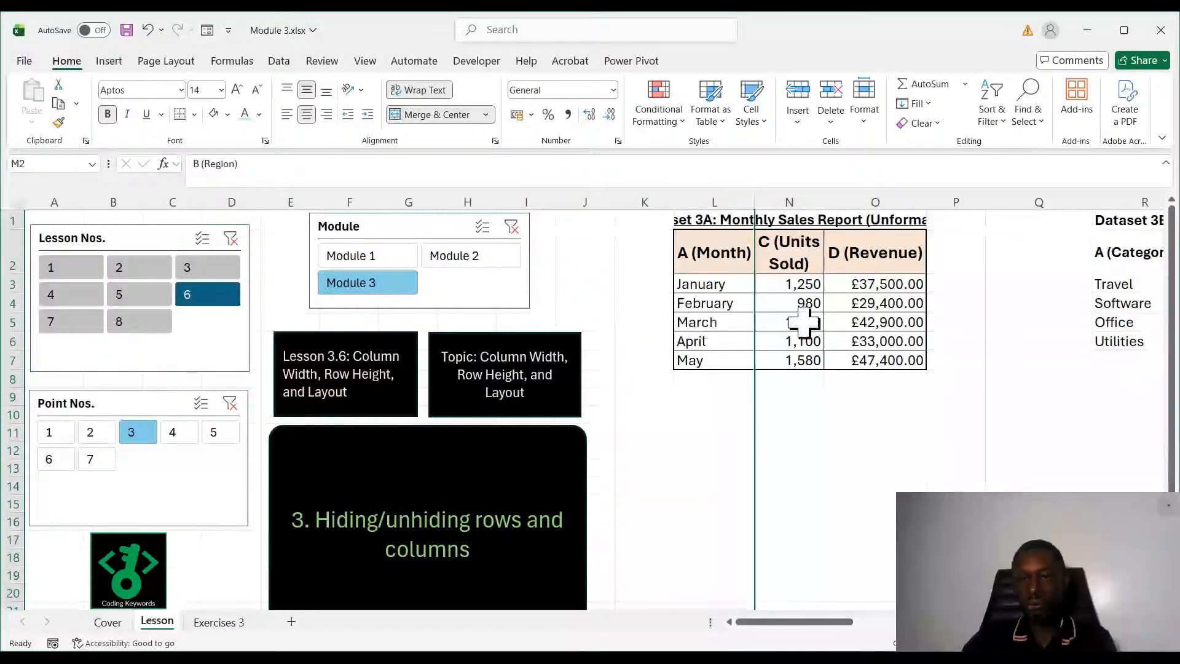
left_click(713, 324)
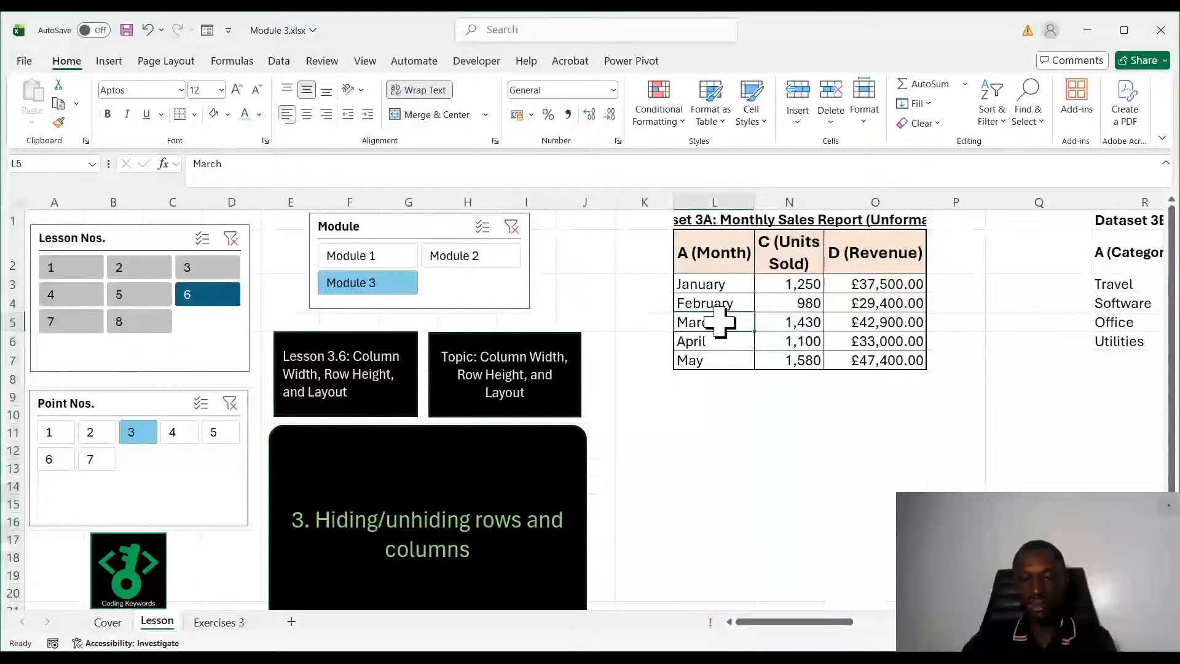
left_click(13, 323)
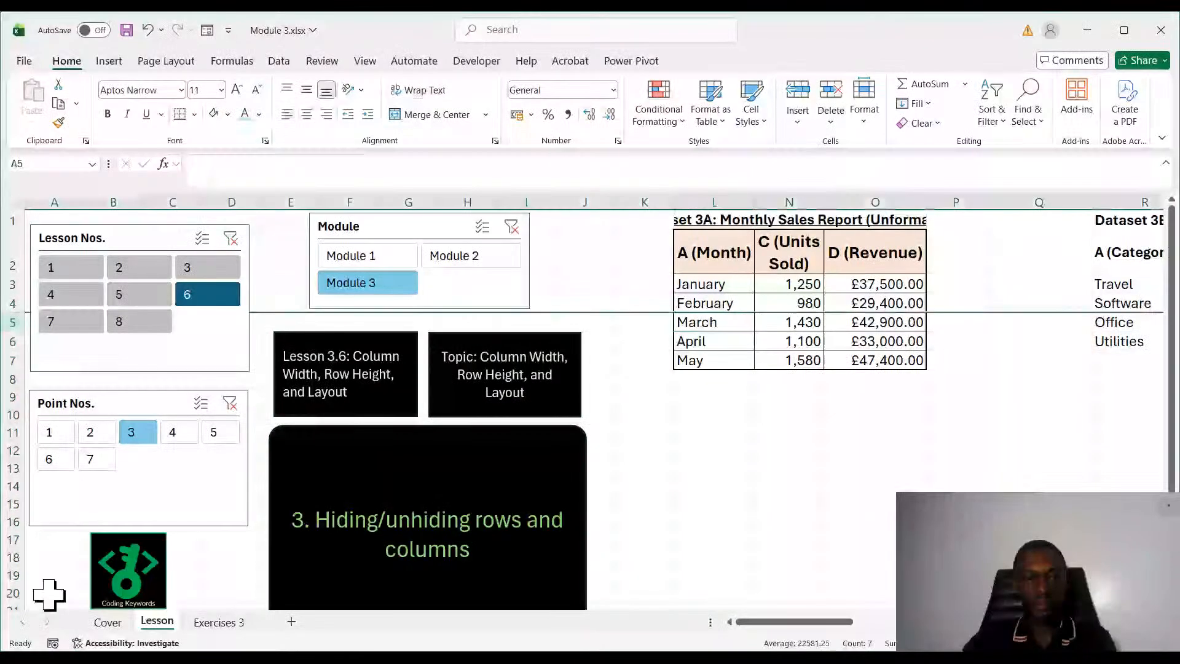
key("ctrl+9")
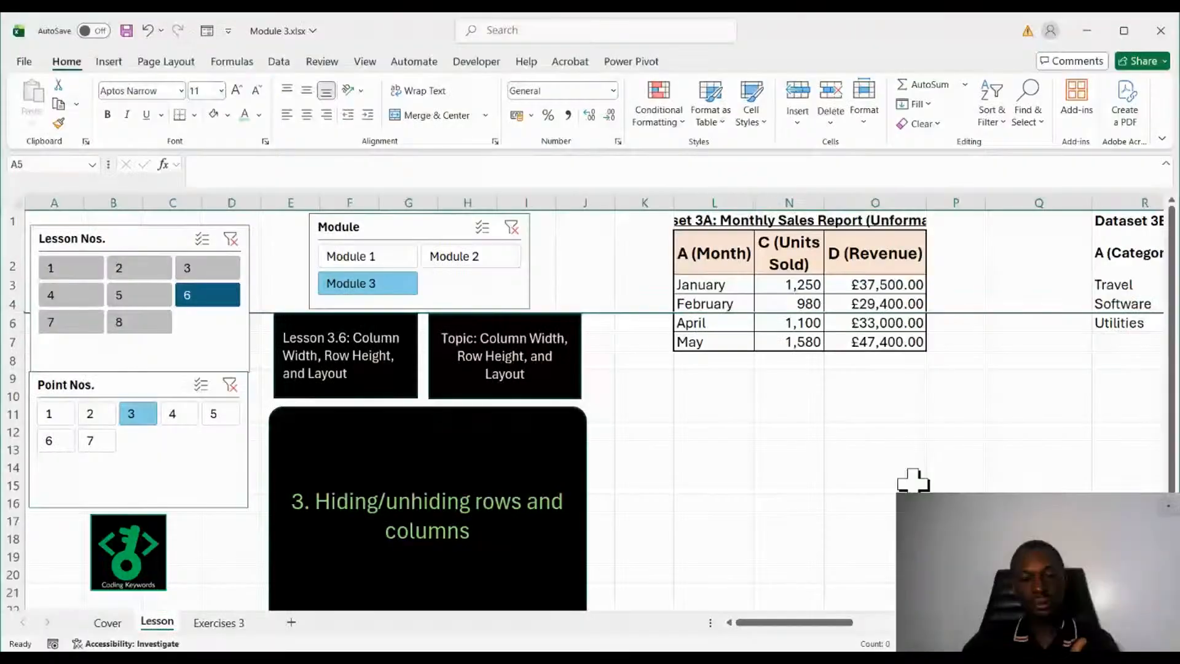
Unhide row 5 with the March record, and bring back the hidden Region column M between columns L and N.
left_click(17, 307)
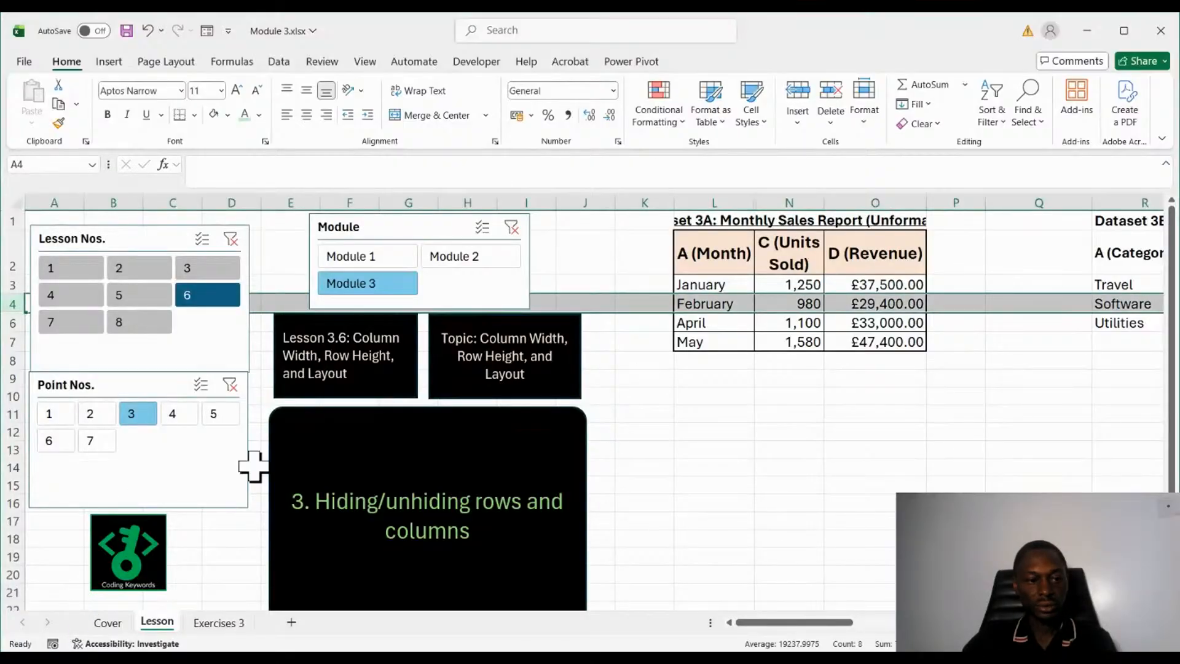
left_click(17, 313)
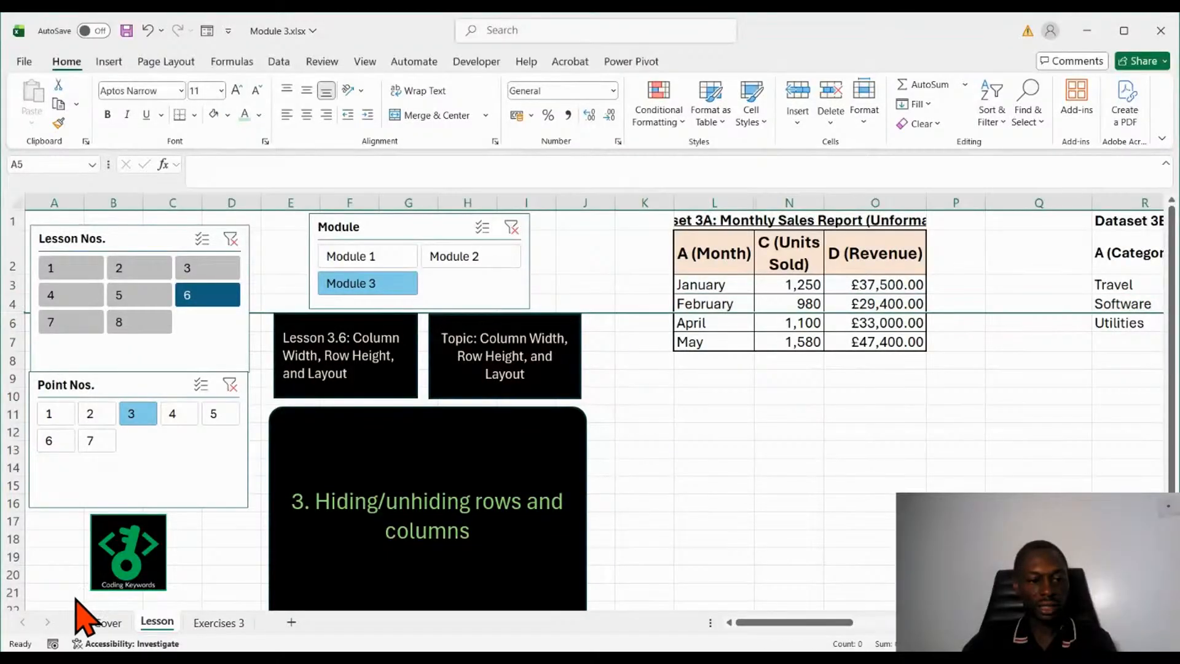
key("ctrl+shift+9")
left_click(788, 450)
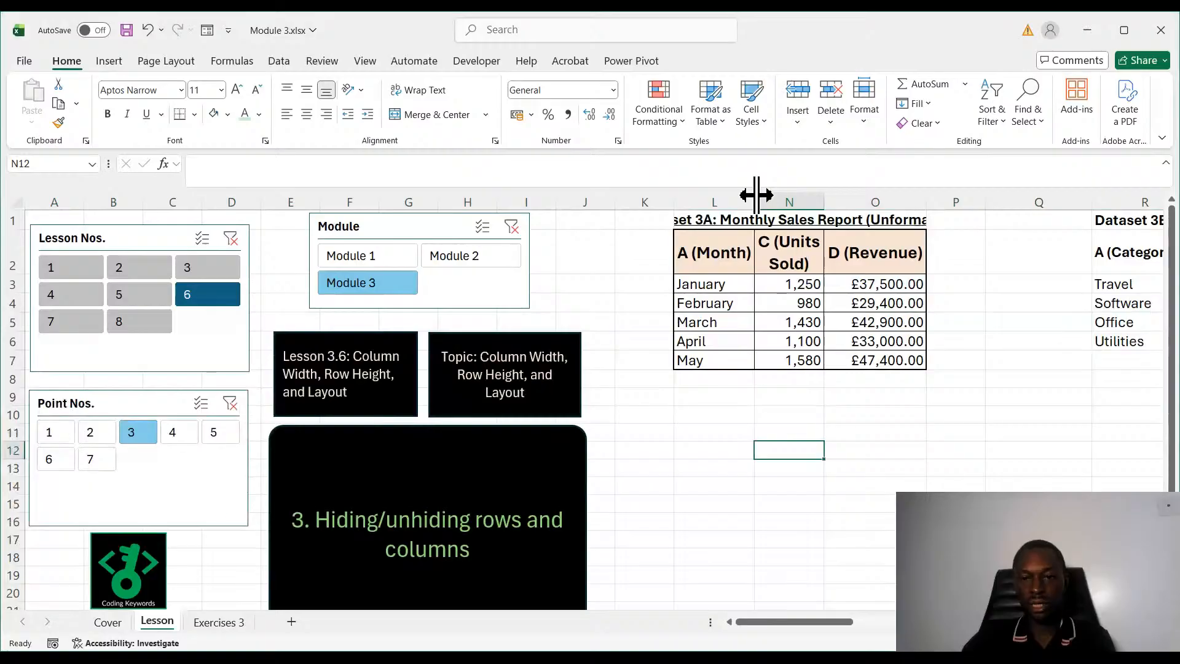
left_click_drag(756, 194, 862, 195)
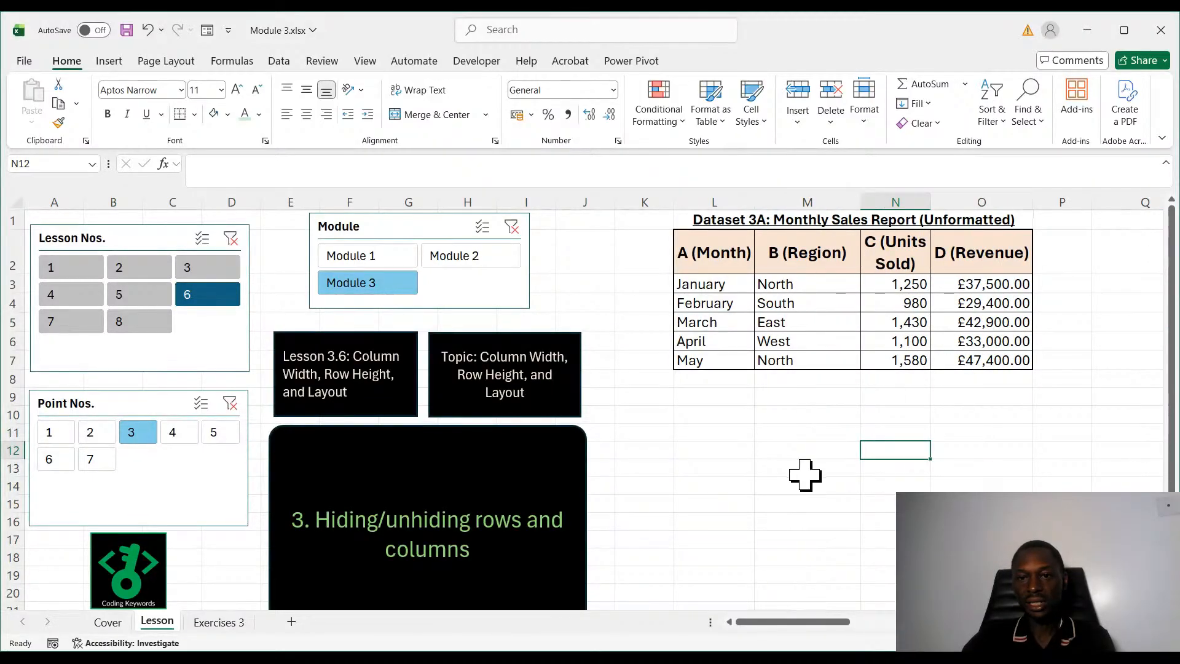
left_click(800, 509)
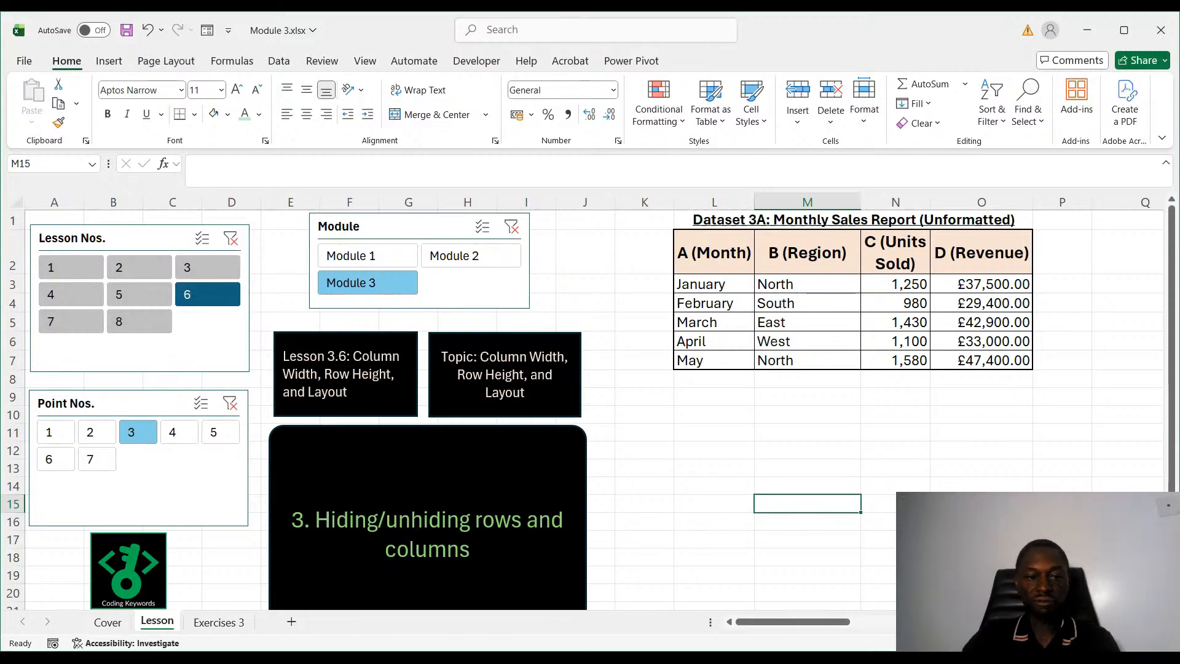
Show point 4 on freeze panes, freeze the top row of the Lesson sheet, and check it against the lower rows.
left_click(175, 433)
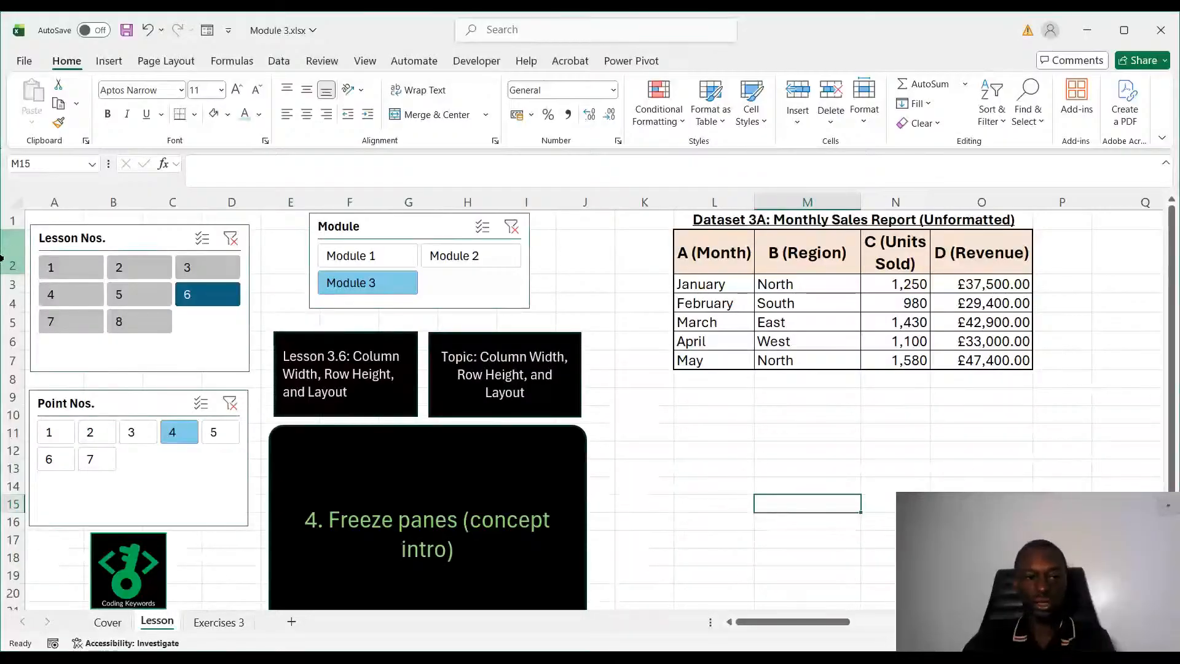
left_click(5, 217)
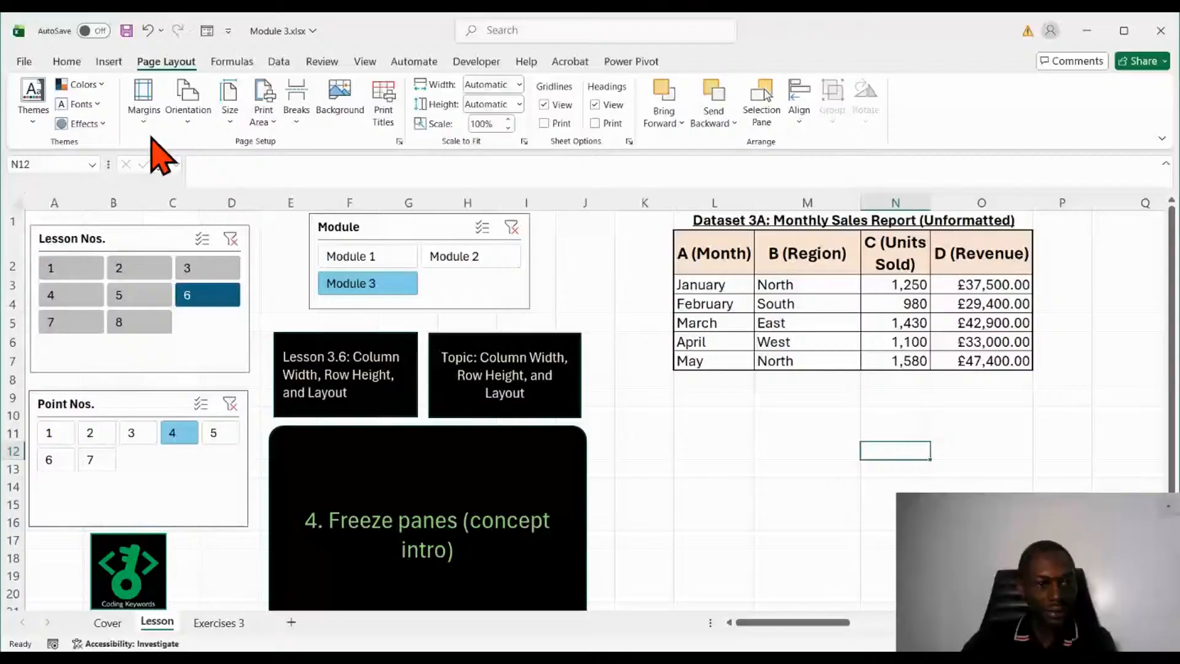
left_click(364, 62)
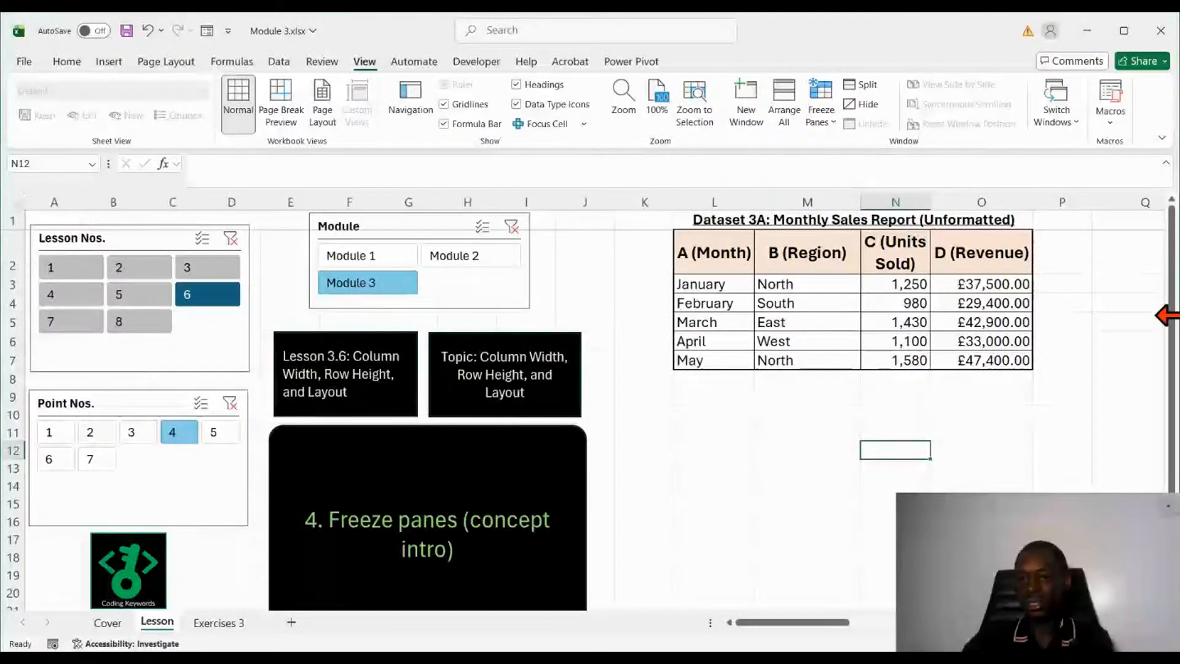
scroll(1058, 366, "down", 4)
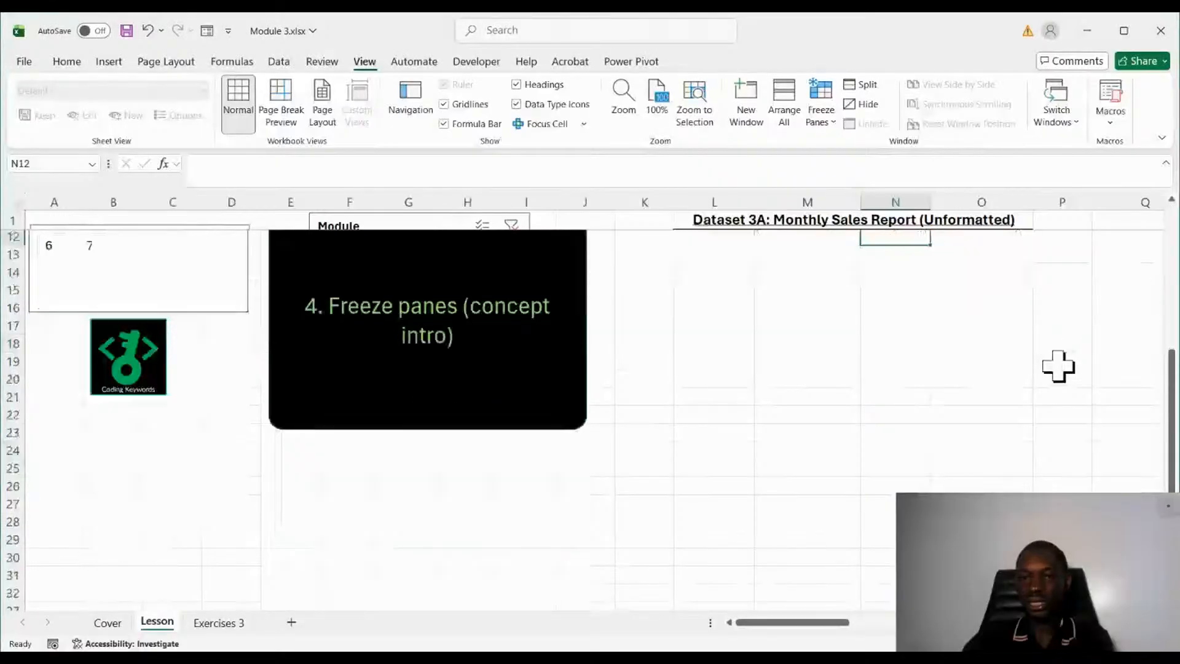
scroll(1058, 366, "up", 4)
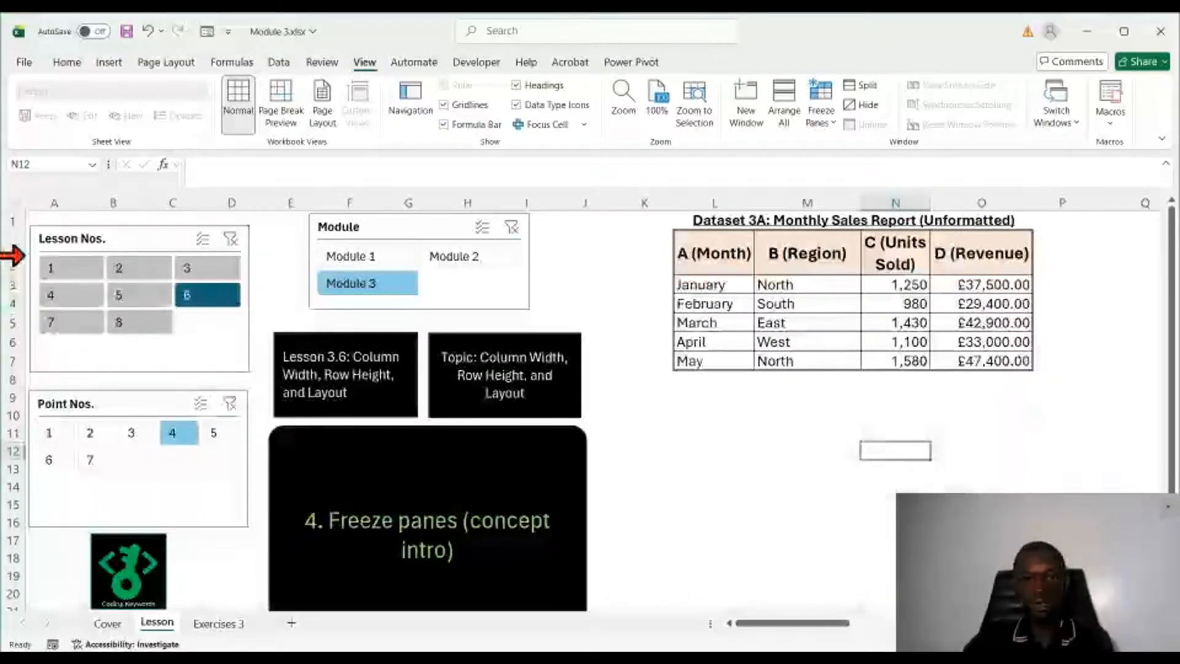
Freeze the panes above row 2 so the Dataset 3A title row stays in view, and check the result.
left_click(7, 256)
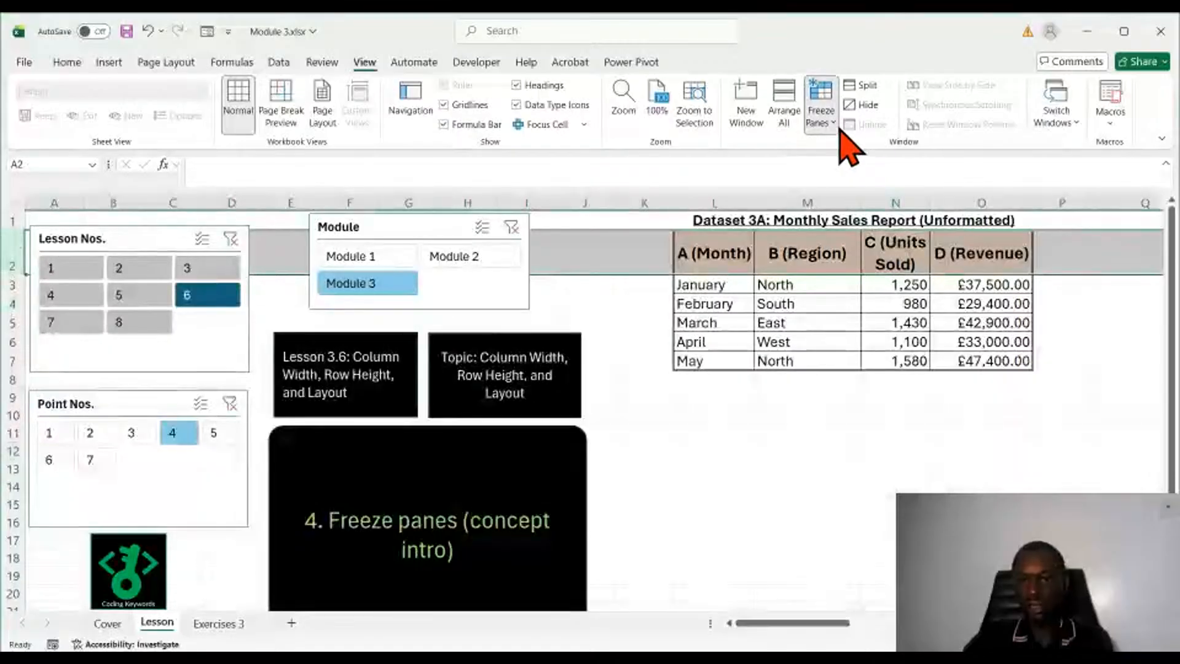
scroll(924, 403, "down", 2)
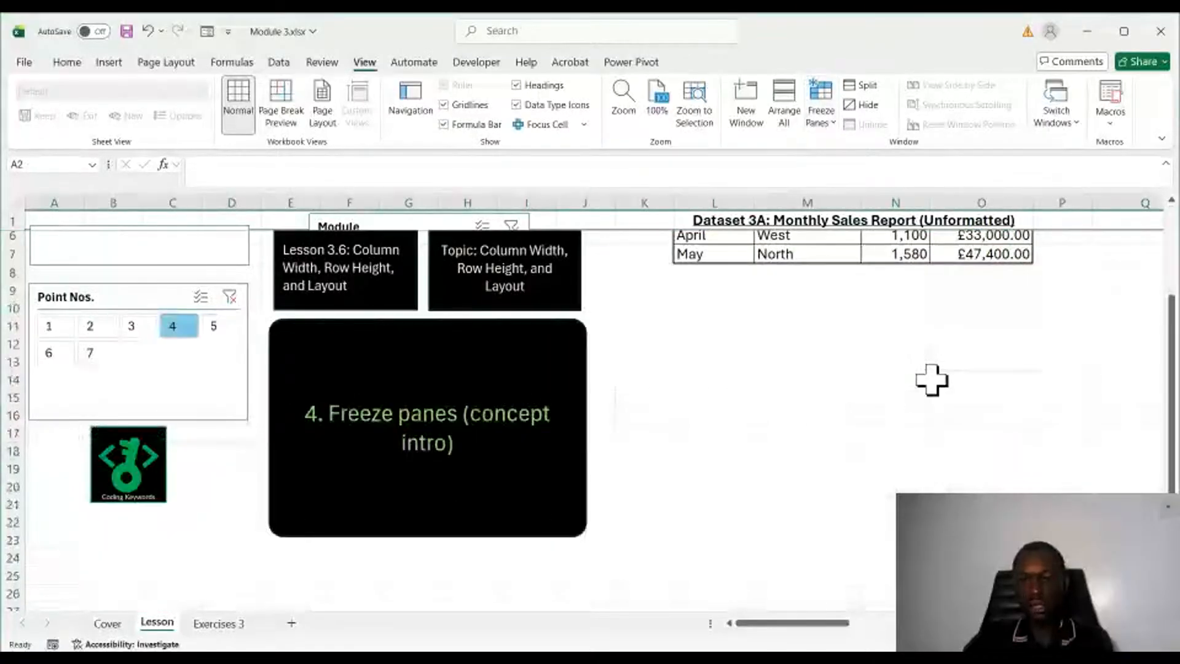
scroll(931, 380, "up", 2)
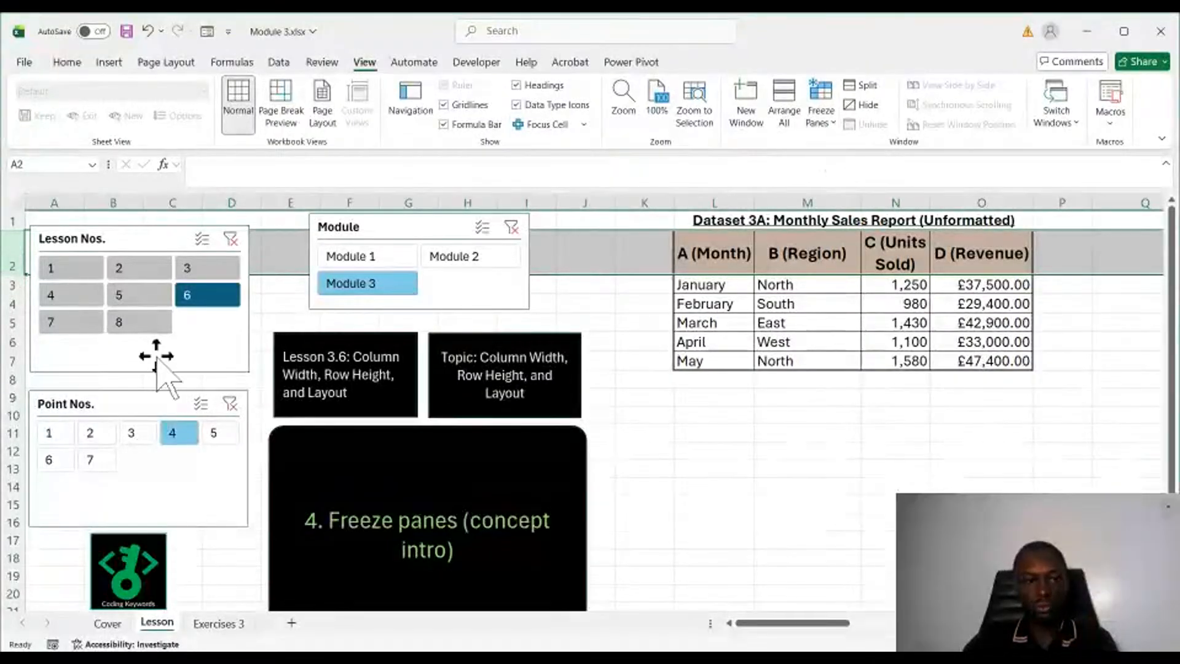
Freeze the panes above row 3 so the Dataset 3A title and header rows stay in view, and check the result.
left_click(8, 284)
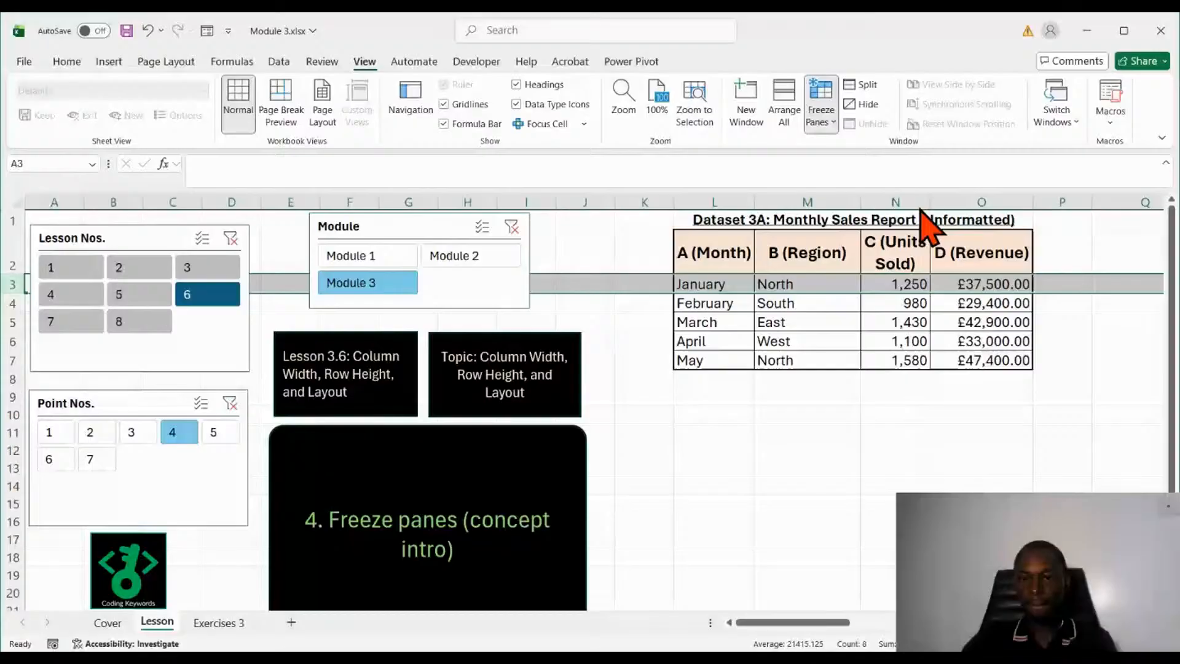
scroll(900, 403, "down", 10)
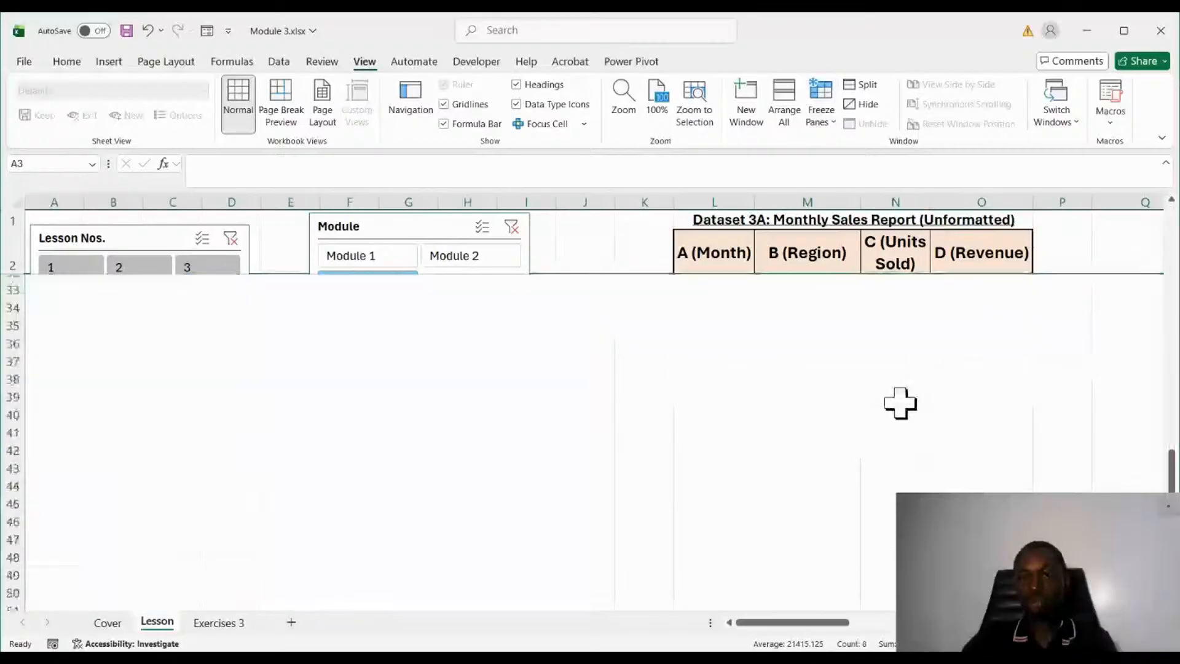
scroll(900, 403, "up", 10)
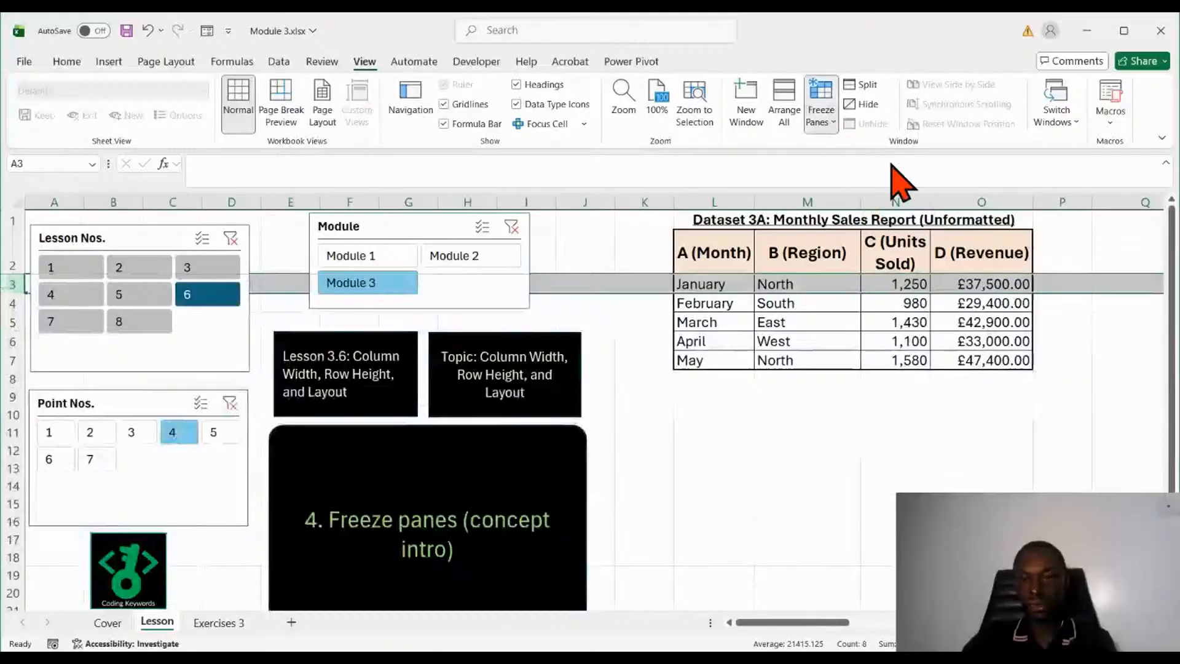
left_click(842, 484)
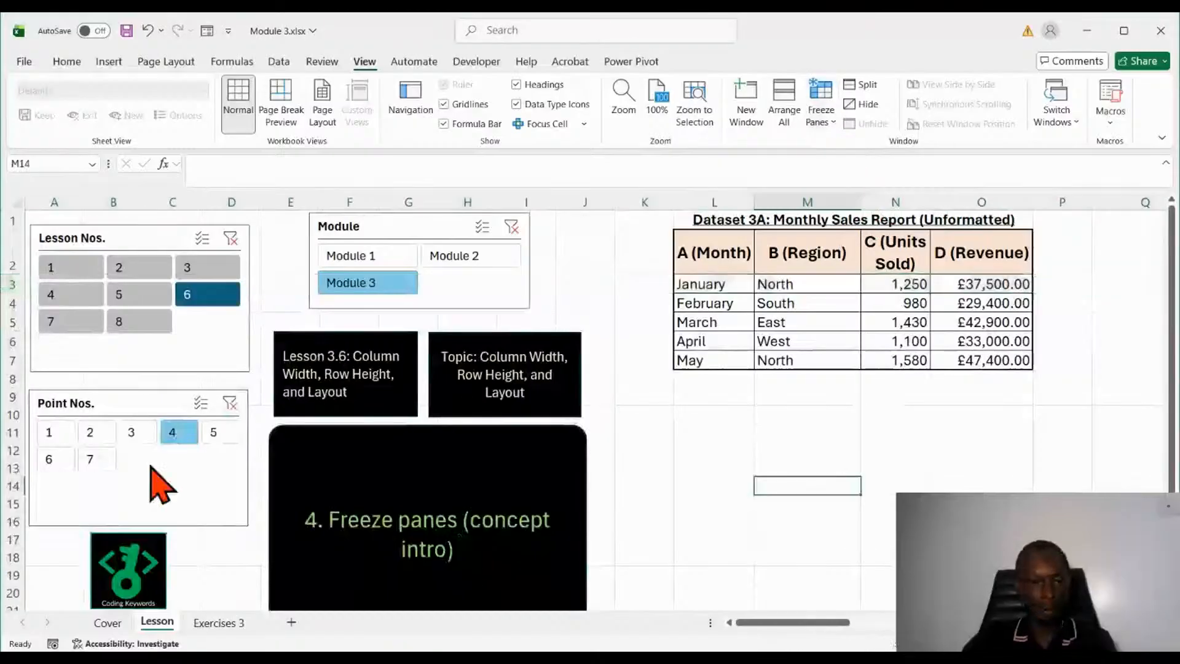
Review the Lesson 3.6 column width exercises in points 5, 6 and 7.
left_click(220, 433)
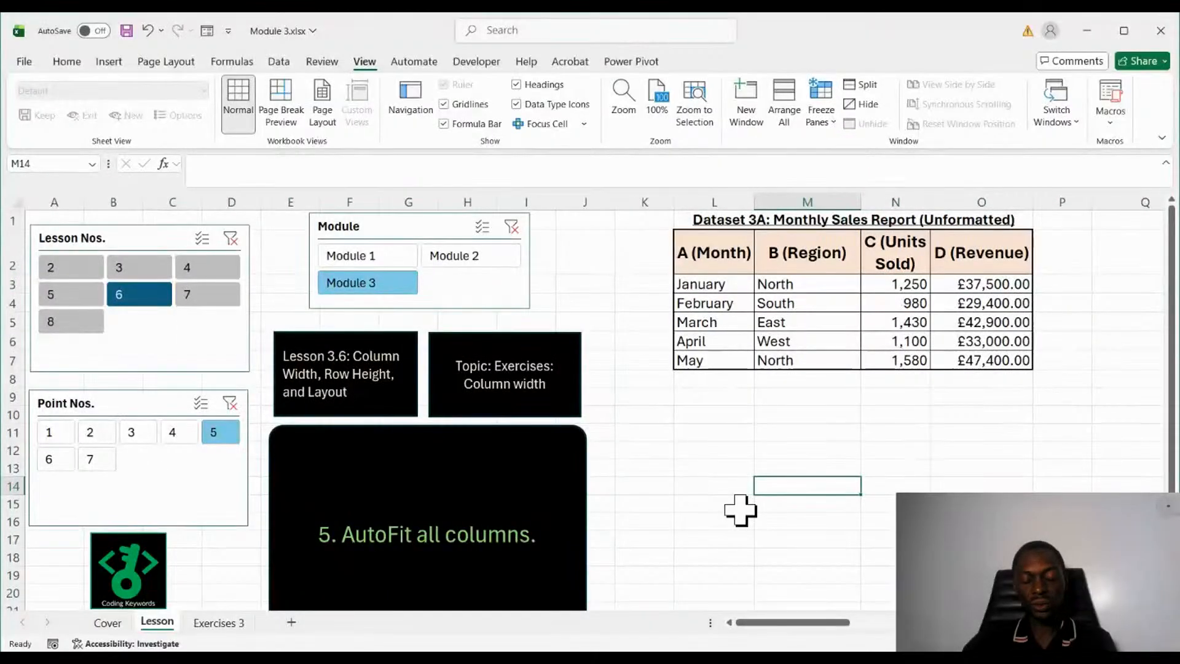
left_click(50, 460)
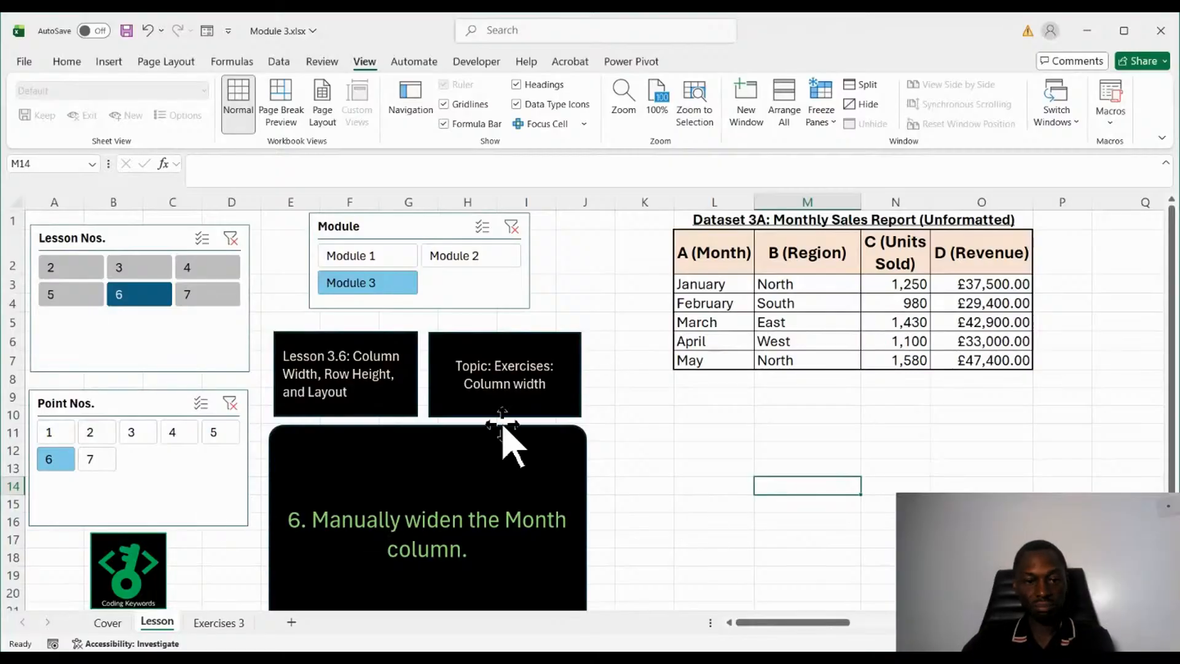
left_click(84, 462)
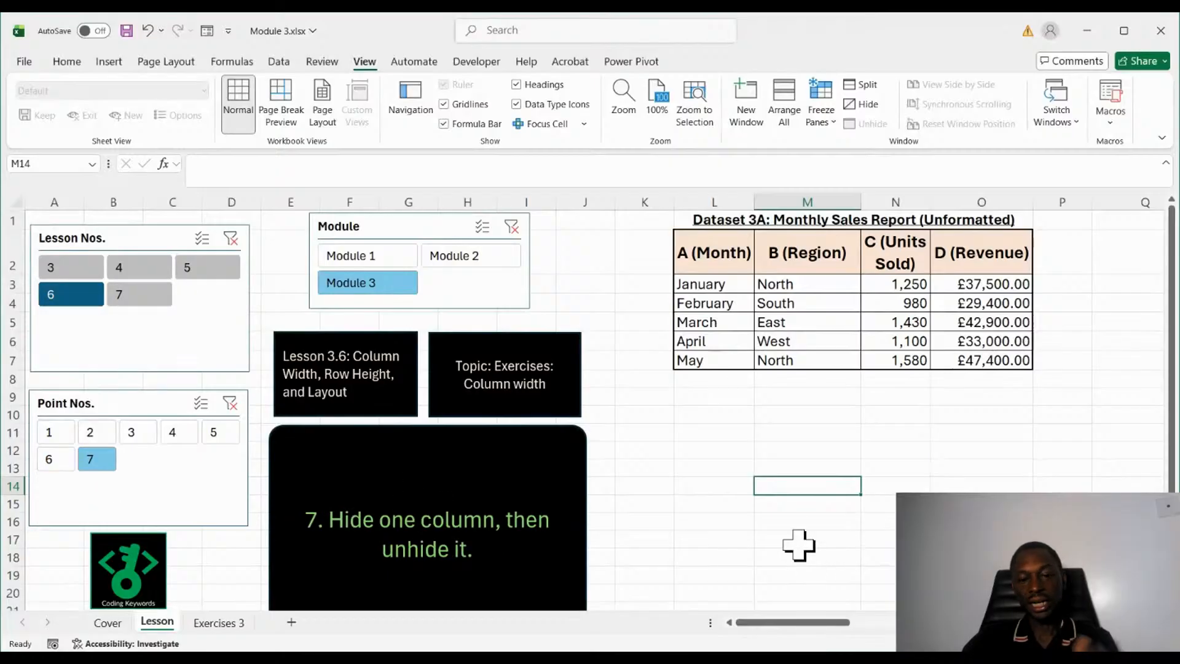
Show point 1 of Lesson 3.7 on page orientation, and preview the sheet in Page Layout view.
left_click(50, 432)
left_click(71, 323)
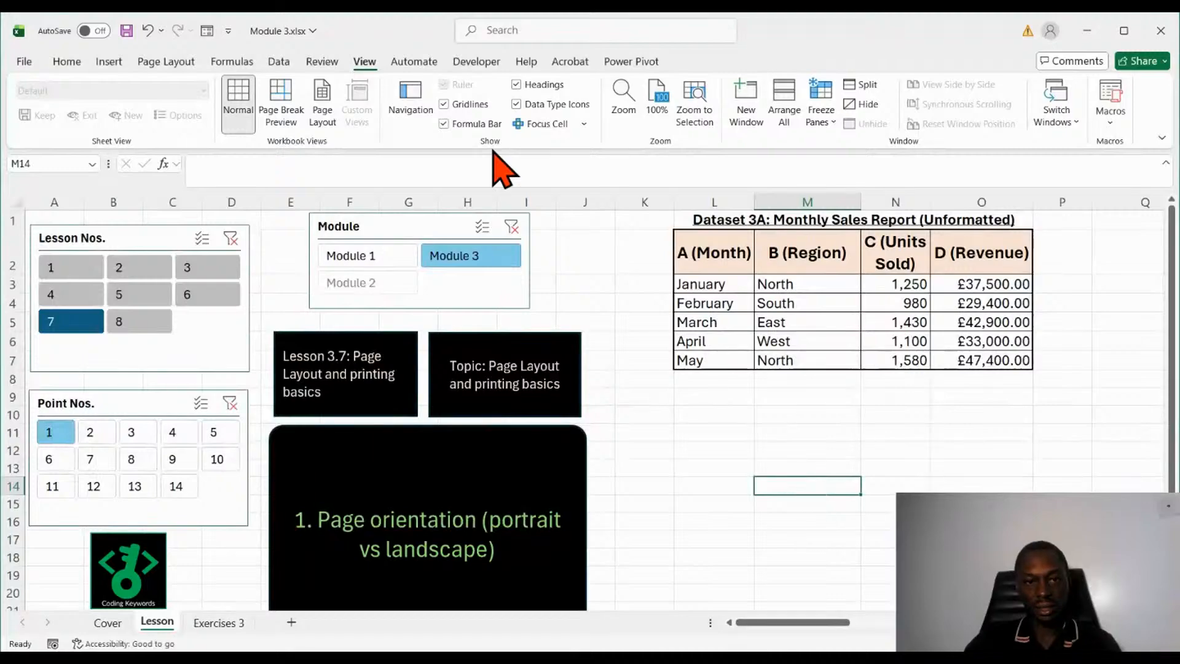
left_click(322, 111)
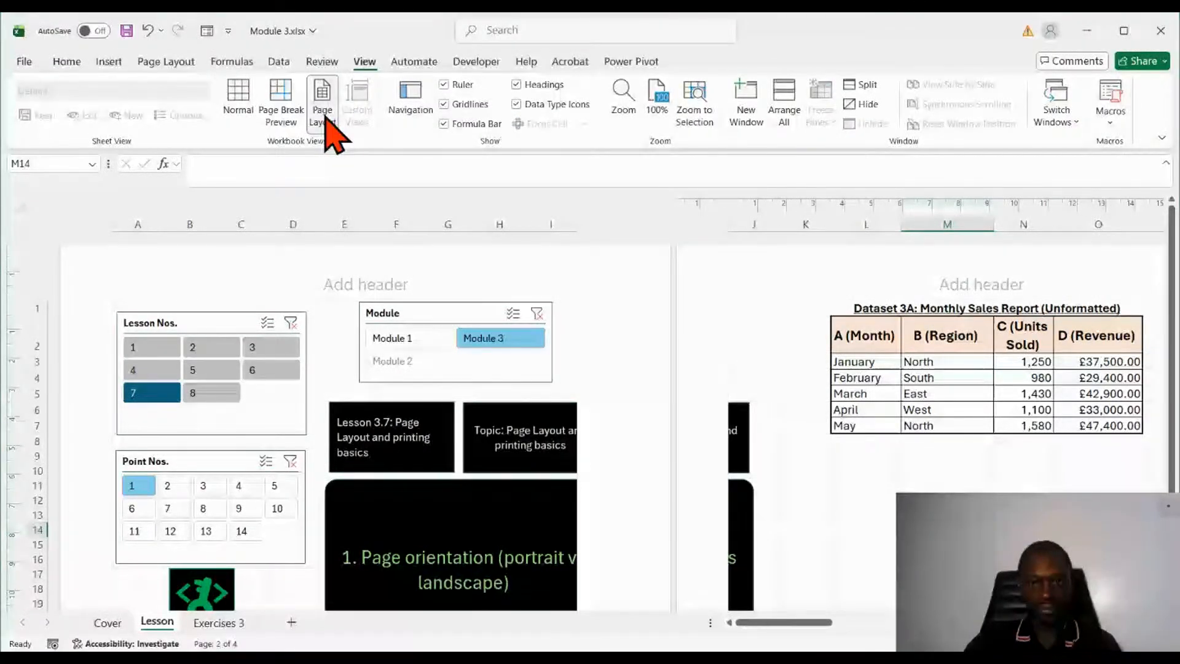
left_click(322, 118)
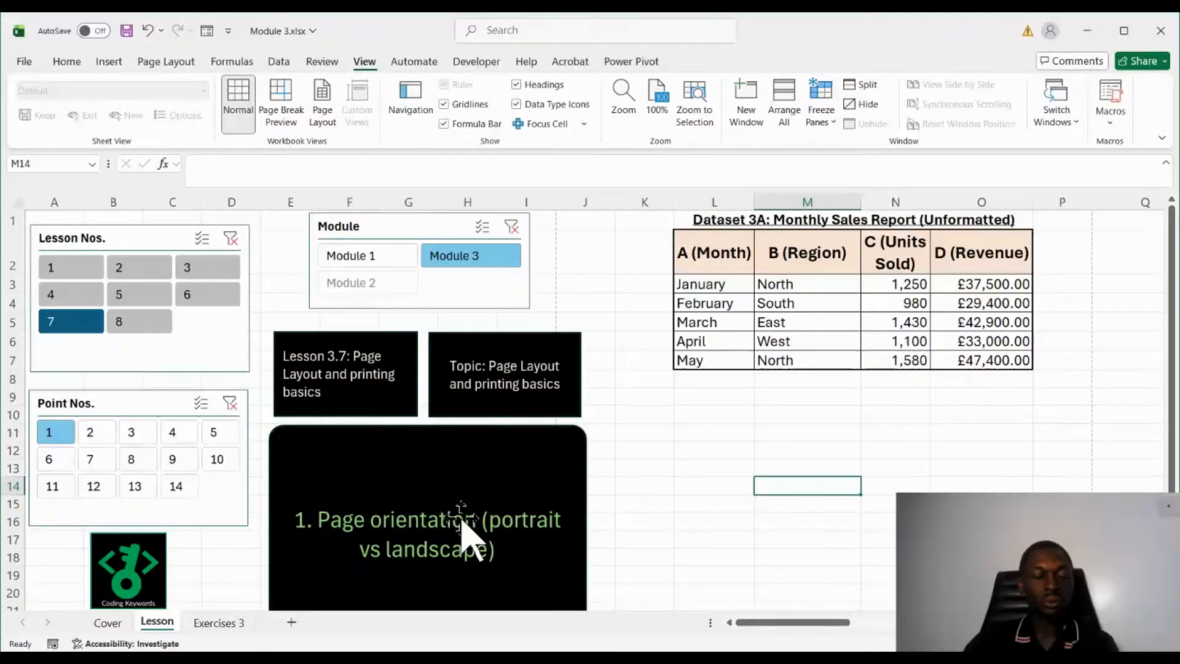
Set the print orientation of the Lesson sheet to Landscape and return to the worksheet.
left_click(25, 62)
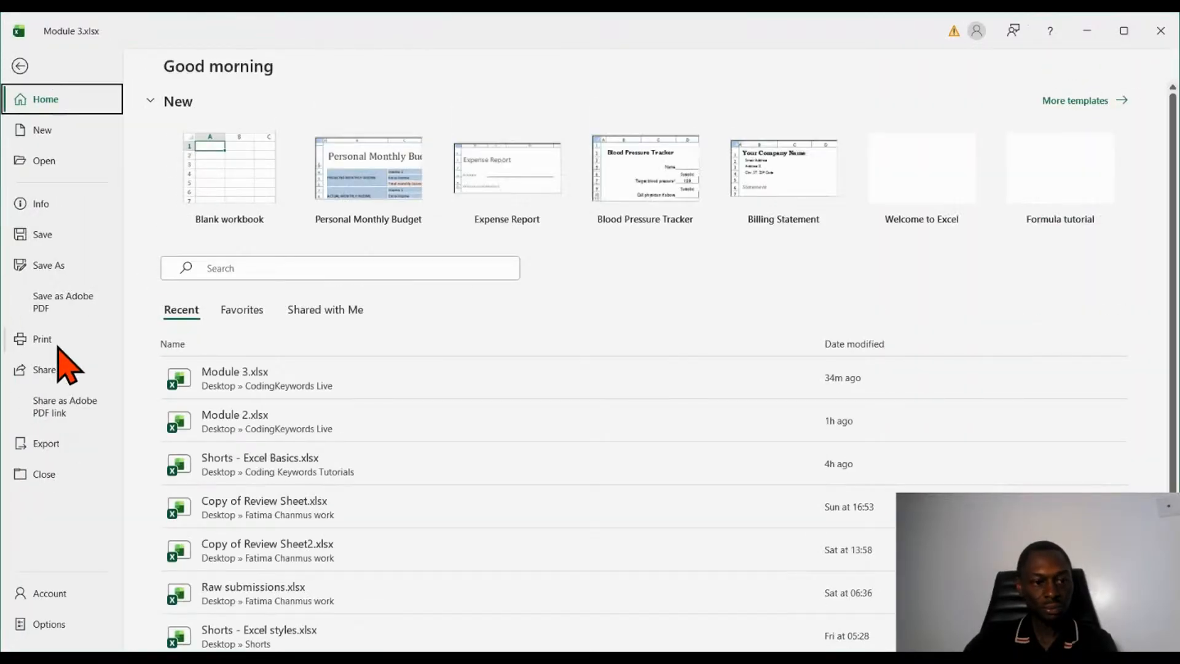
left_click(57, 348)
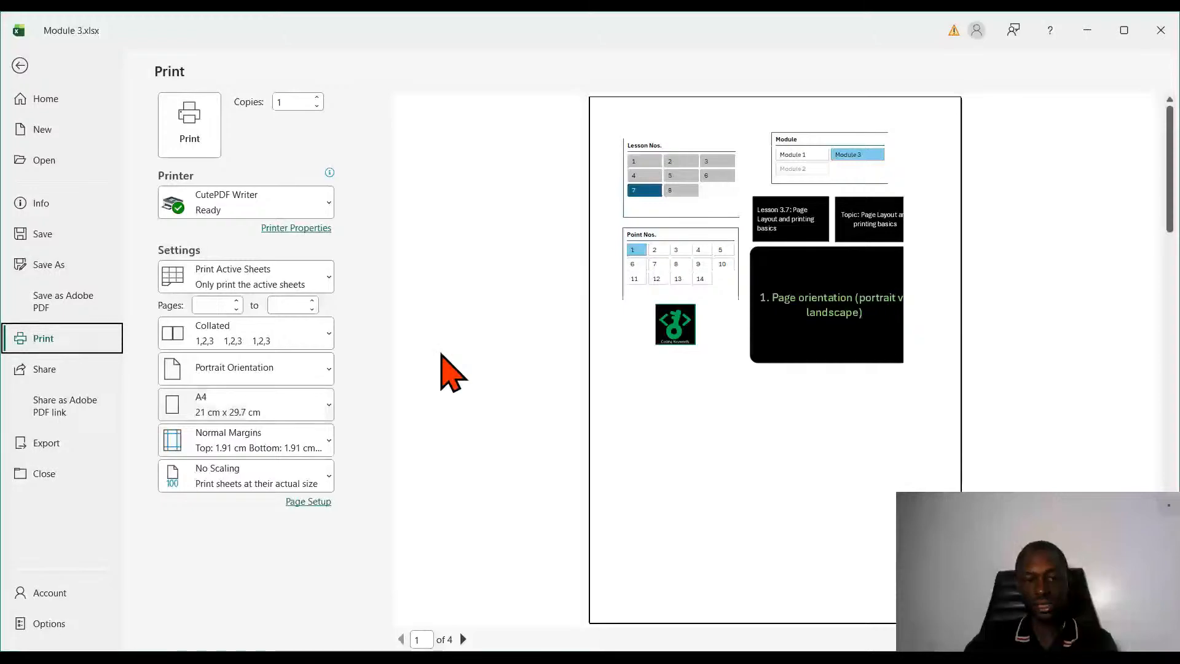
left_click(265, 434)
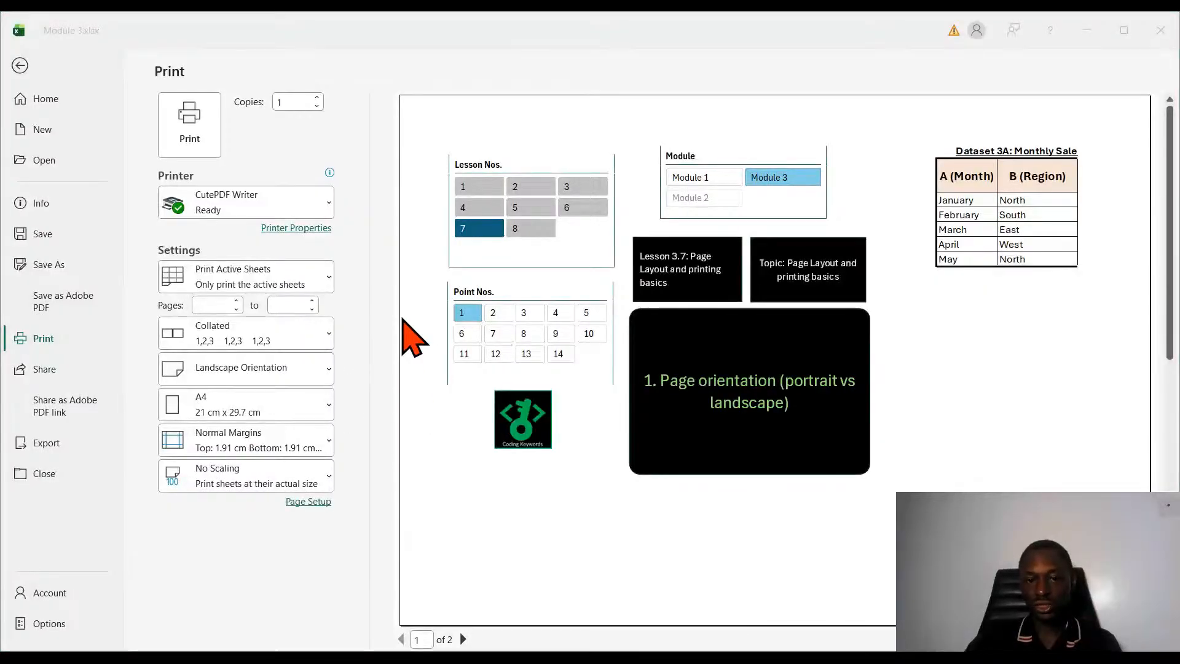
left_click(639, 535)
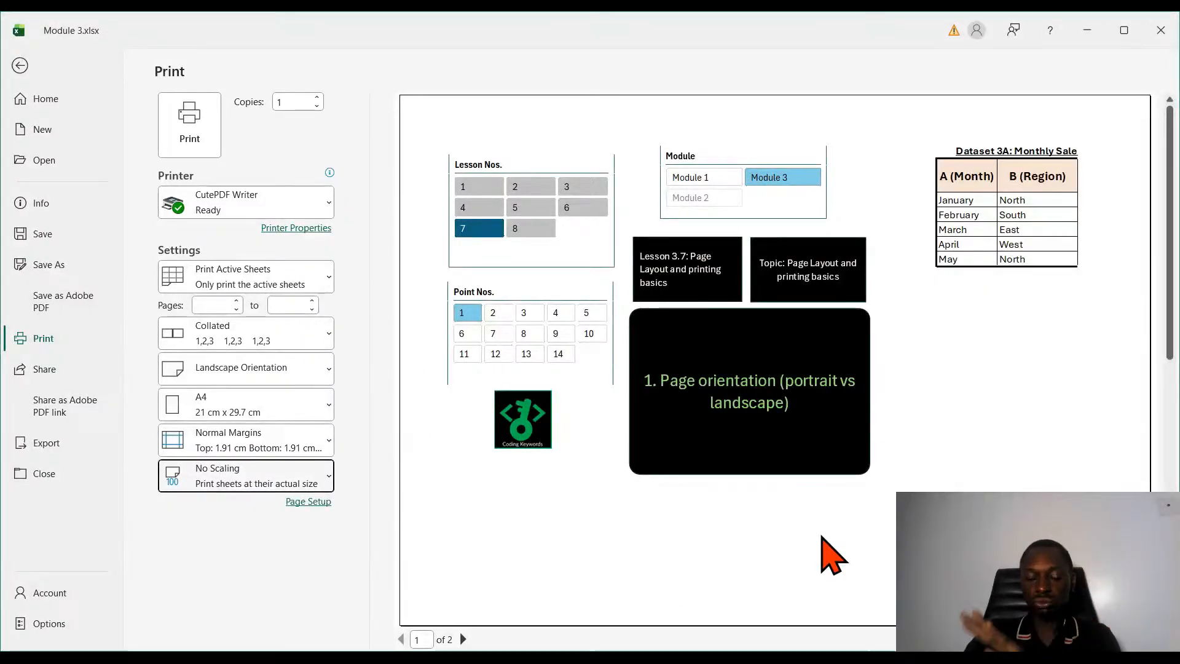
left_click(20, 67)
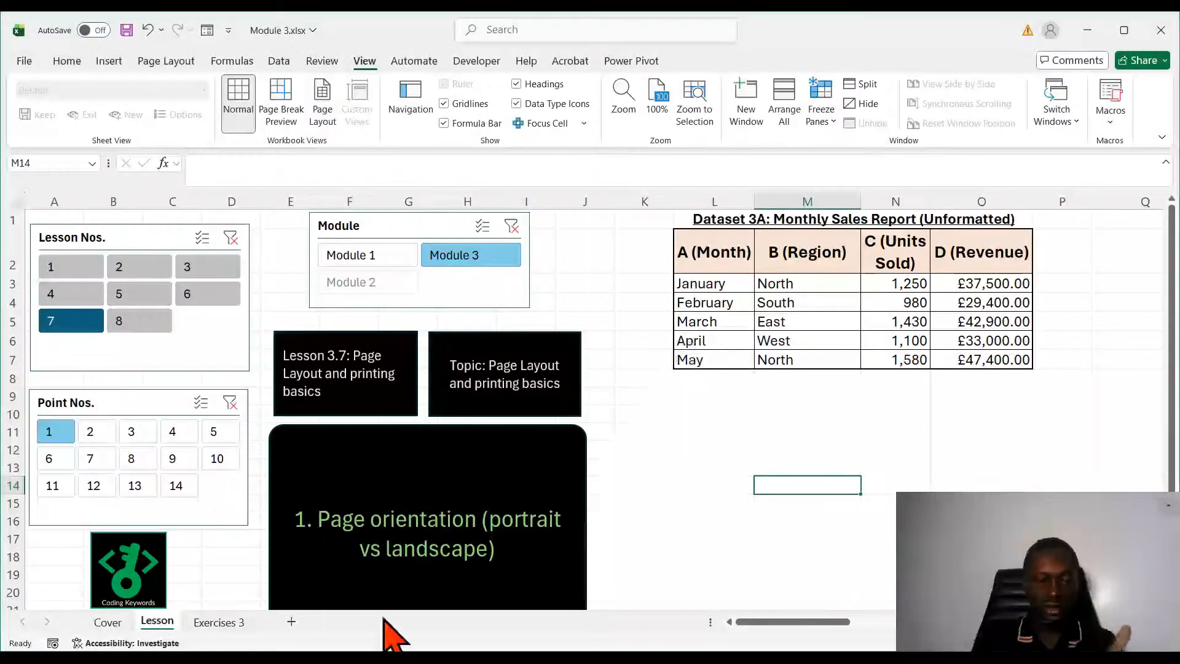
Show point 2 on margins and open the print preview of the Lesson sheet.
left_click(96, 433)
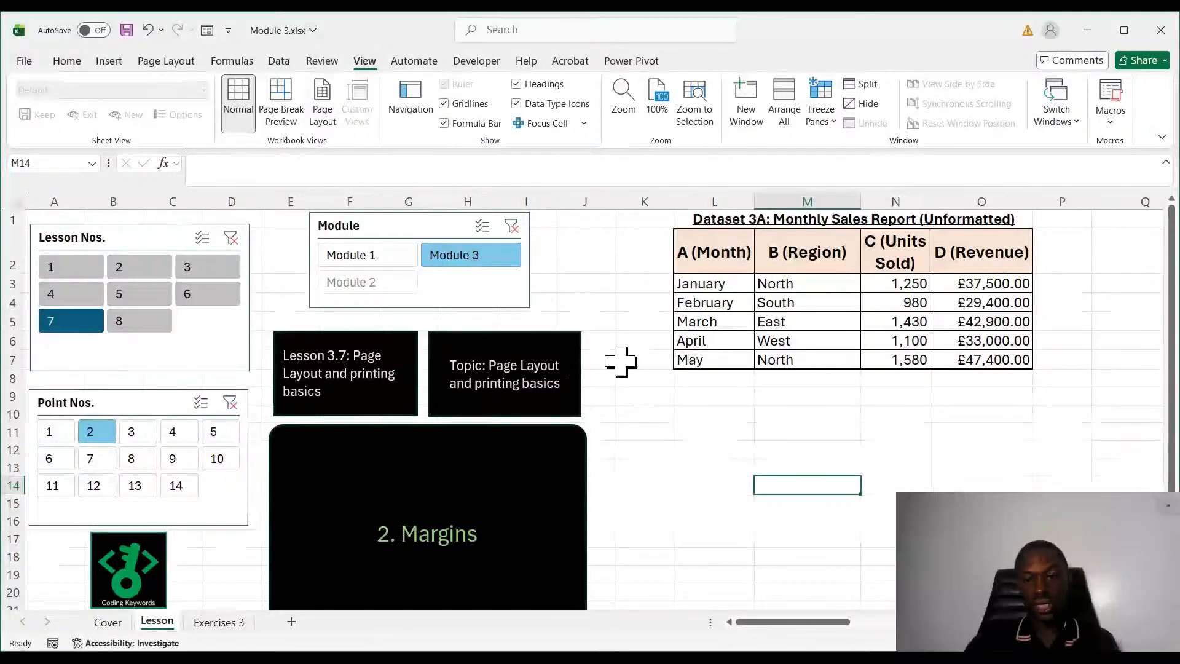
left_click_drag(685, 222, 914, 363)
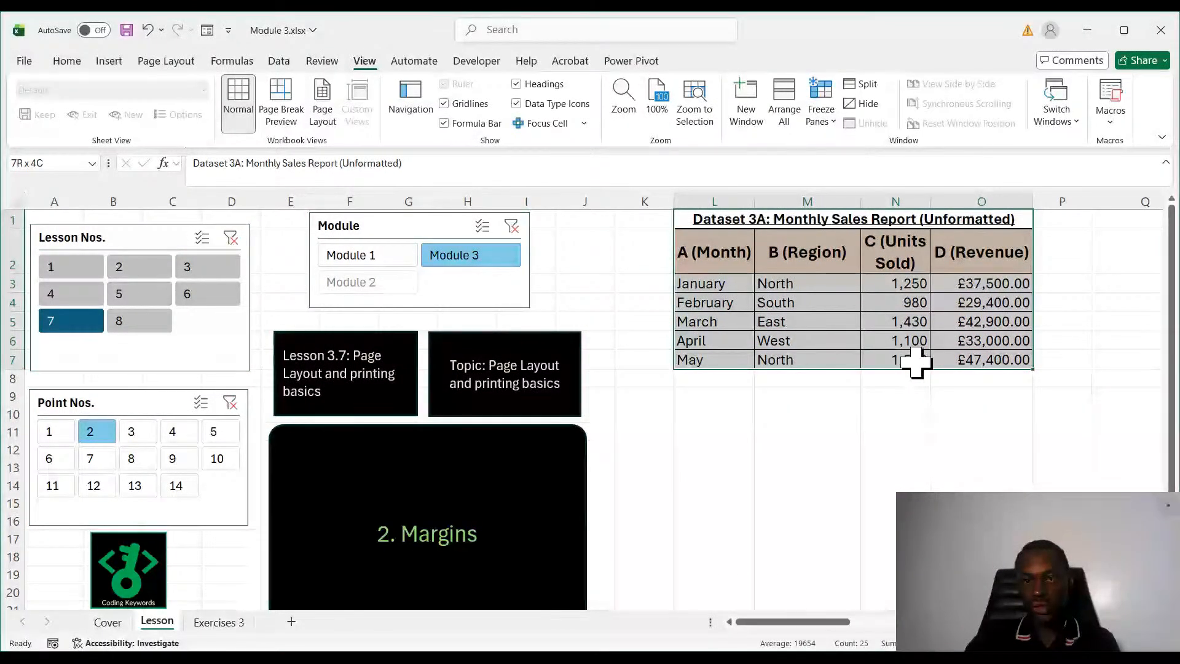
left_click(806, 413)
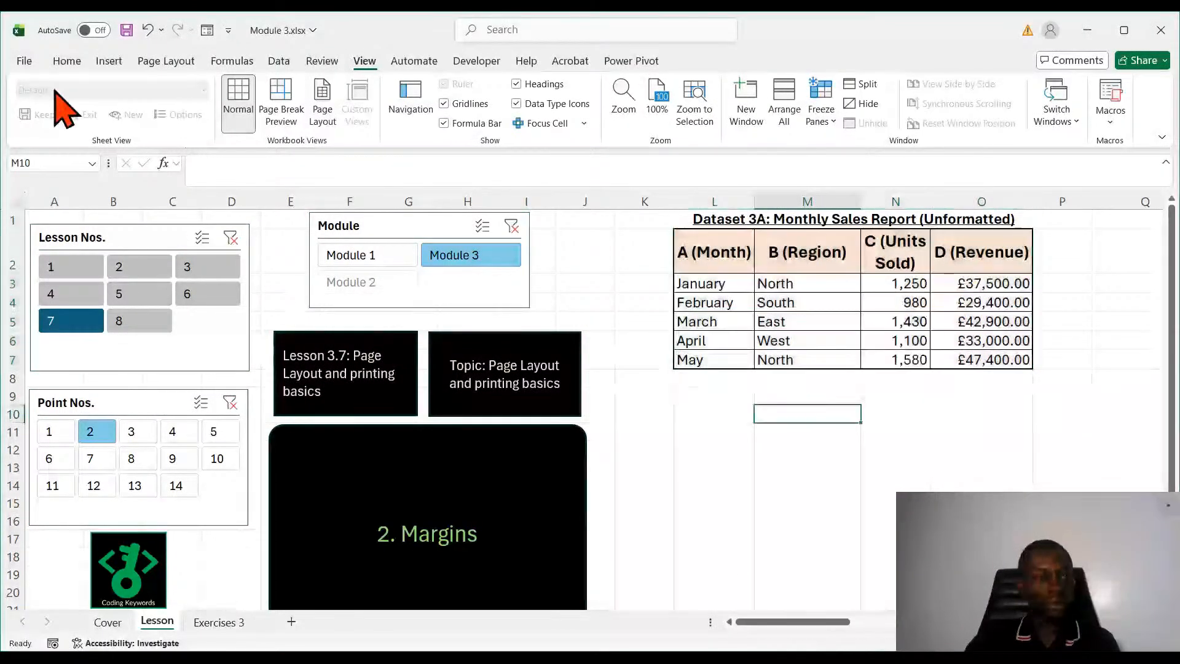
left_click(23, 63)
left_click(55, 341)
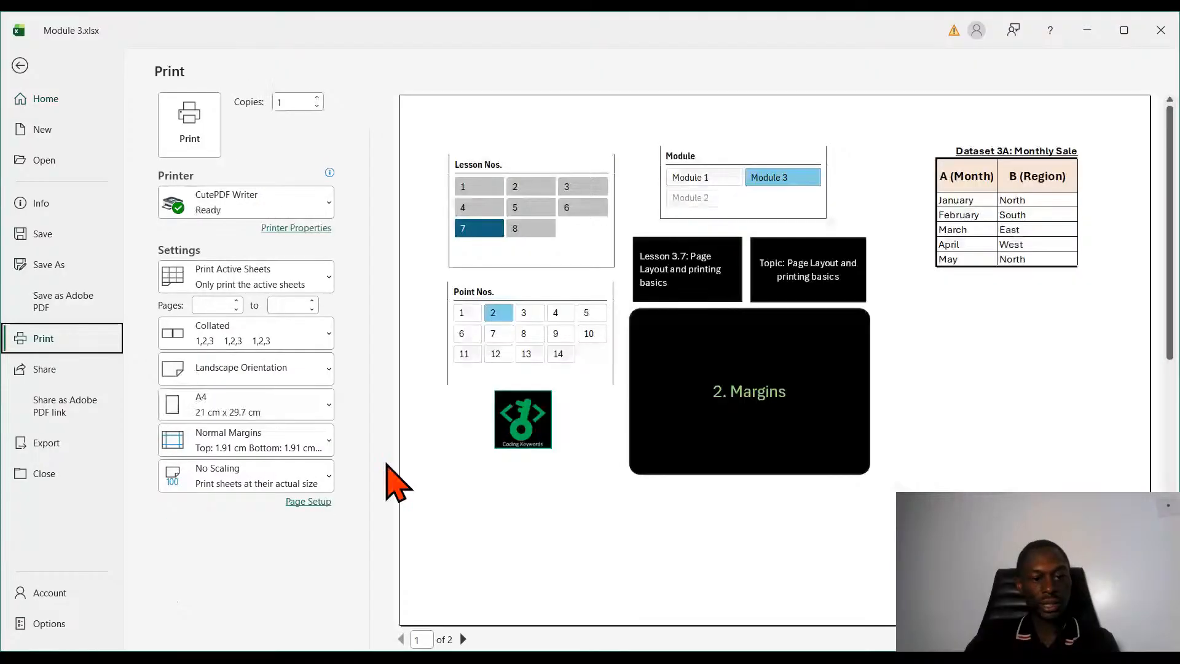
Review the print margin options, keeping Normal Margins, and look at page 2 of the preview before returning to page 1.
left_click(327, 438)
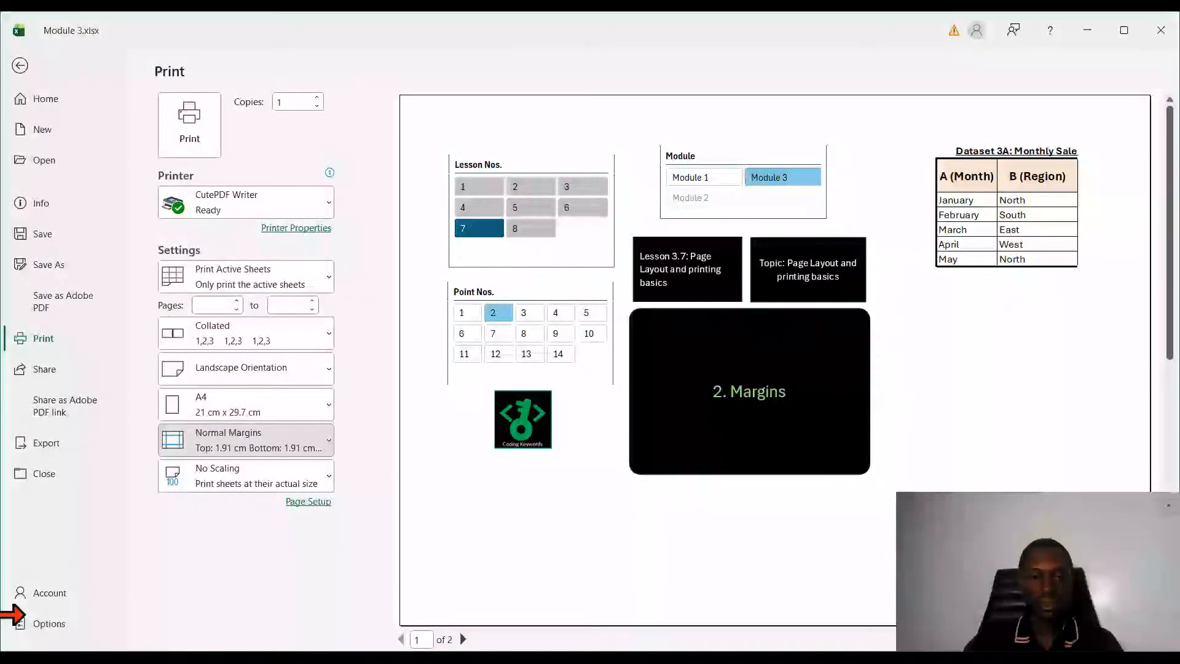
left_click(267, 559)
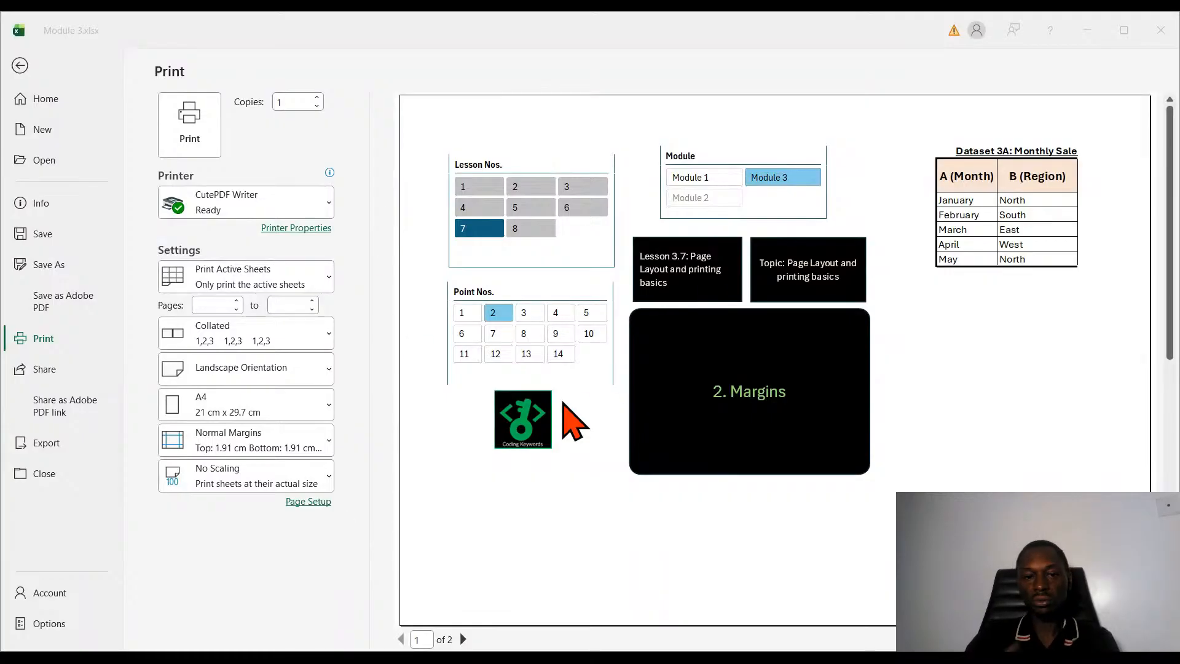
left_click(619, 551)
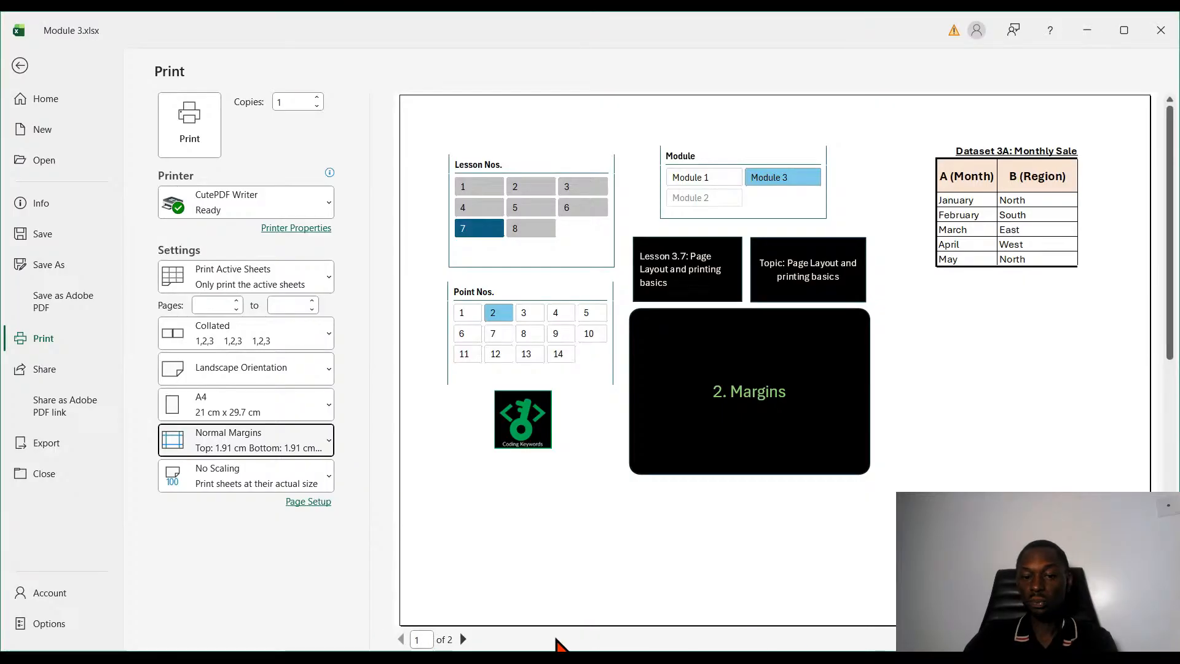
left_click(463, 639)
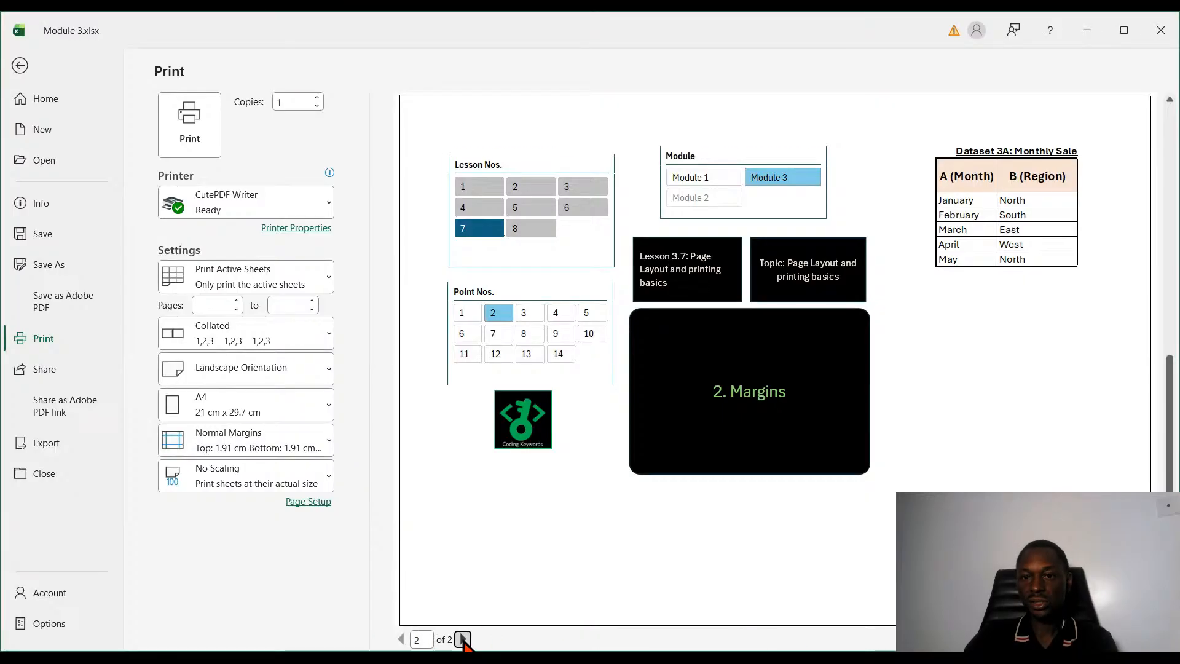
left_click(401, 639)
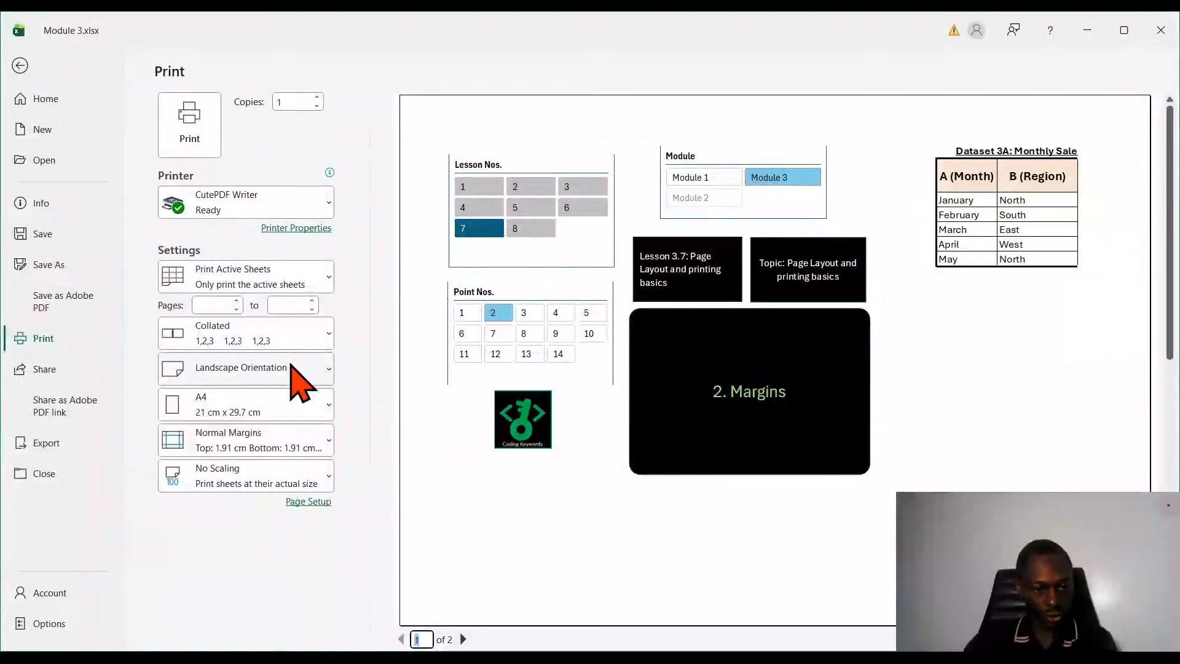
Try the Fit All Rows on One Page scaling, and set the print scaling to Fit Sheet on One Page.
left_click(277, 465)
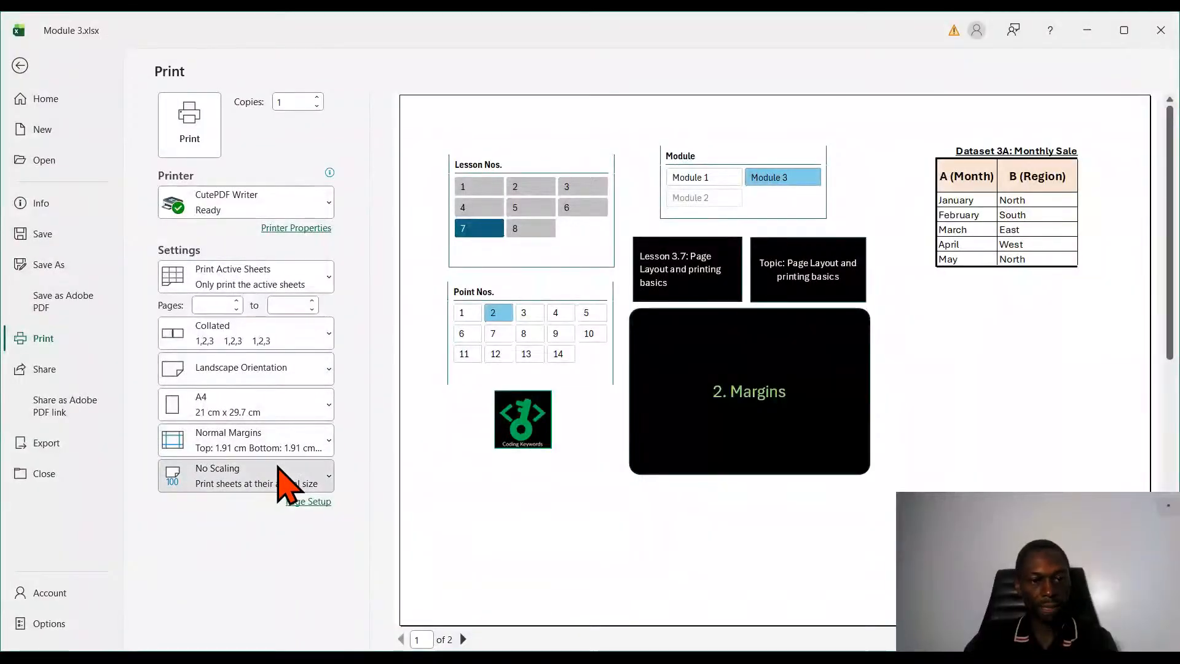
left_click(257, 370)
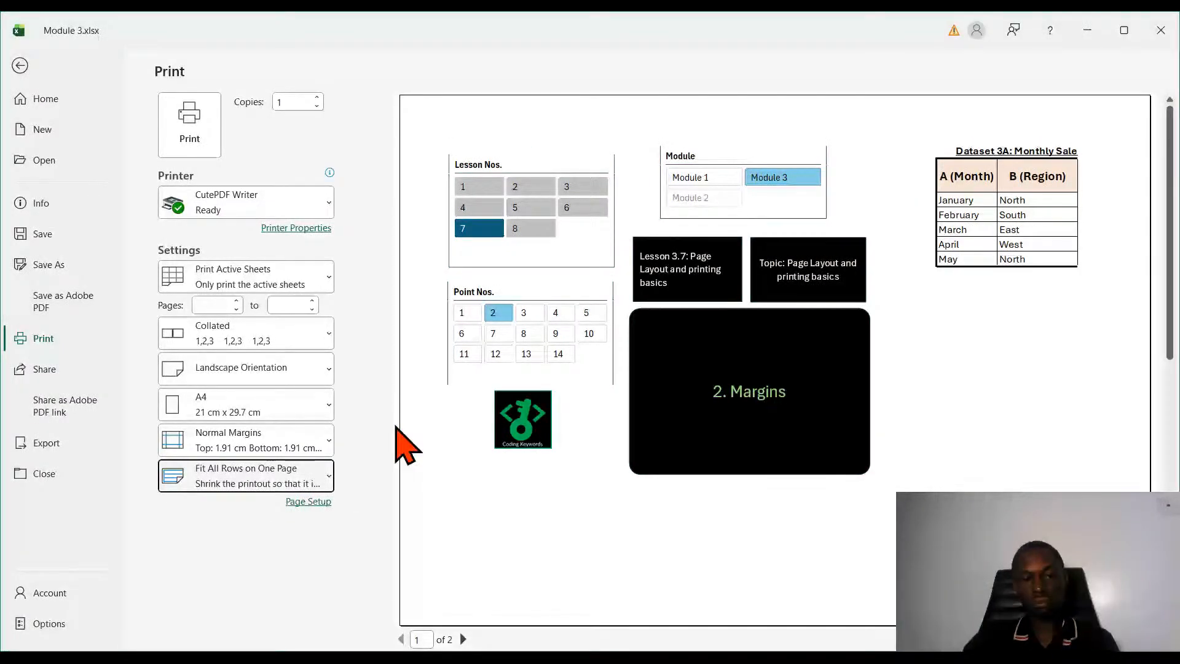
left_click(252, 479)
left_click(275, 321)
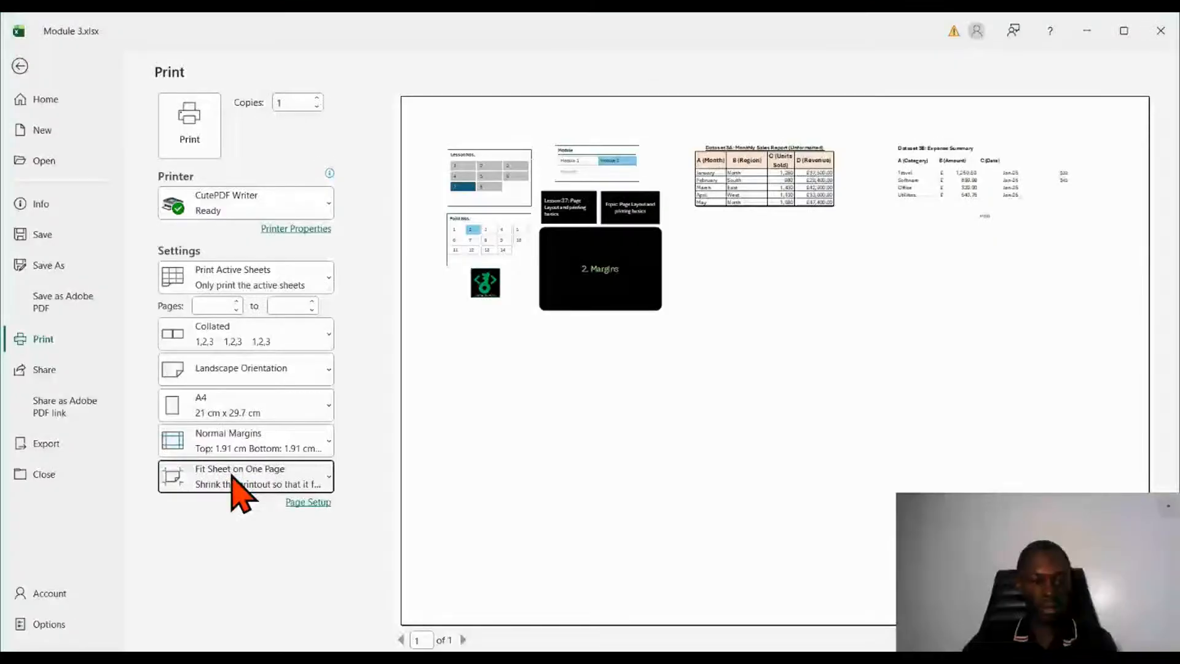
Return to the Lesson sheet, show point 4, and set K1:P8 around the monthly sales report as the print area.
left_click(21, 68)
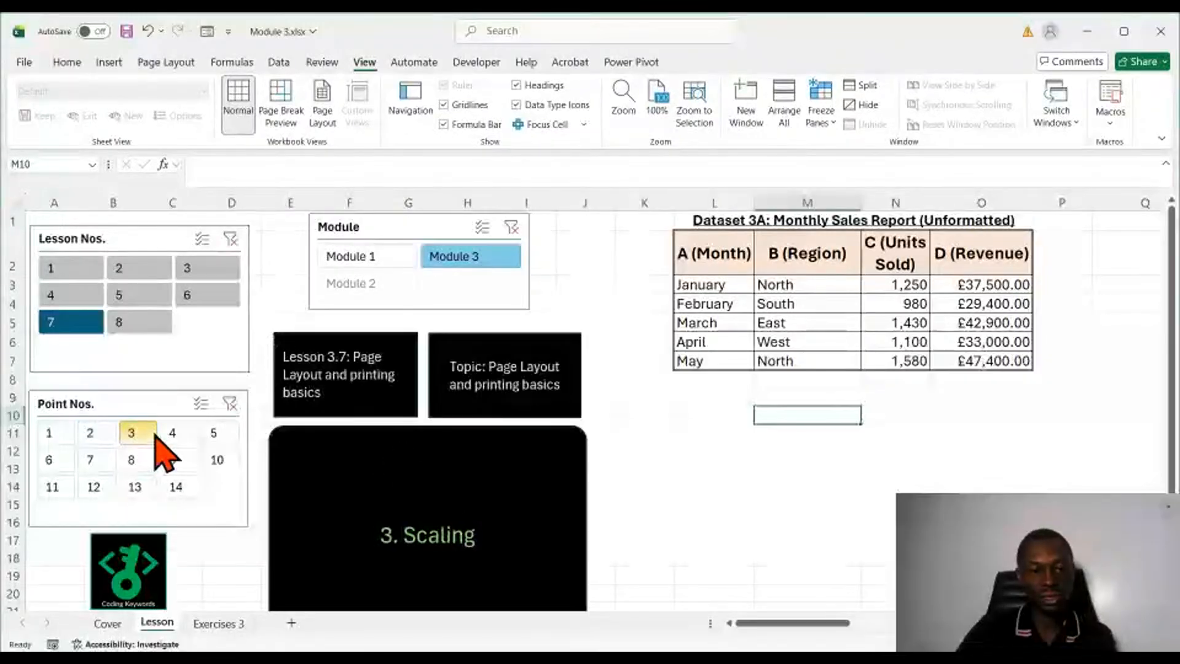
left_click(163, 431)
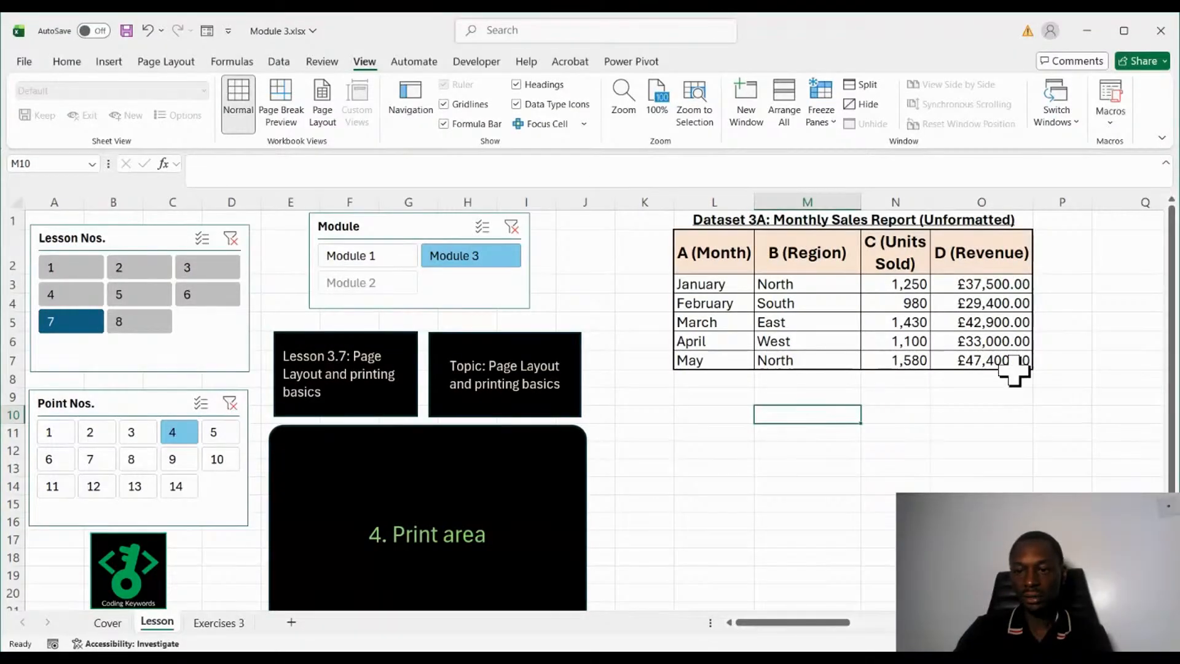
left_click_drag(1043, 377, 653, 219)
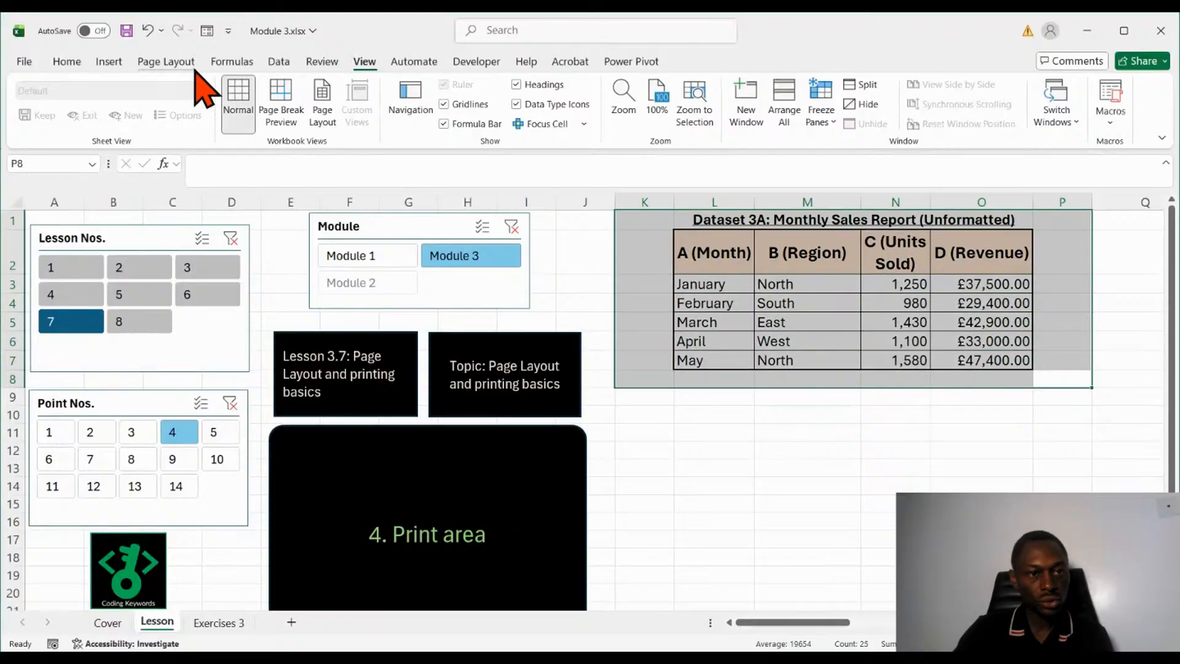
left_click(166, 61)
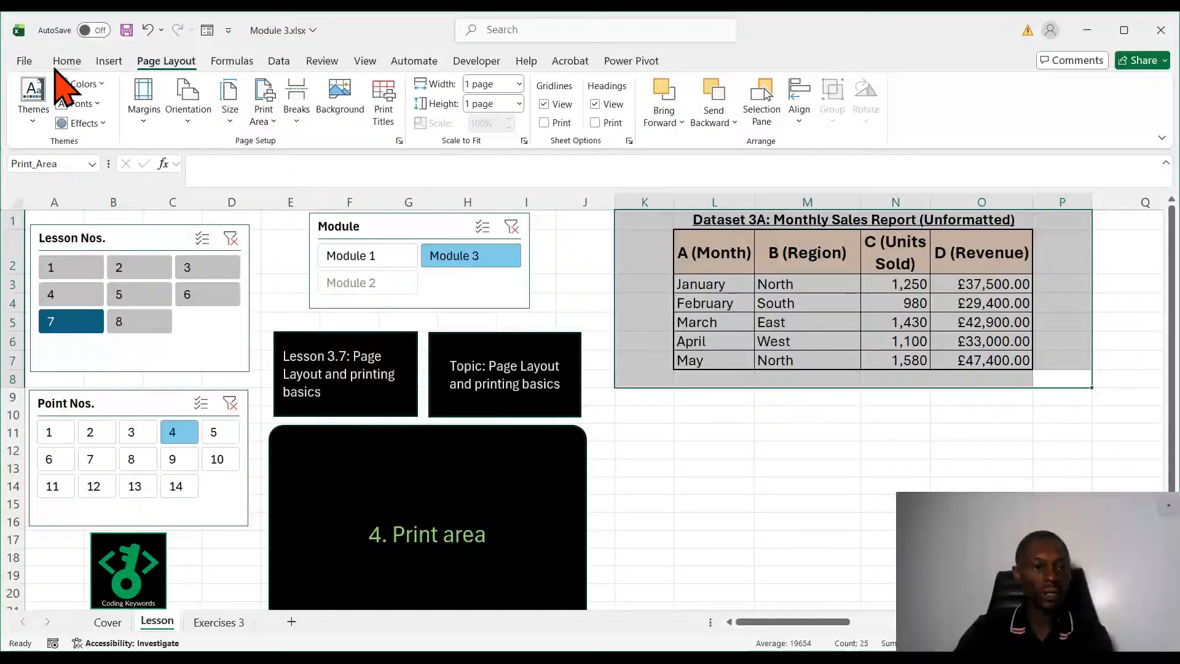
Open the print preview of the print area, try a custom scaling, and set the scaling to Fit Sheet on One Page.
left_click(25, 61)
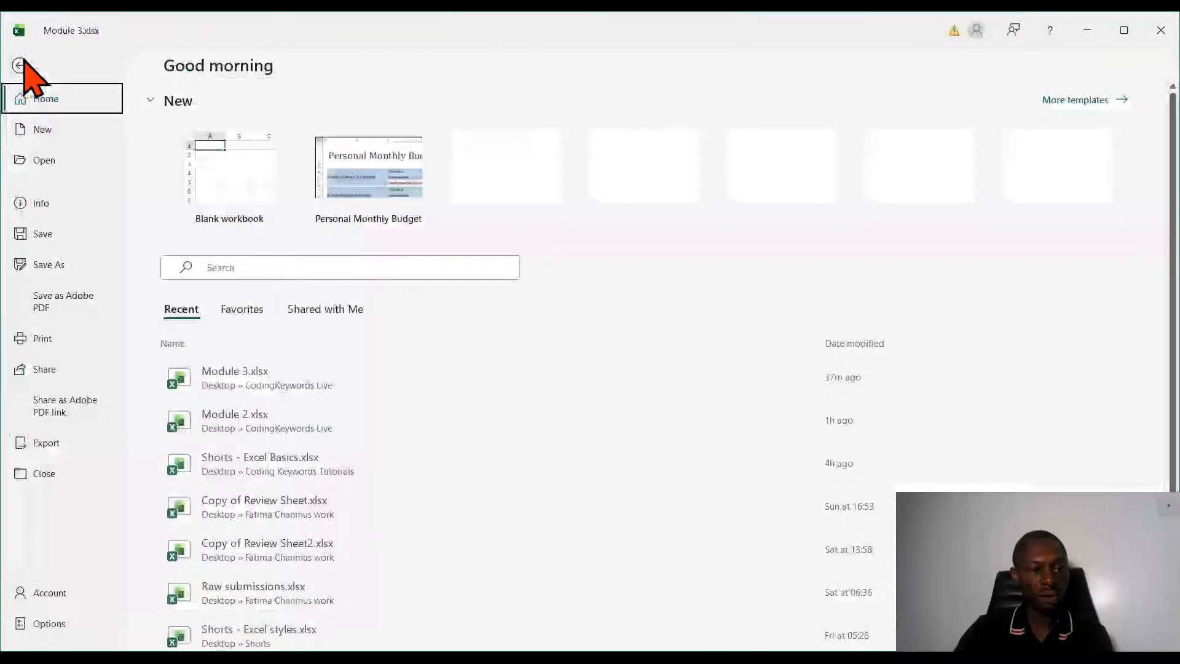
key("ctrl+p")
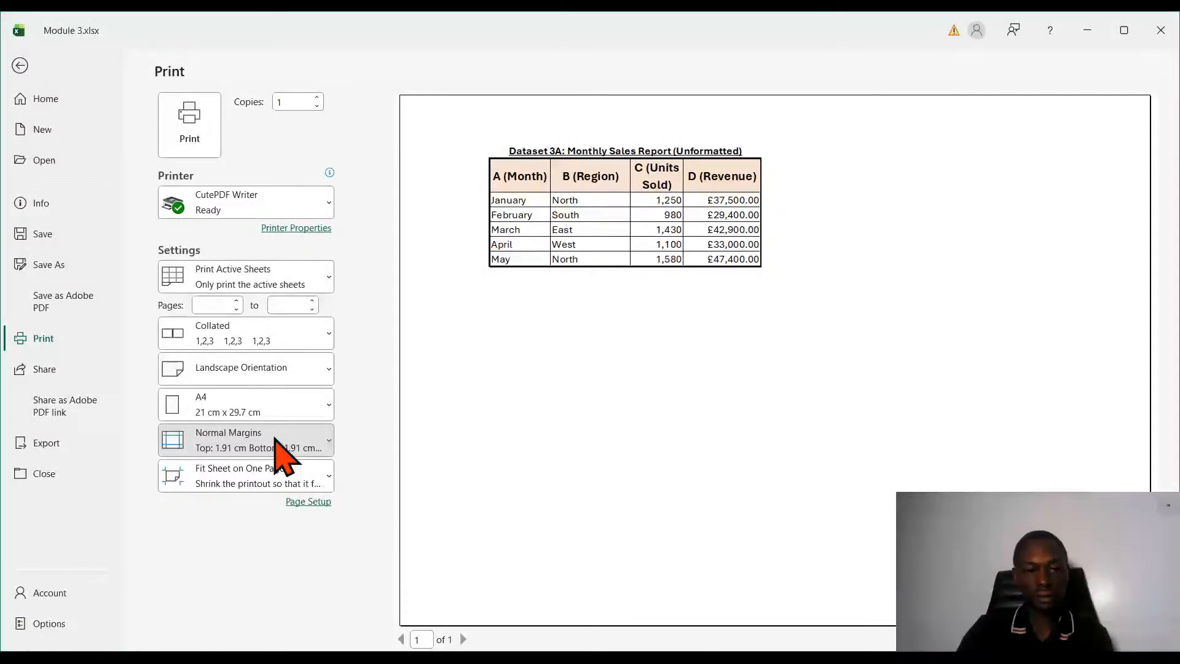
left_click(291, 477)
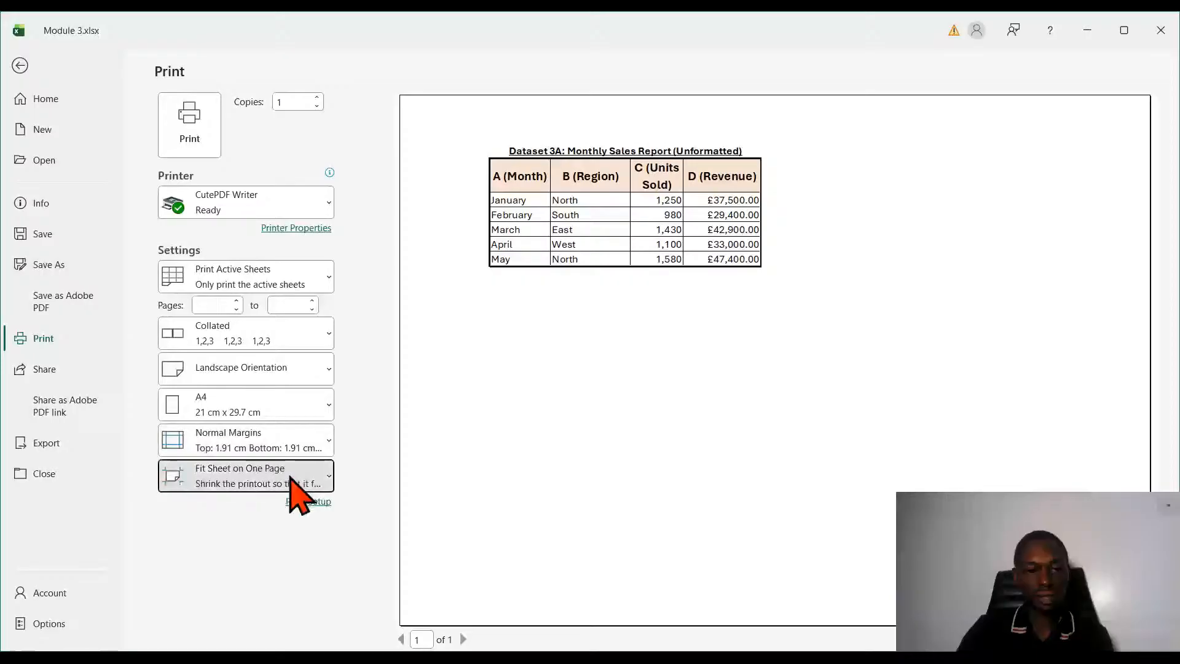
left_click(252, 447)
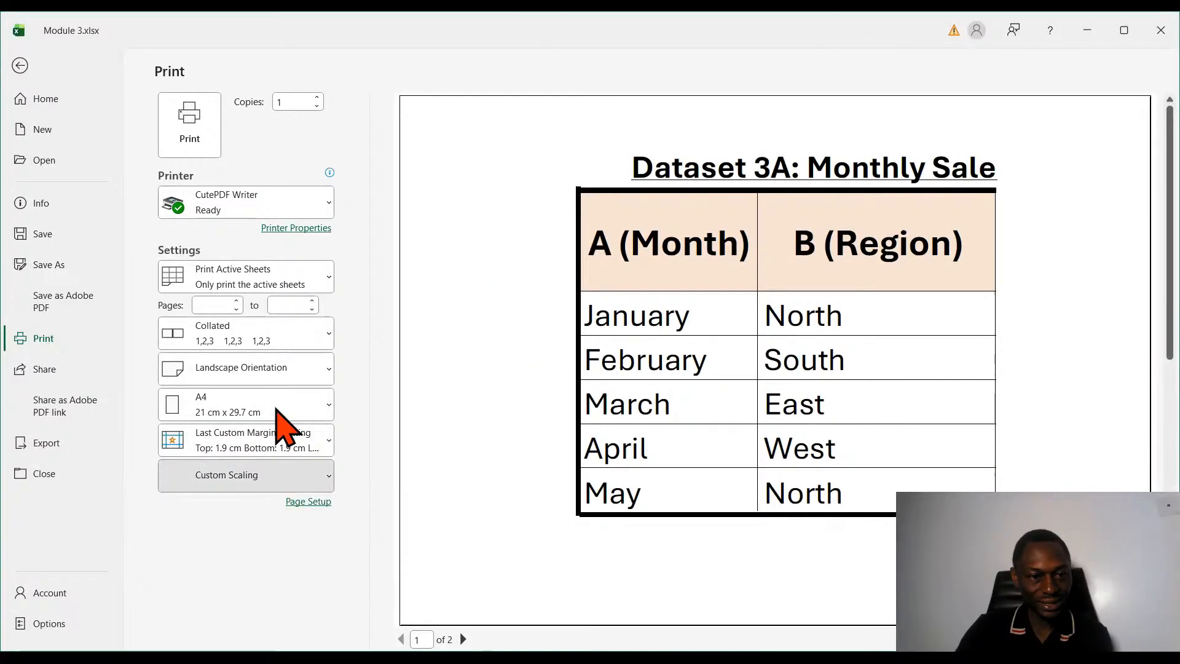
left_click(276, 287)
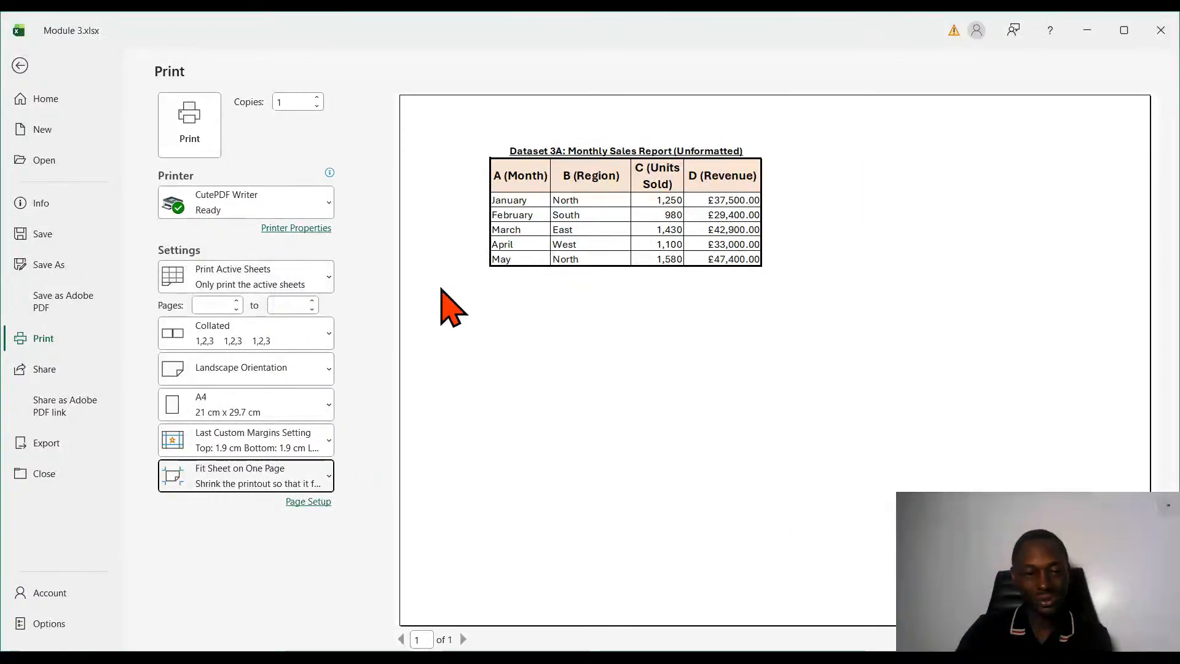
Set the print orientation to Portrait and the top margin to 4 cm, returning to the worksheet at point 5.
left_click(274, 376)
left_click(261, 408)
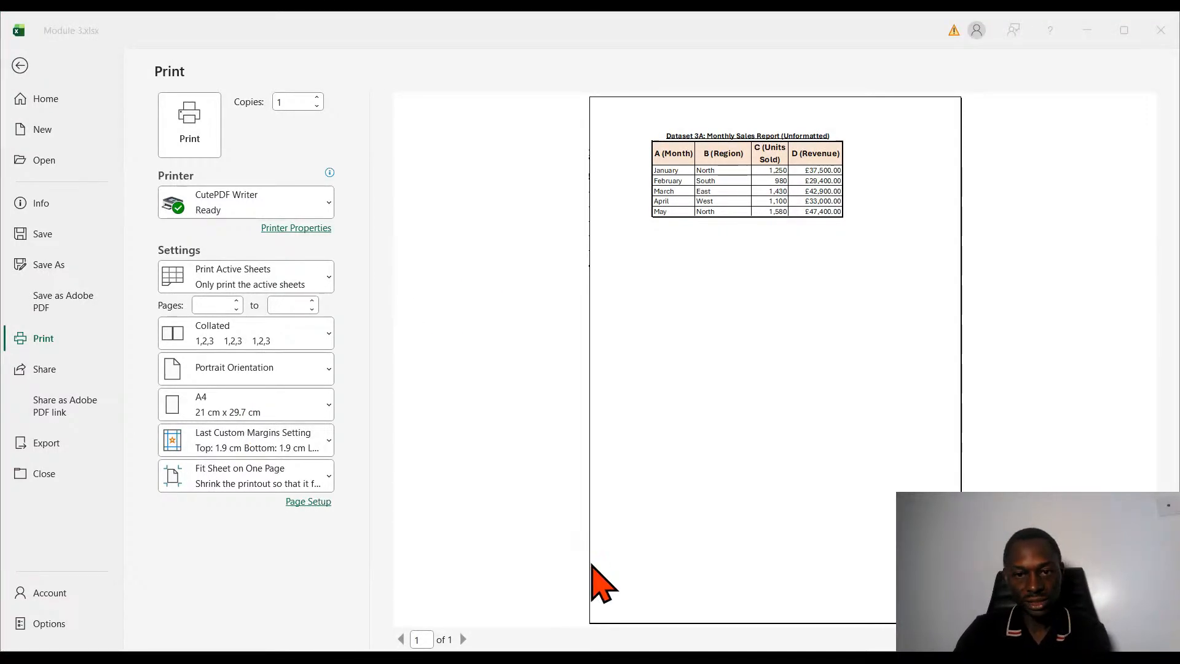
left_click(554, 526)
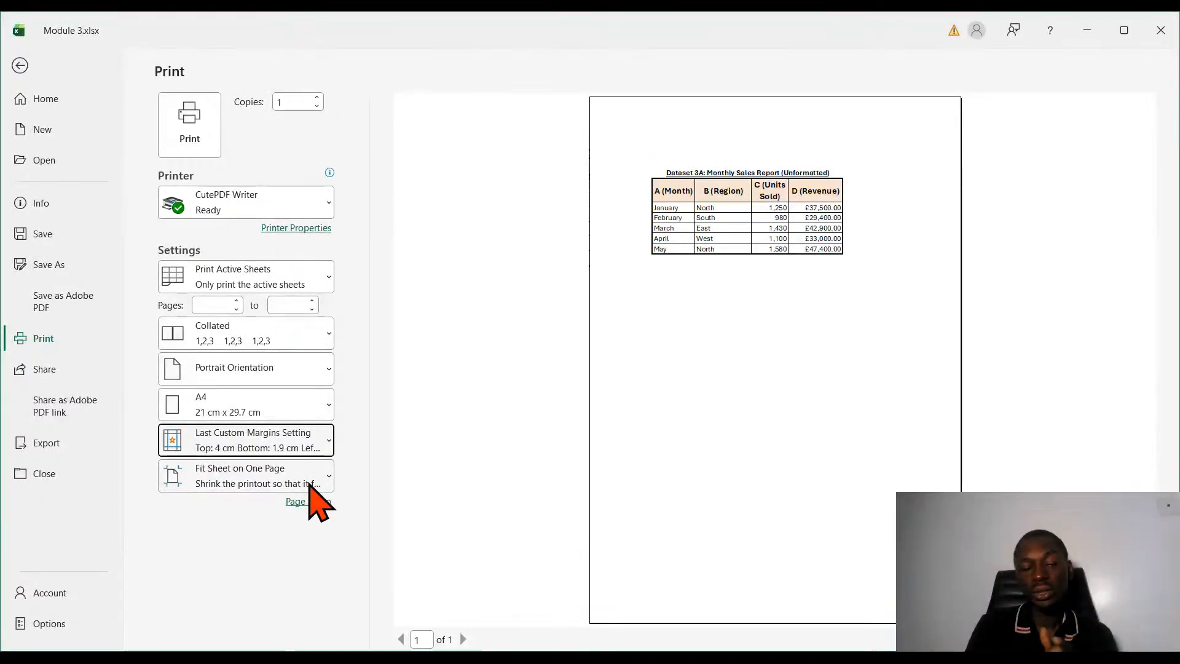
left_click(21, 66)
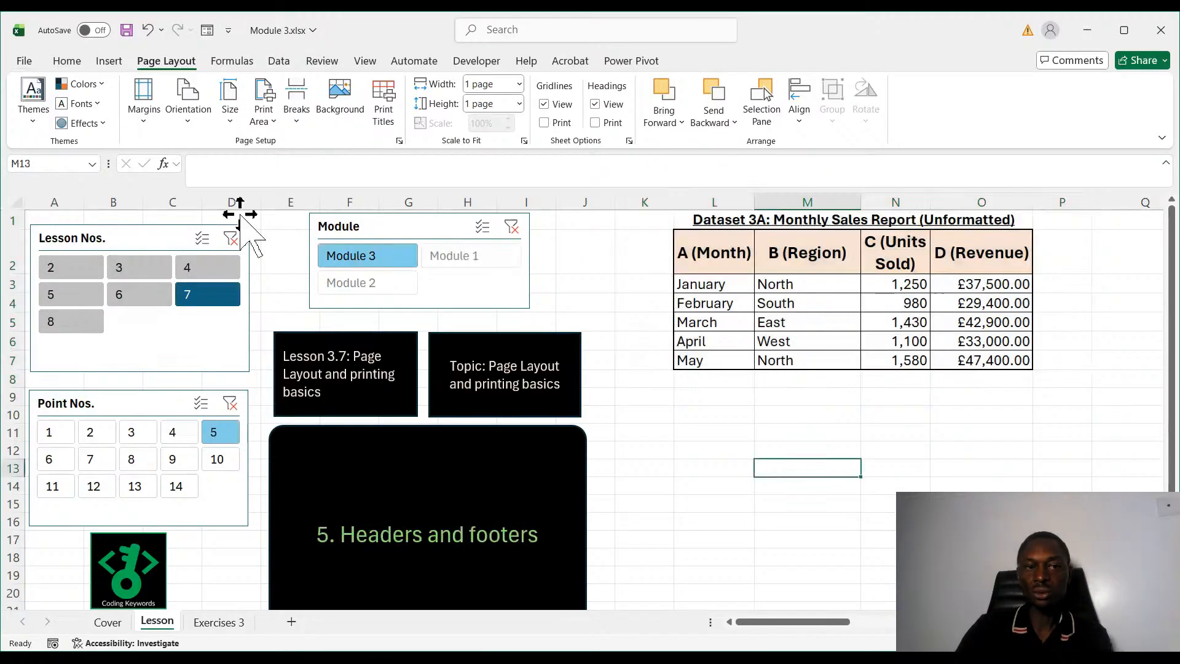
Look through the available commands for the header and footer option.
left_click(67, 61)
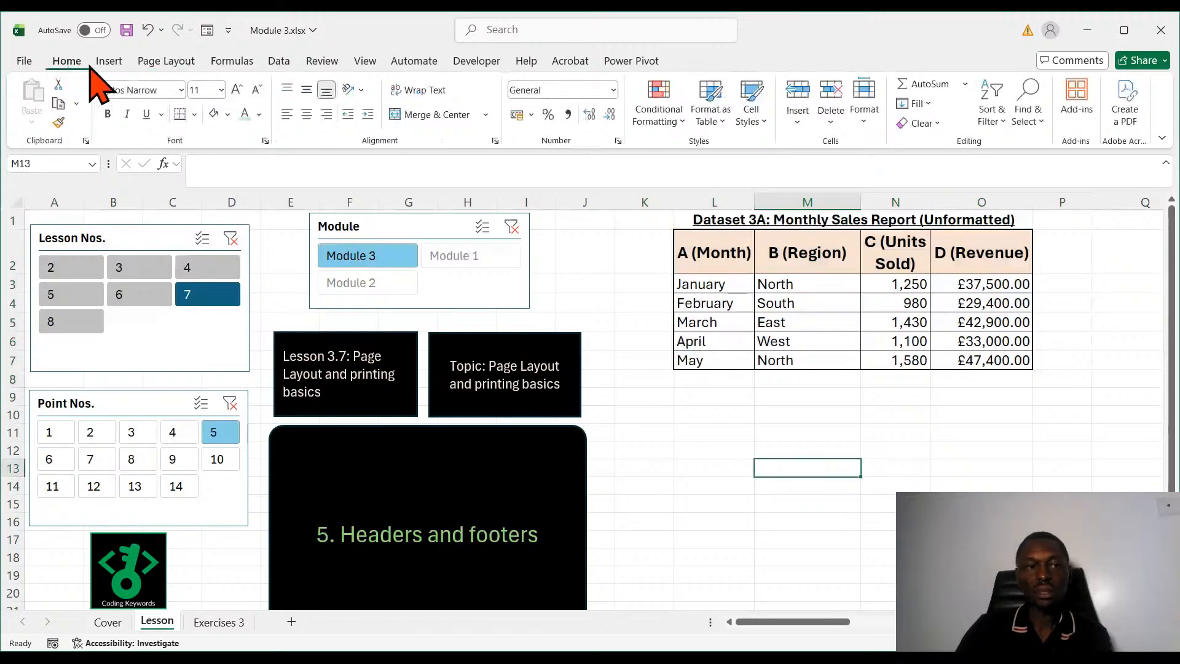
left_click(170, 61)
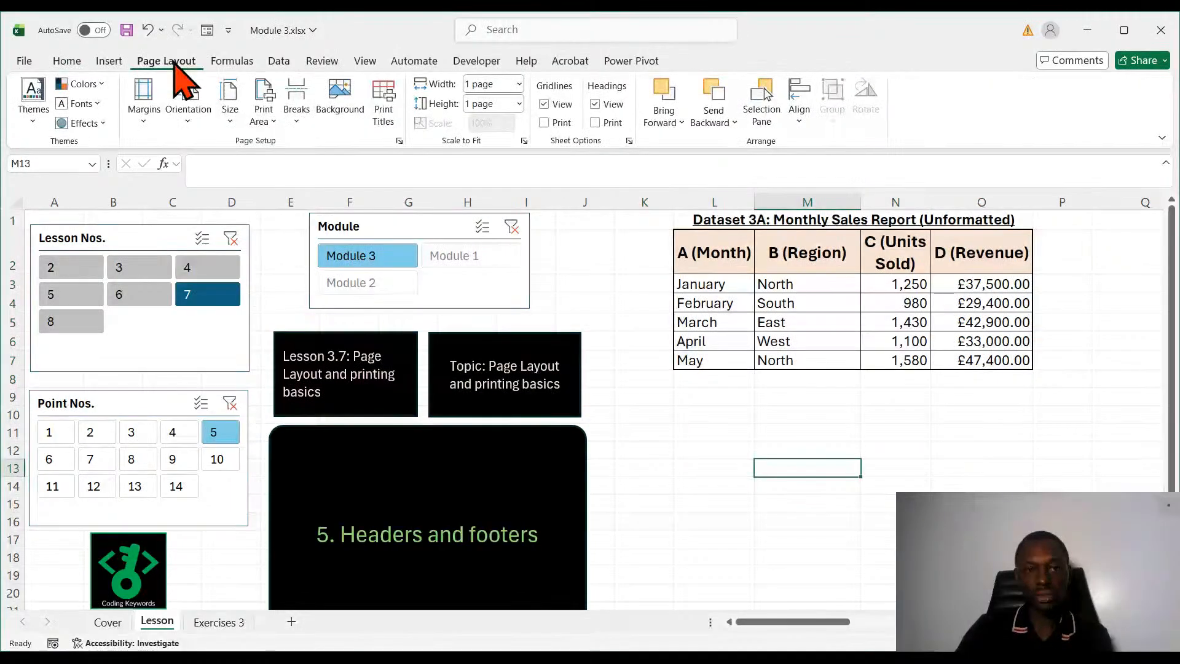
left_click(365, 61)
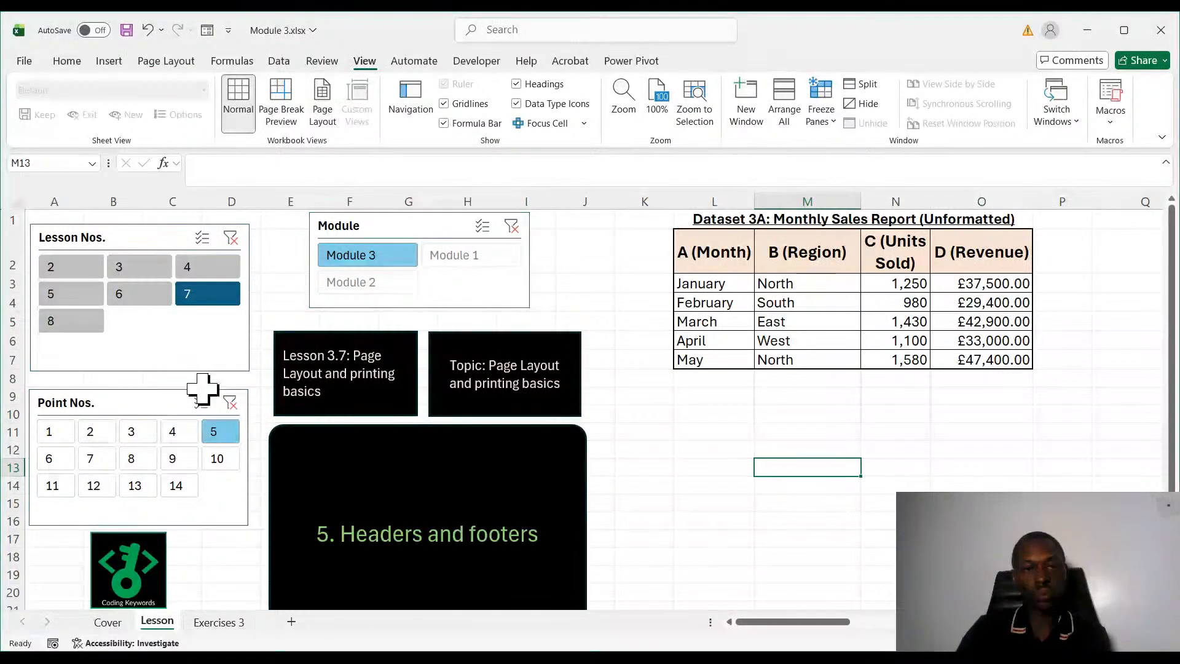
left_click(166, 60)
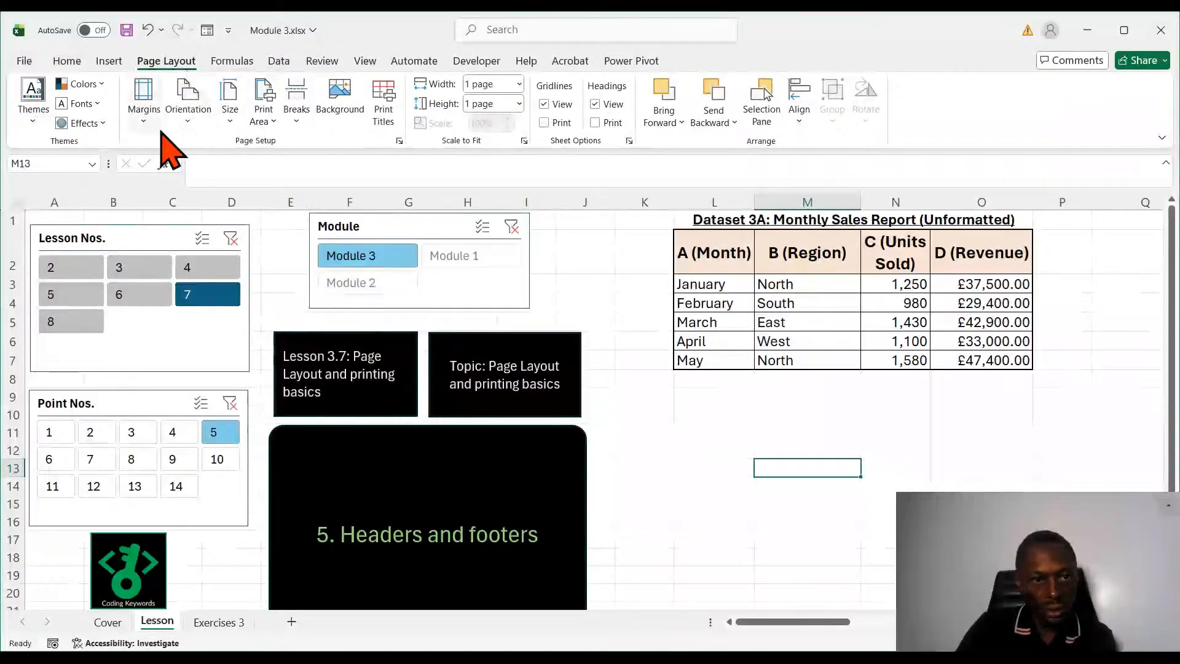
left_click(365, 62)
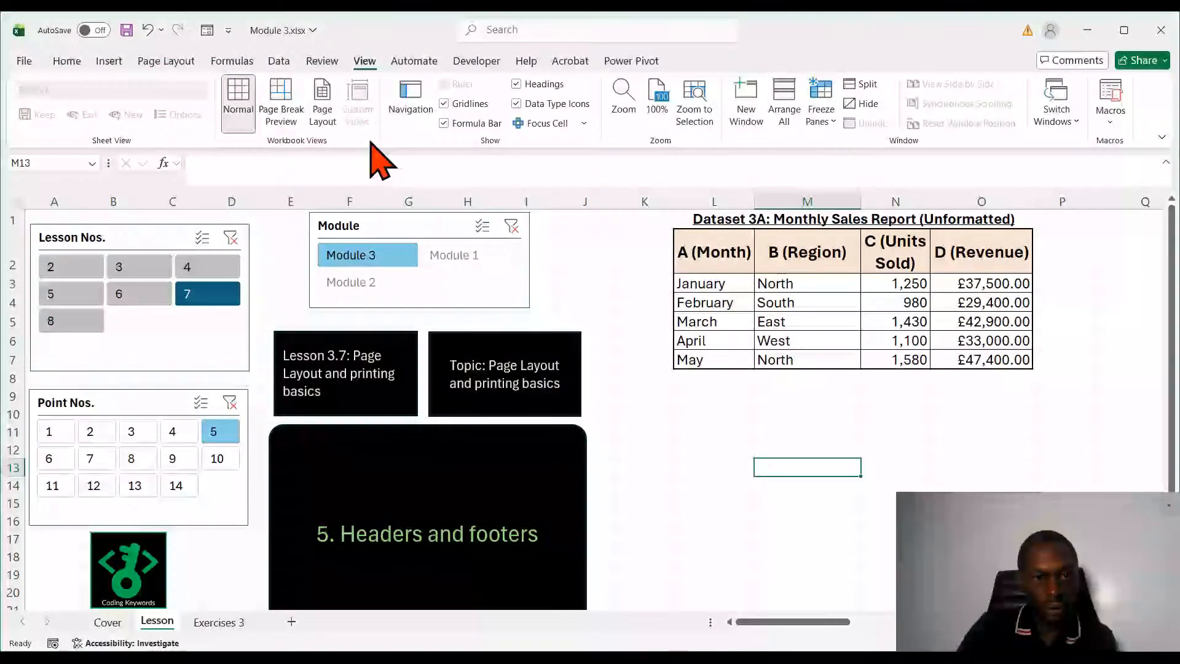
left_click(321, 61)
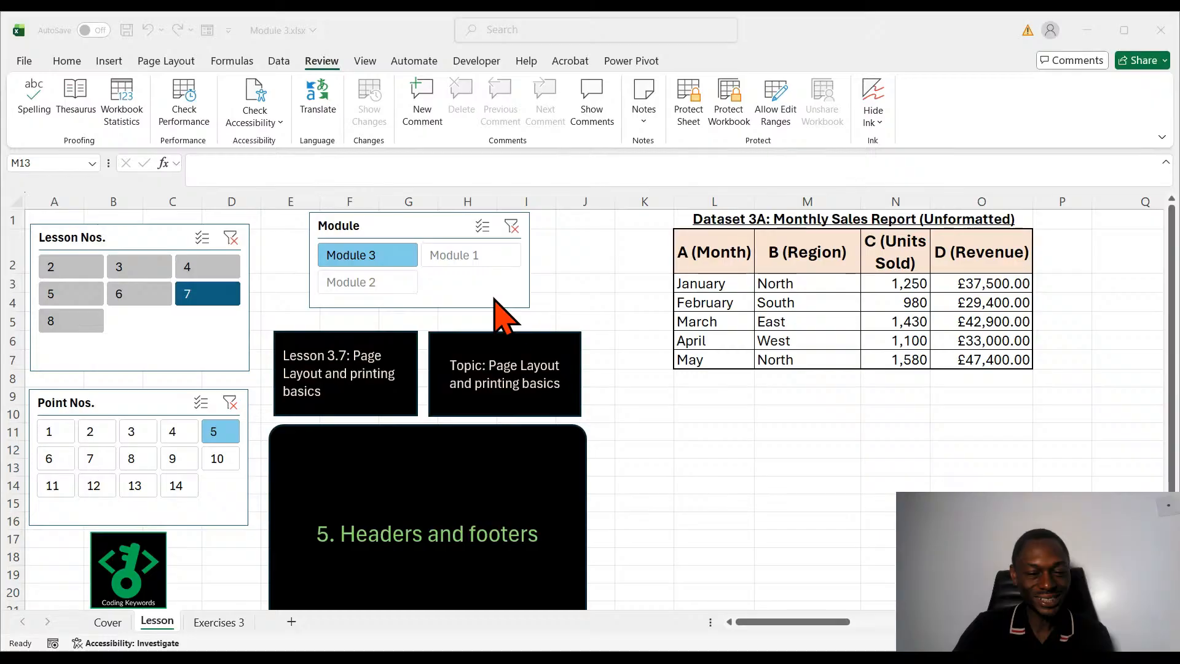
key("alt+Tab")
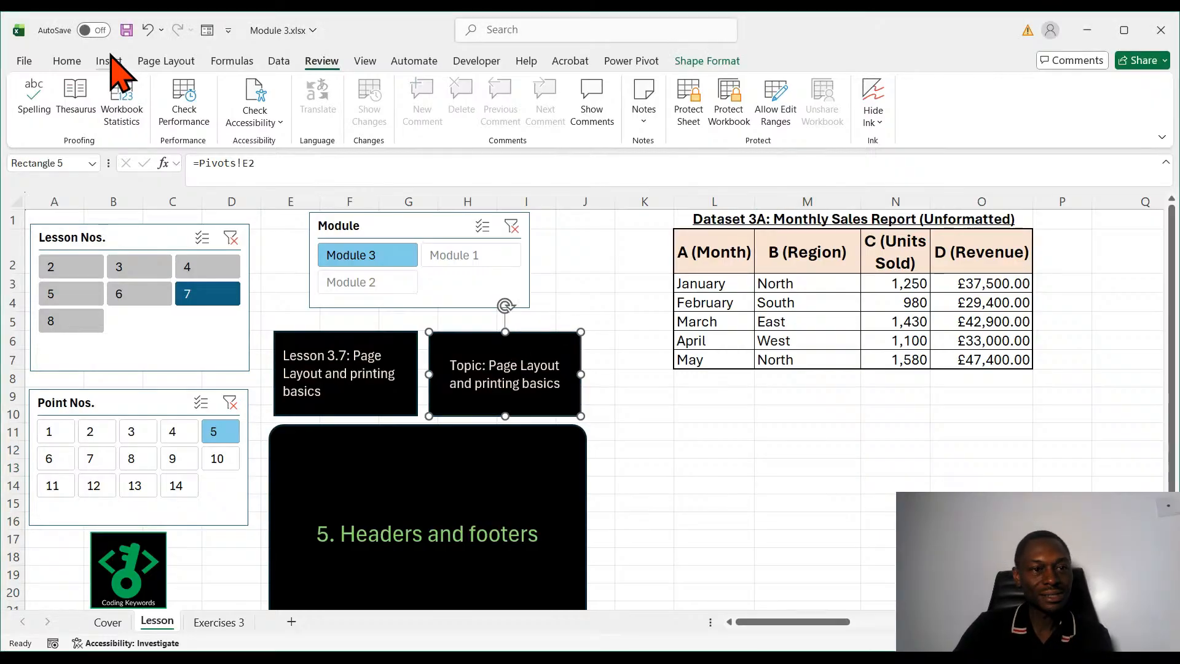
Insert a header and footer on the Lesson sheet and look over its pages in the page layout view.
left_click(109, 61)
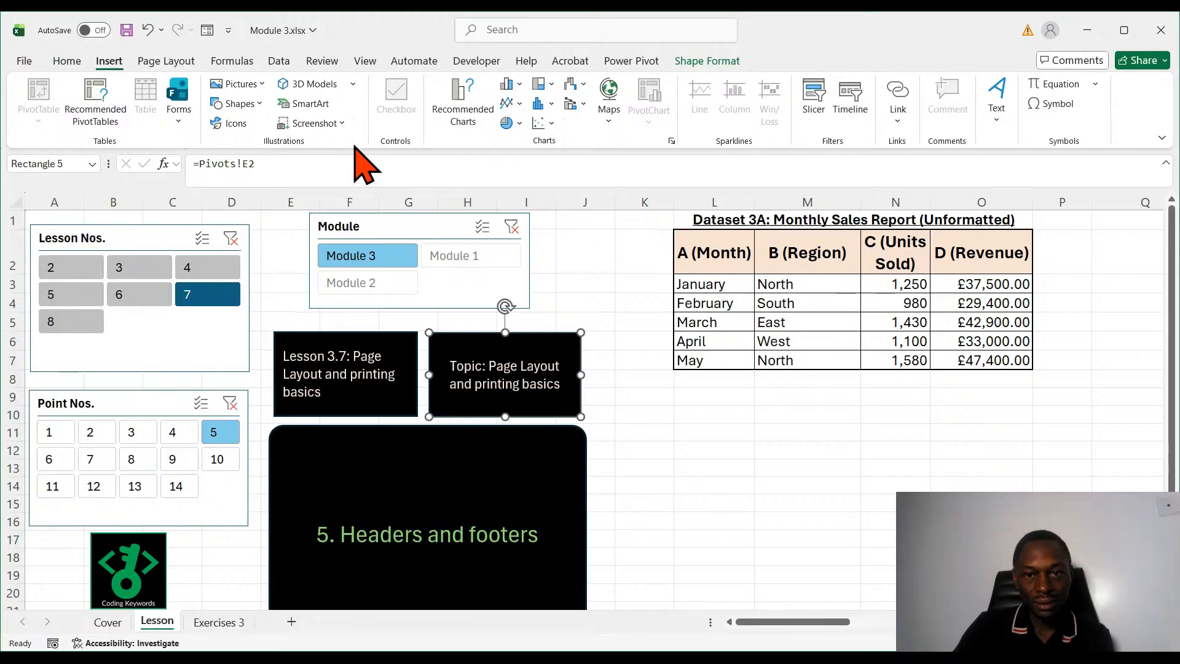
left_click(1000, 129)
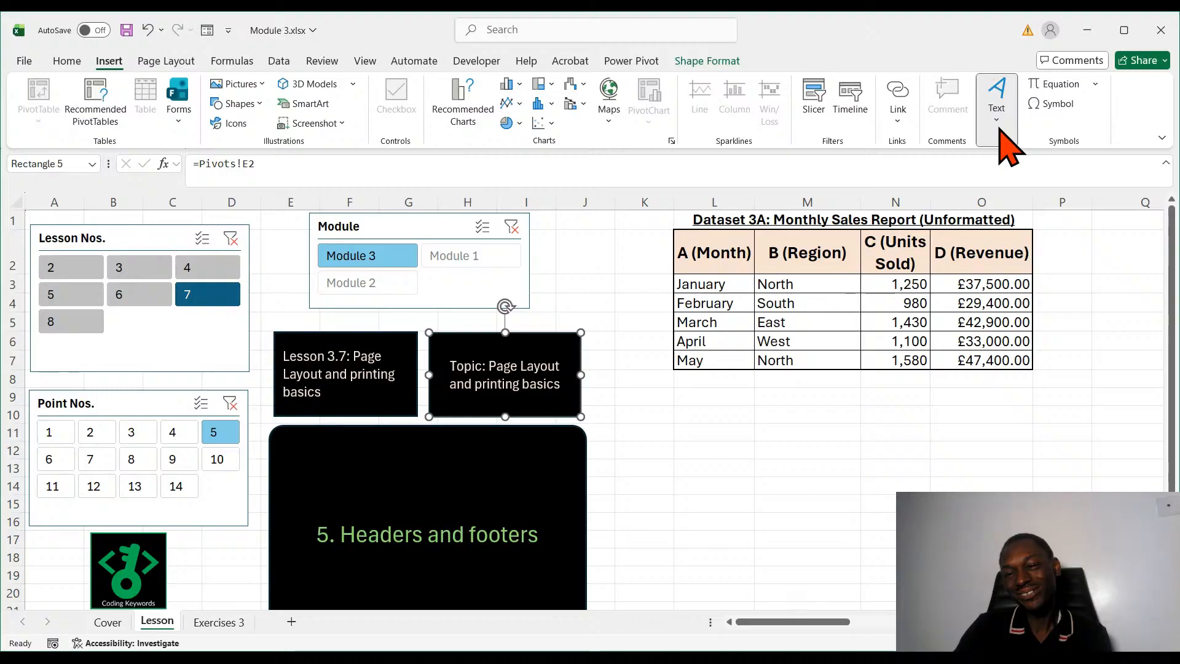
left_click(1037, 183)
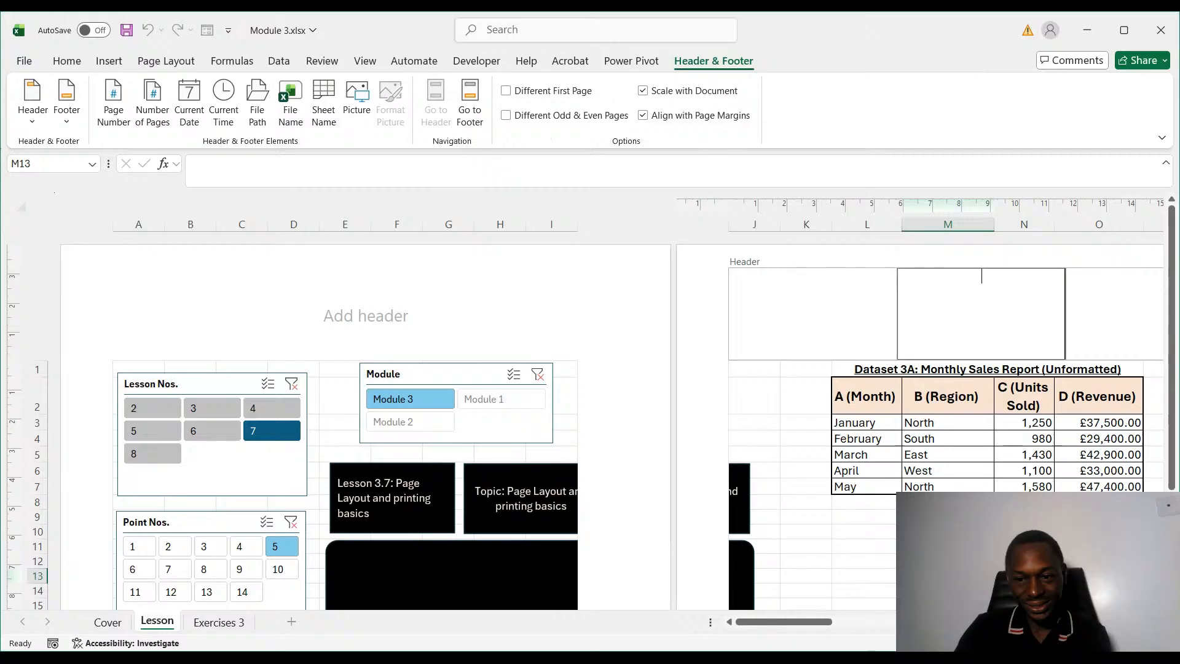
left_click(1098, 517)
scroll(1099, 517, "down", 1)
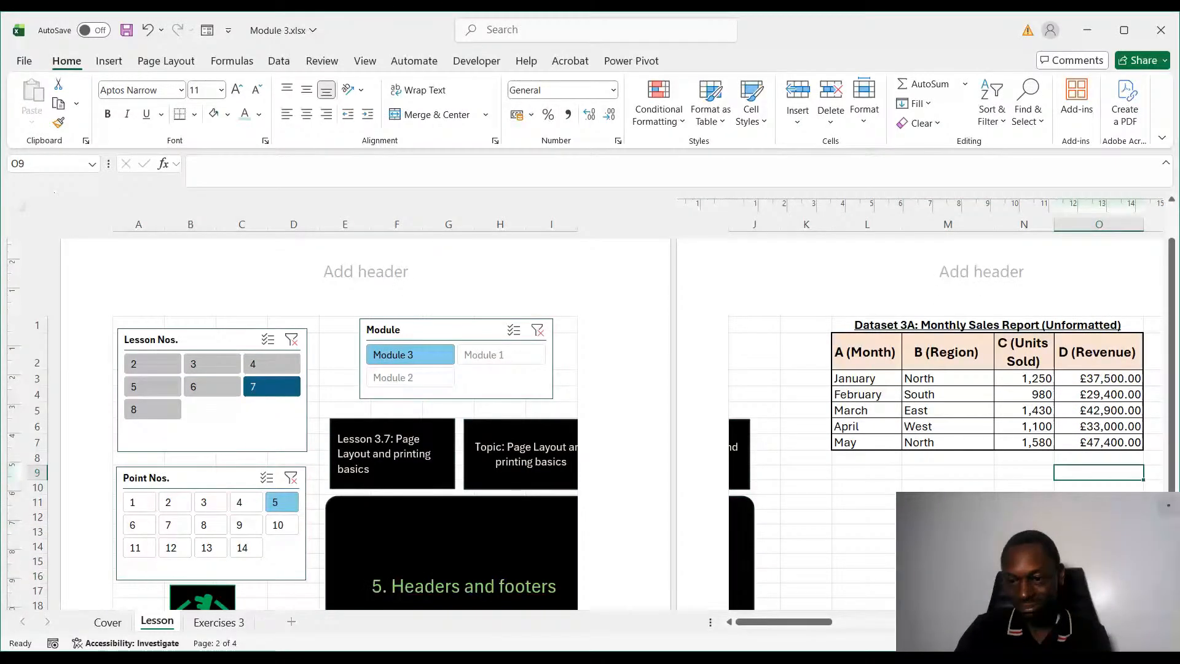
scroll(1098, 516, "down", 7)
scroll(1098, 517, "up", 8)
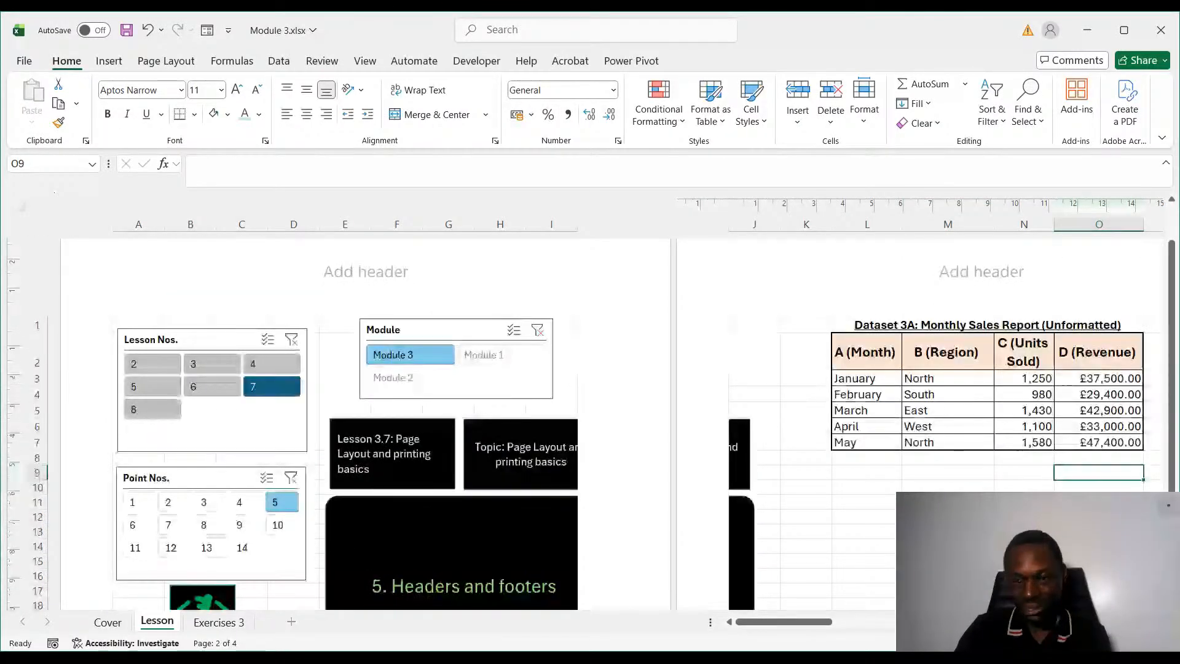
Enter EXCEL CLASS in the center section of the header above the monthly sales report.
left_click(999, 296)
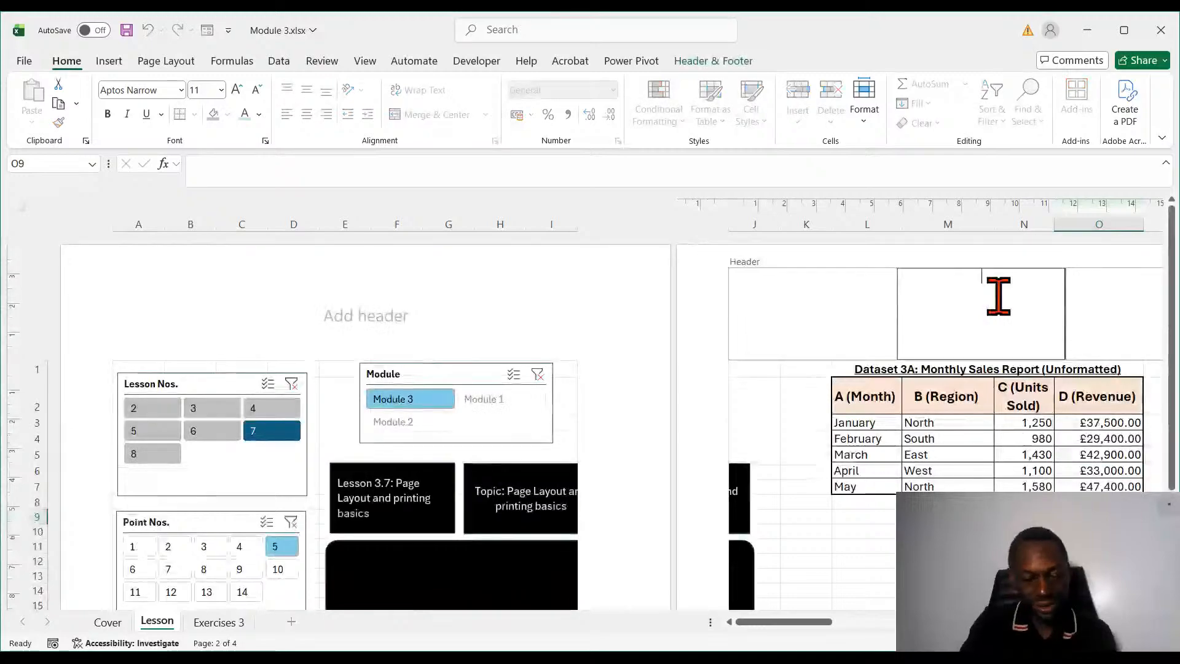
type("EXCEL")
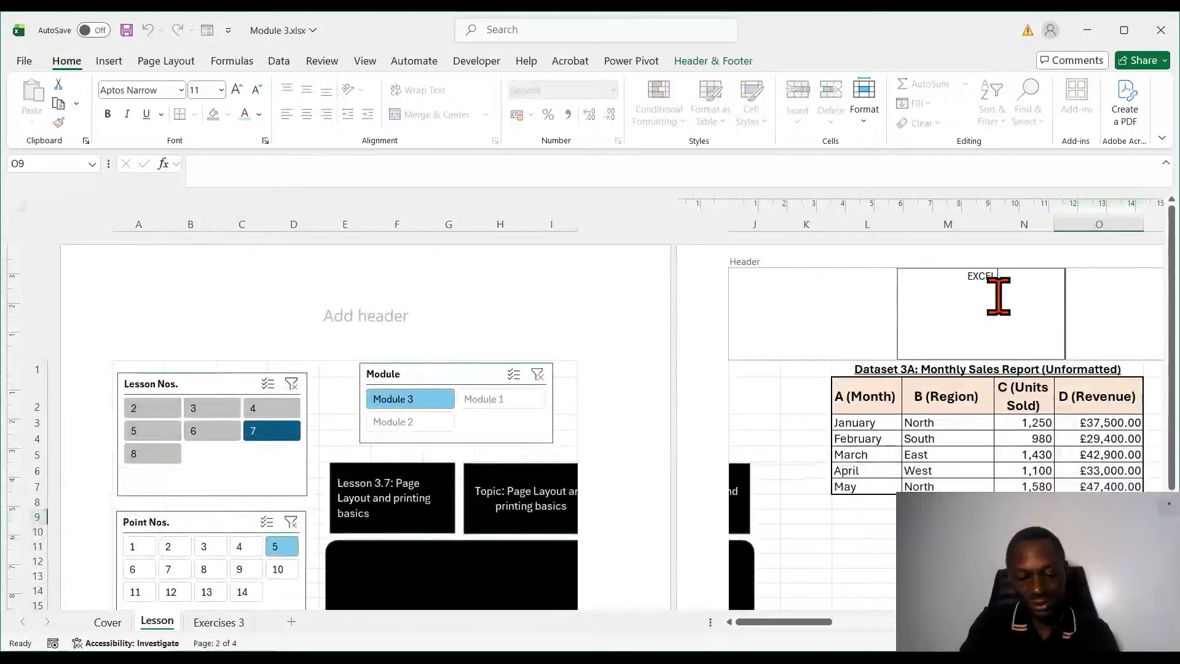
type(" CLASS")
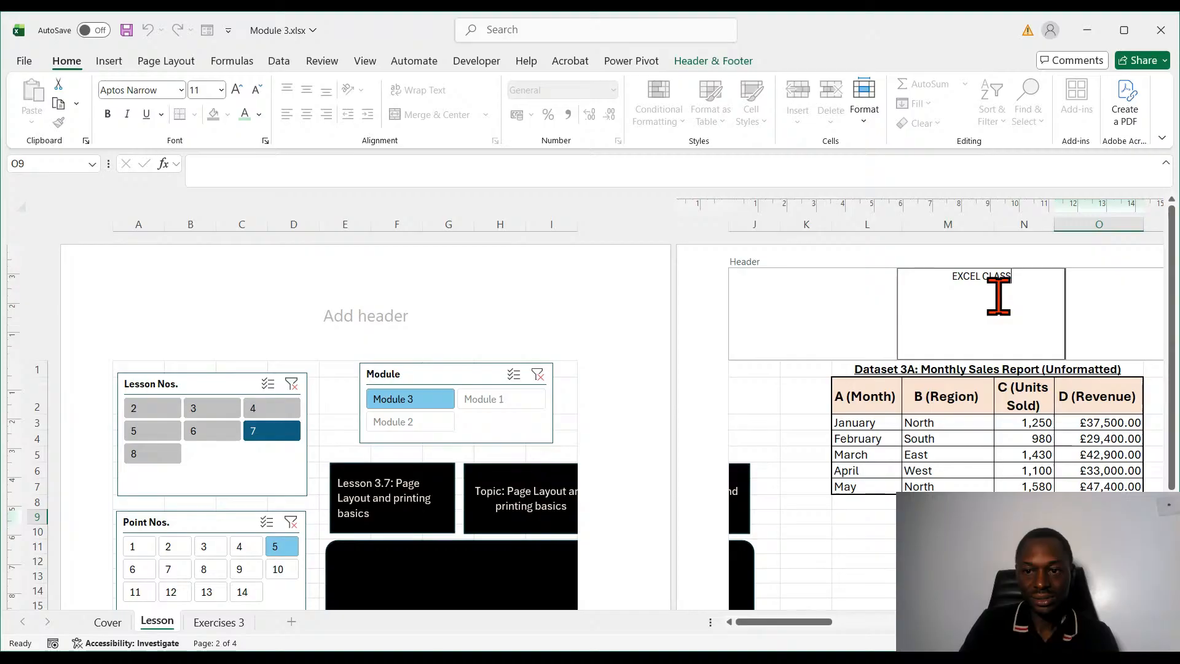
left_click(947, 561)
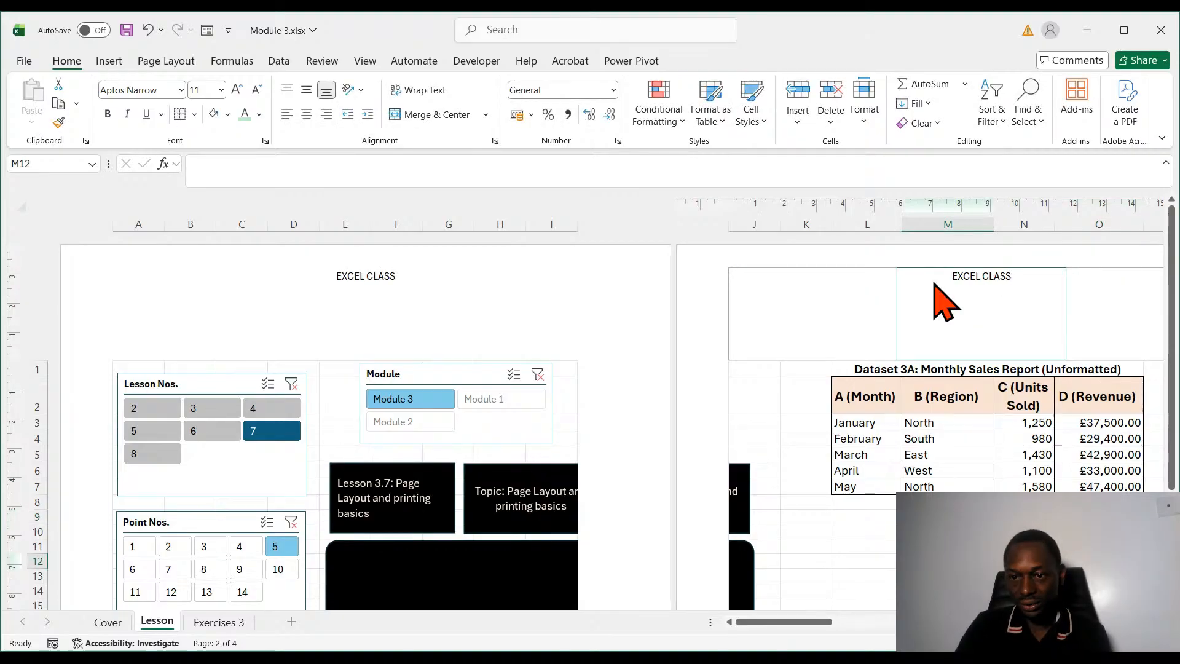
Check the page header in the print preview and return to the worksheet.
left_click(24, 62)
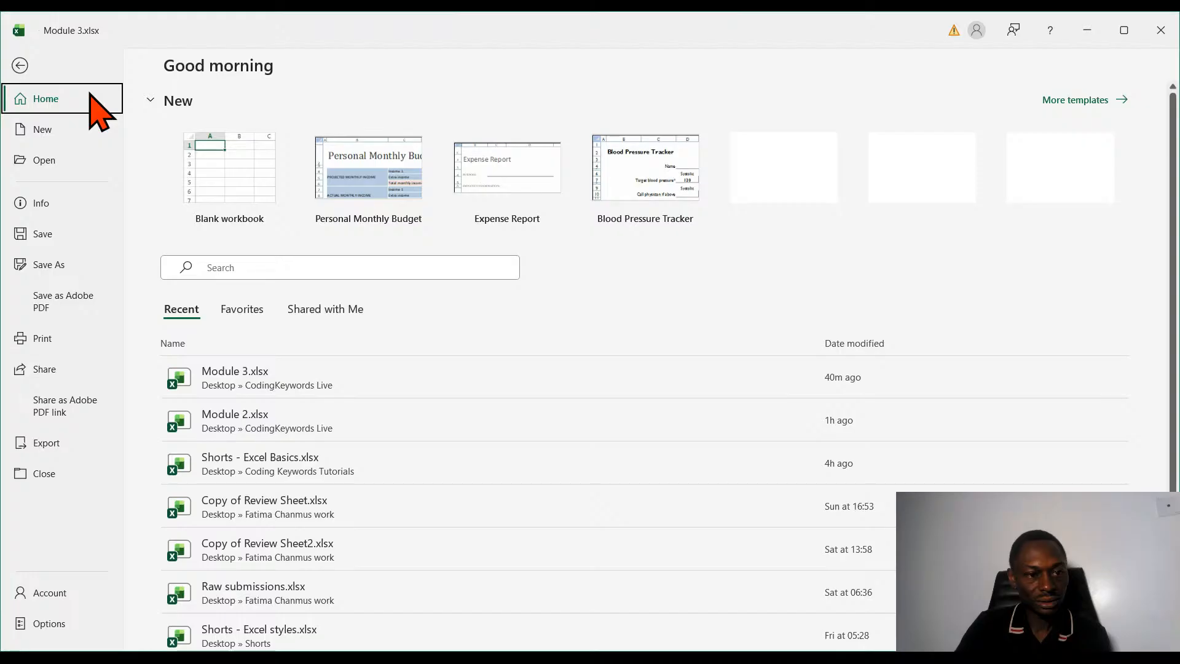
left_click(108, 348)
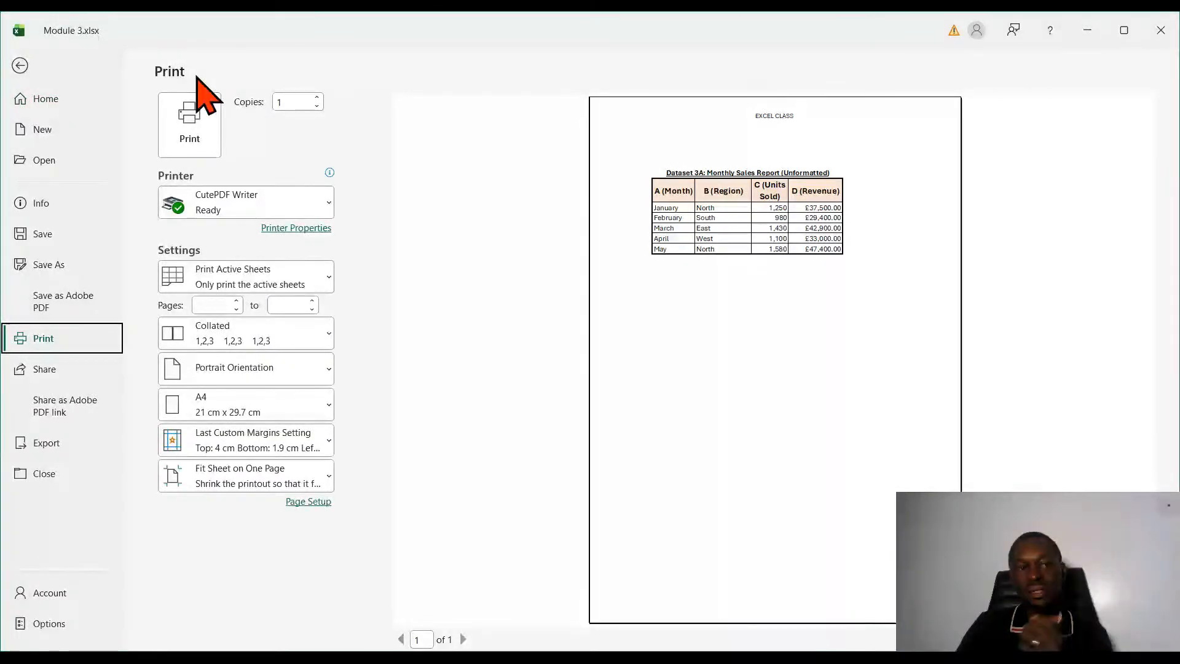
left_click(20, 66)
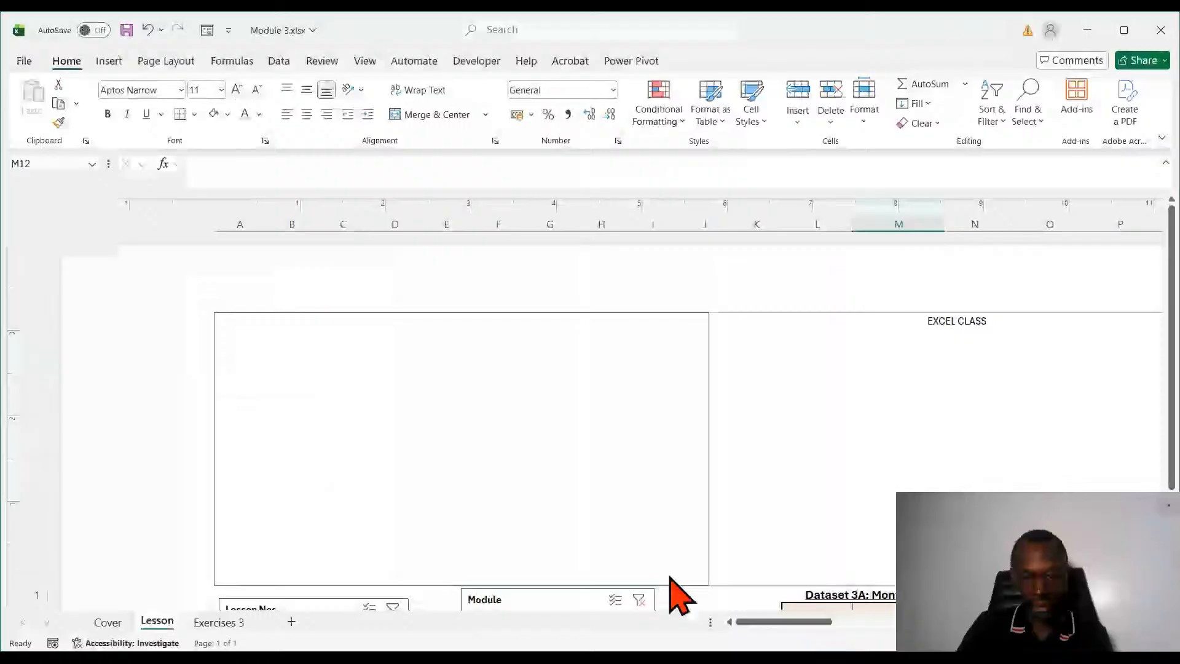
Reopen the header for editing to look at the header and footer tools, leaving its text as it is.
scroll(671, 579, "down", 5)
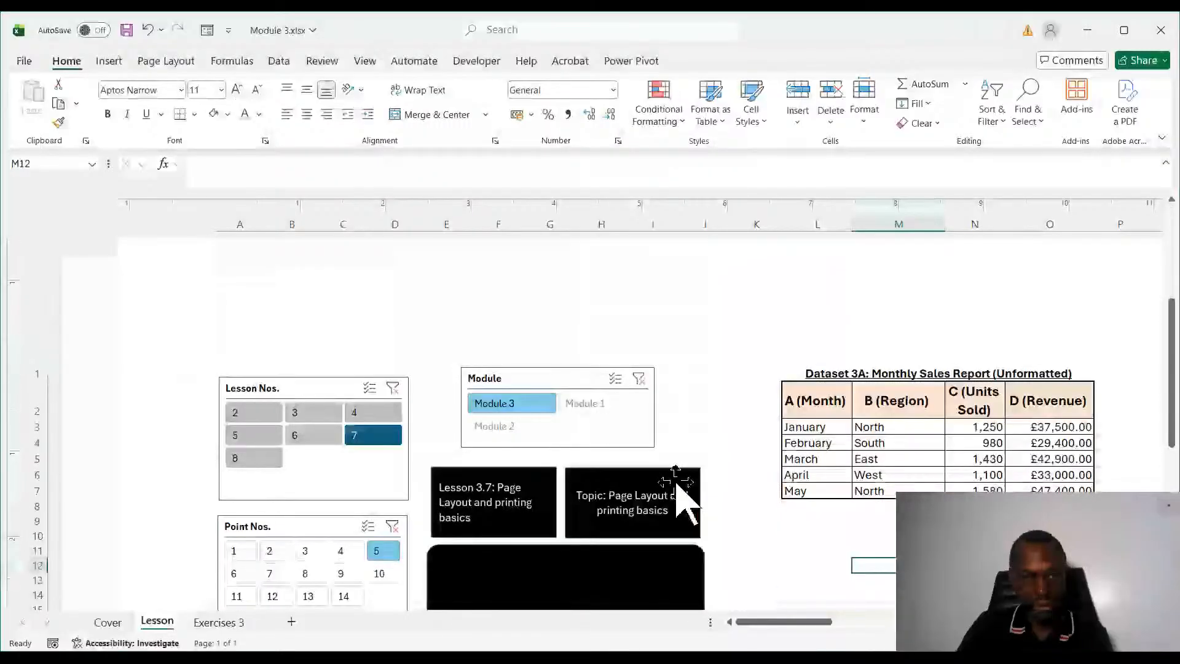
left_click(109, 63)
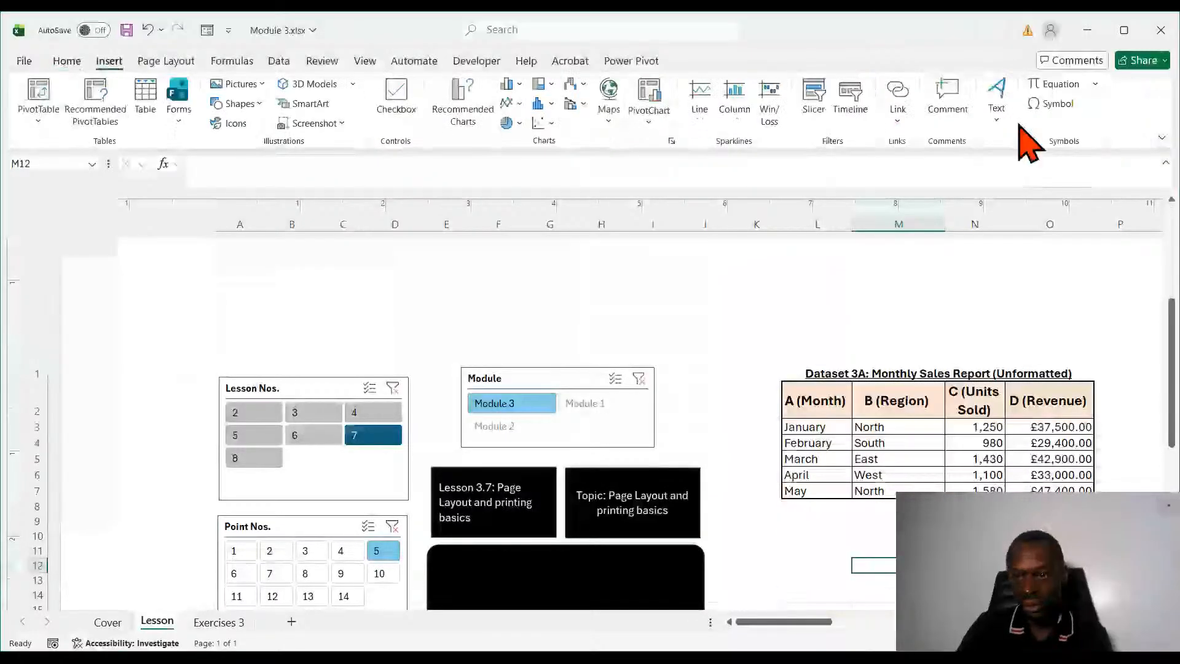
left_click(1037, 192)
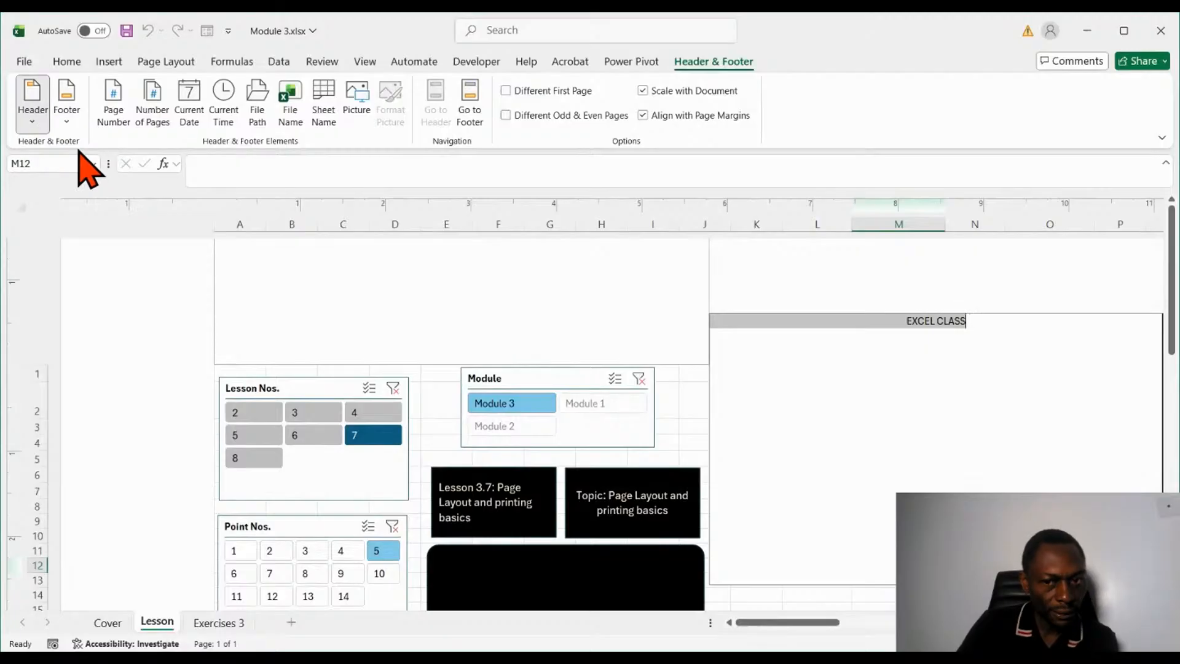
key("Escape")
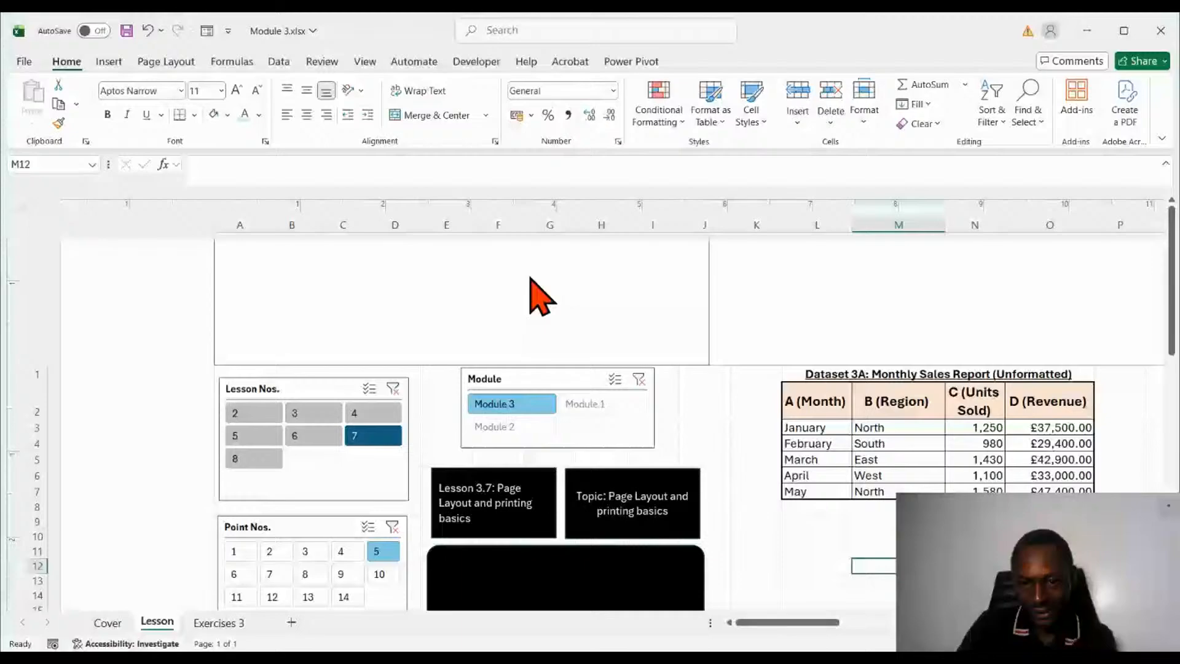
Leave the header, return the Lesson sheet to Normal view, and compare it briefly with the page layout view.
left_click(870, 550)
left_click(366, 63)
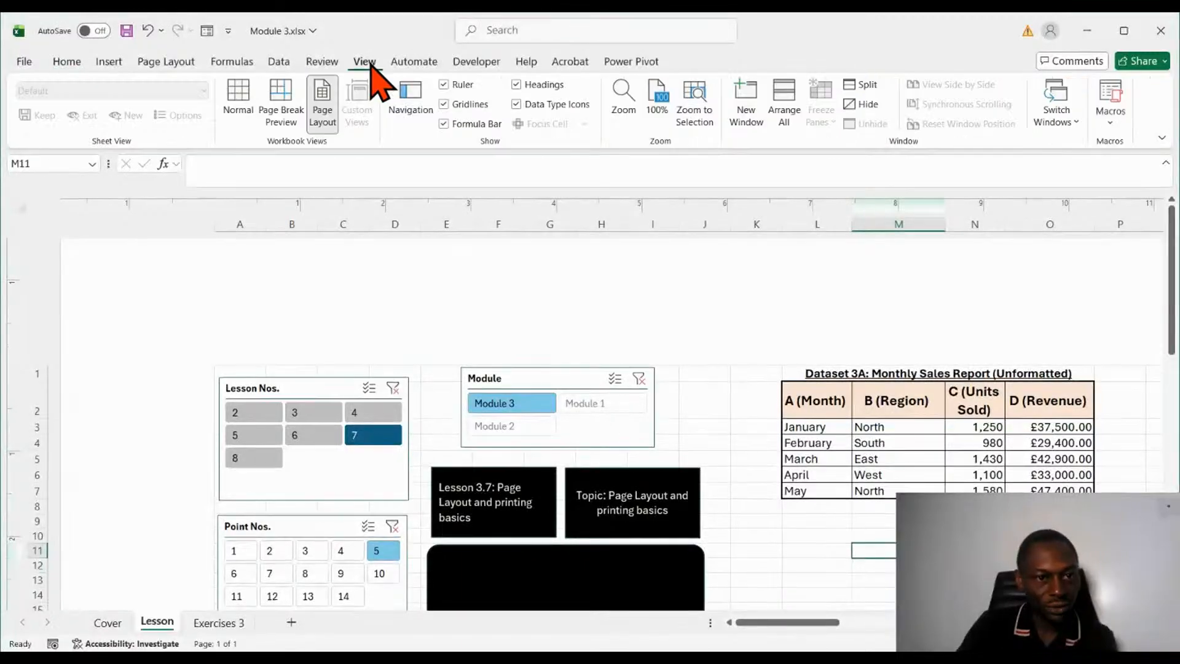
left_click(240, 102)
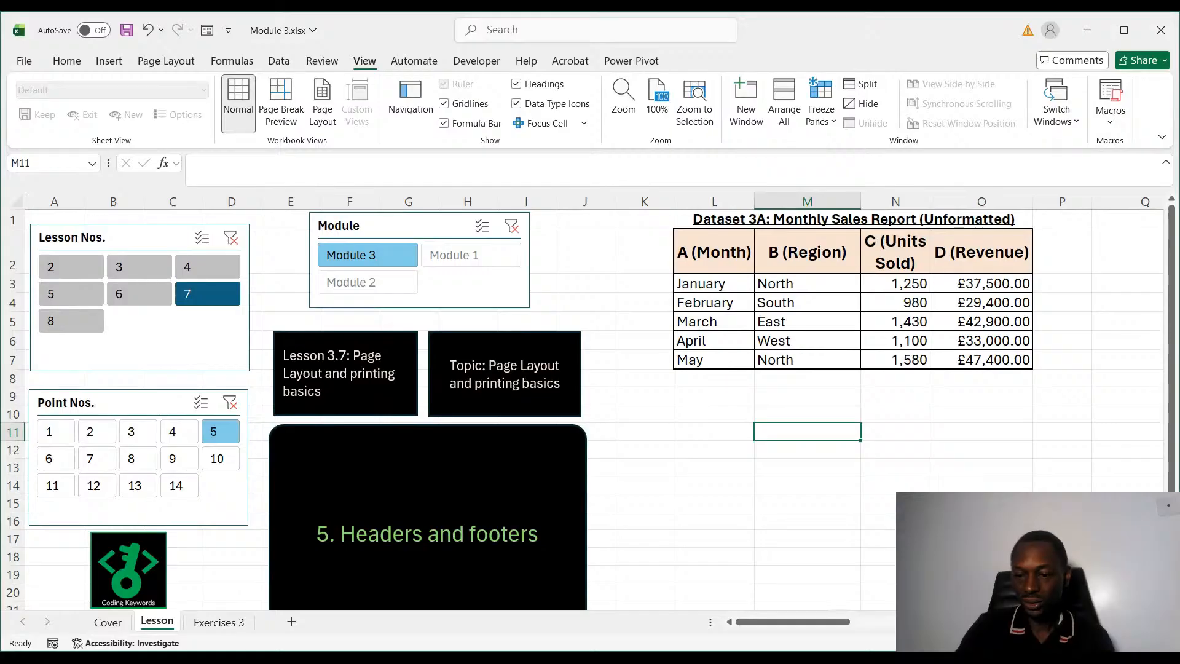
left_click(997, 643)
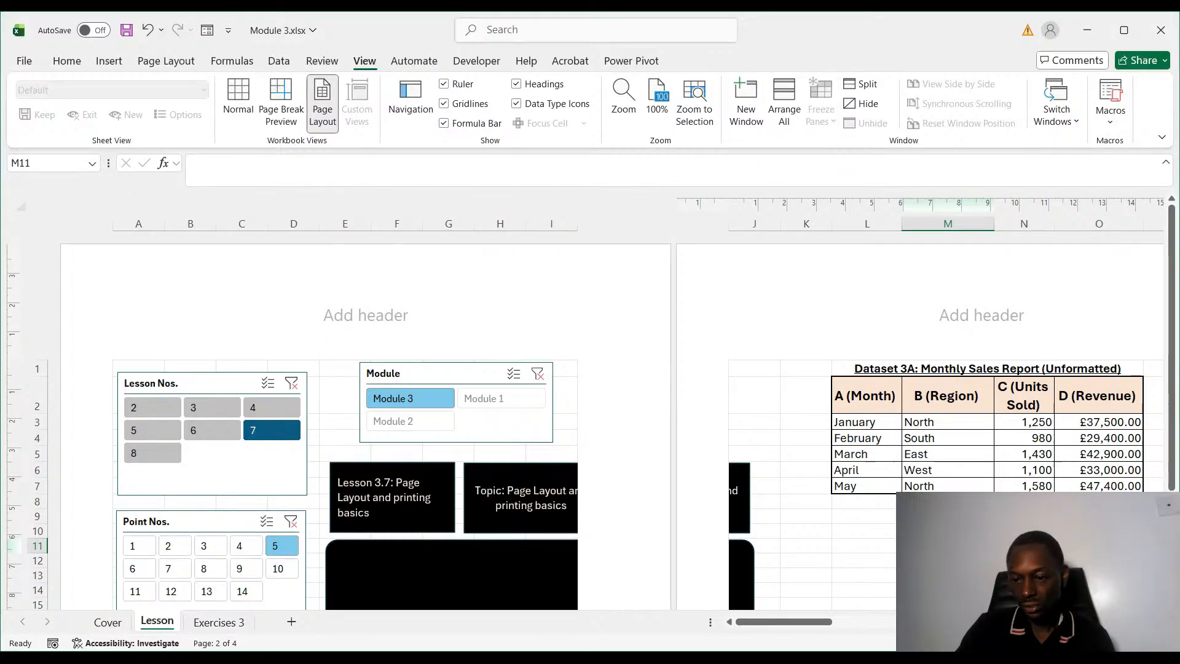
left_click(1023, 643)
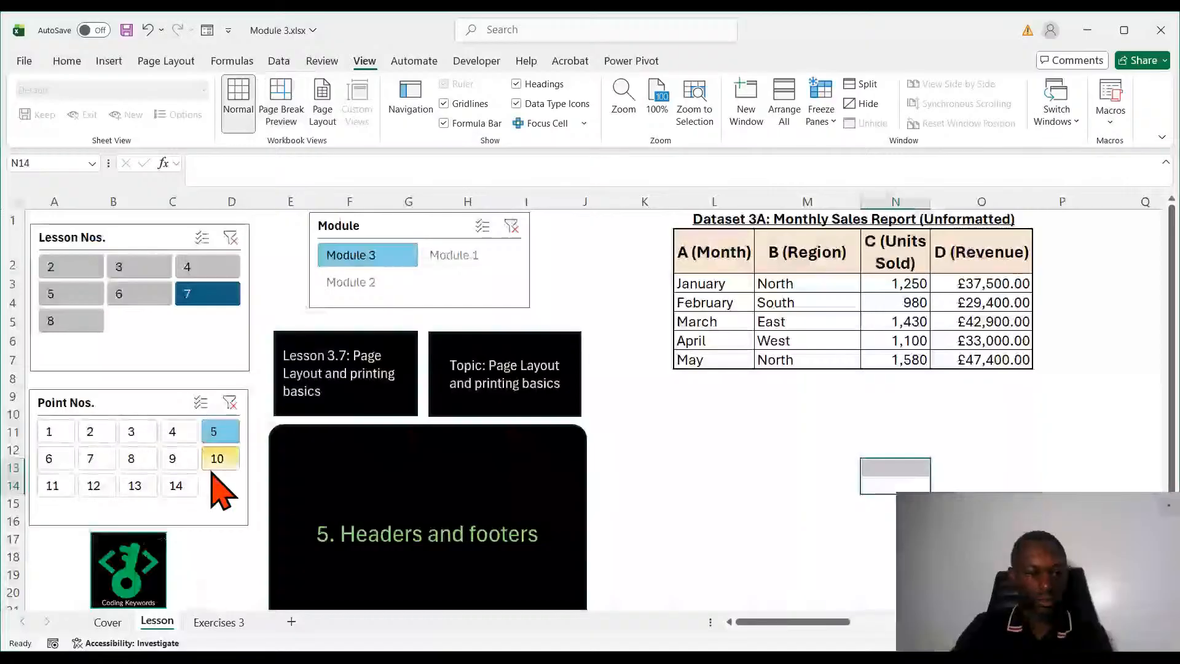
Show points 6, 7 and 9 of Lesson 3.7 and check the monthly sales report in the print preview.
left_click(45, 466)
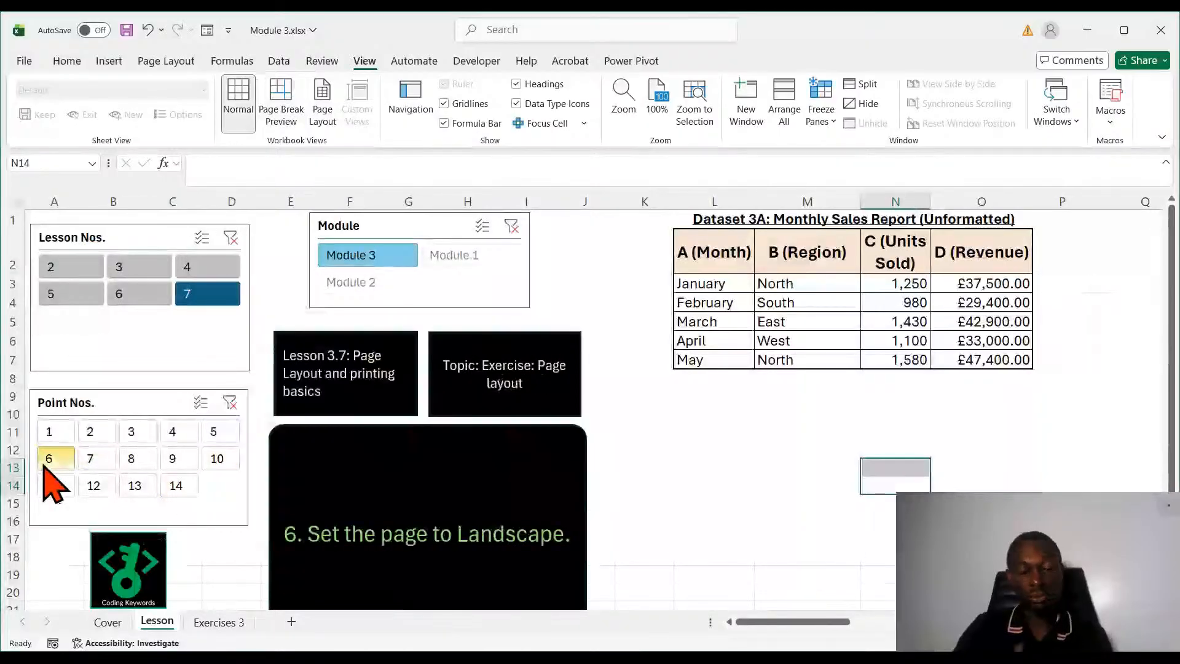
left_click(92, 465)
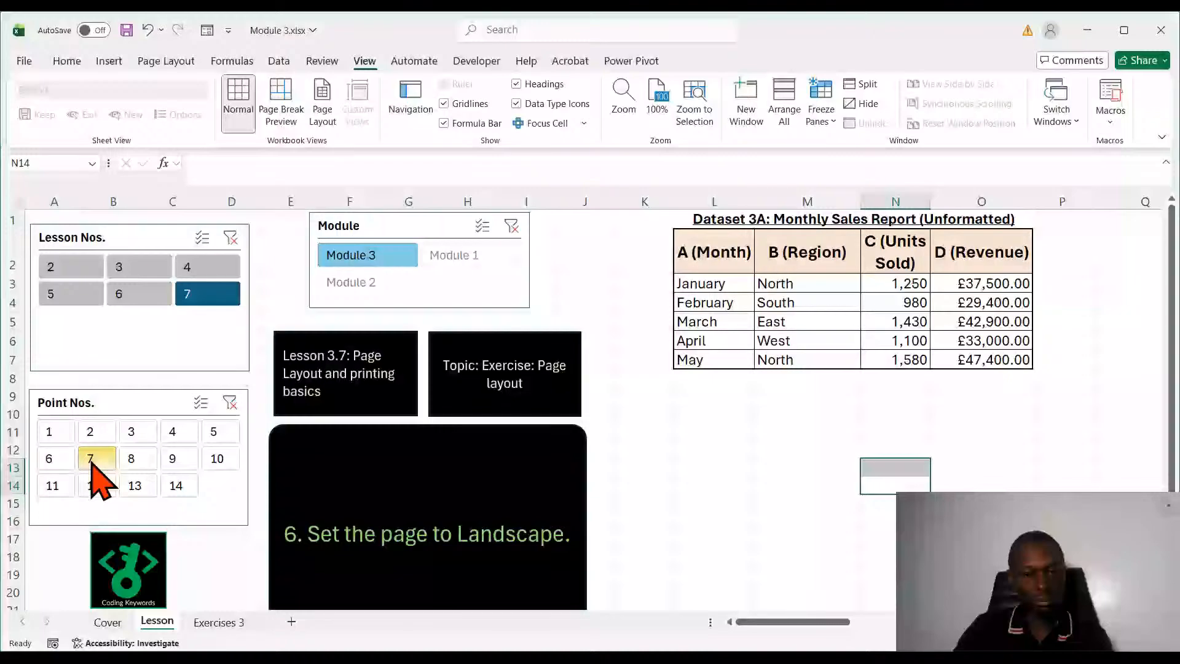
left_click(169, 465)
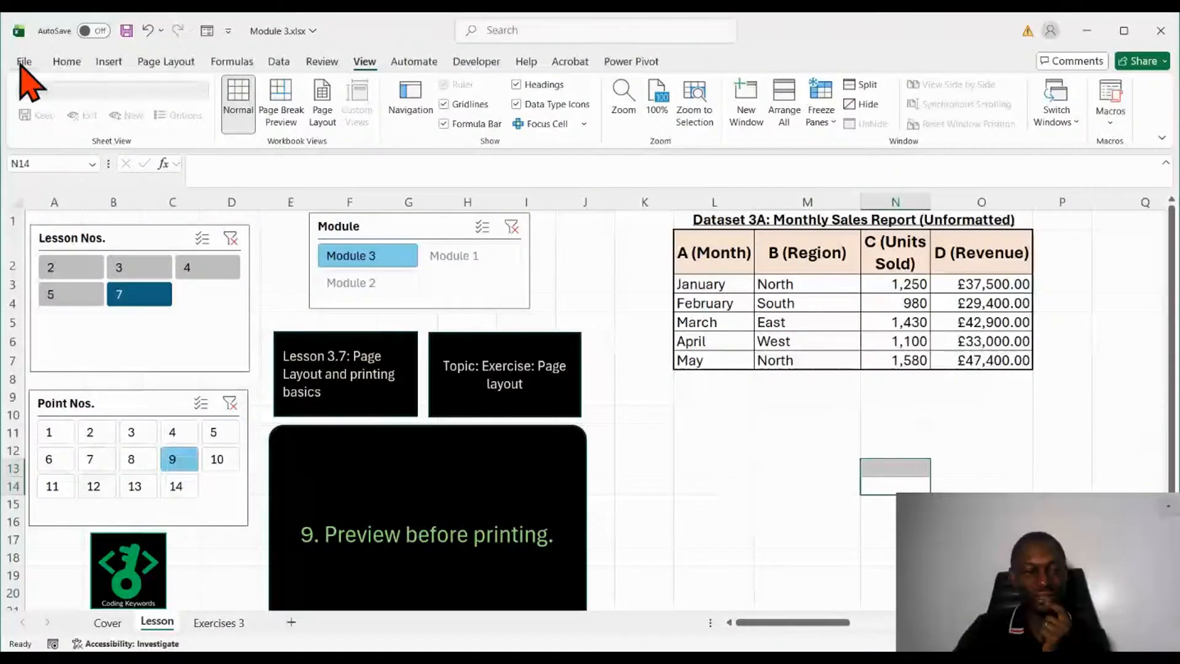
left_click(23, 62)
left_click(55, 339)
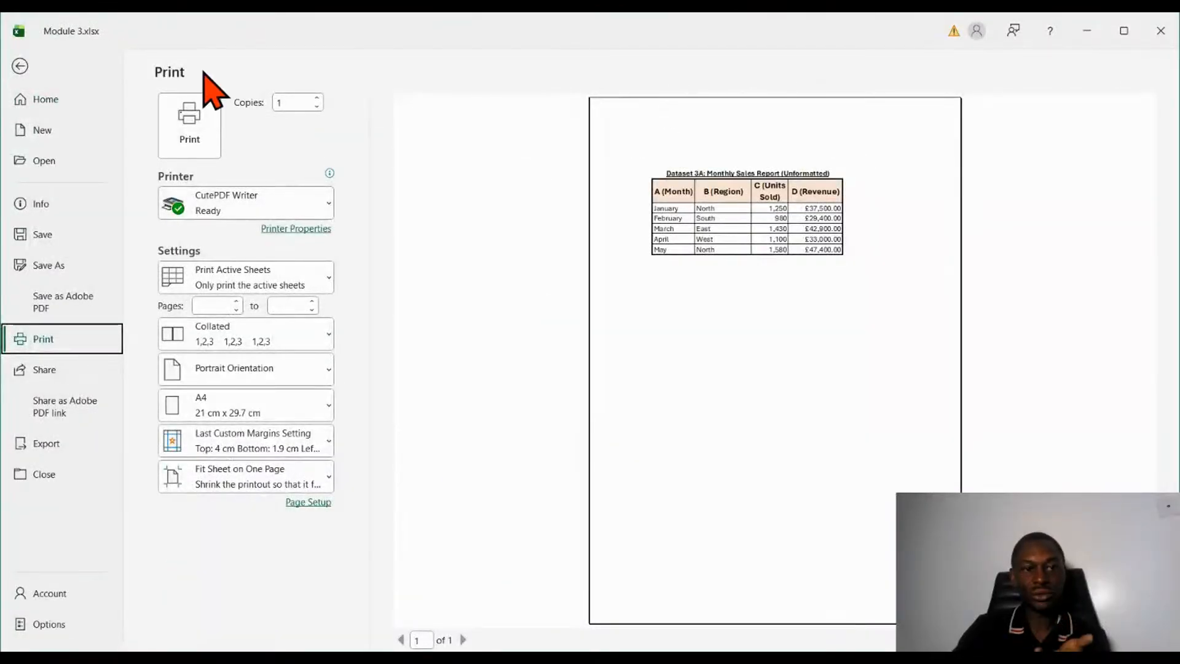
left_click(21, 66)
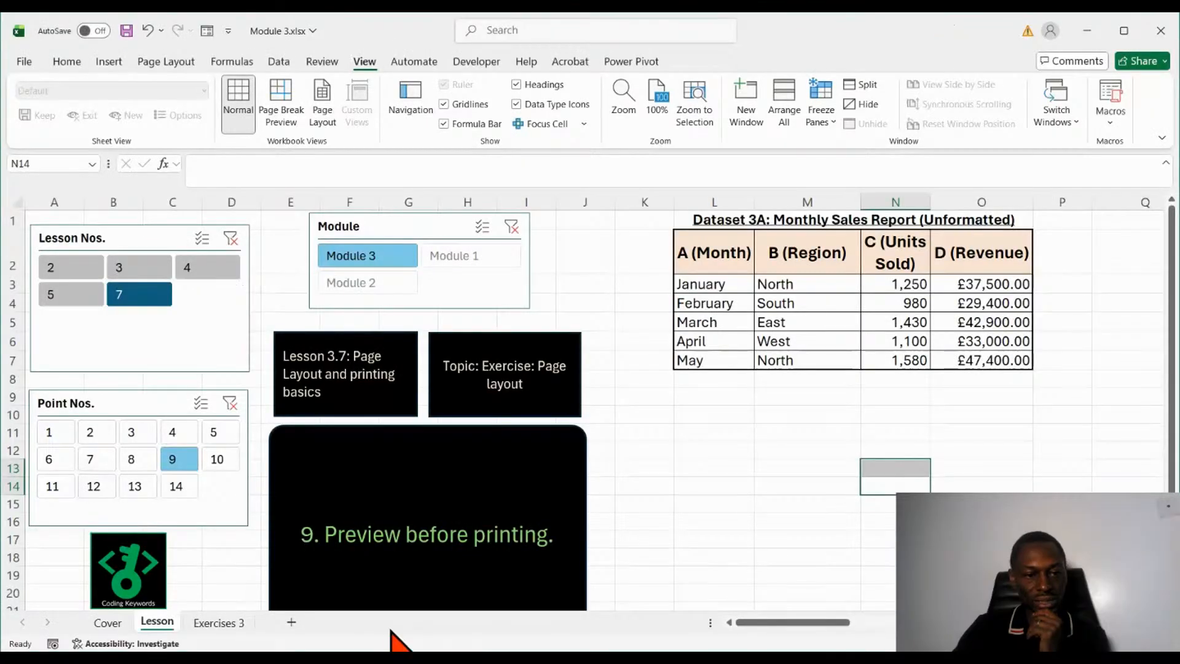
Show points 10 to 14 of Lesson 3.7 and move on to point 1 of Lesson 3.8.
left_click(217, 460)
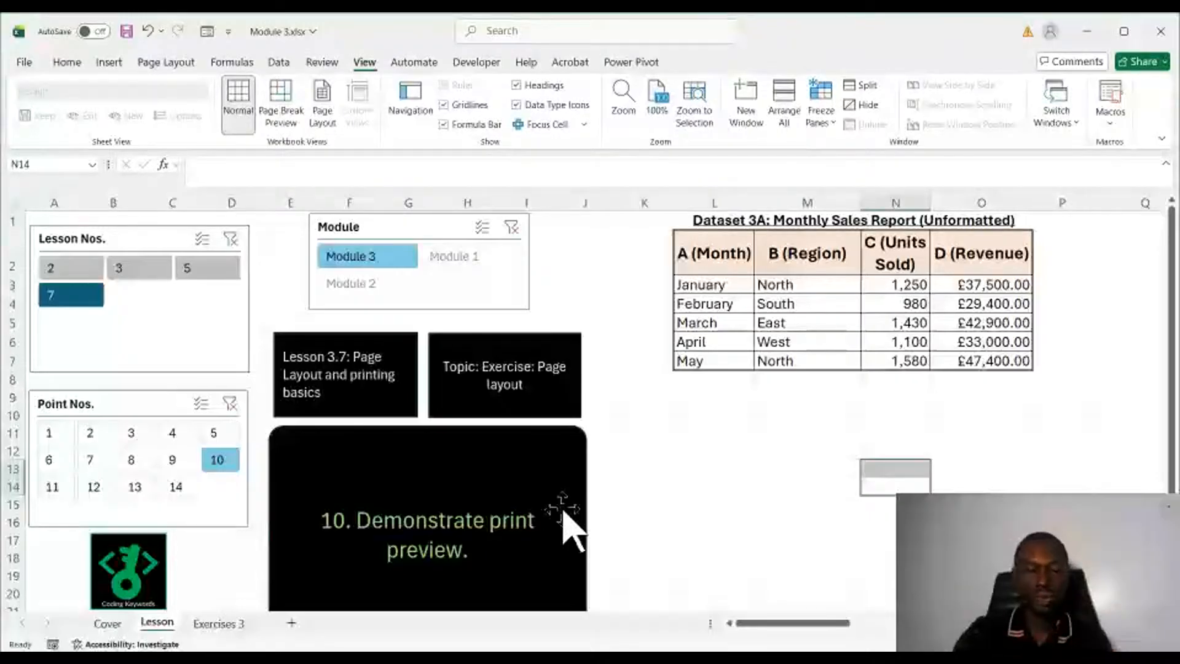
left_click(56, 489)
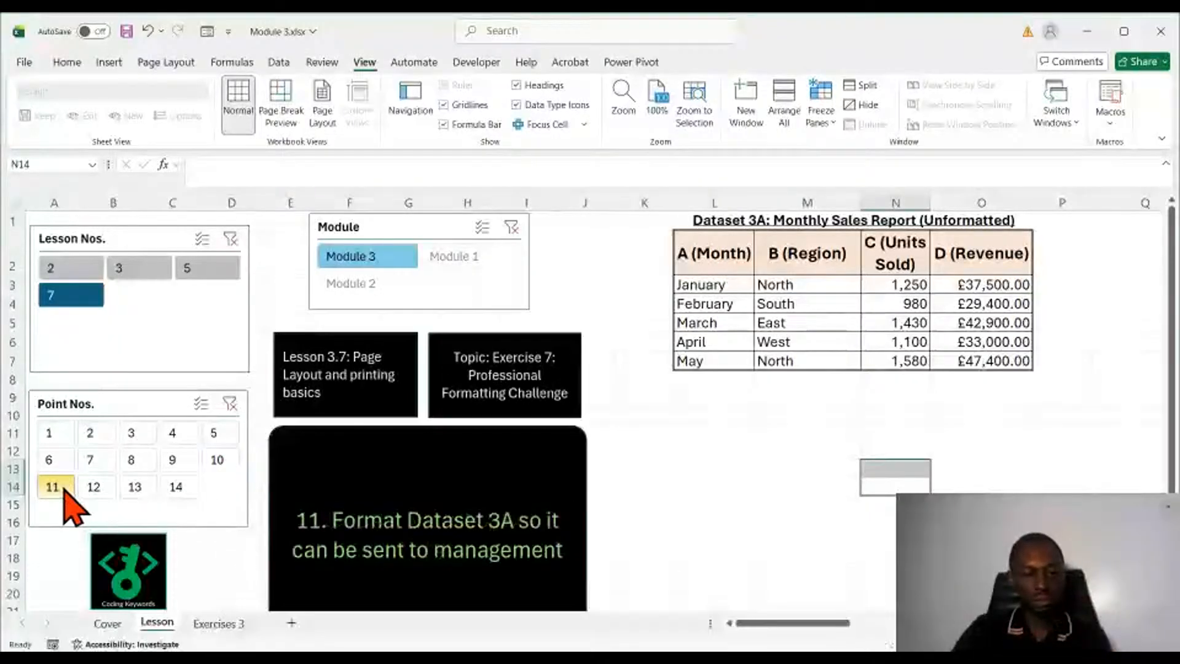
left_click(99, 492)
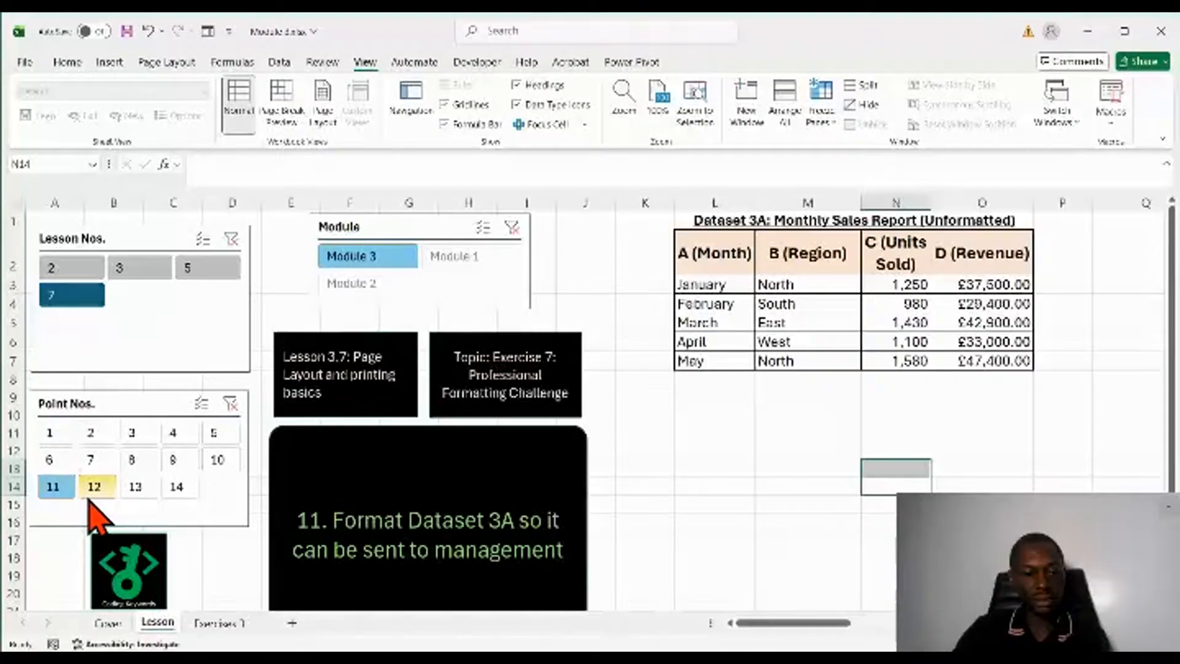
left_click(134, 491)
left_click(177, 488)
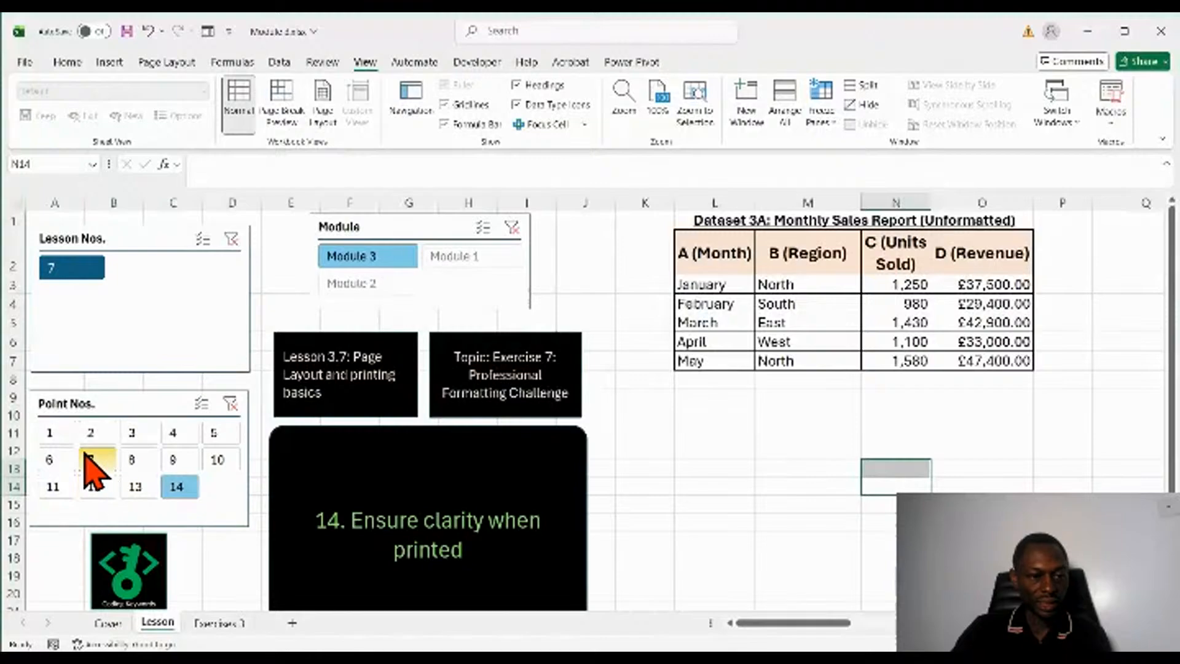
left_click(64, 434)
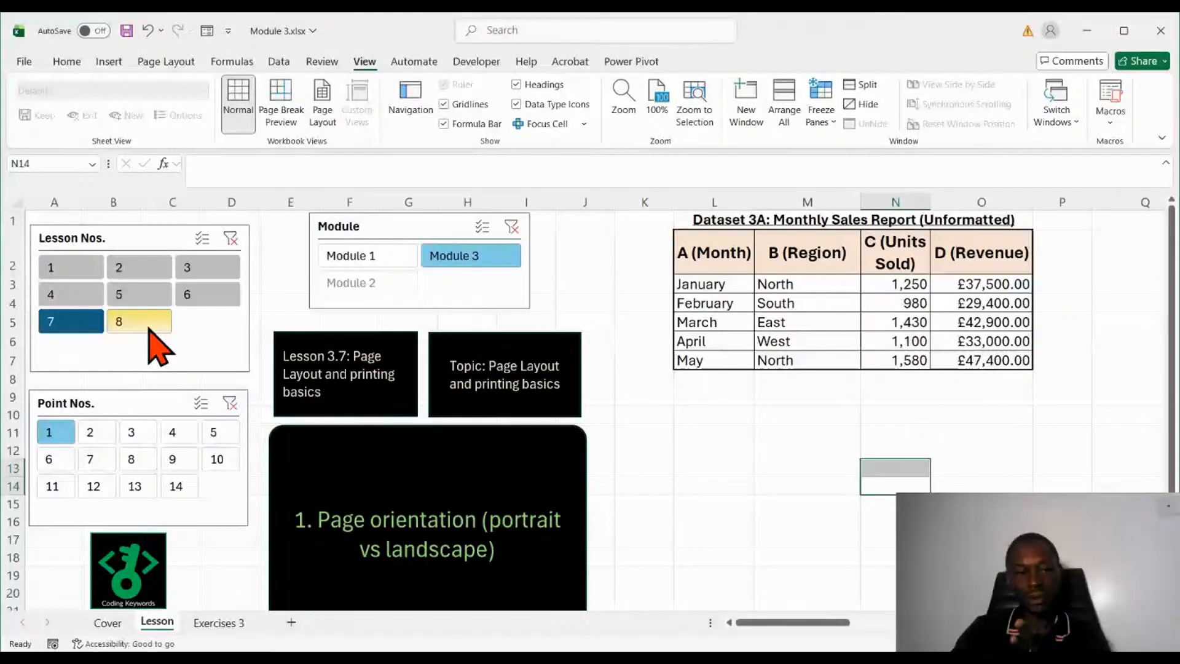
left_click(149, 329)
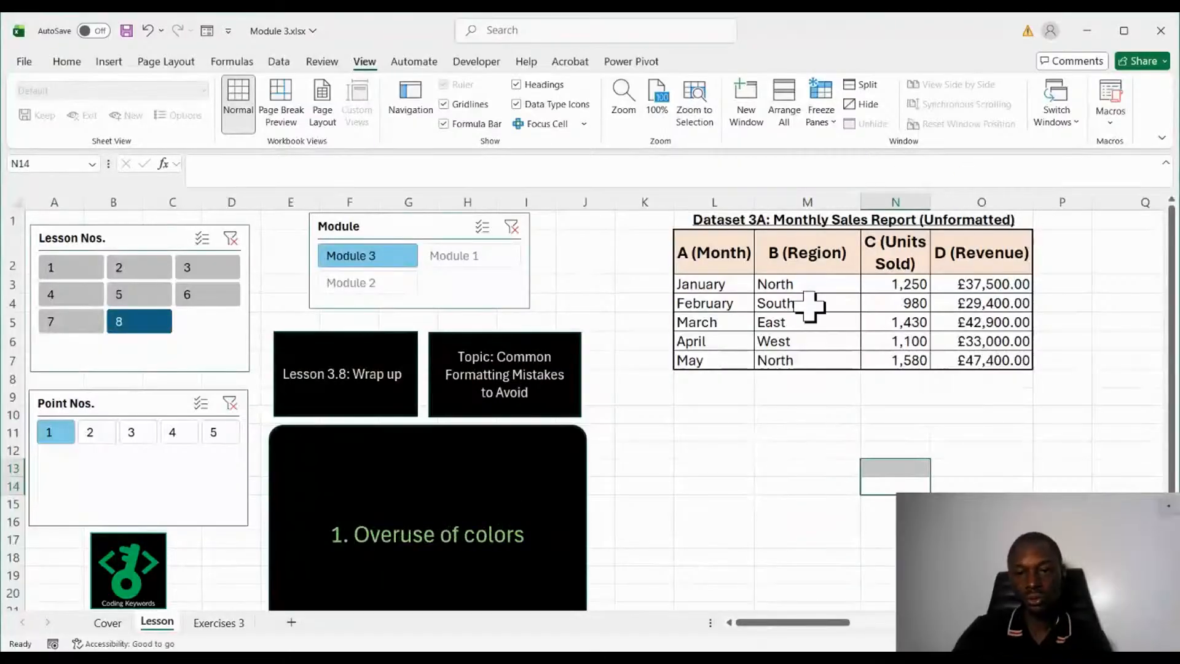
Set the font color of the month names in L3:L7 to red and the regions in M3:M6 to yellow.
left_click_drag(728, 286, 720, 361)
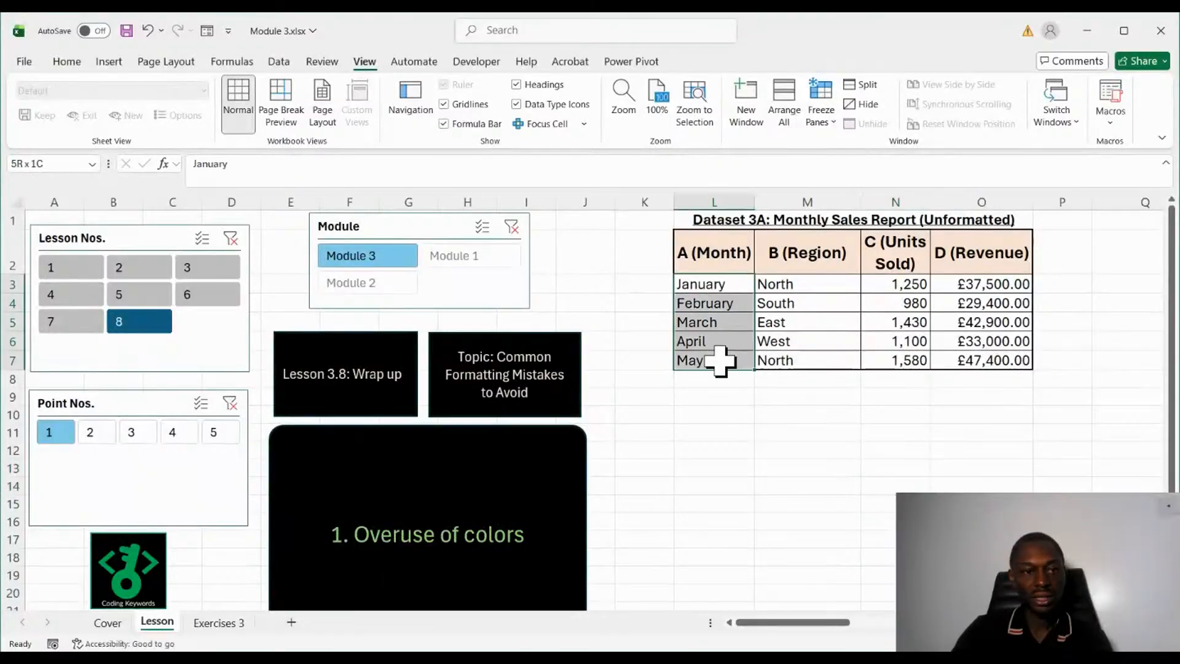
left_click(65, 62)
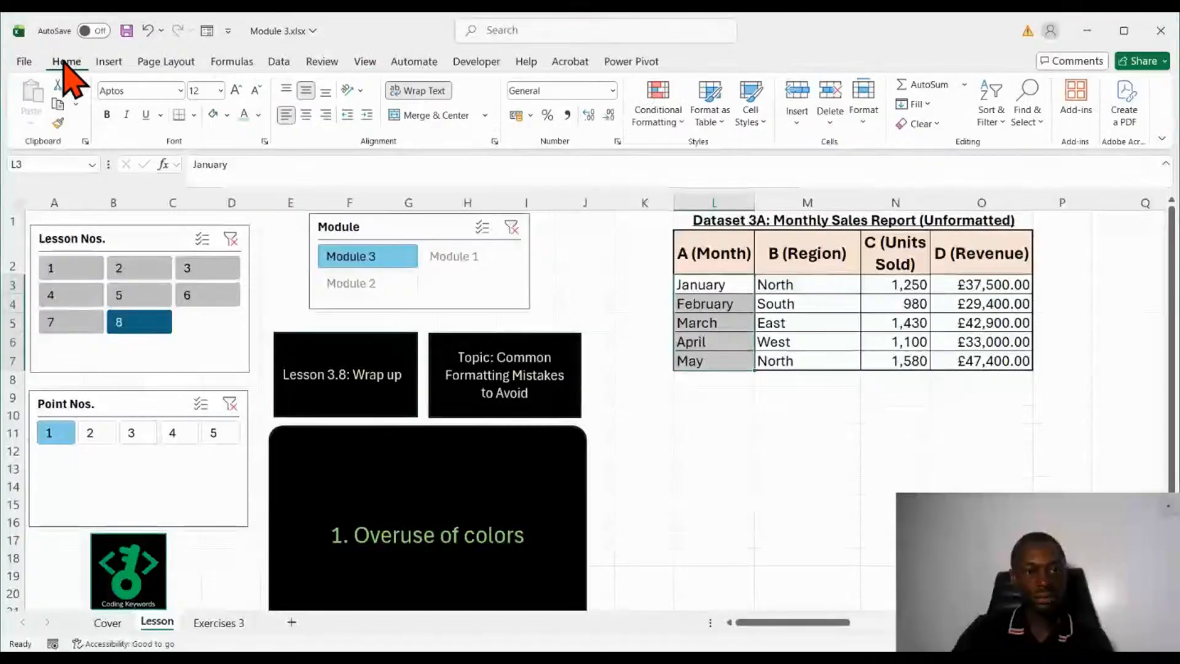
left_click(257, 115)
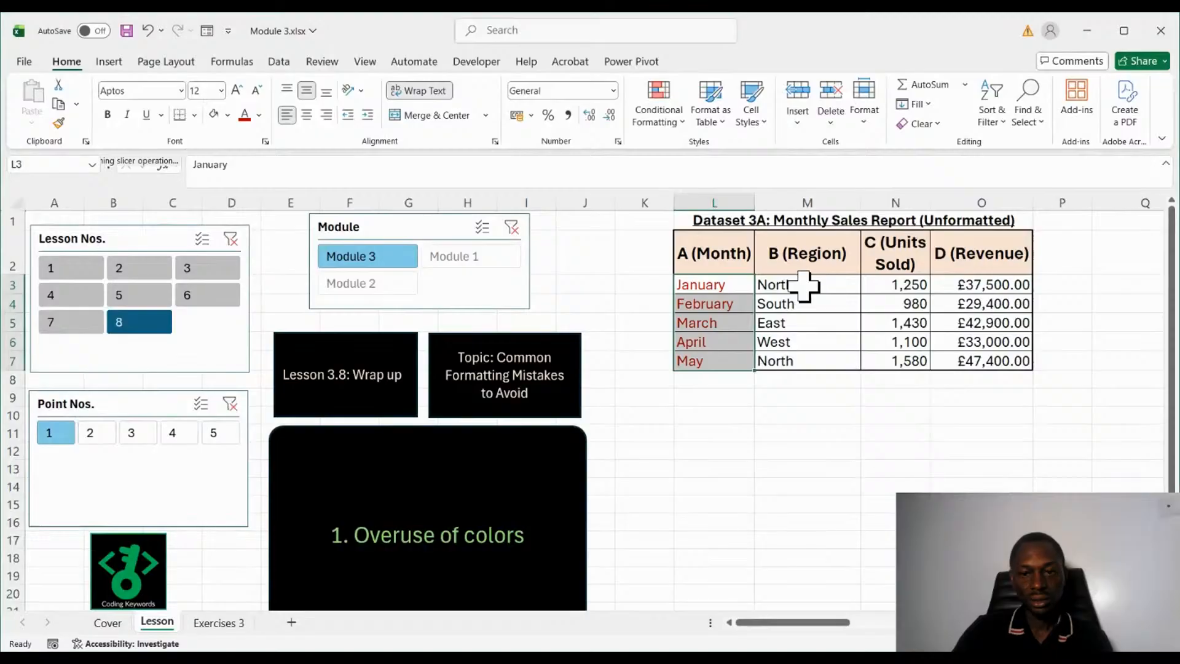
left_click_drag(803, 284, 807, 342)
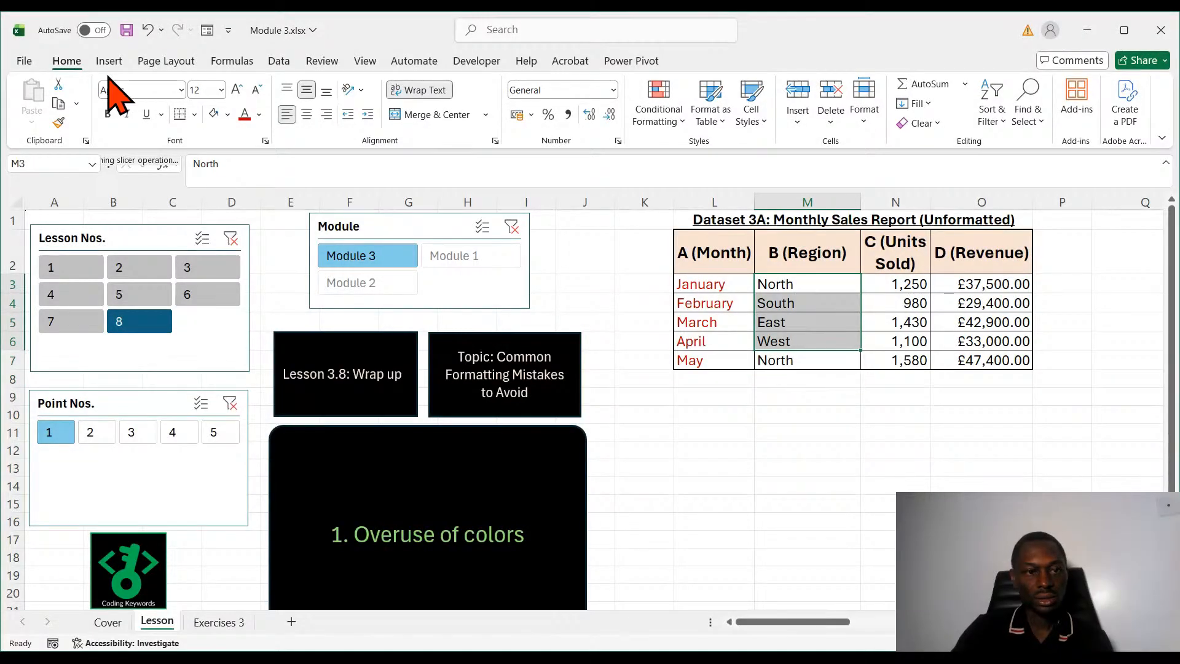
left_click(257, 117)
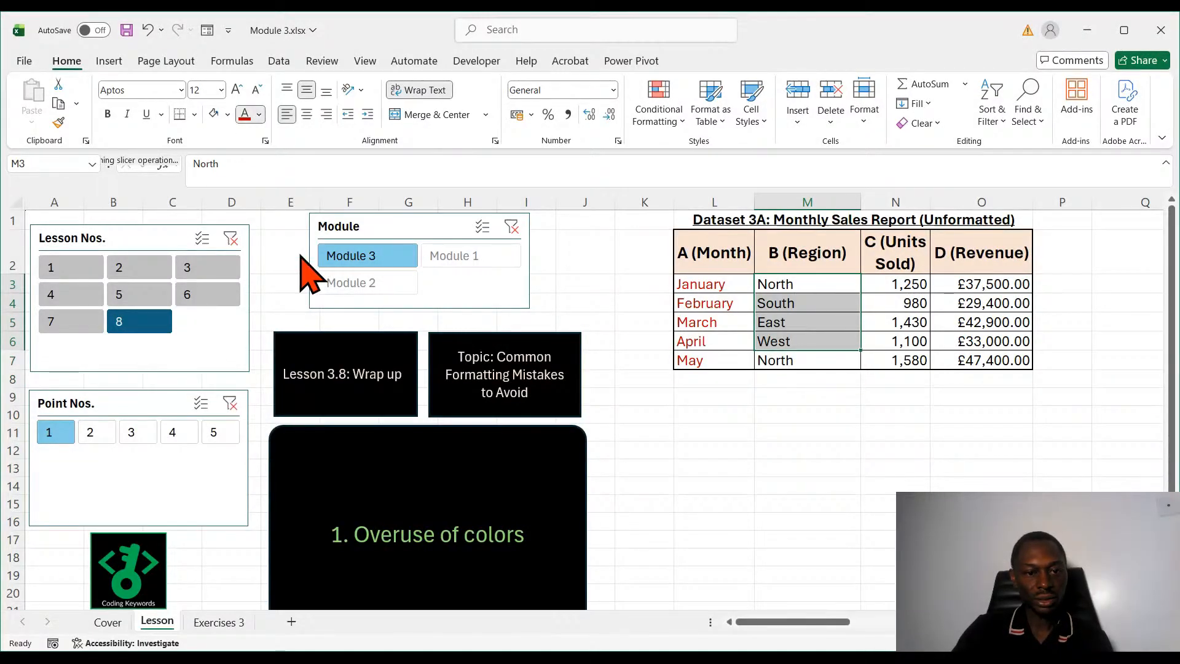
left_click(313, 371)
Color the Units Sold figures dark green and the Revenue figures purple, and select the table's data rows.
left_click_drag(907, 286, 918, 359)
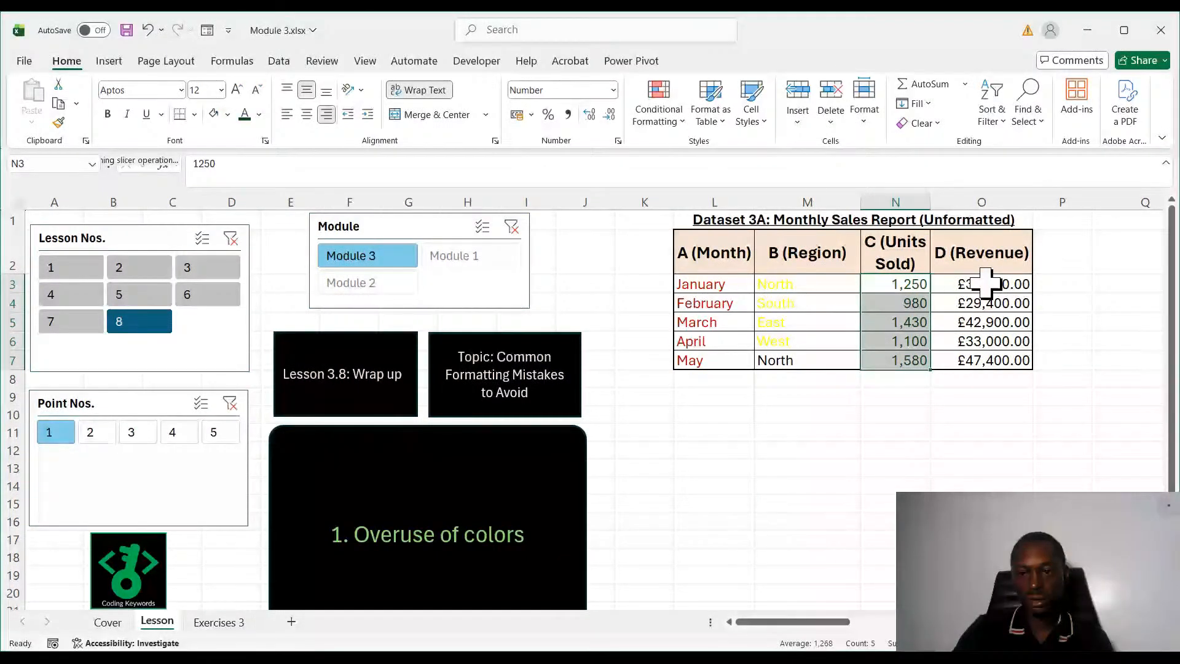
left_click_drag(984, 283, 983, 361)
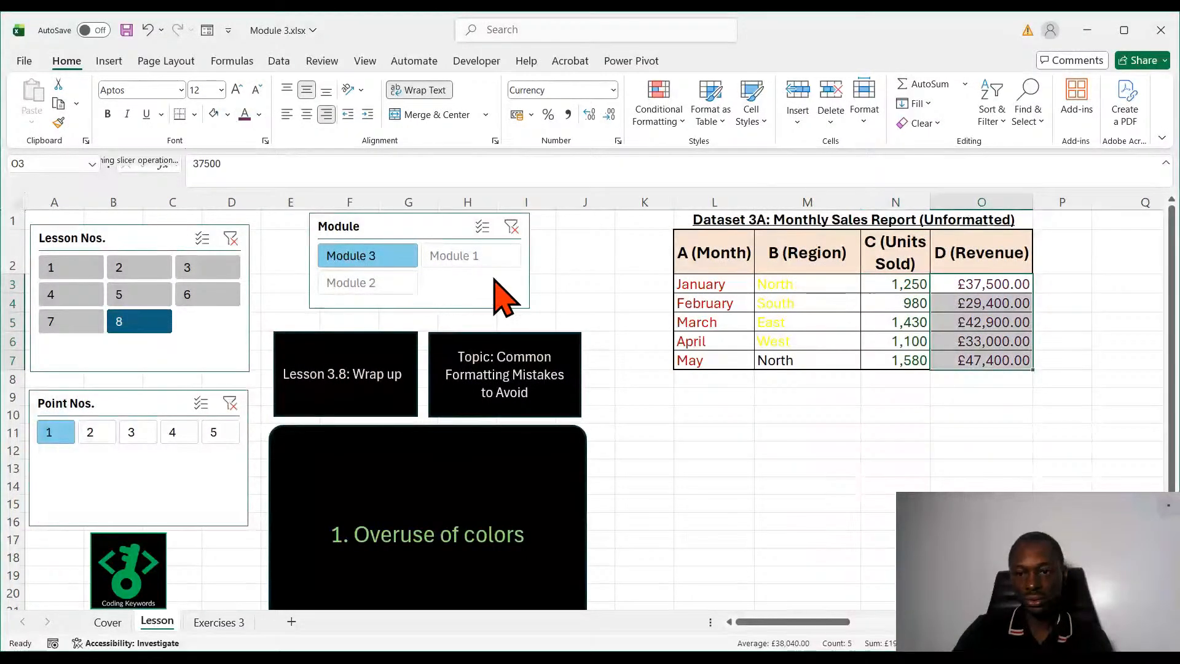
left_click_drag(700, 284, 975, 363)
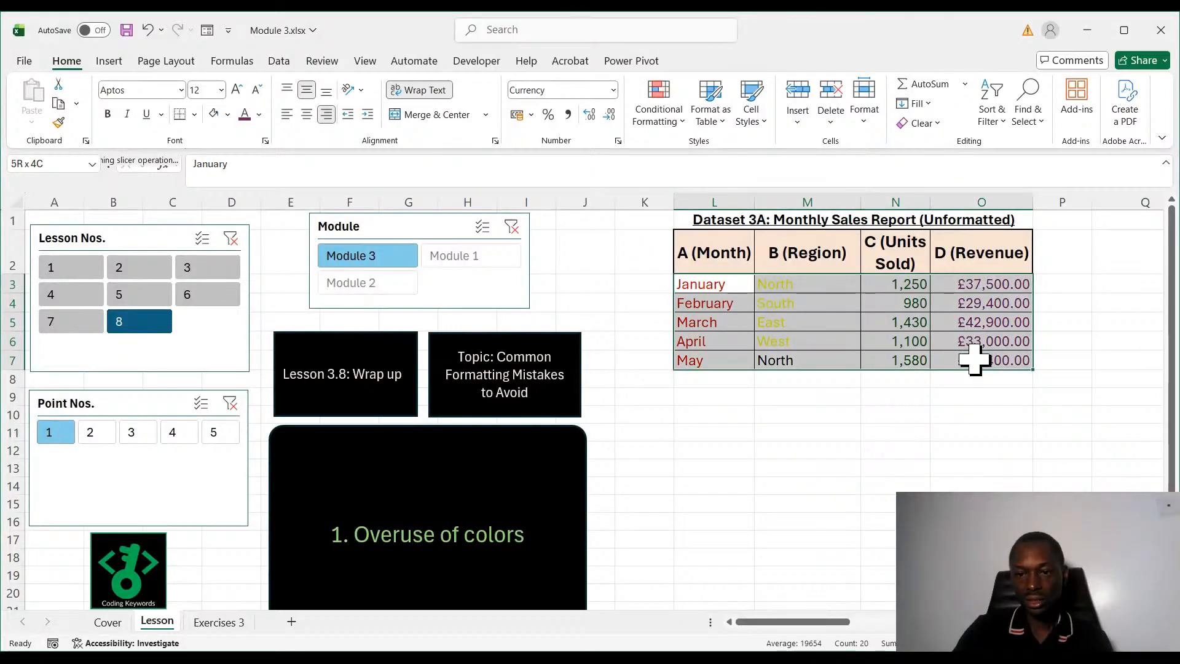
Try a yellow fill on the Month and Region data cells L3:M7 and settle on a green fill.
left_click_drag(692, 282, 776, 361)
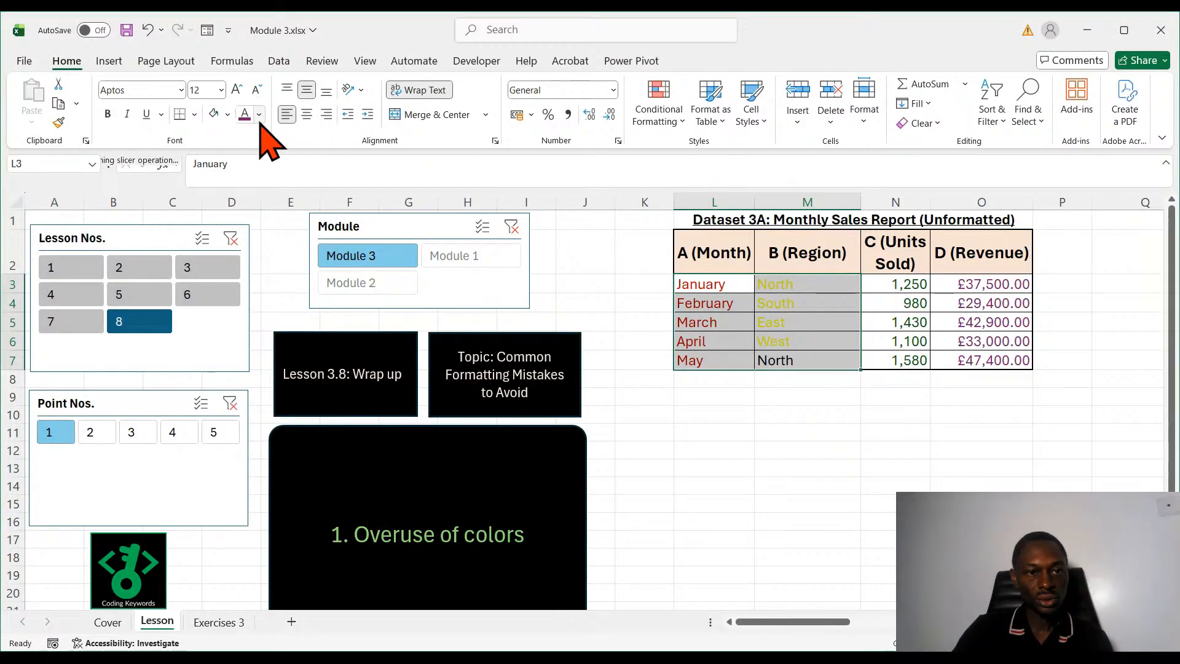
left_click(221, 114)
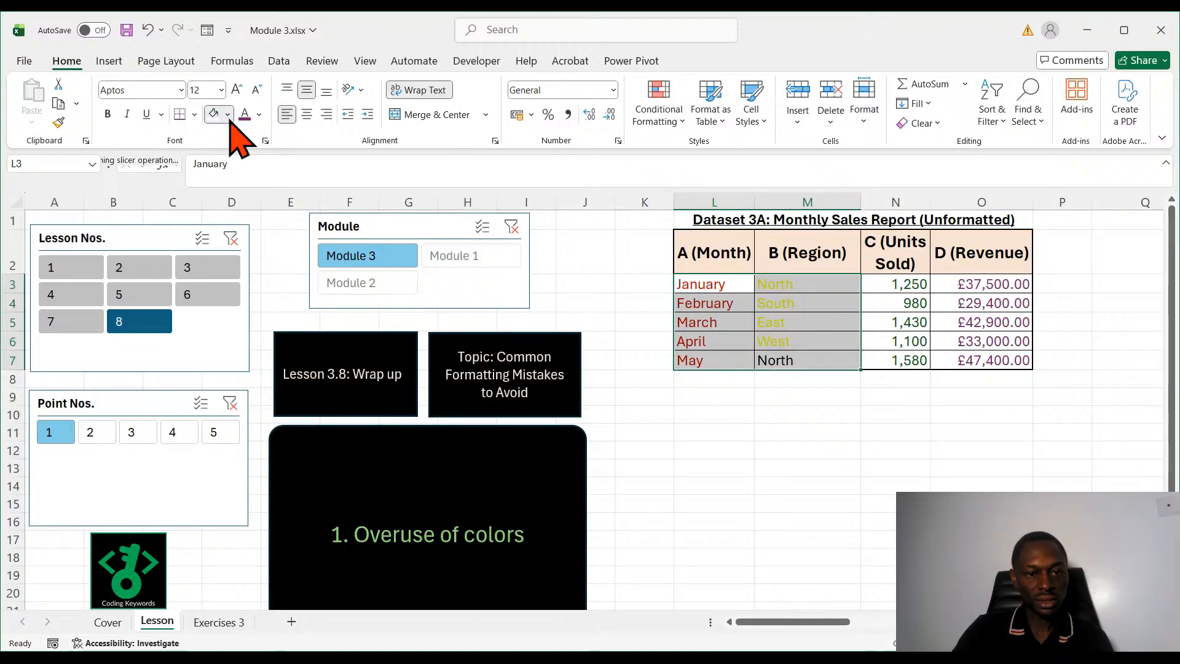
key("ctrl+z")
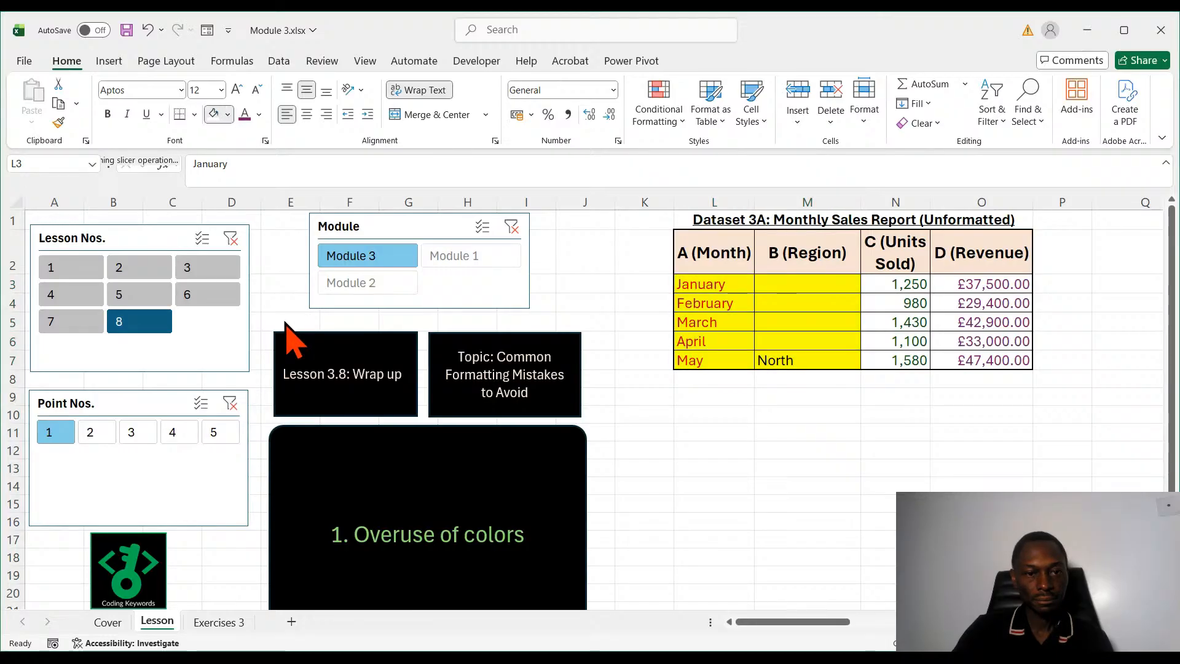
key("ctrl+y")
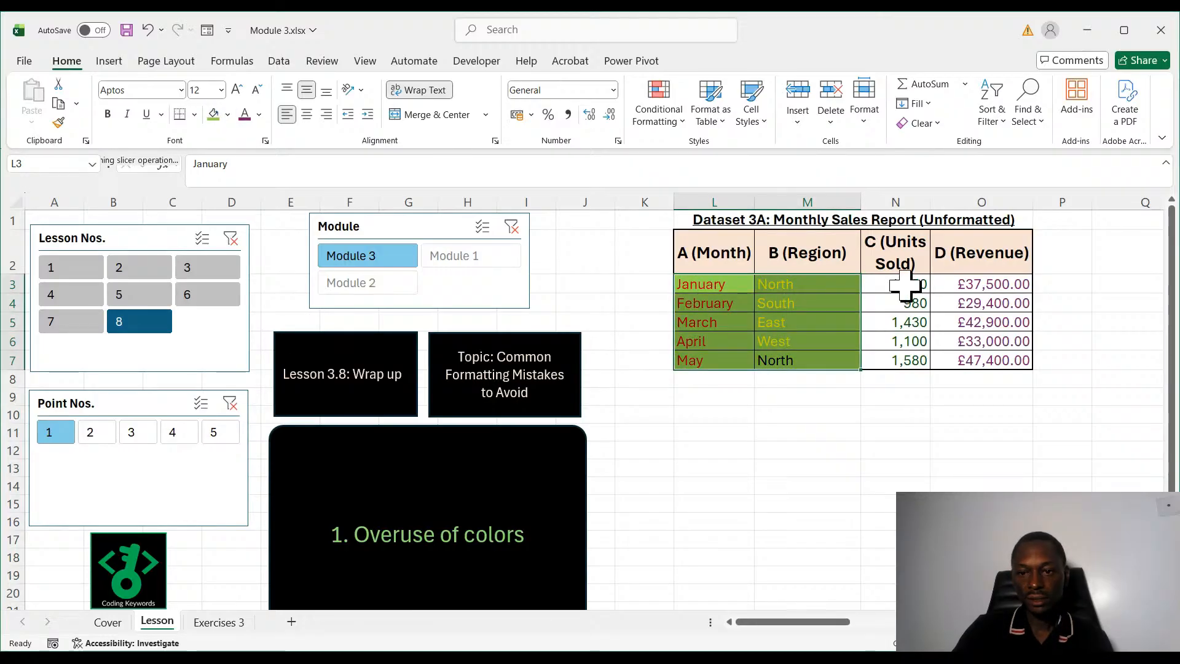
Fill the Units Sold cells N3:N7 with blue and the Revenue cells O3:O6 with light blue.
left_click_drag(903, 286, 887, 363)
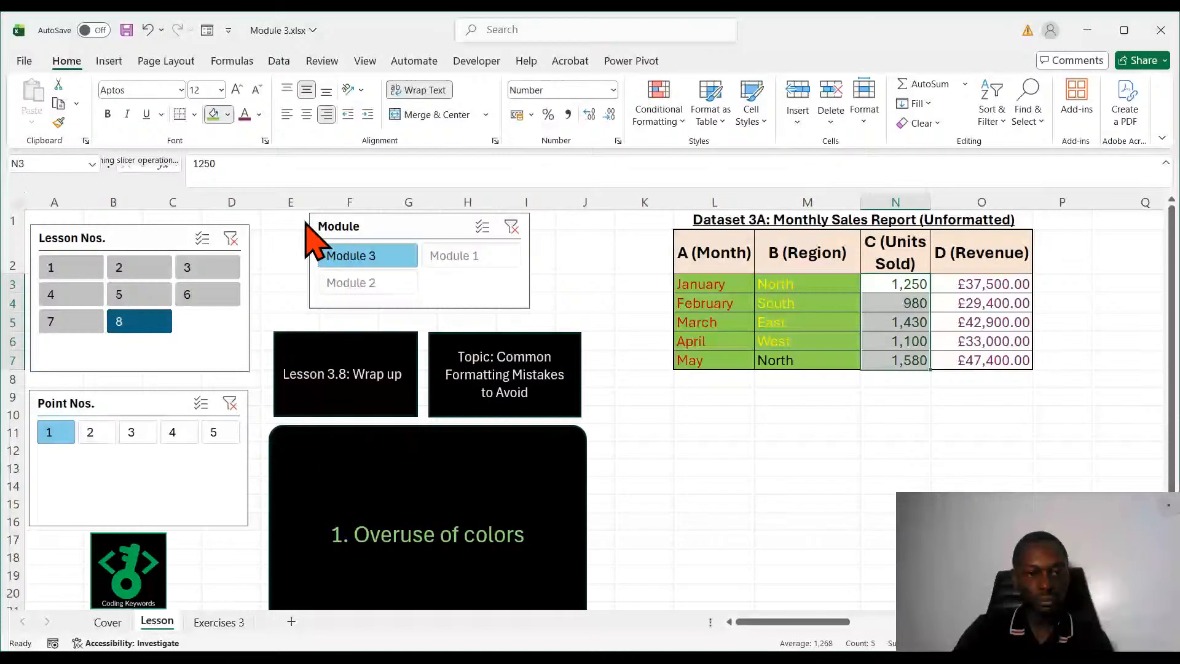
left_click_drag(981, 284, 974, 358)
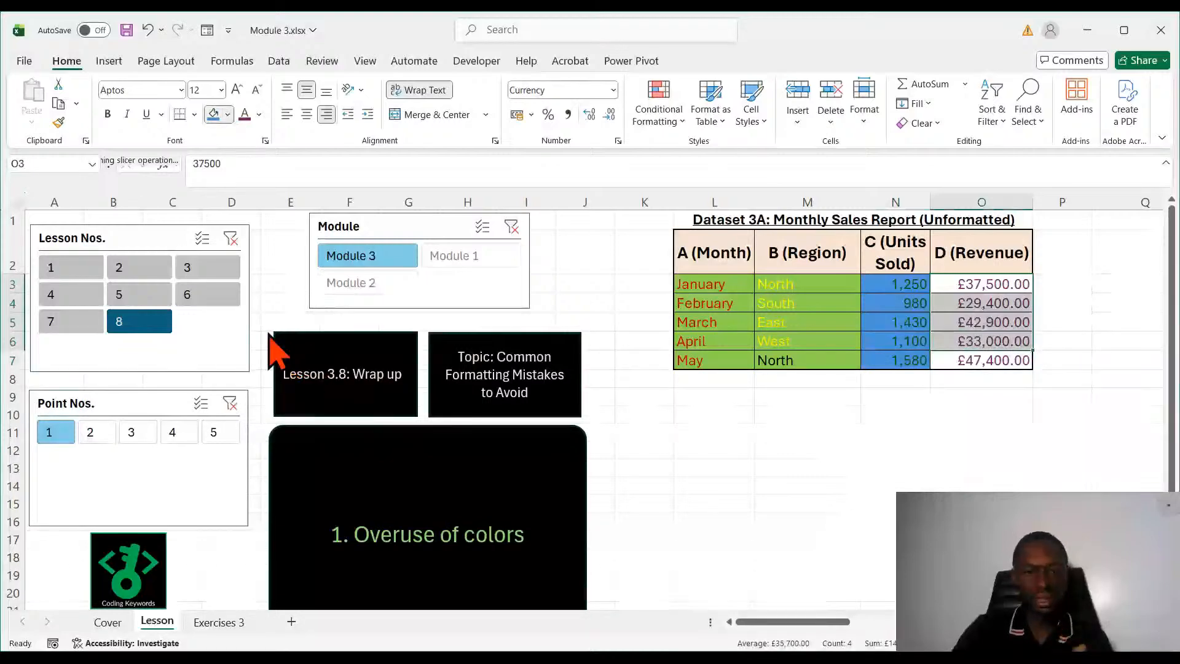
key("F4")
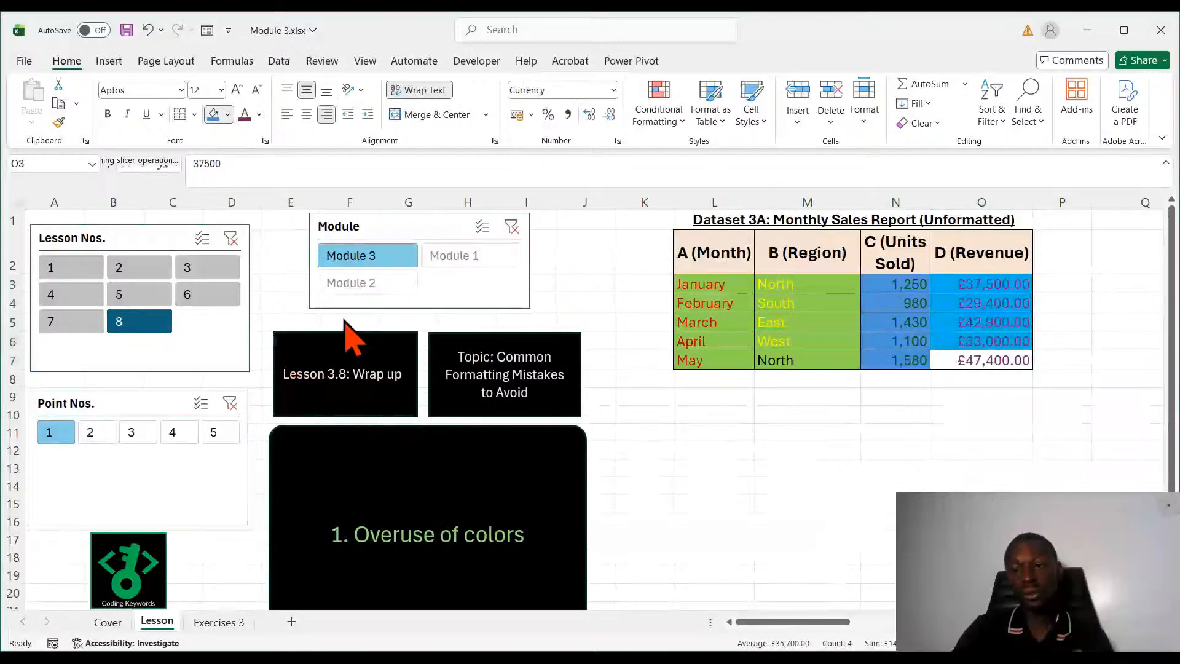
left_click(989, 467)
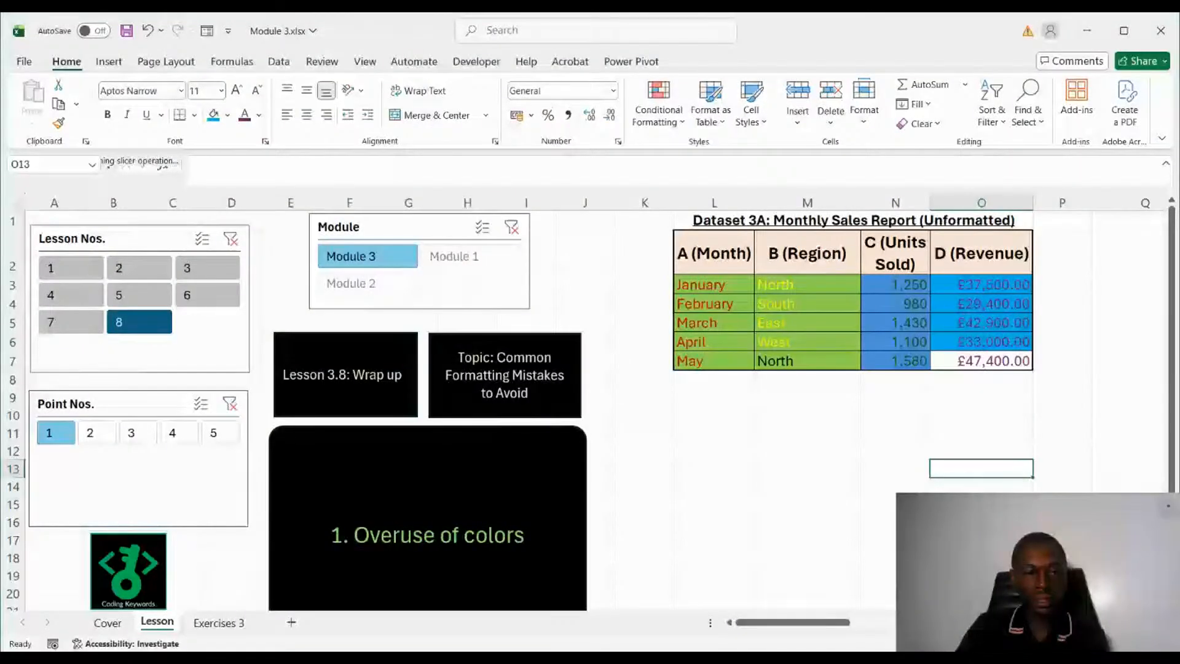
Show lesson point 2, then try merging and centering the February row's Month and Region cells L4:M4 and undo the merge.
left_click(92, 434)
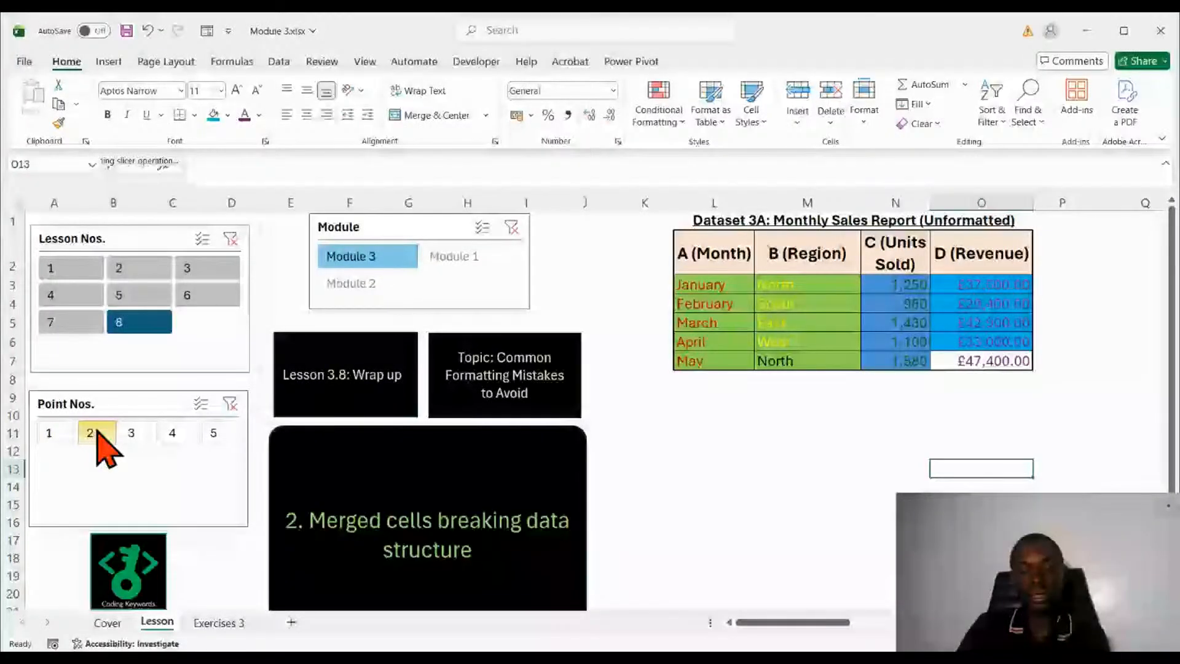
left_click(807, 433)
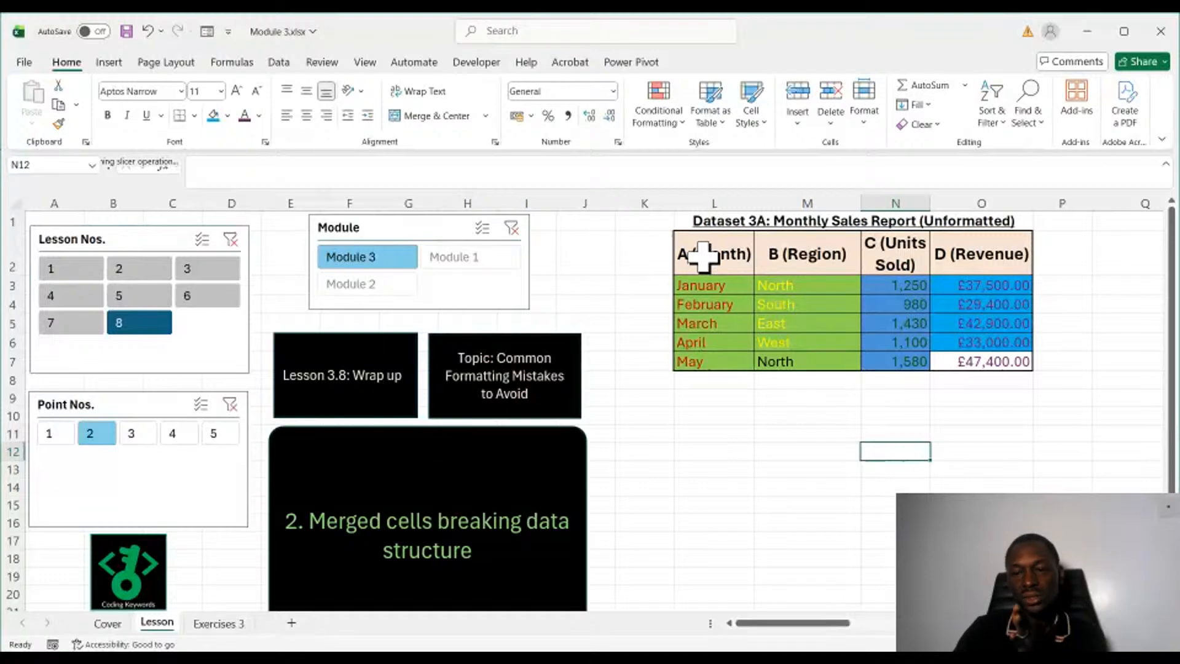
left_click(711, 306)
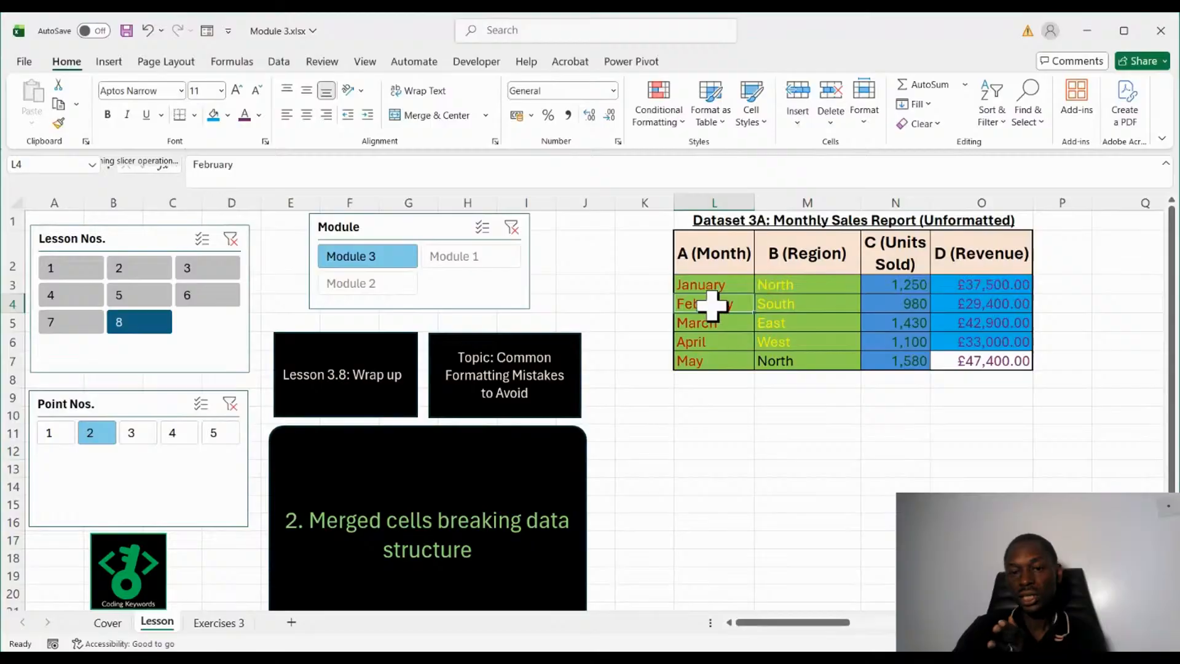
left_click_drag(712, 305, 765, 301)
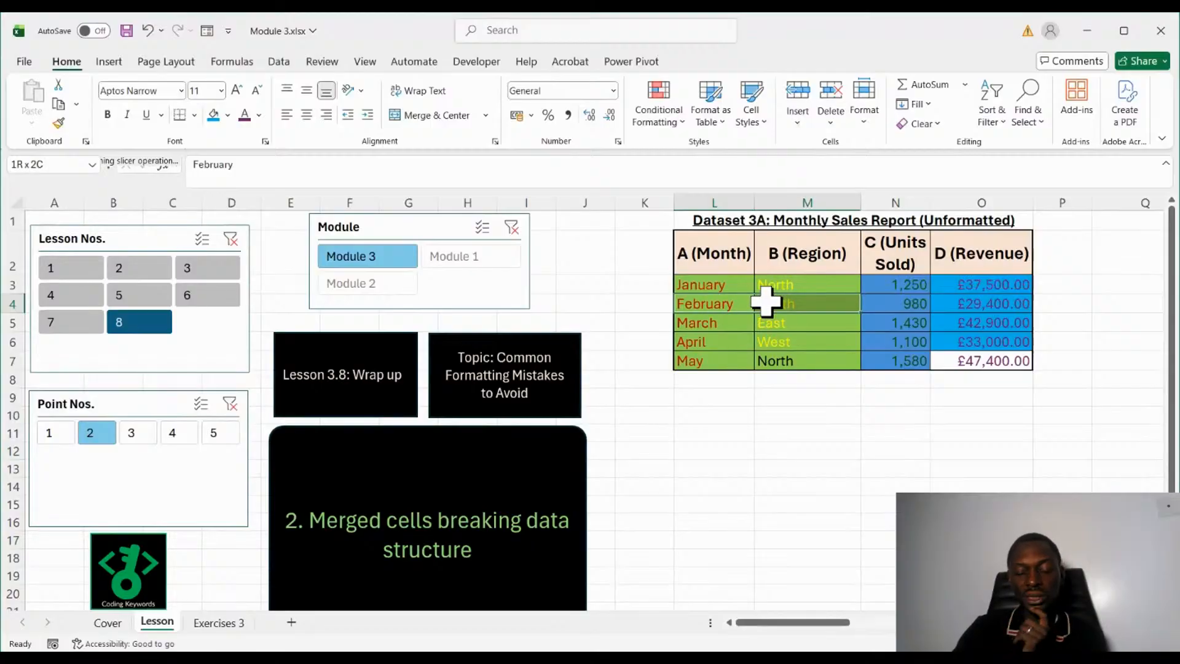
left_click_drag(765, 302, 765, 302)
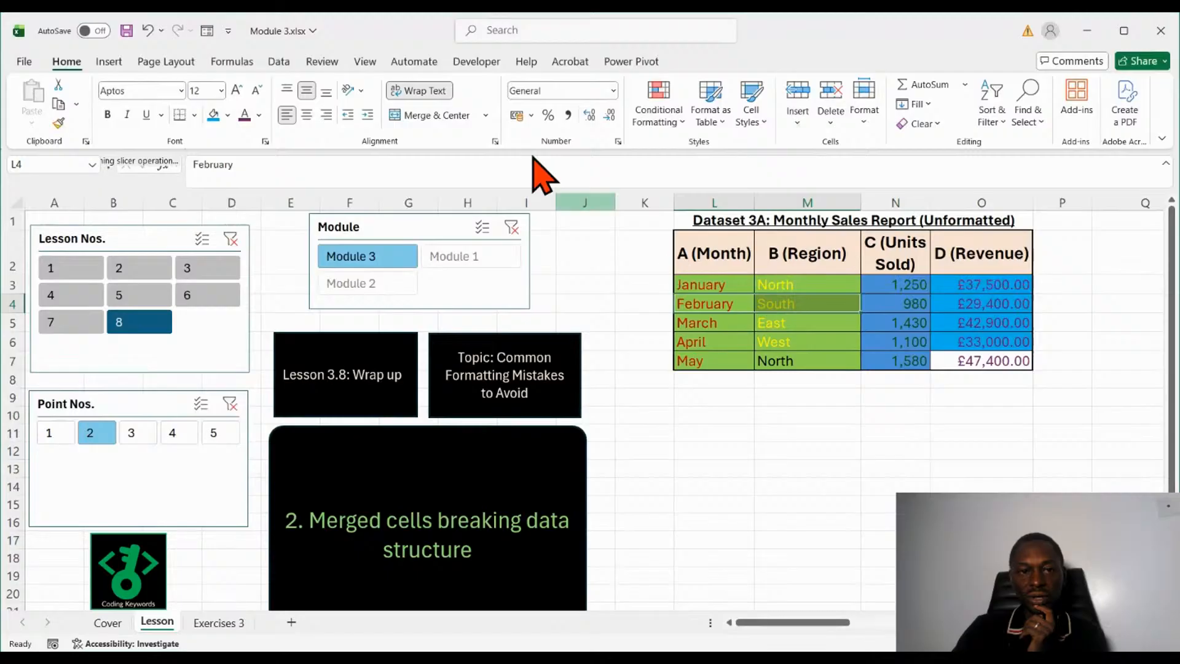
left_click(439, 115)
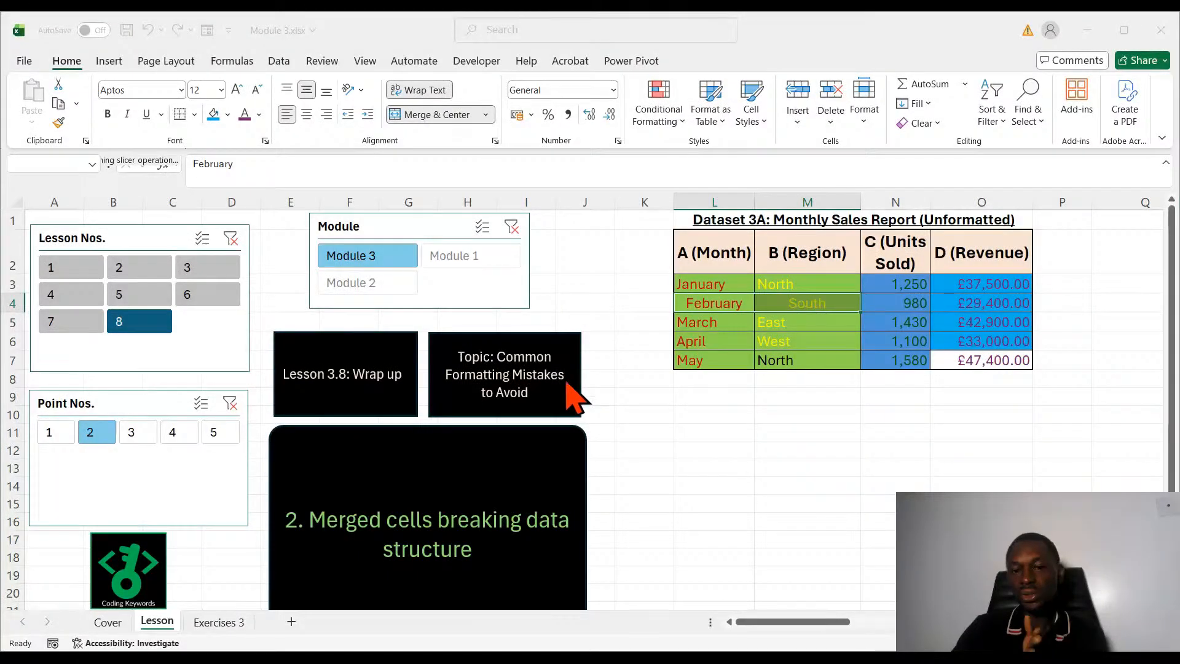
left_click(792, 414)
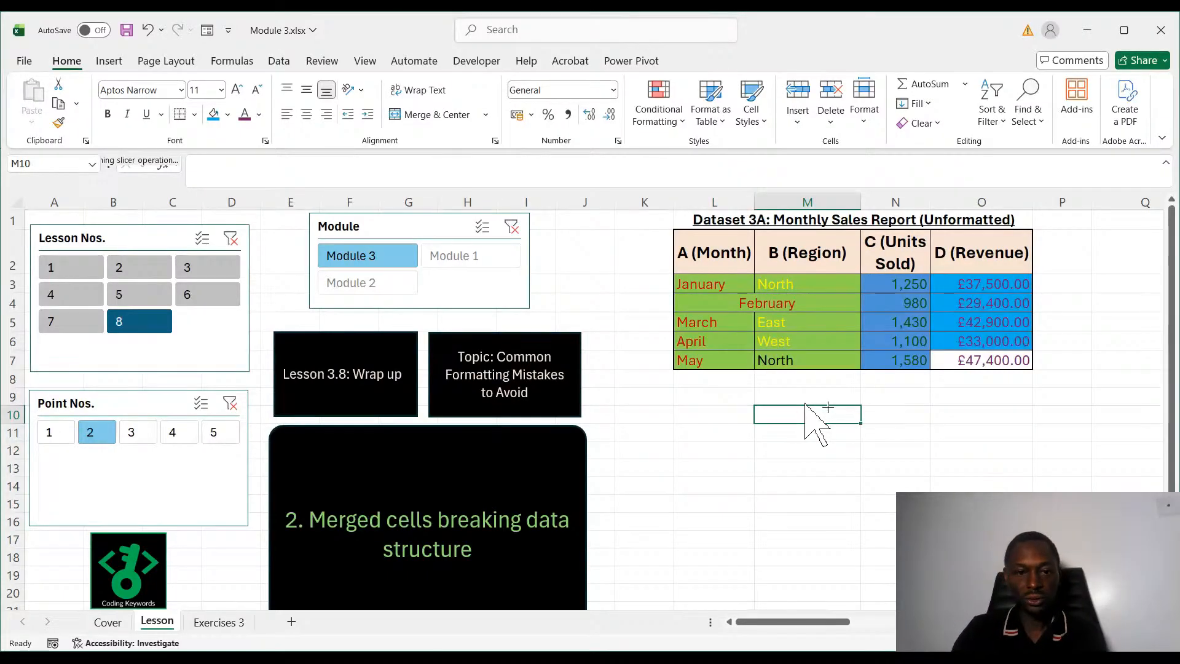
key("ctrl+z")
Show lesson point 3 and add a literal dollar sign to January's Units Sold value in N3, making it $1250.
left_click(138, 438)
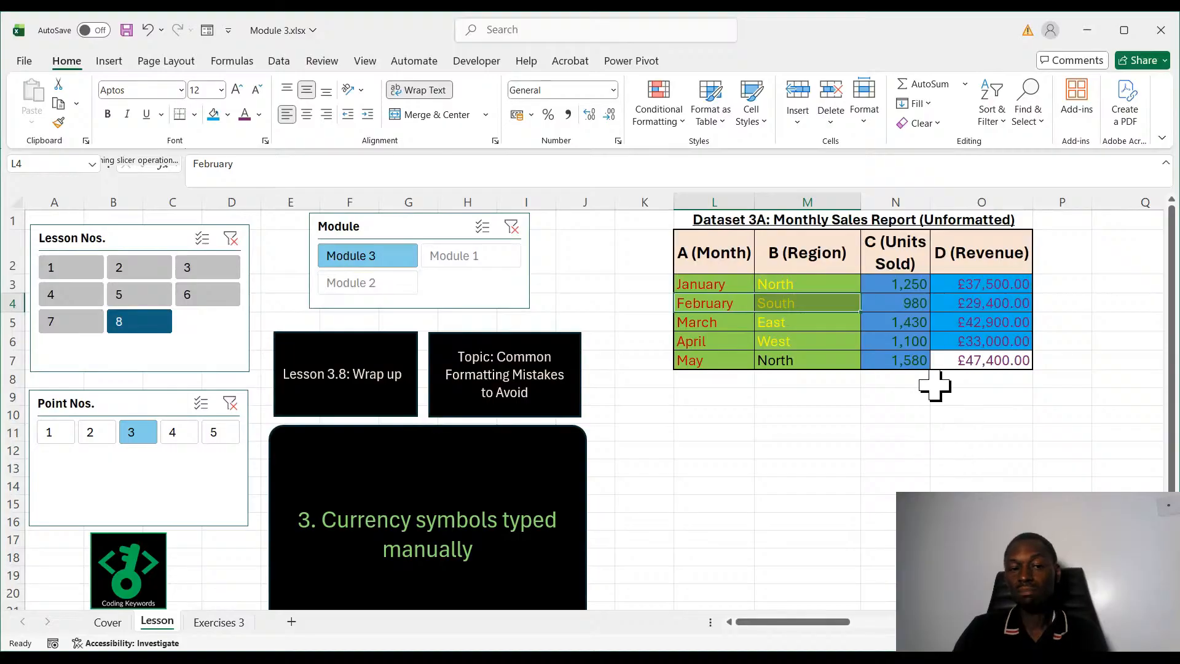
double_click(897, 284)
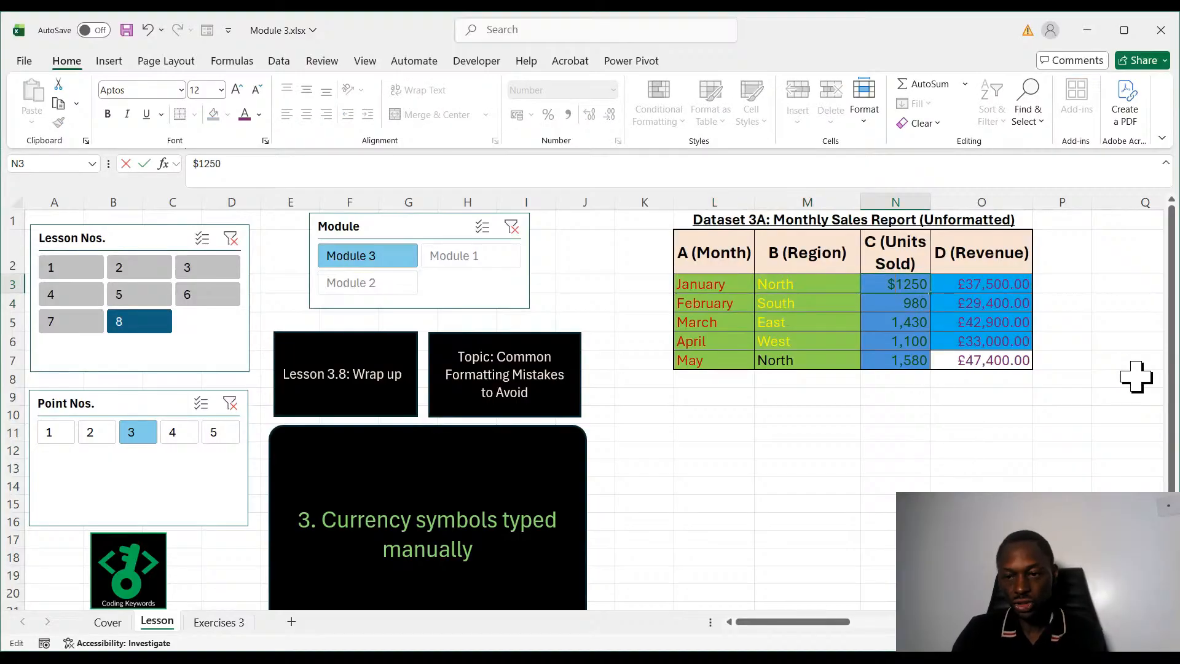
key("Return")
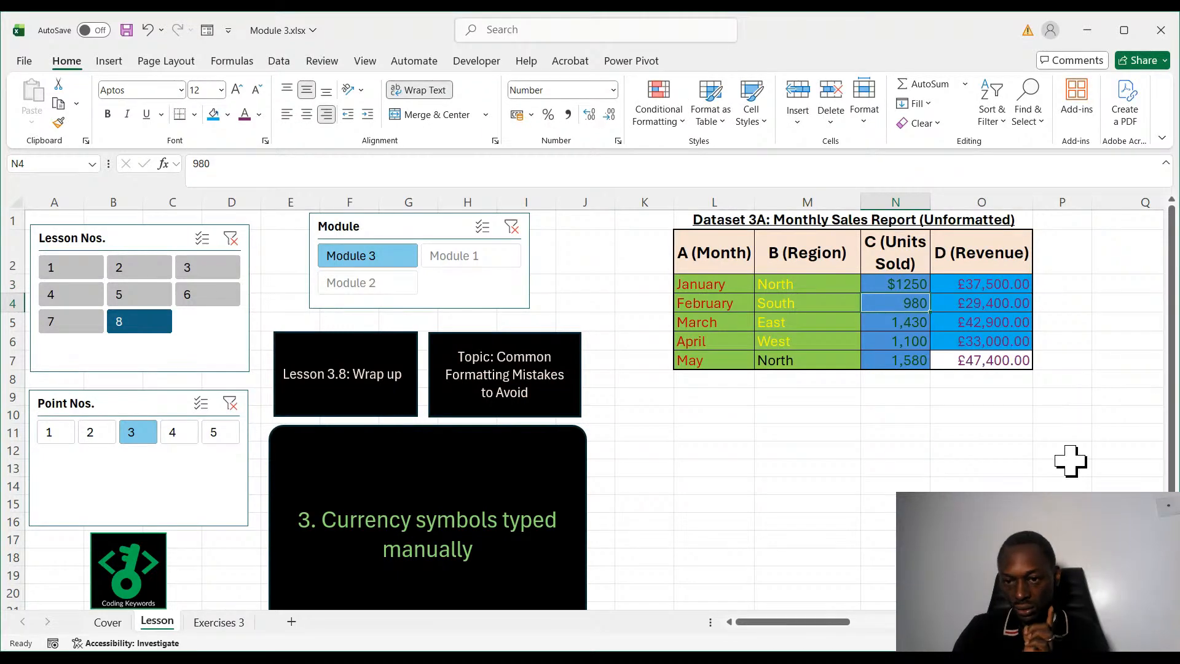
left_click(908, 289)
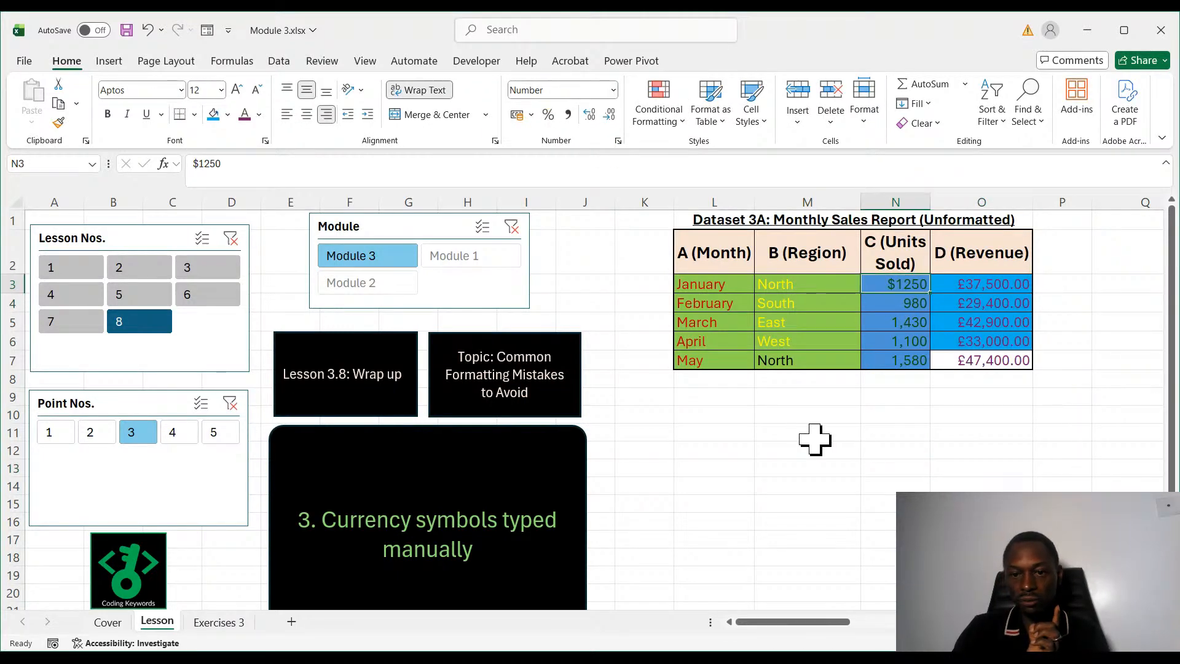
Enter 123 in cell M12 and put a manually entered dollar sign in front of it, making it $123.
left_click(799, 453)
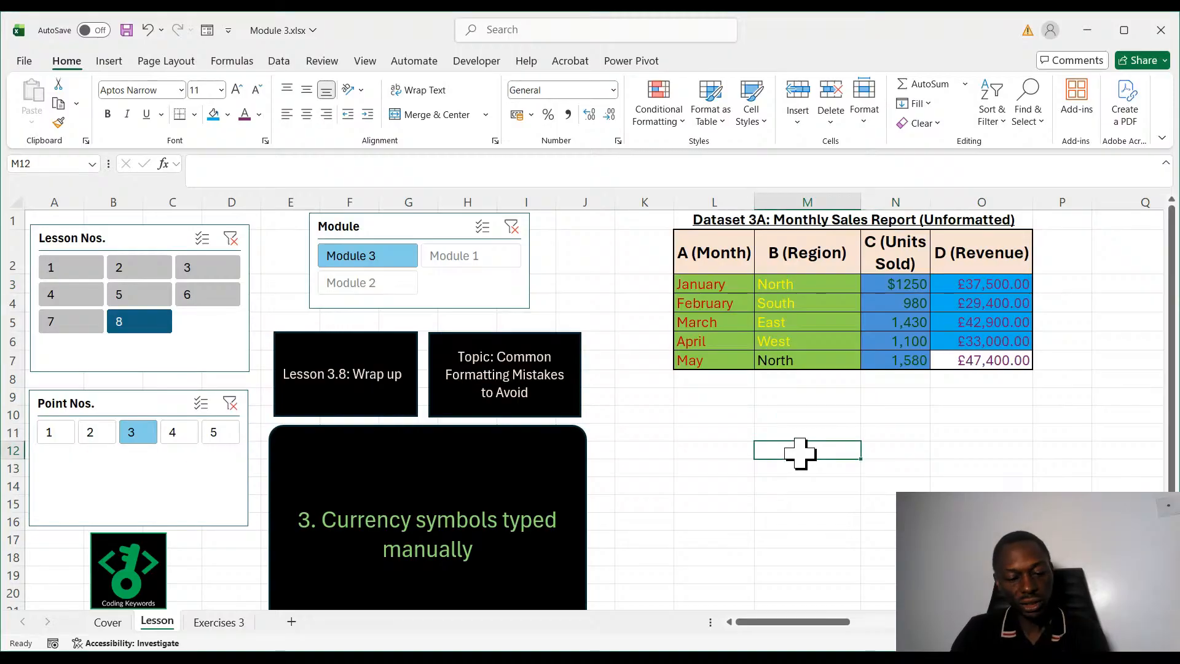
type("123")
left_click(825, 568)
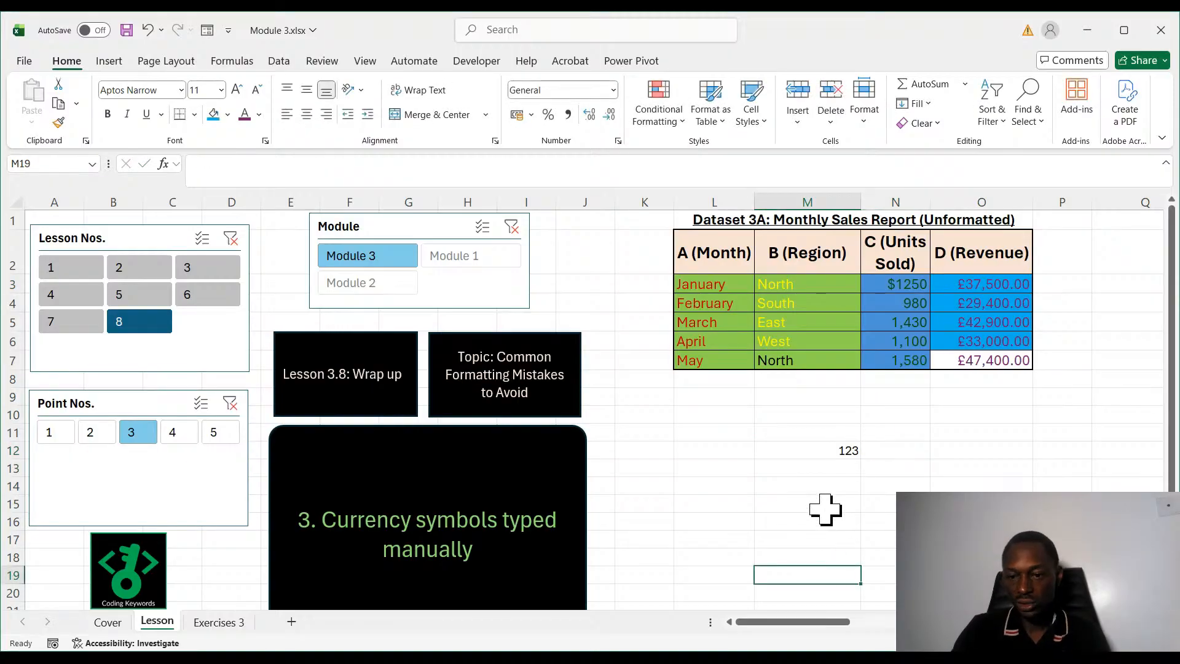
double_click(824, 450)
type("$")
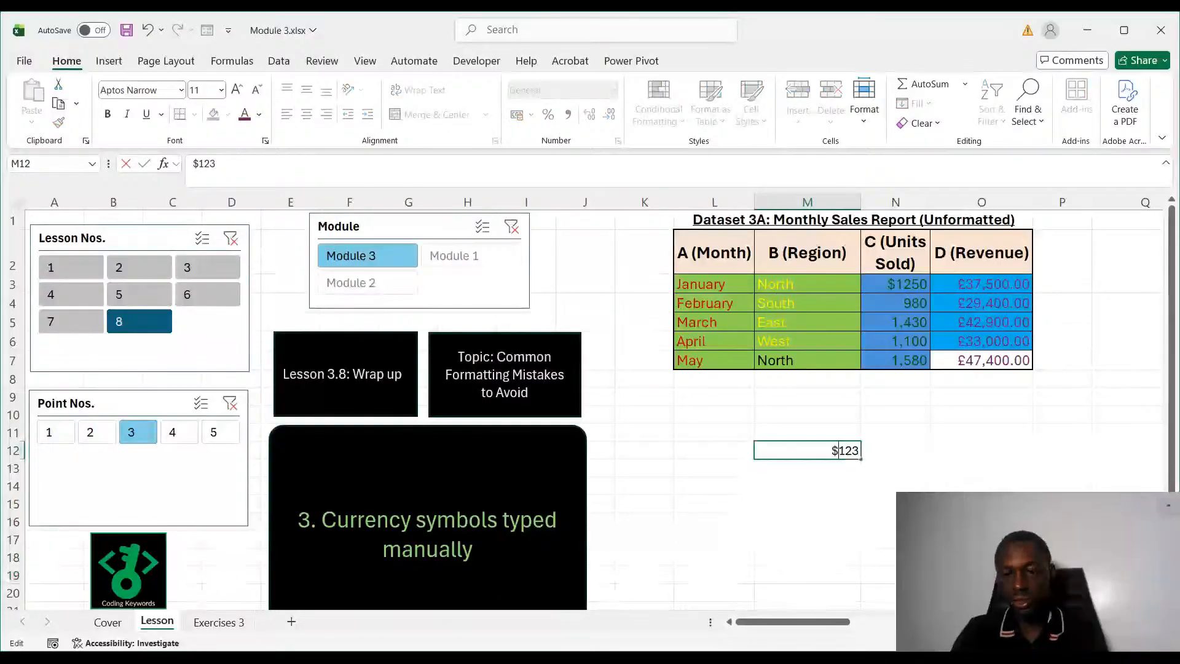
key("Return")
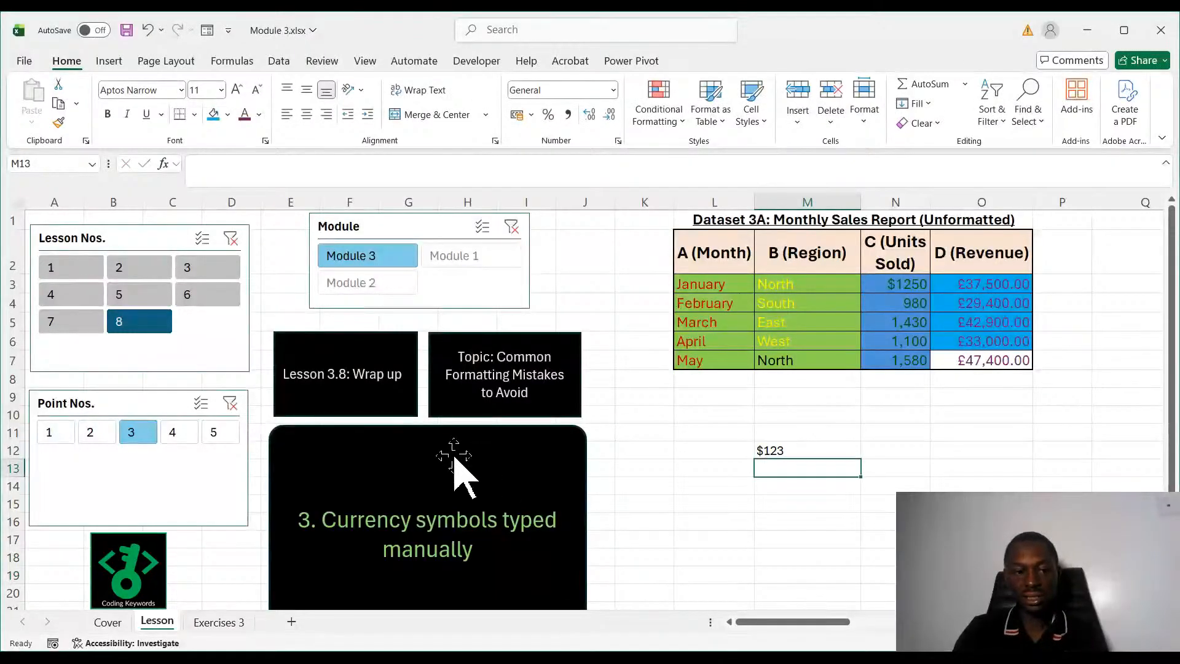
Enter a formula in N12 that adds 1 to the value in M12.
left_click(894, 449)
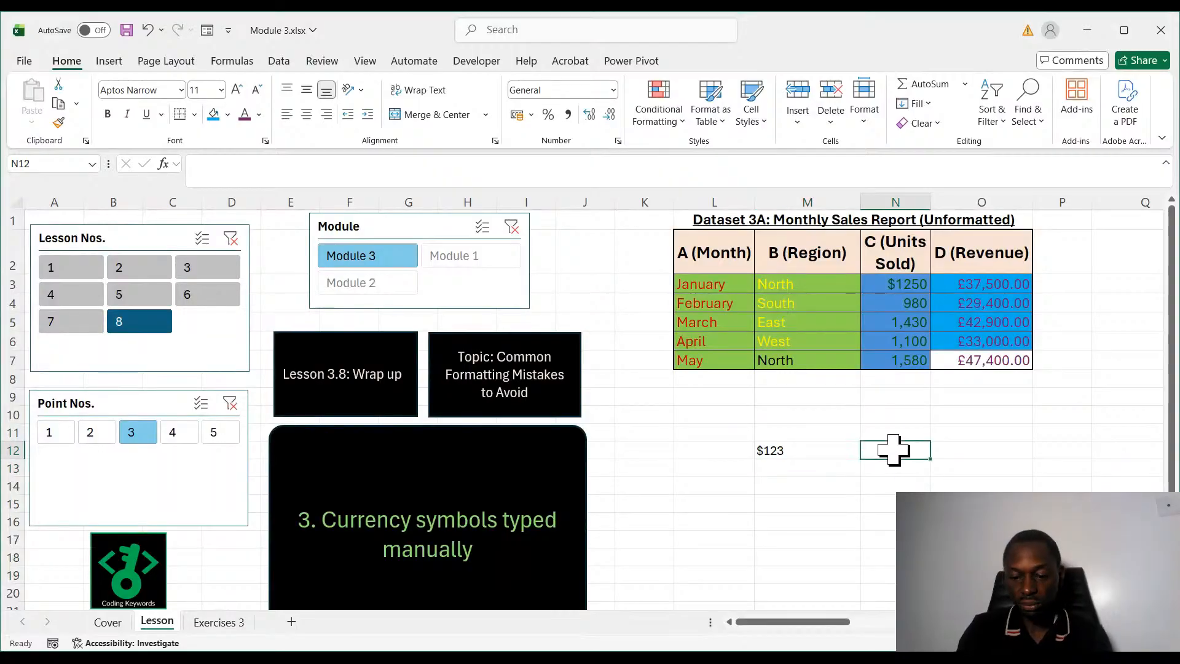
type("=")
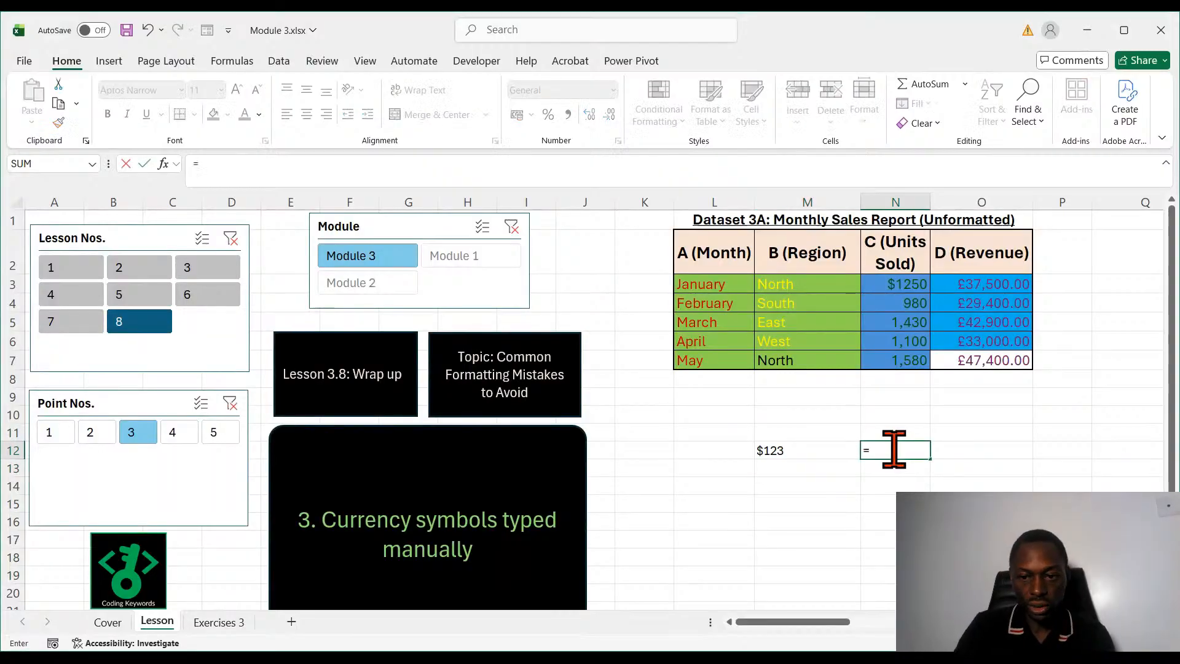
left_click(825, 450)
key("Return")
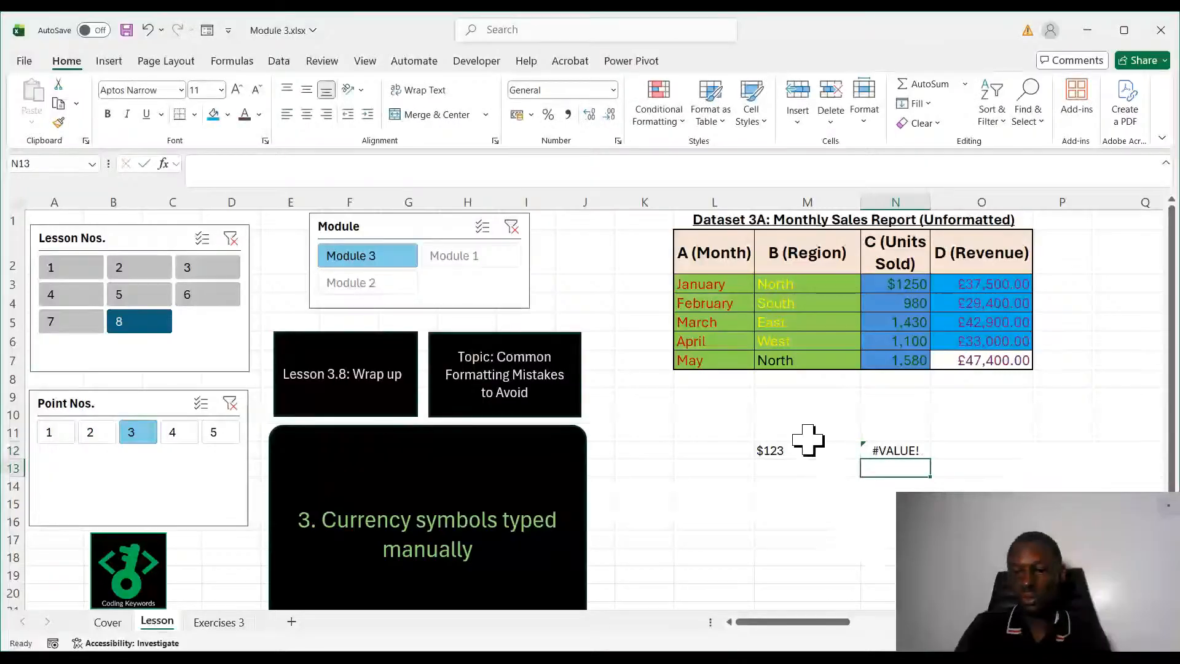
Remove the dollar sign from M12 so the cell holds 123.
double_click(764, 450)
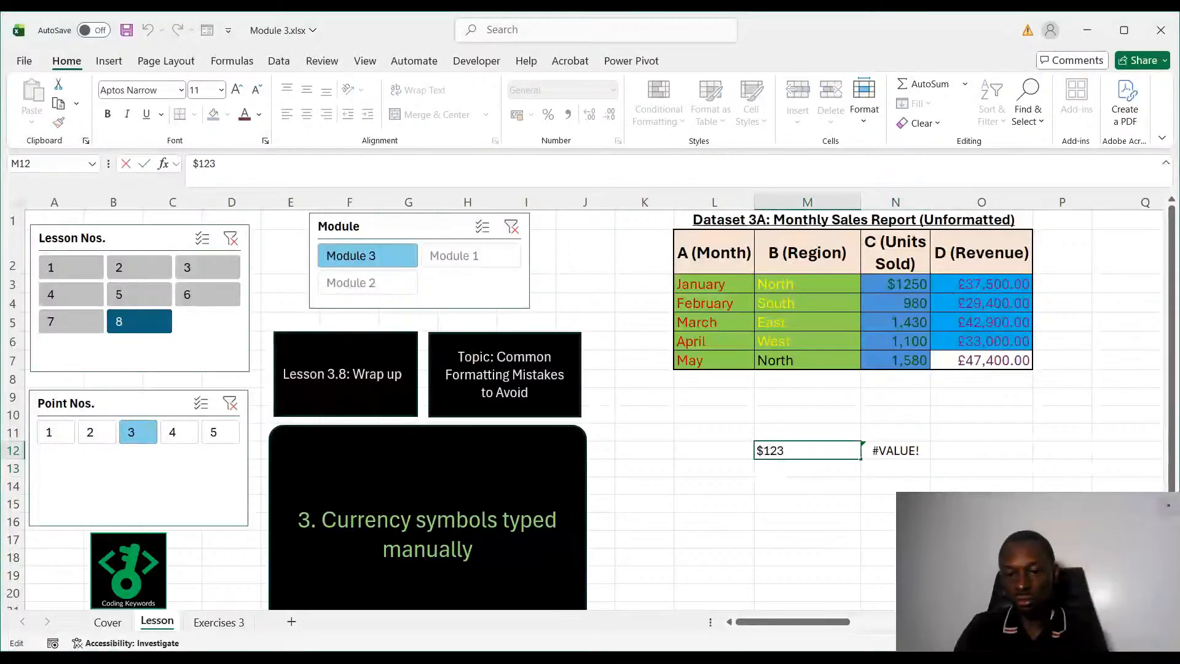
key("BackSpace")
key("Return")
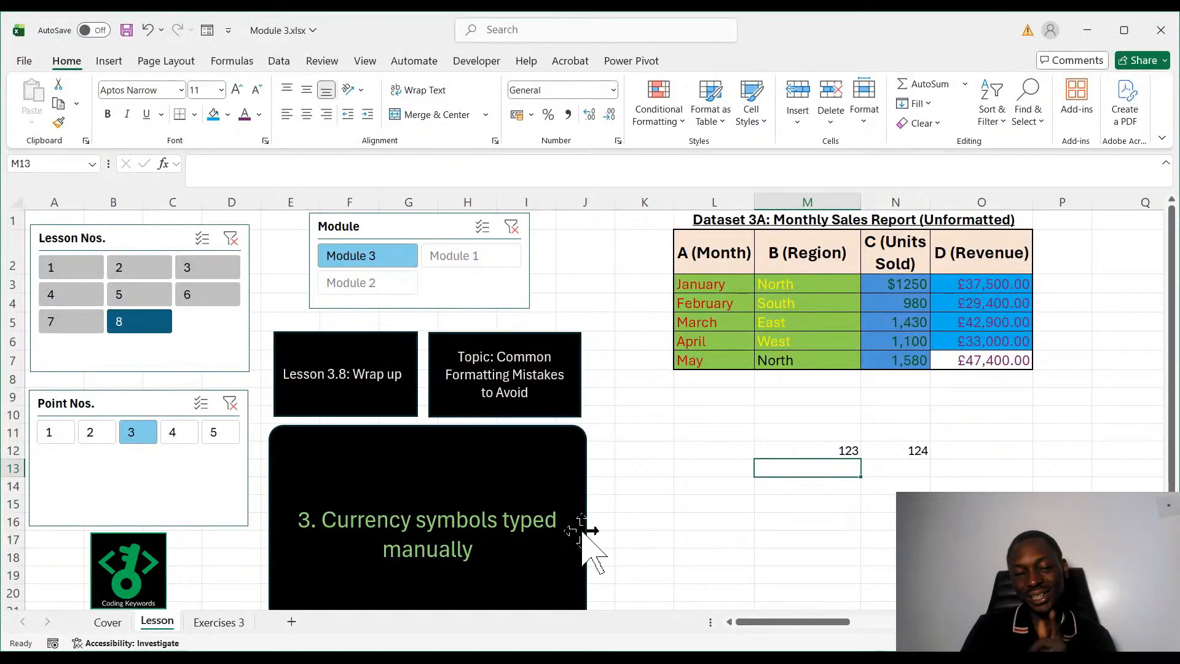
Review lesson points 4 and 5 on decimal places and the next module, and return to point 1.
left_click(173, 433)
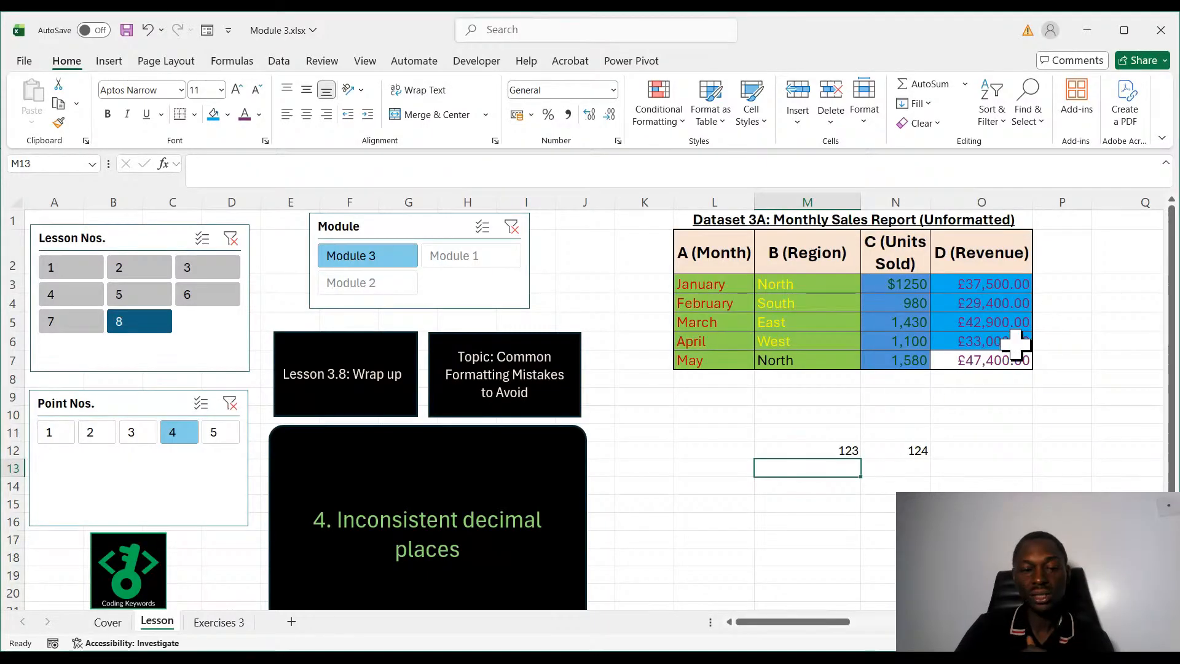
left_click(216, 431)
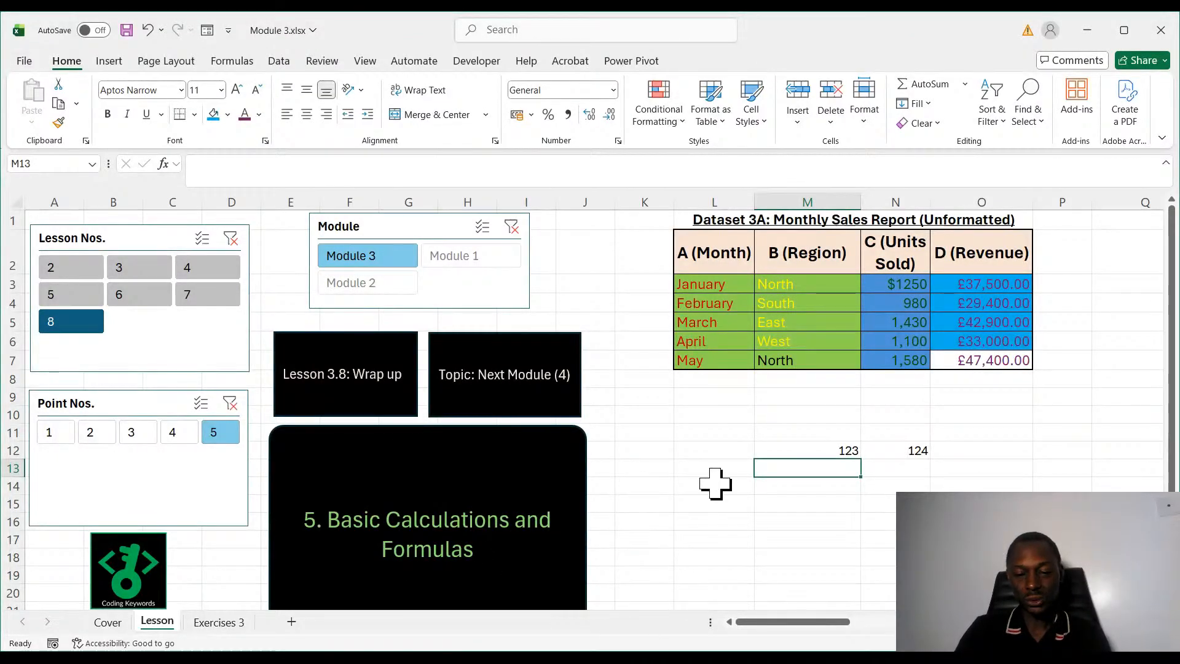
left_click(47, 435)
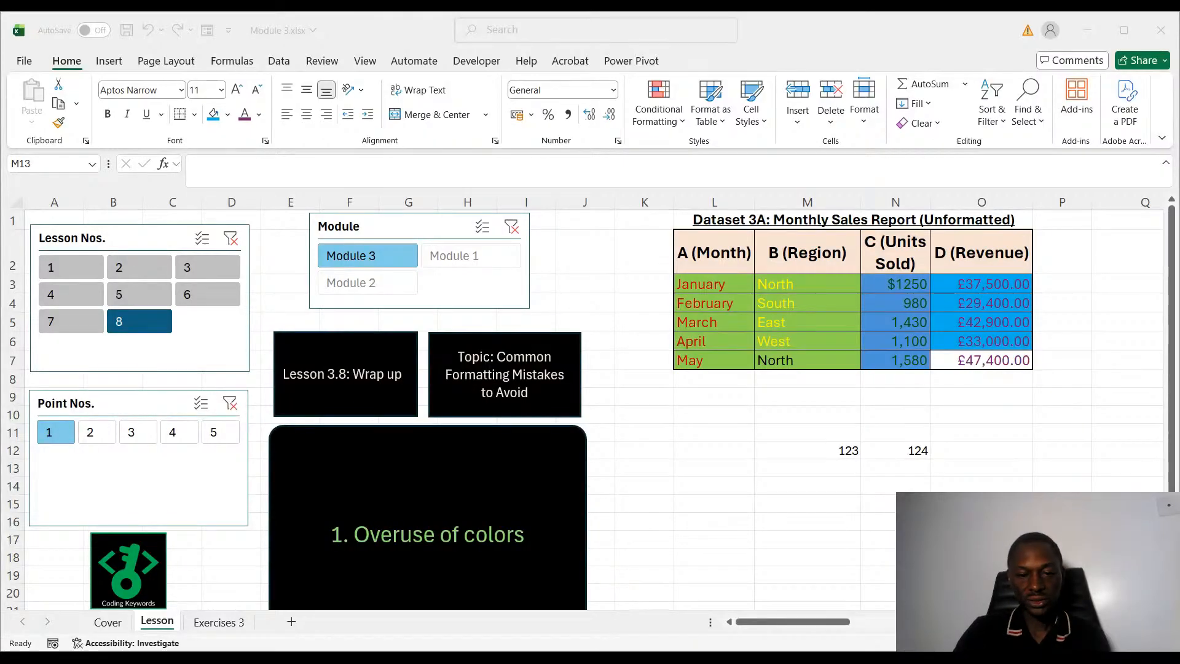
left_click(614, 658)
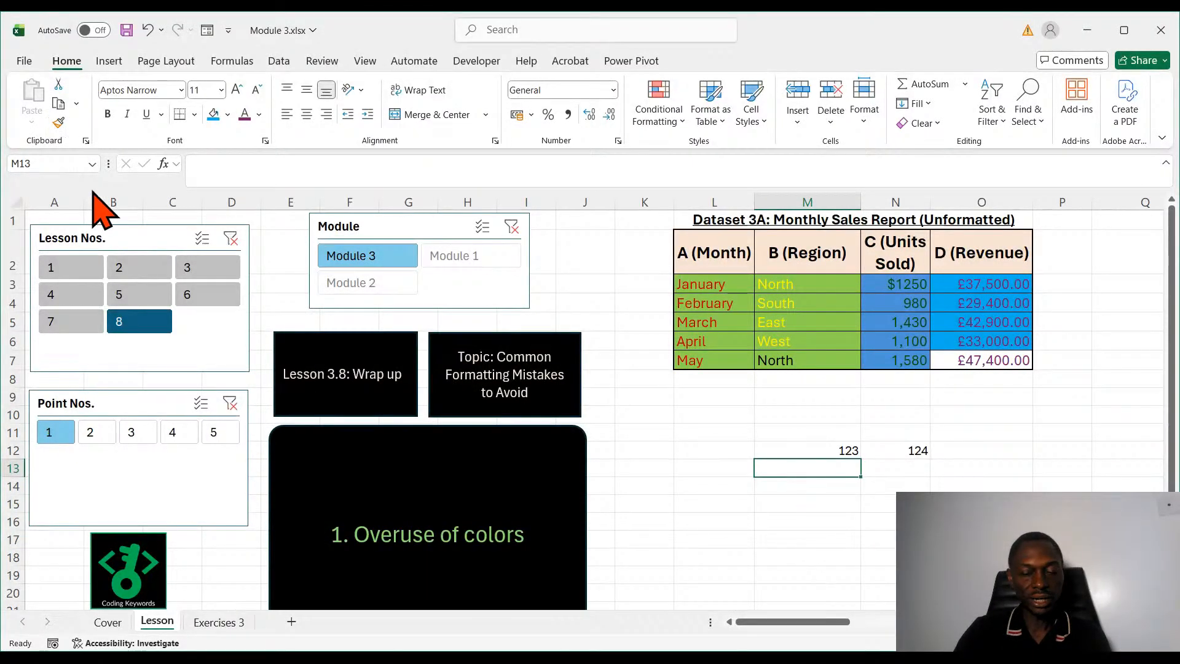
left_click(807, 447)
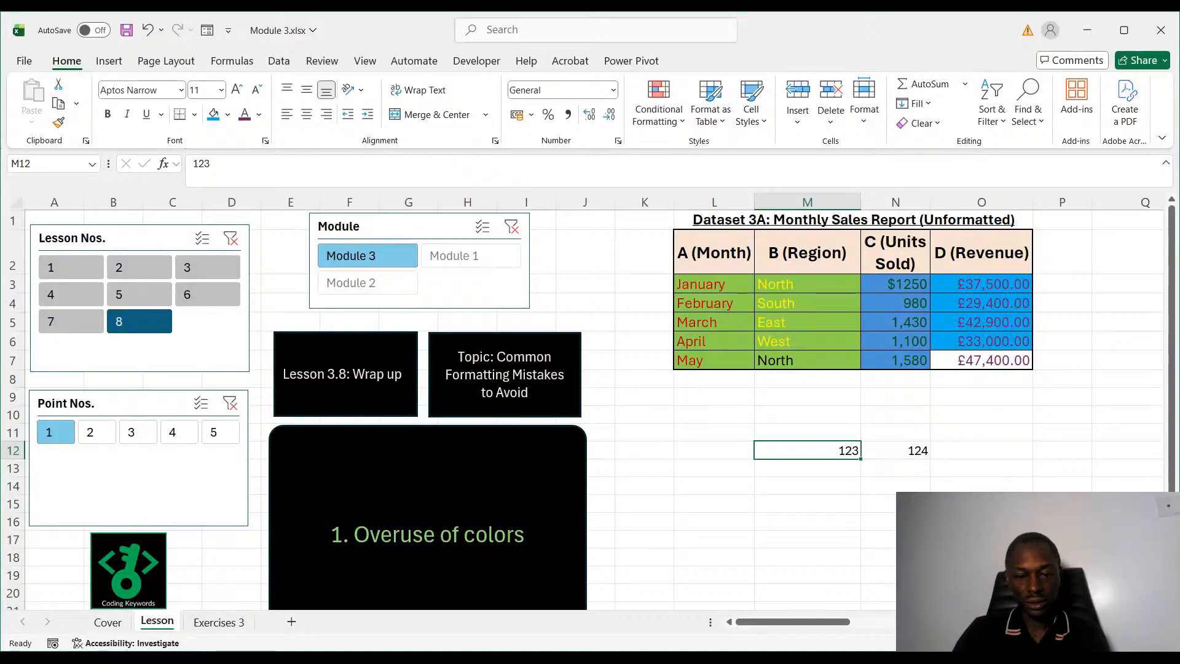
key("alt+Tab")
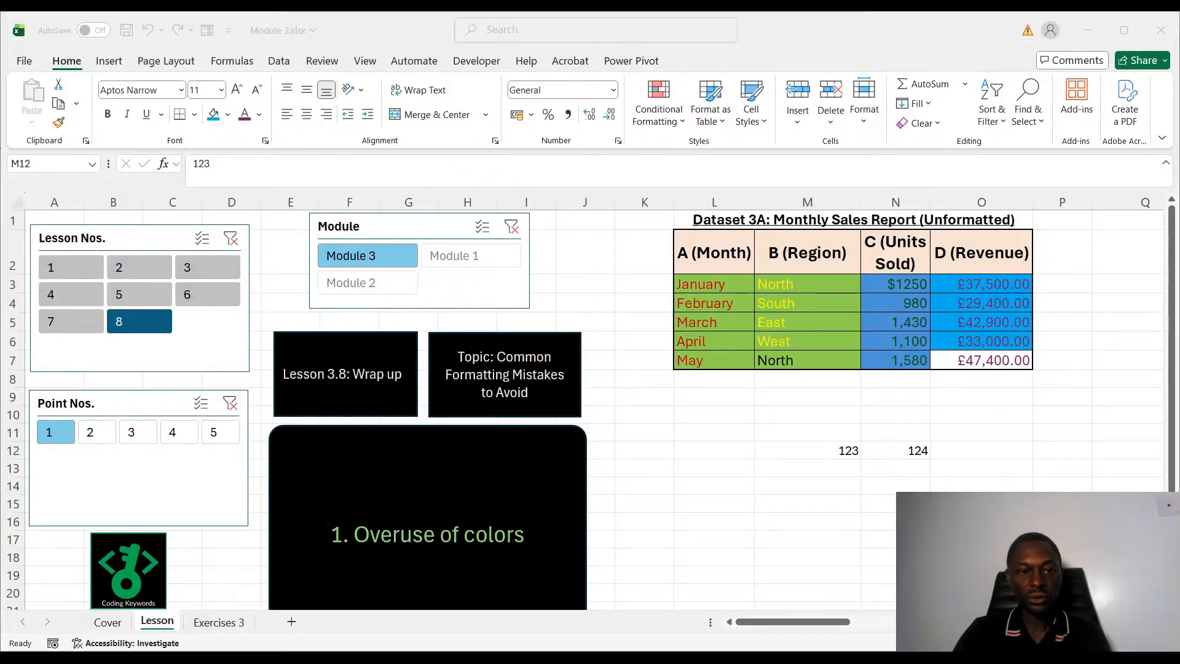